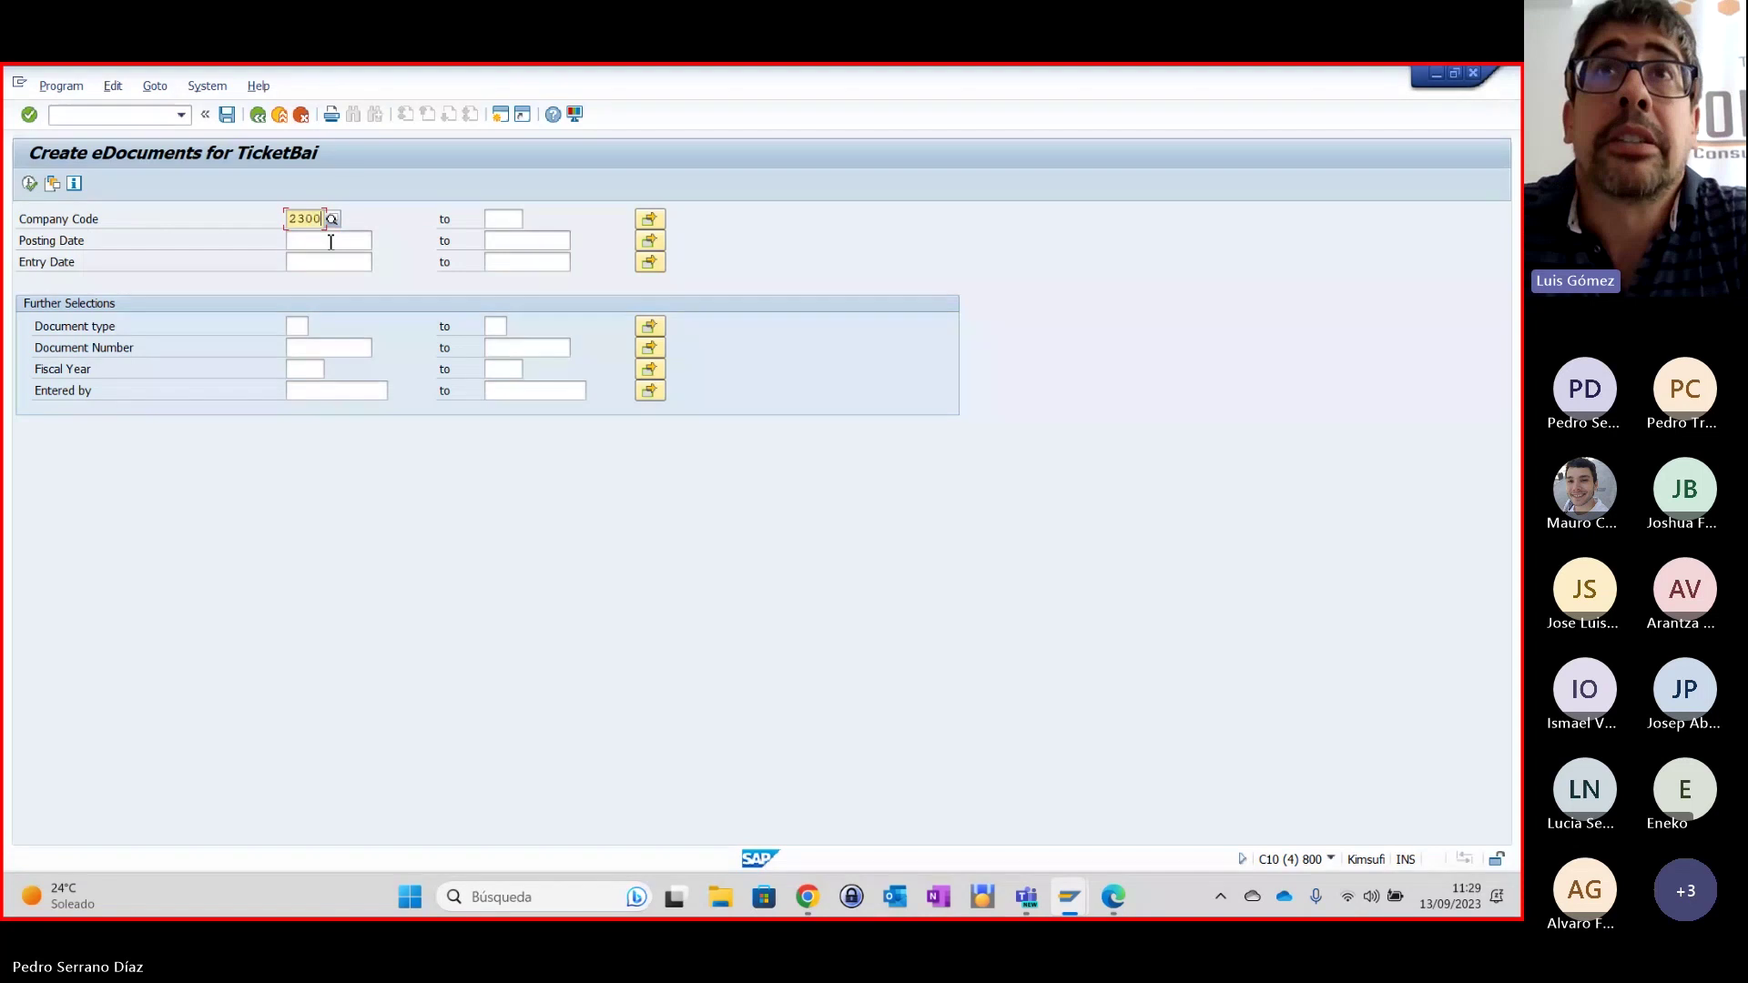
# Set the posting date to 13.09.2023 and generate the TicketBai eDocuments for company code 2300.
pyautogui.click(378, 242)
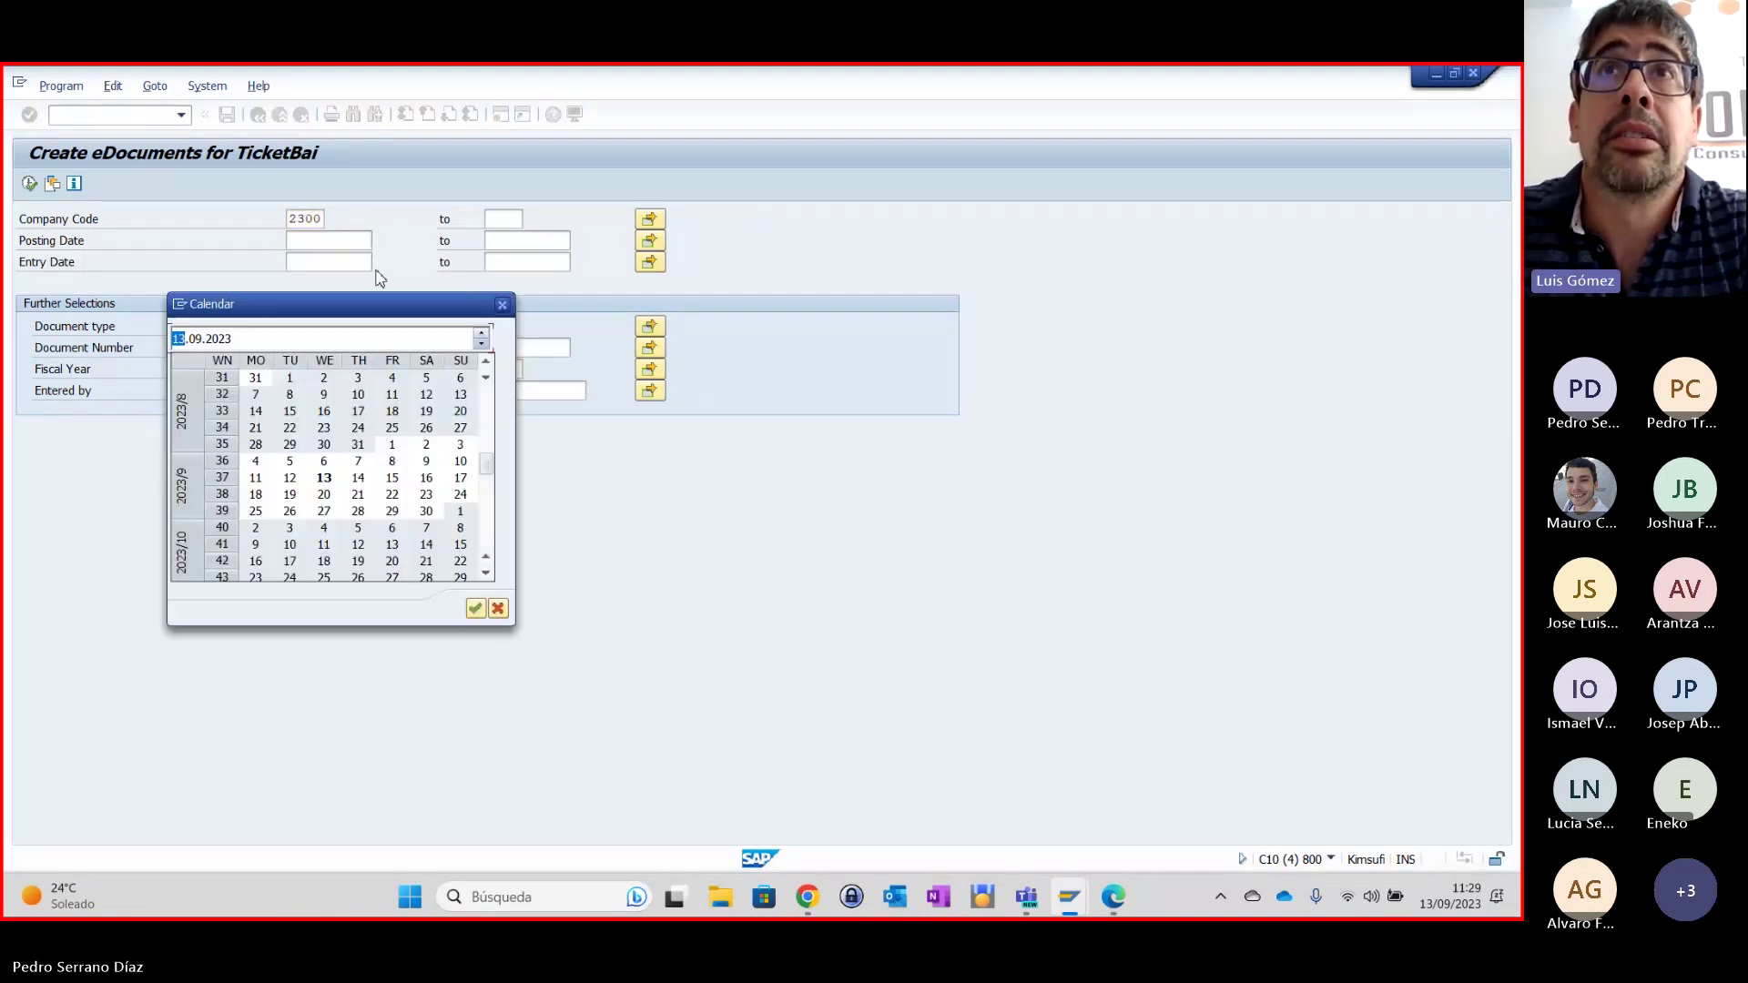
pyautogui.click(475, 610)
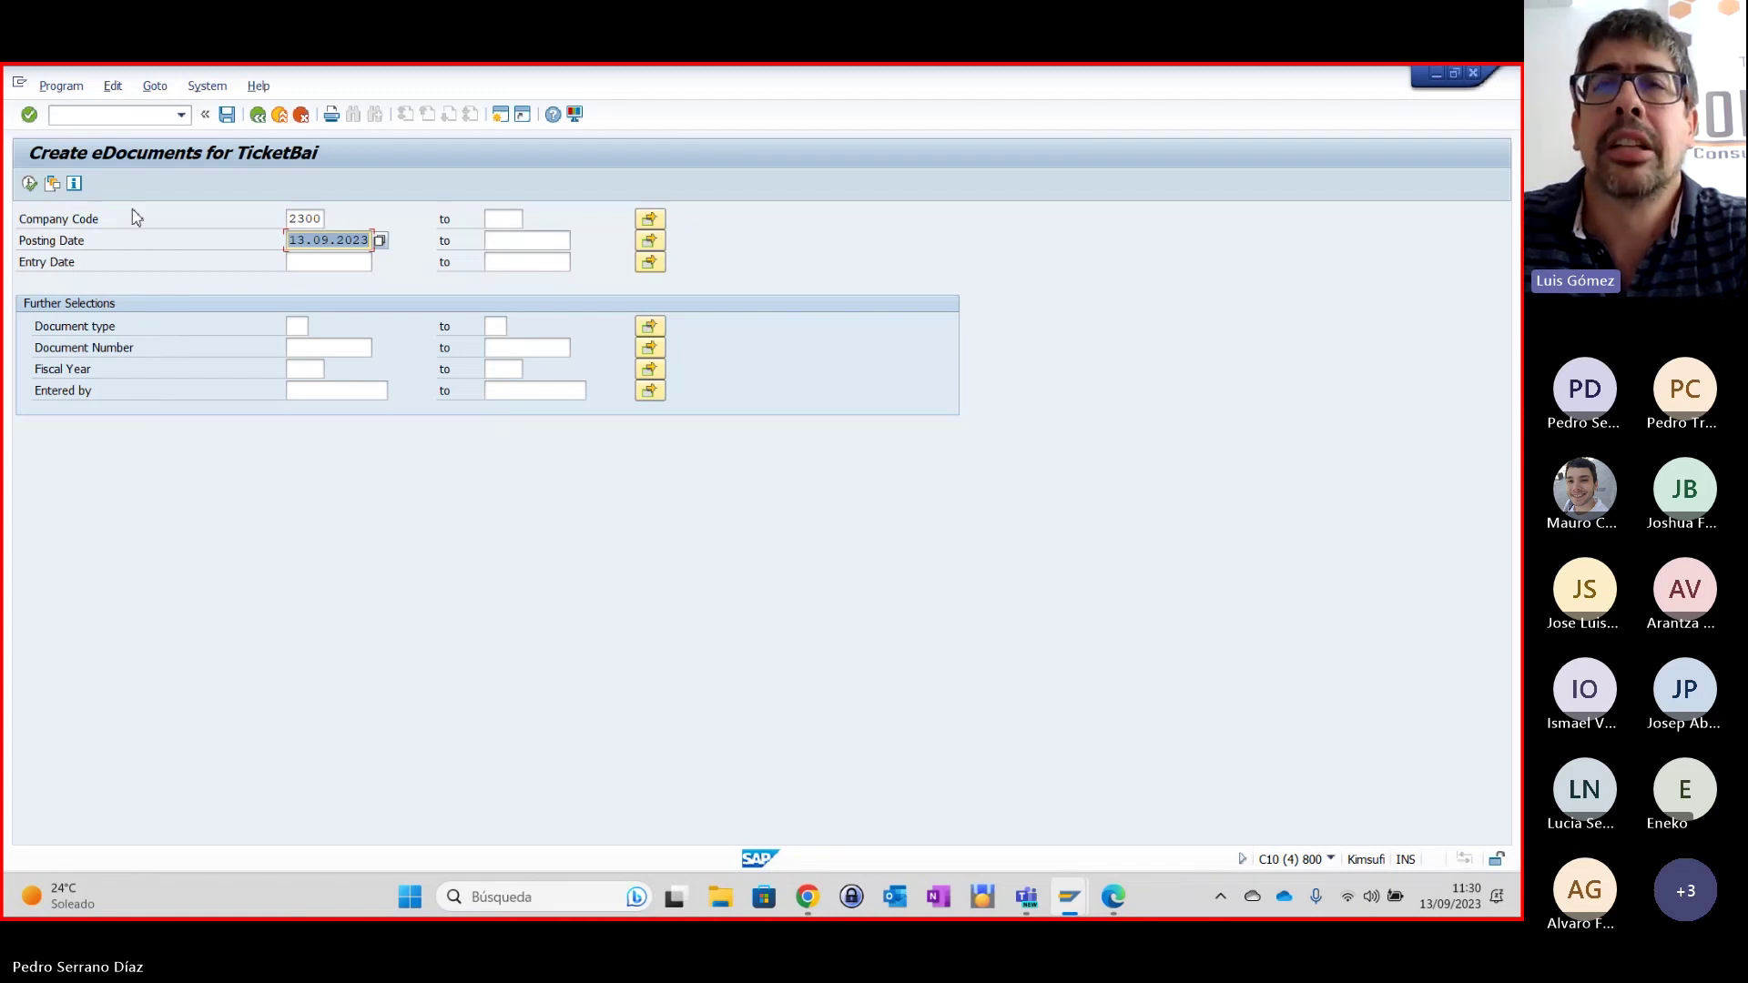
pyautogui.click(29, 185)
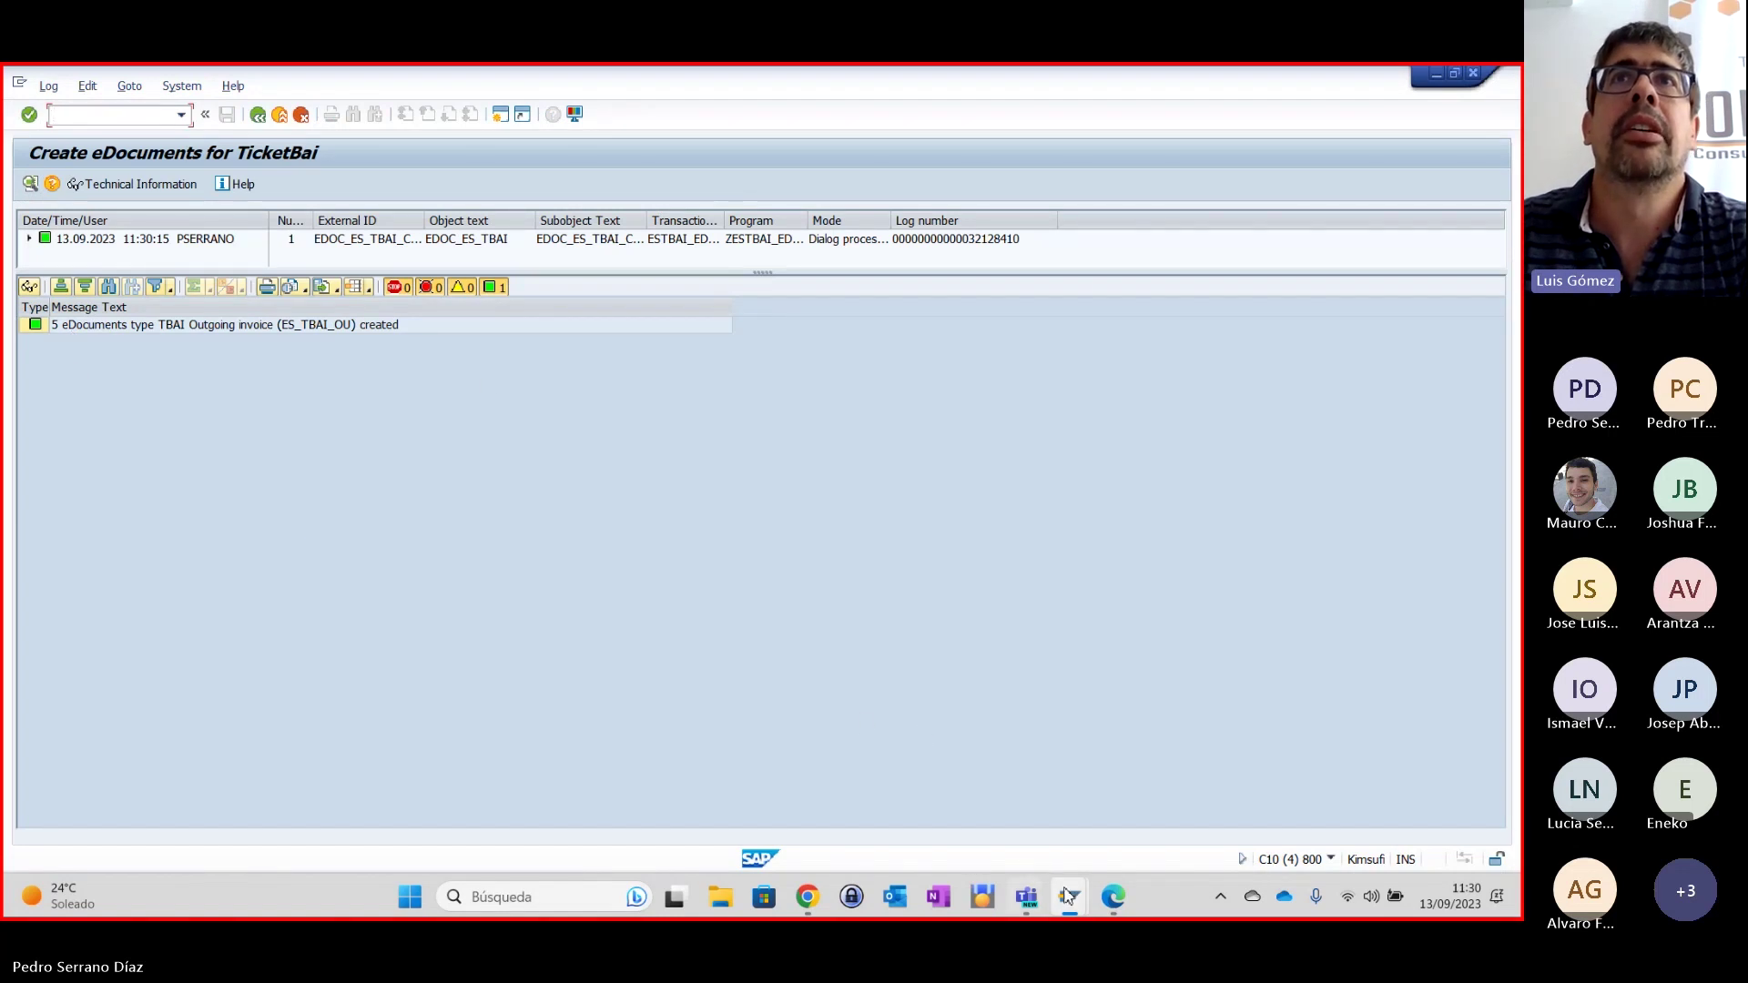
# Run edoc_cockpt in the other SAP session and list the Ticket Bai Outbound documents for Spain.
pyautogui.moveTo(1076, 899)
pyautogui.click(1068, 832)
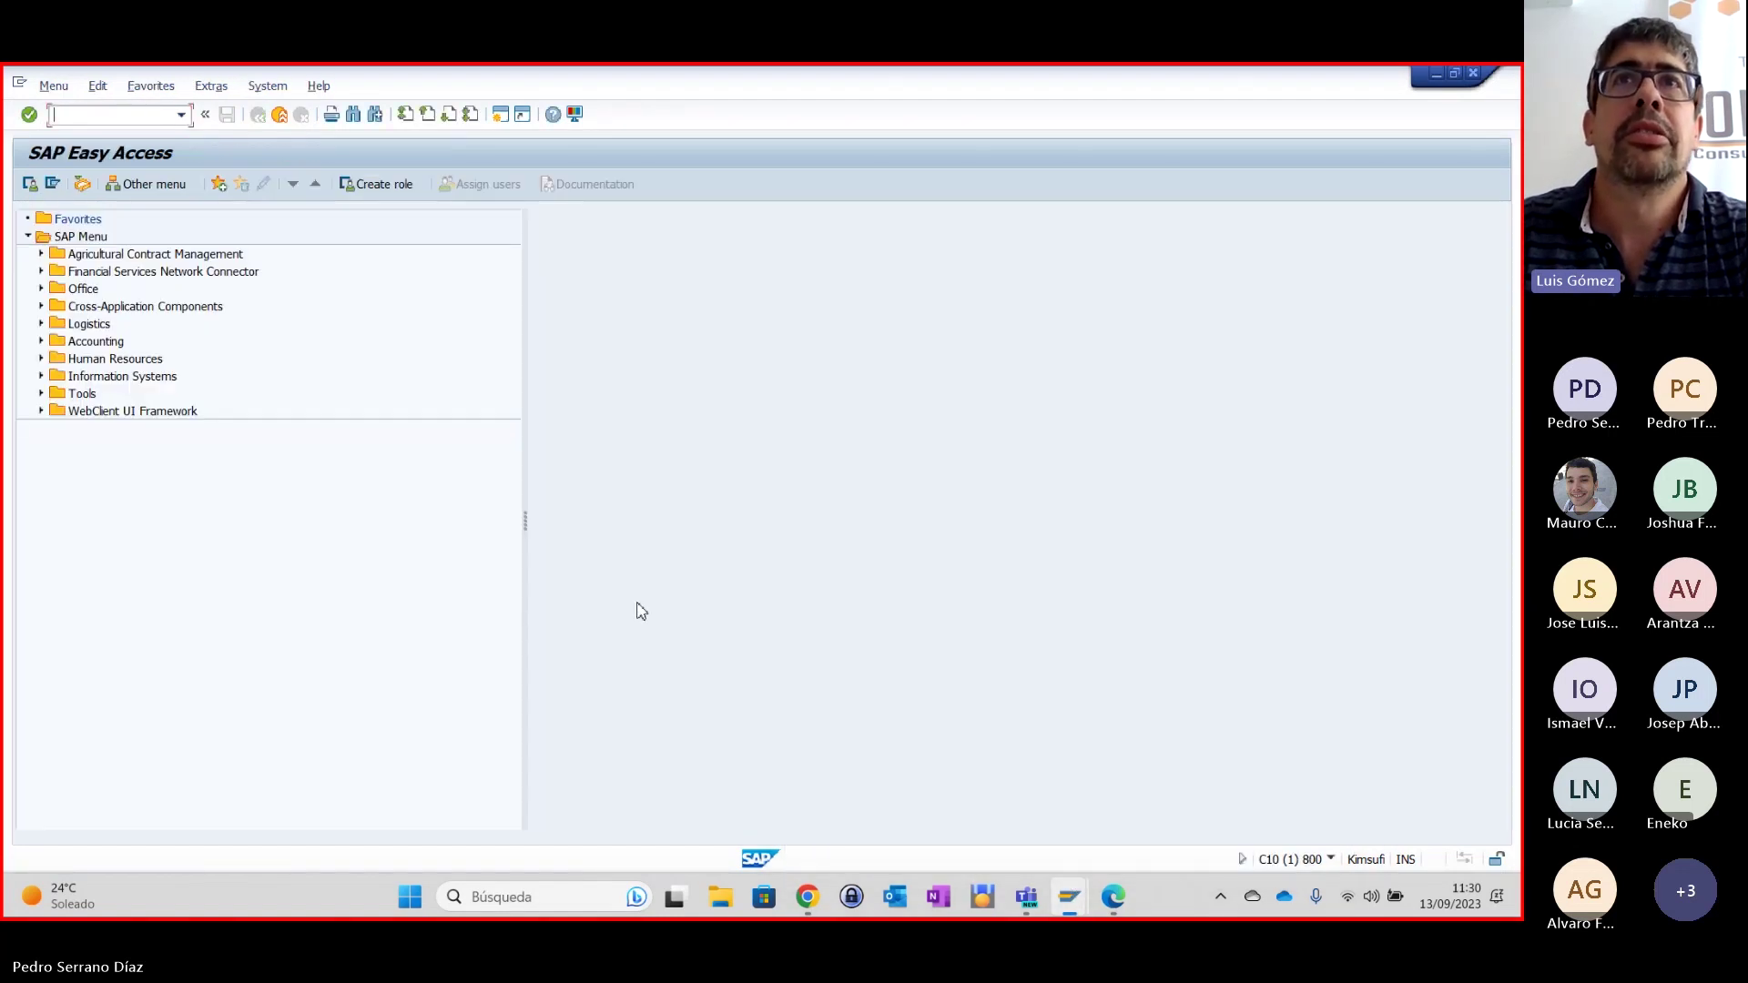
pyautogui.write('e')
pyautogui.click(132, 157)
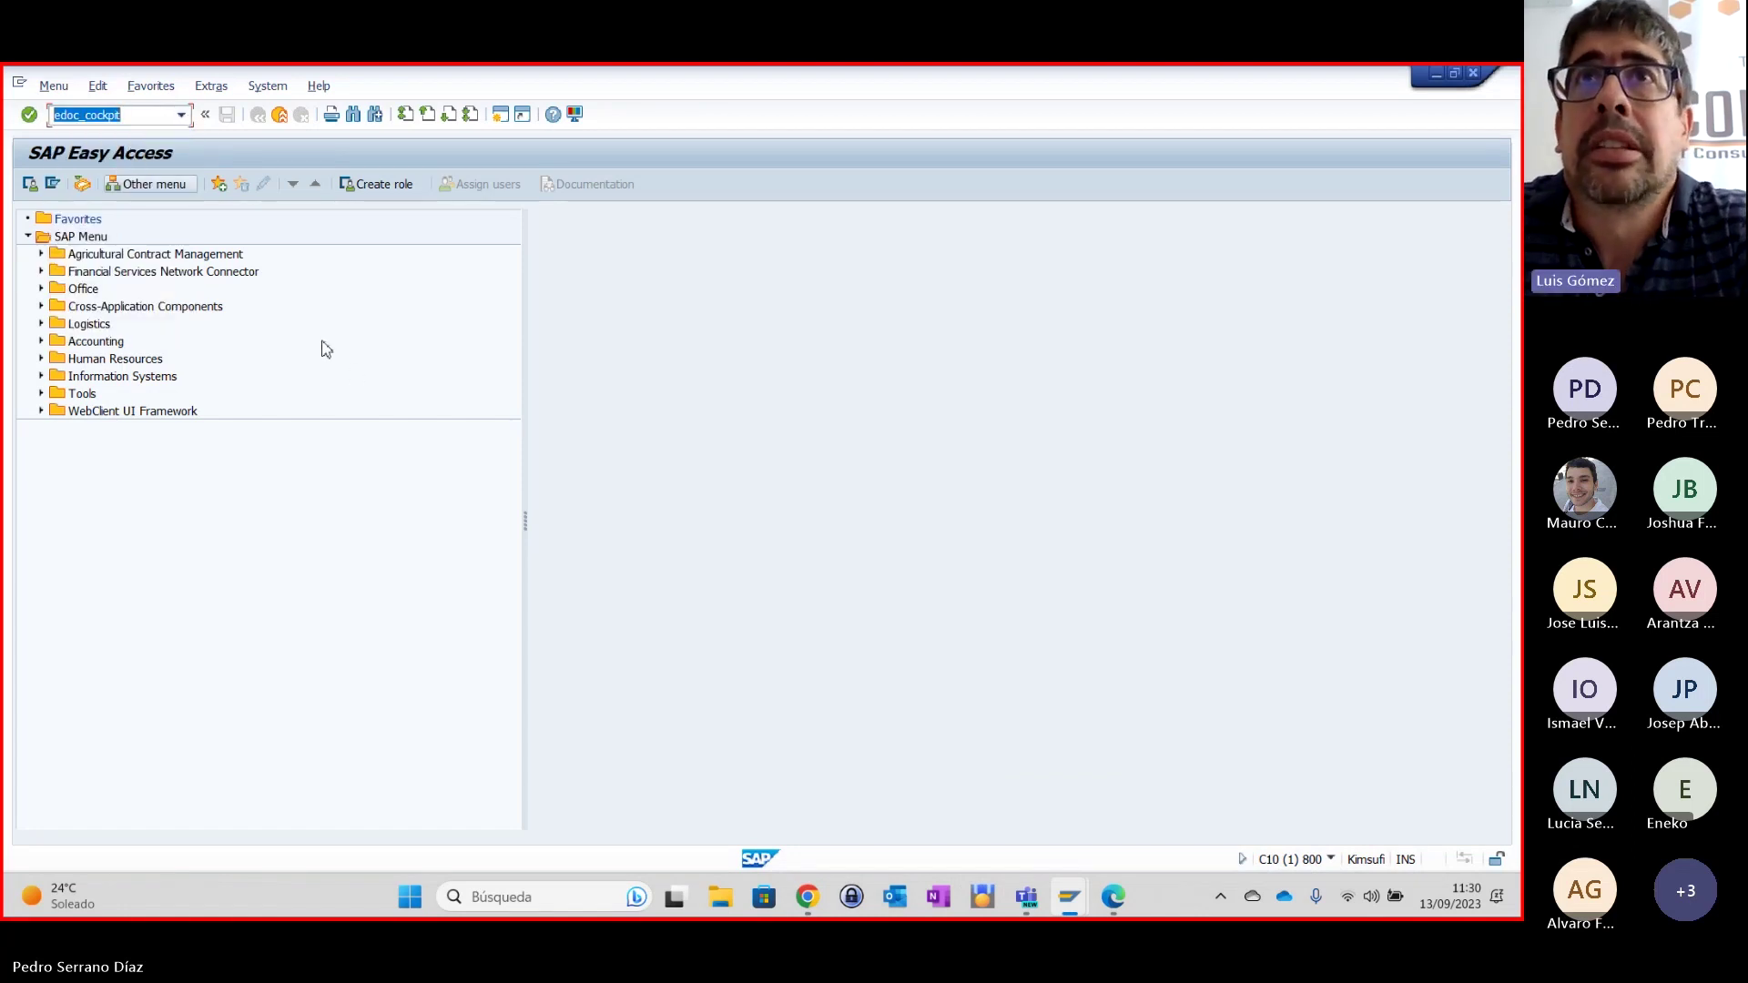
pyautogui.press('Return')
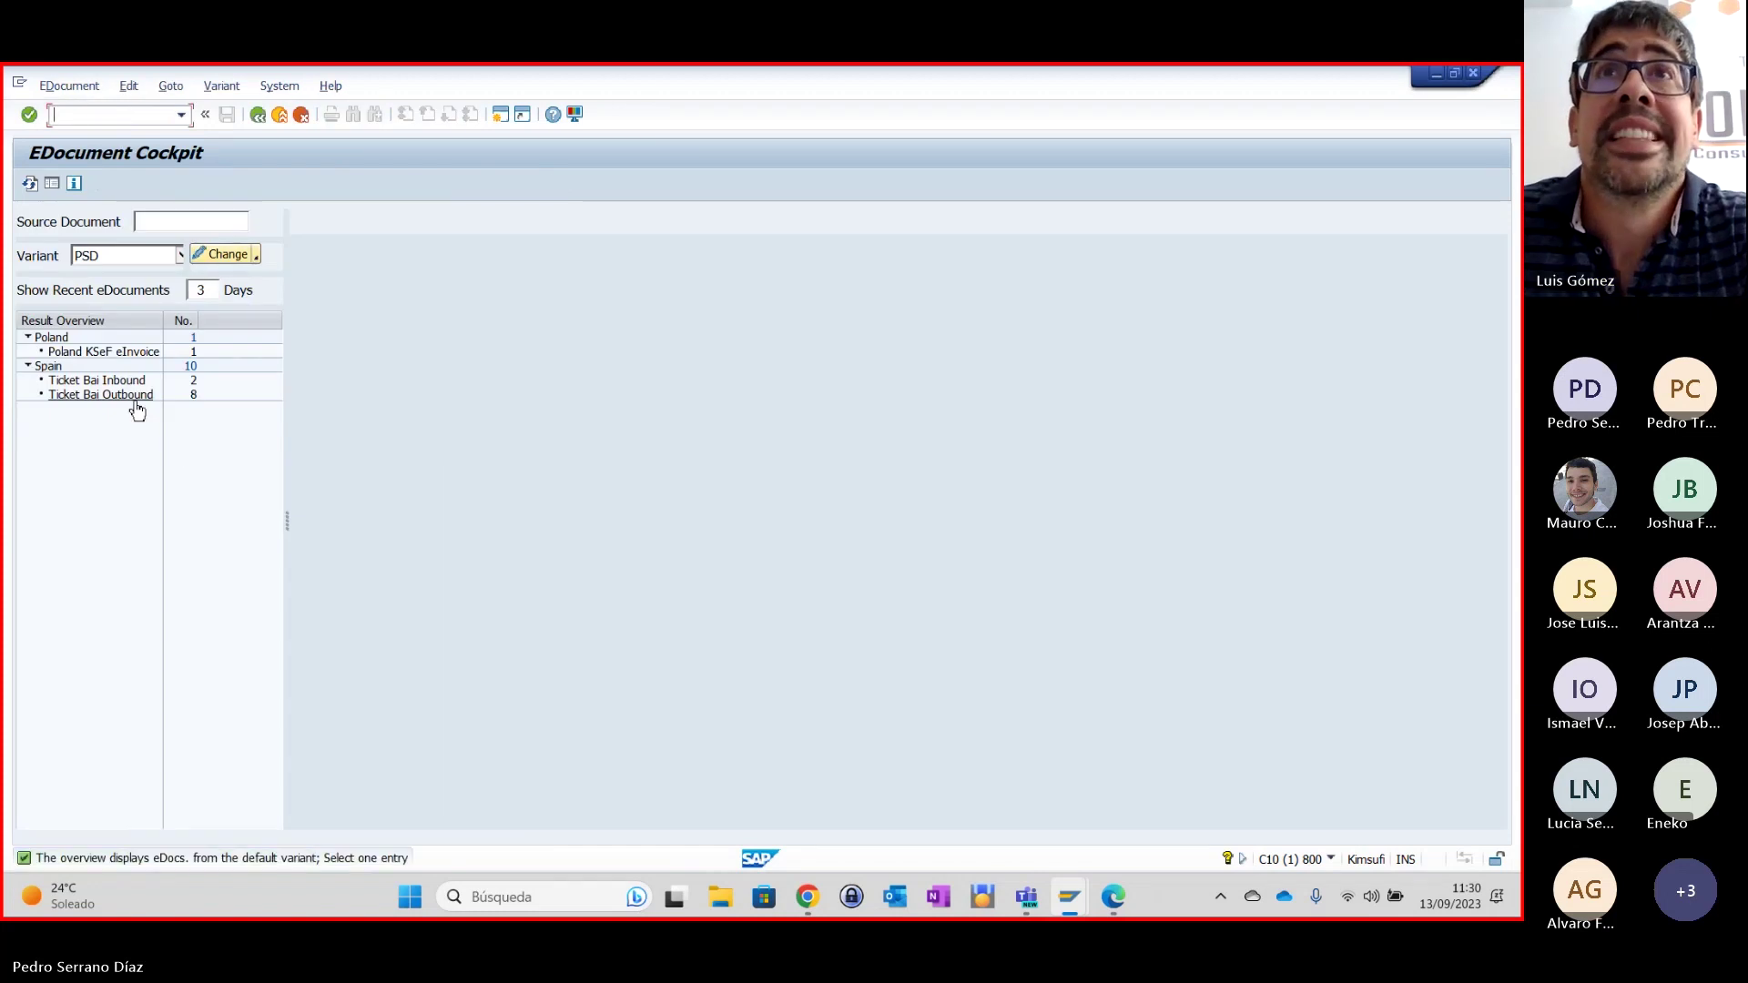
pyautogui.click(135, 400)
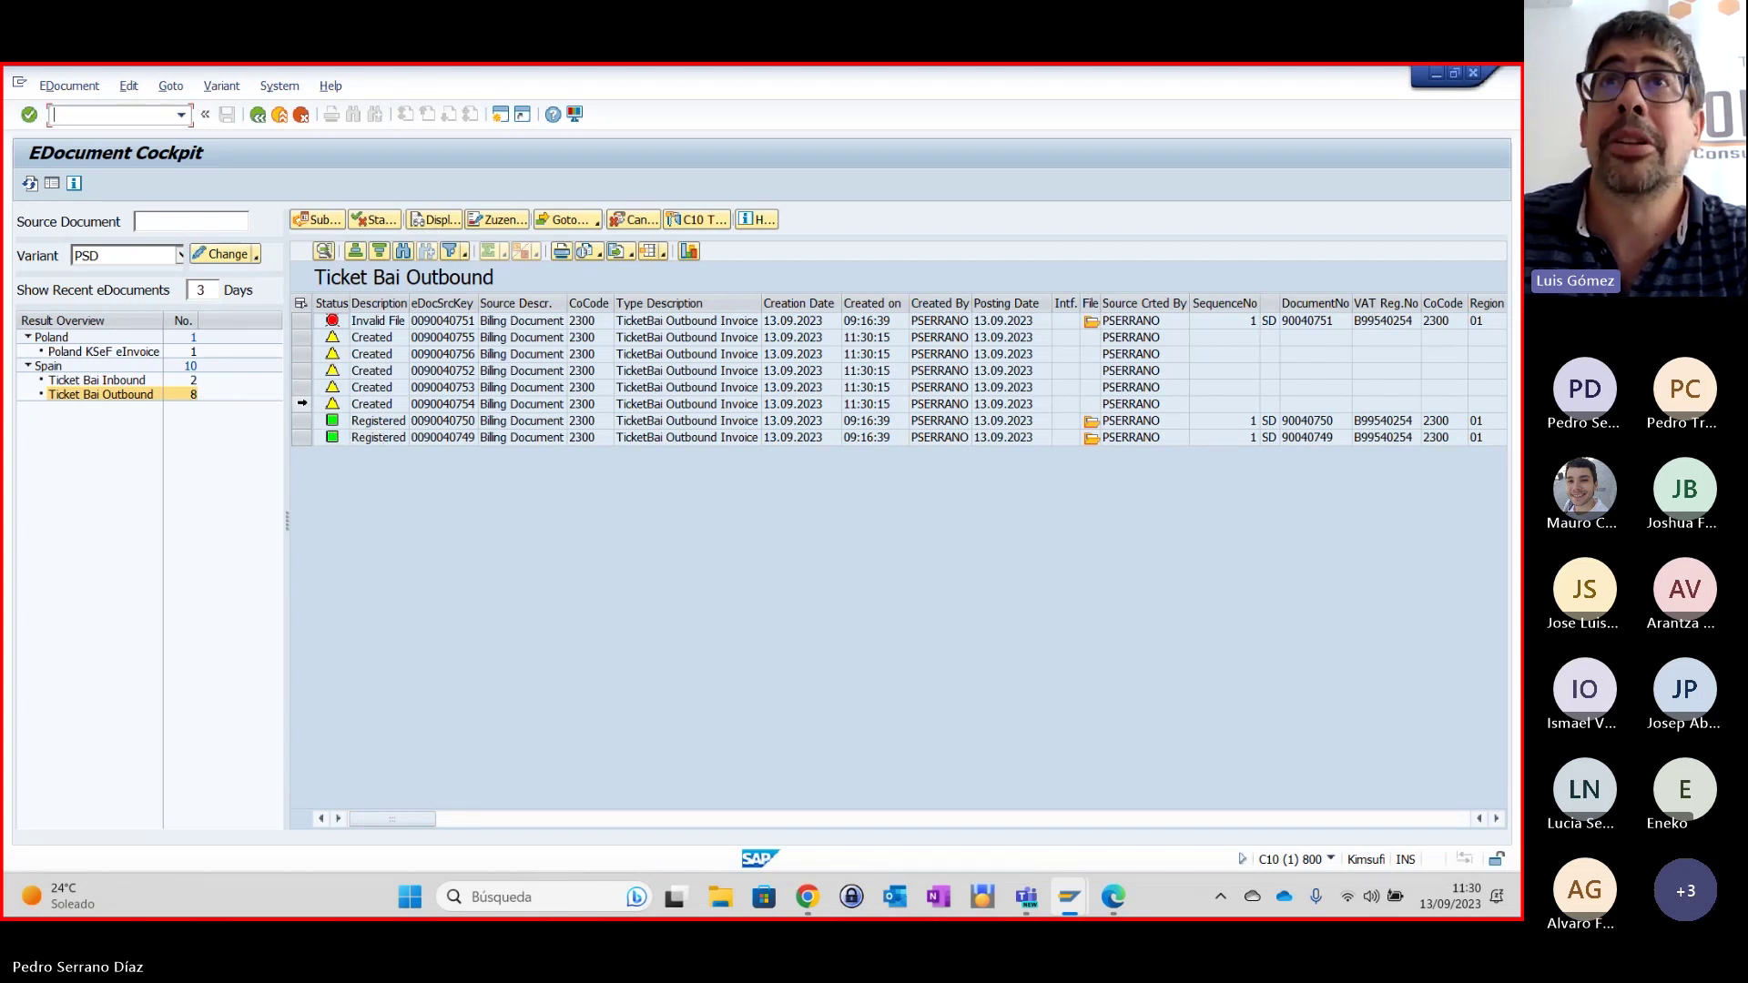
pyautogui.click(306, 372)
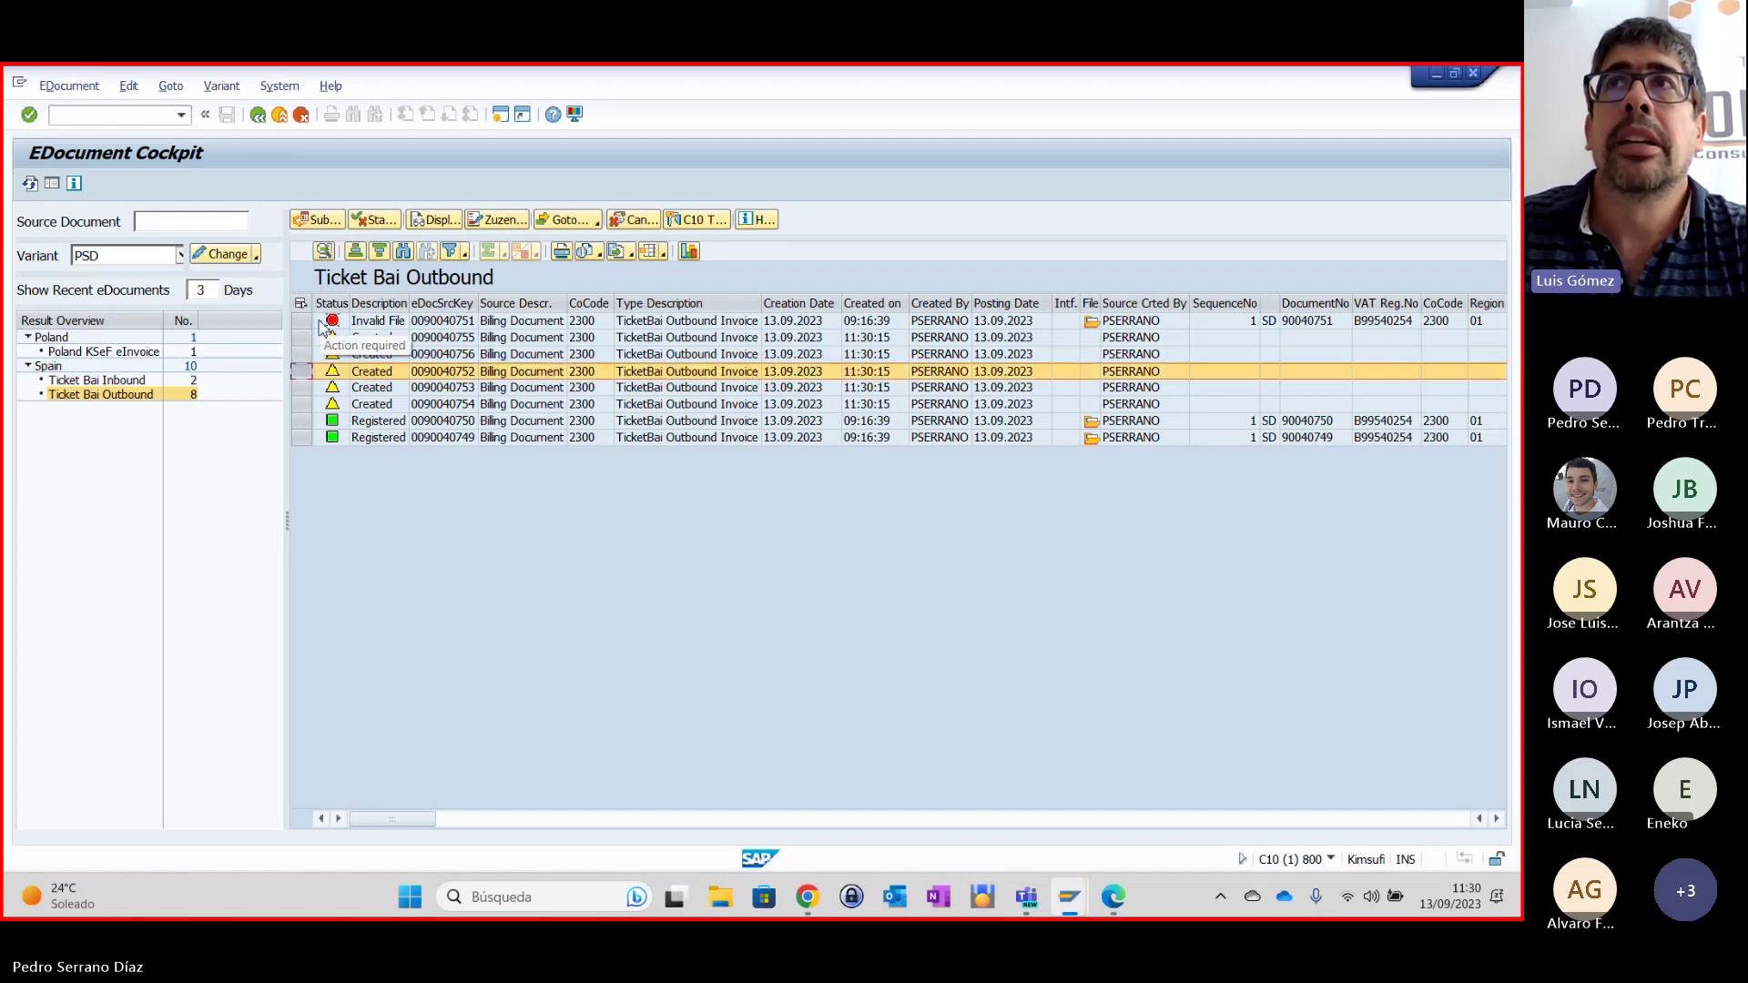
pyautogui.click(446, 226)
pyautogui.scroll(-2, 419, 314)
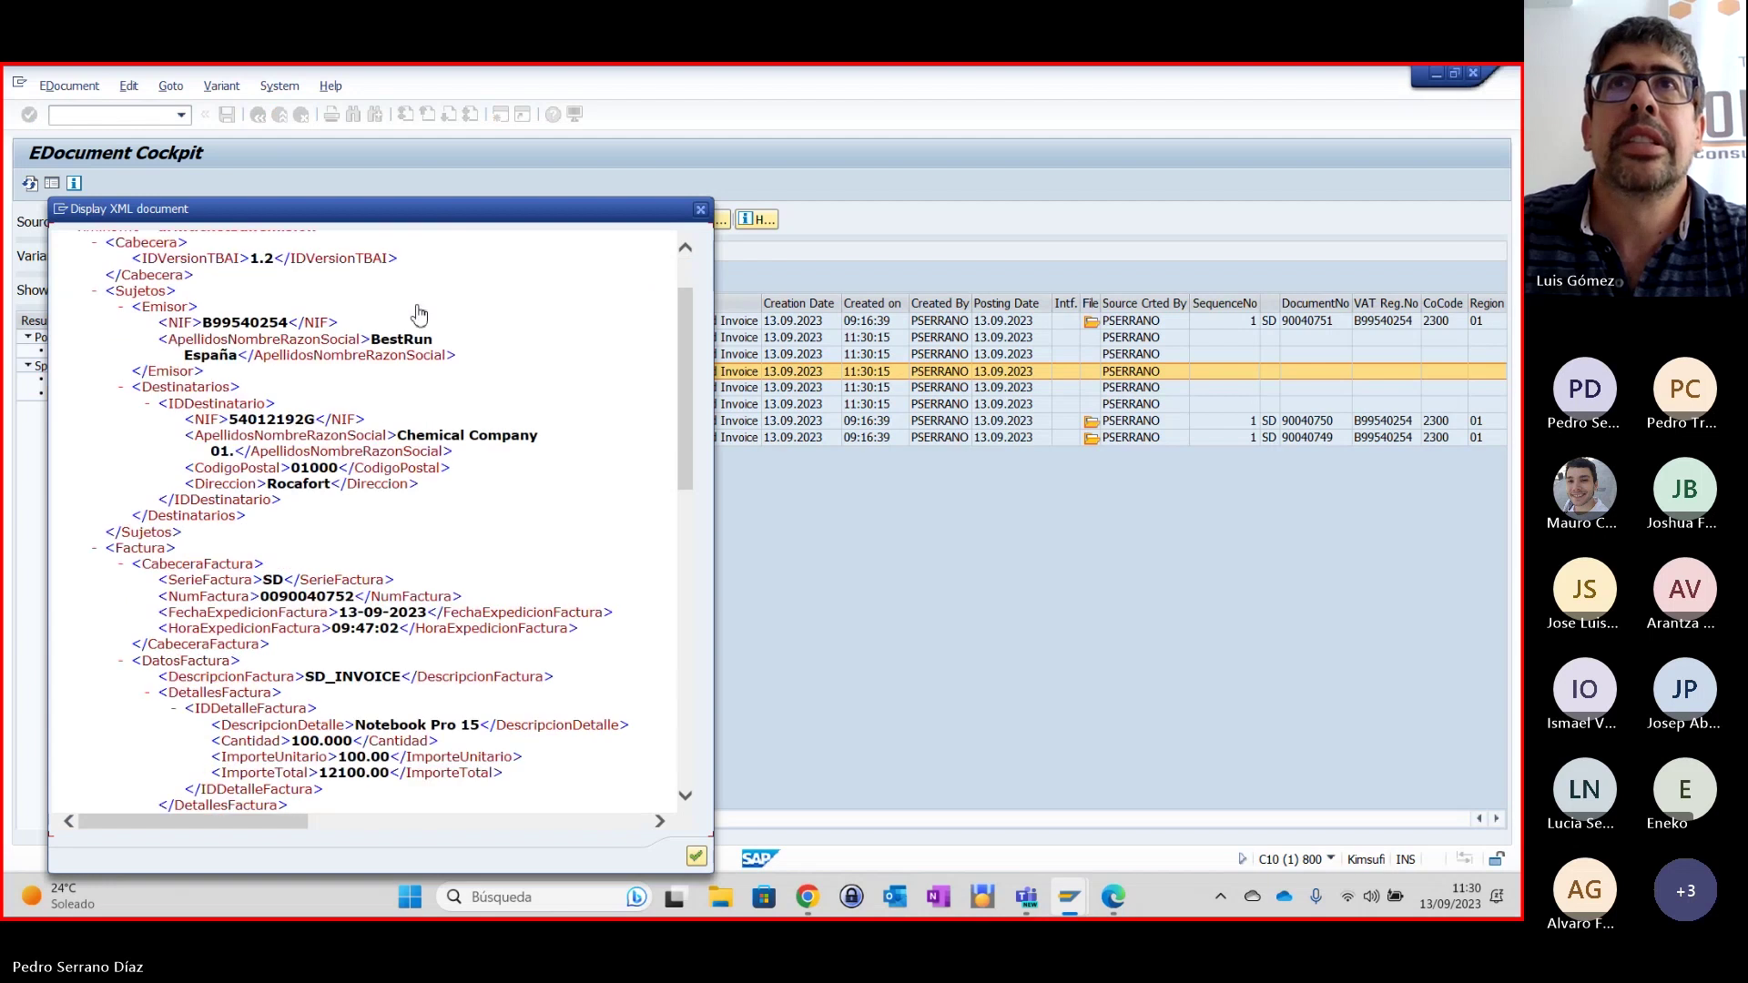
pyautogui.scroll(-5, 564, 402)
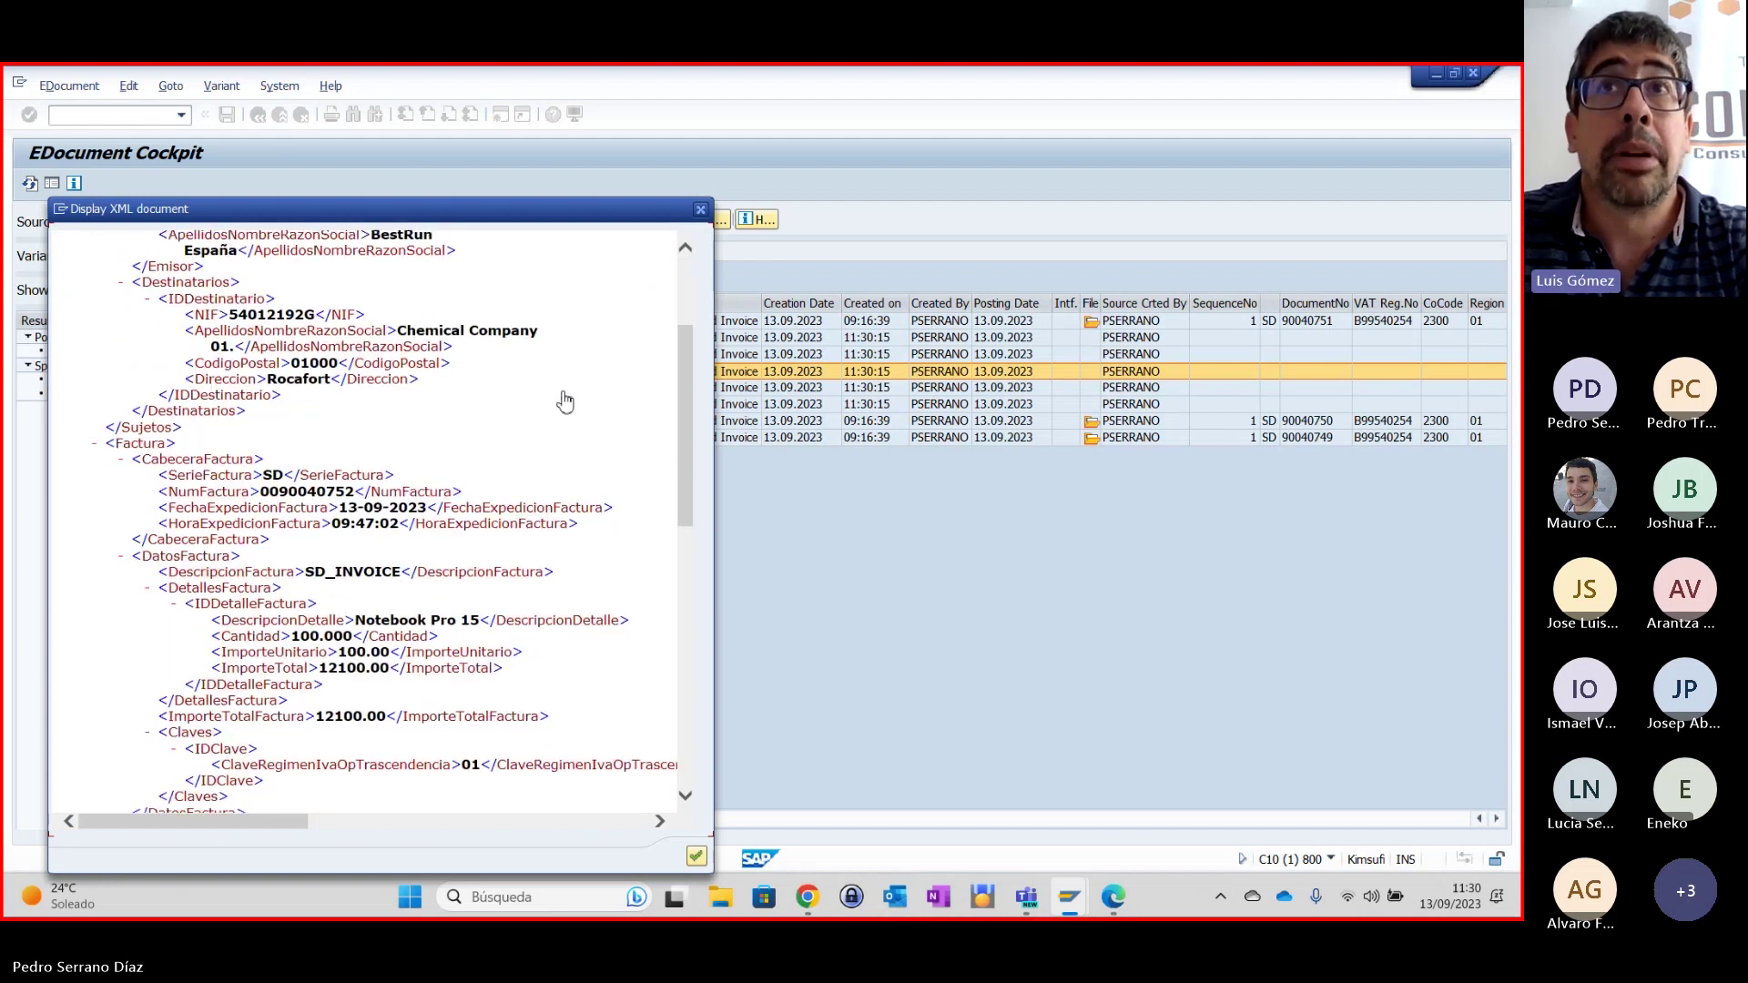
pyautogui.scroll(-10, 564, 402)
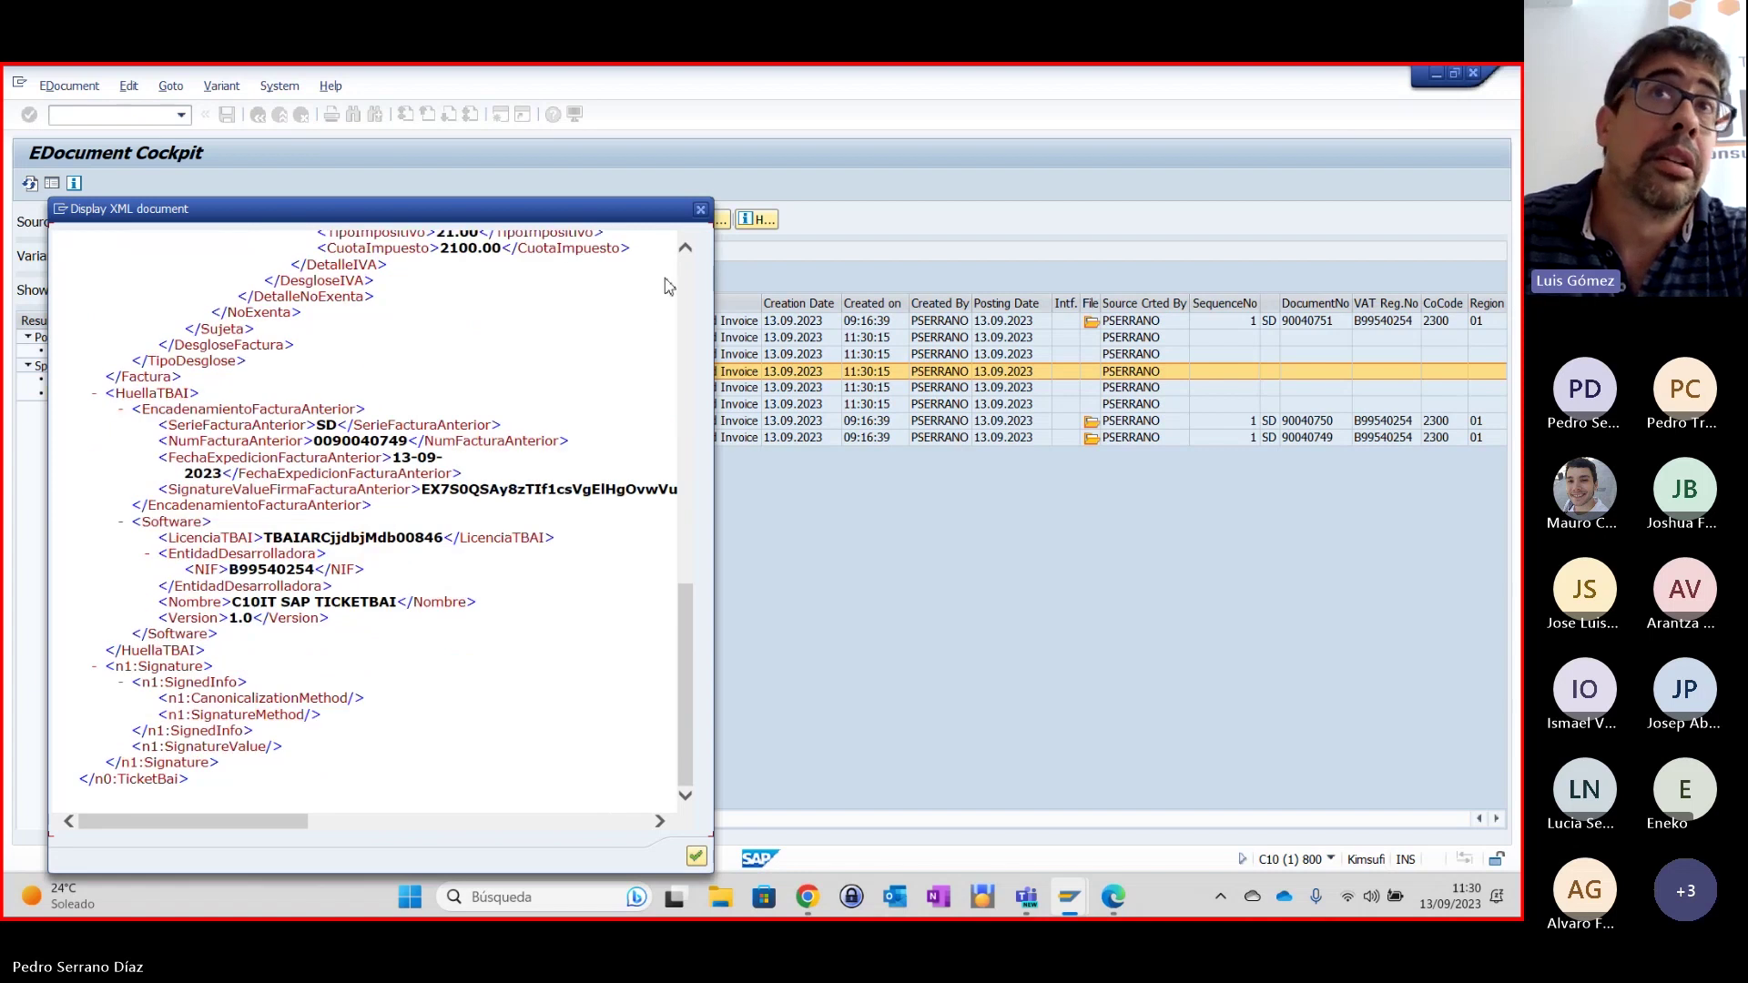
pyautogui.click(701, 210)
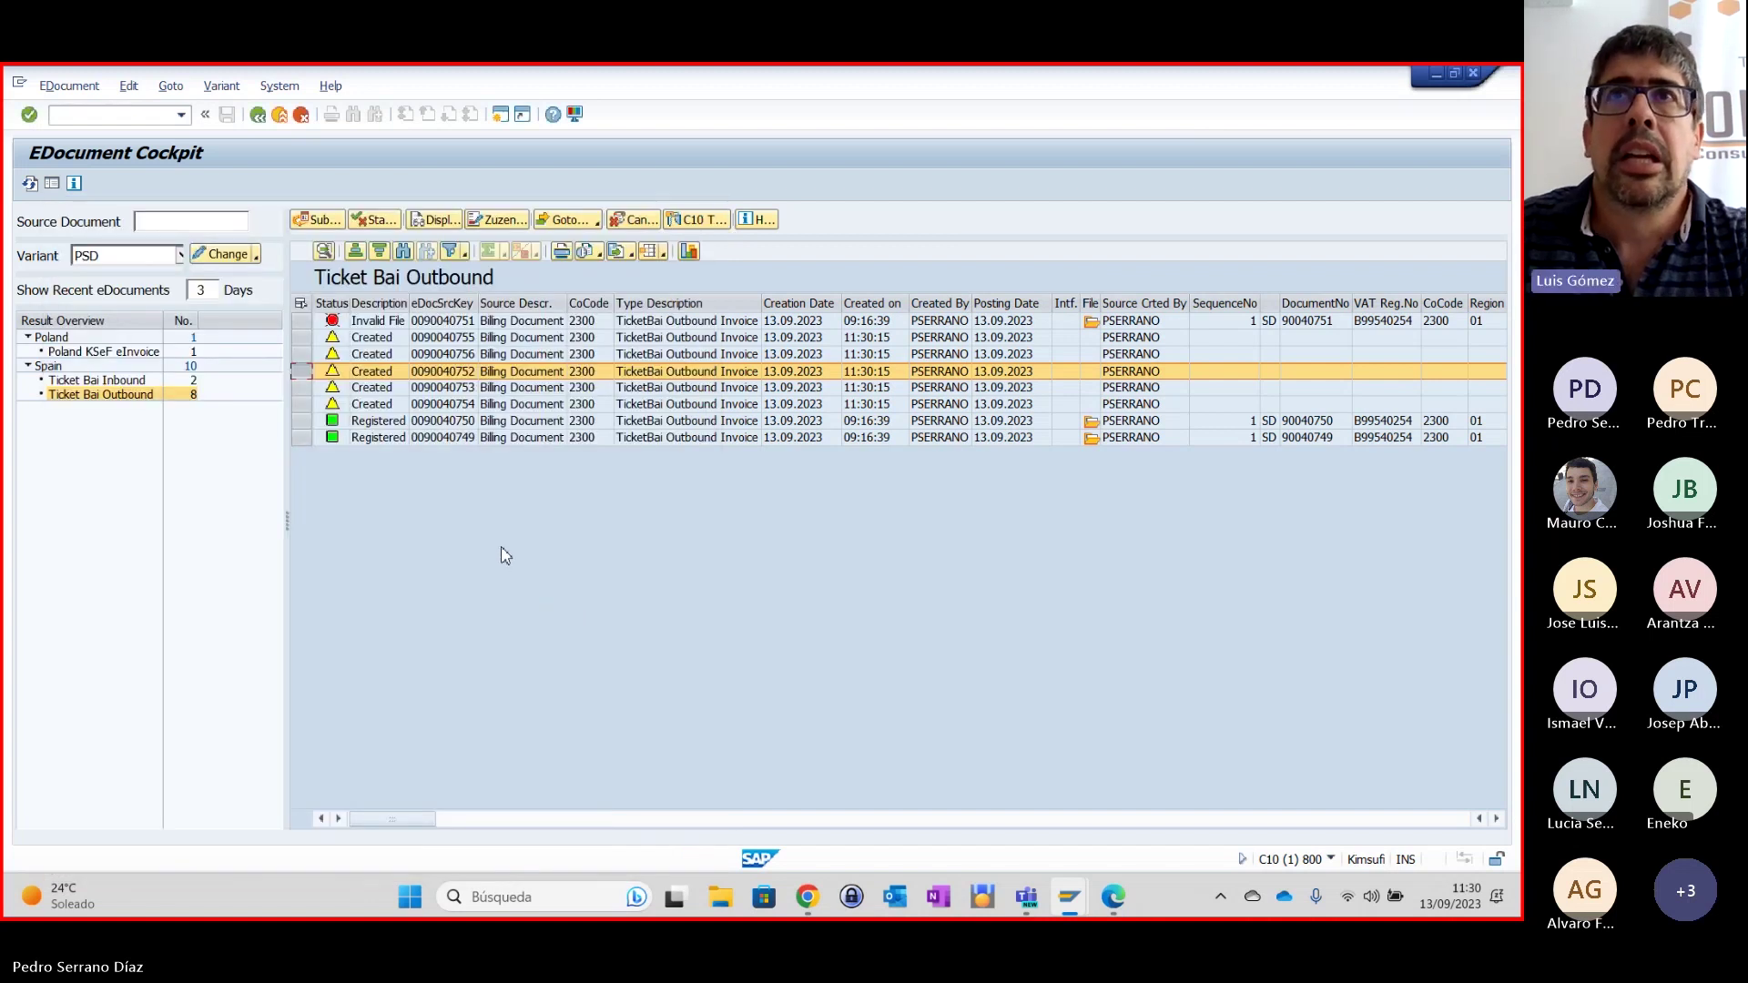
pyautogui.click(324, 221)
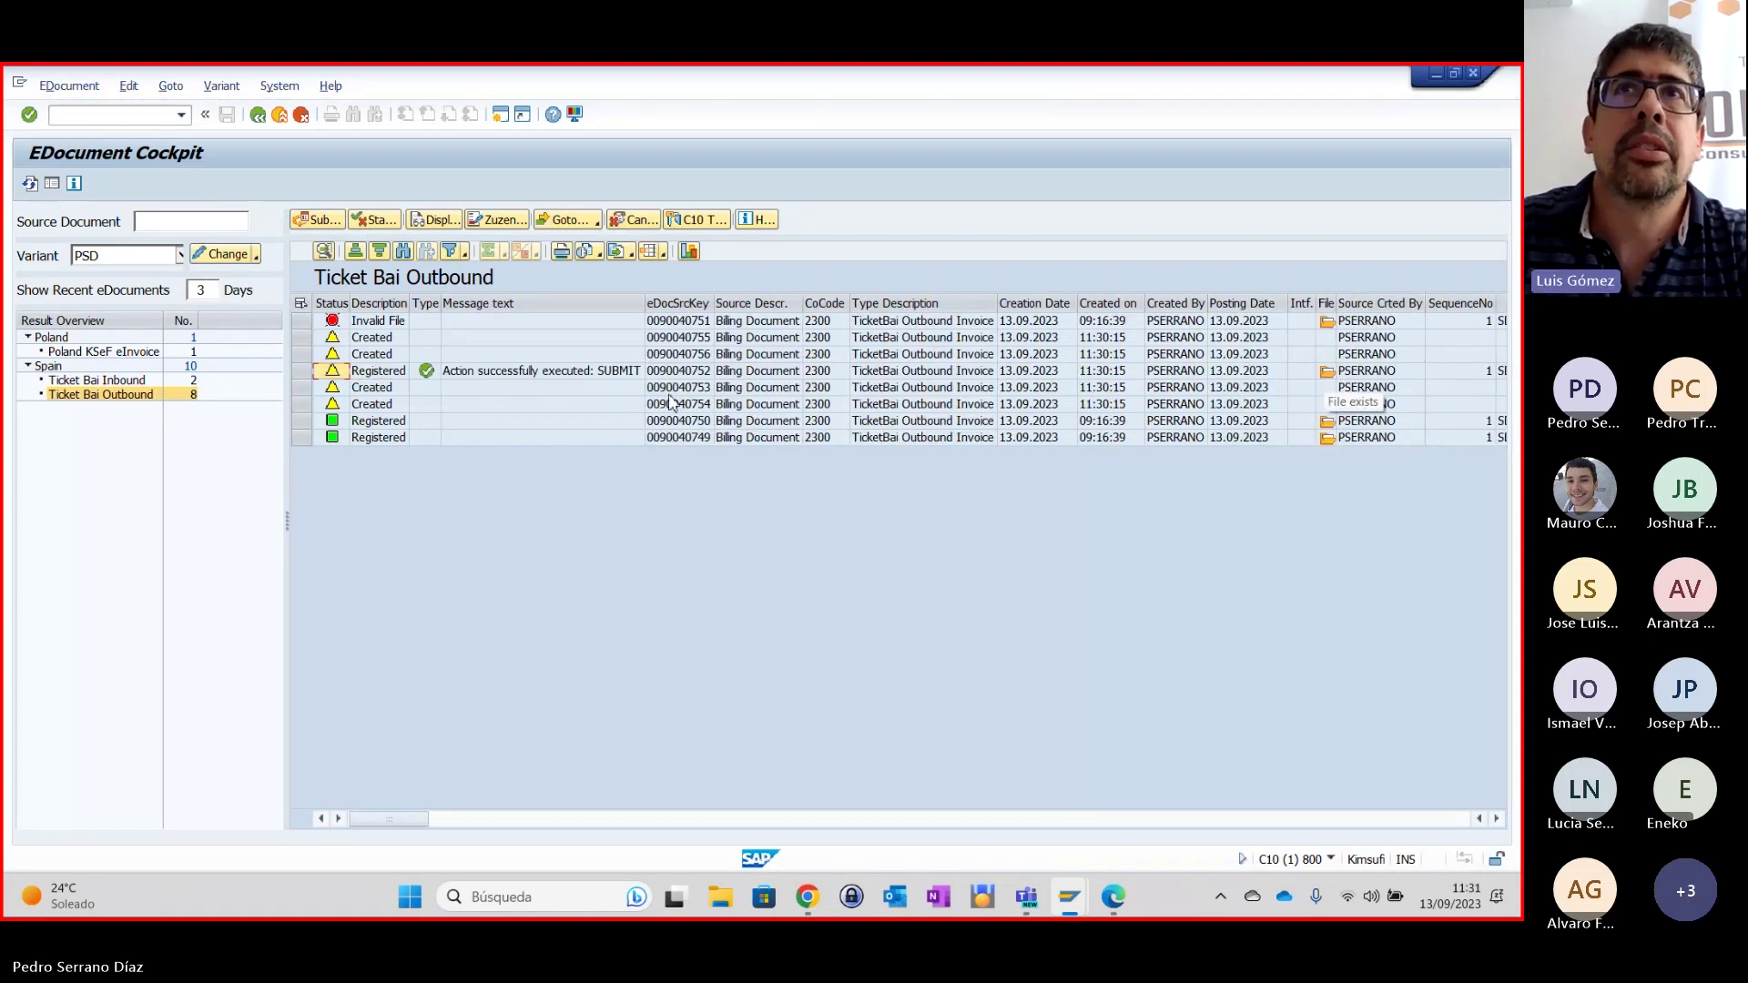
pyautogui.click(302, 370)
pyautogui.click(1327, 371)
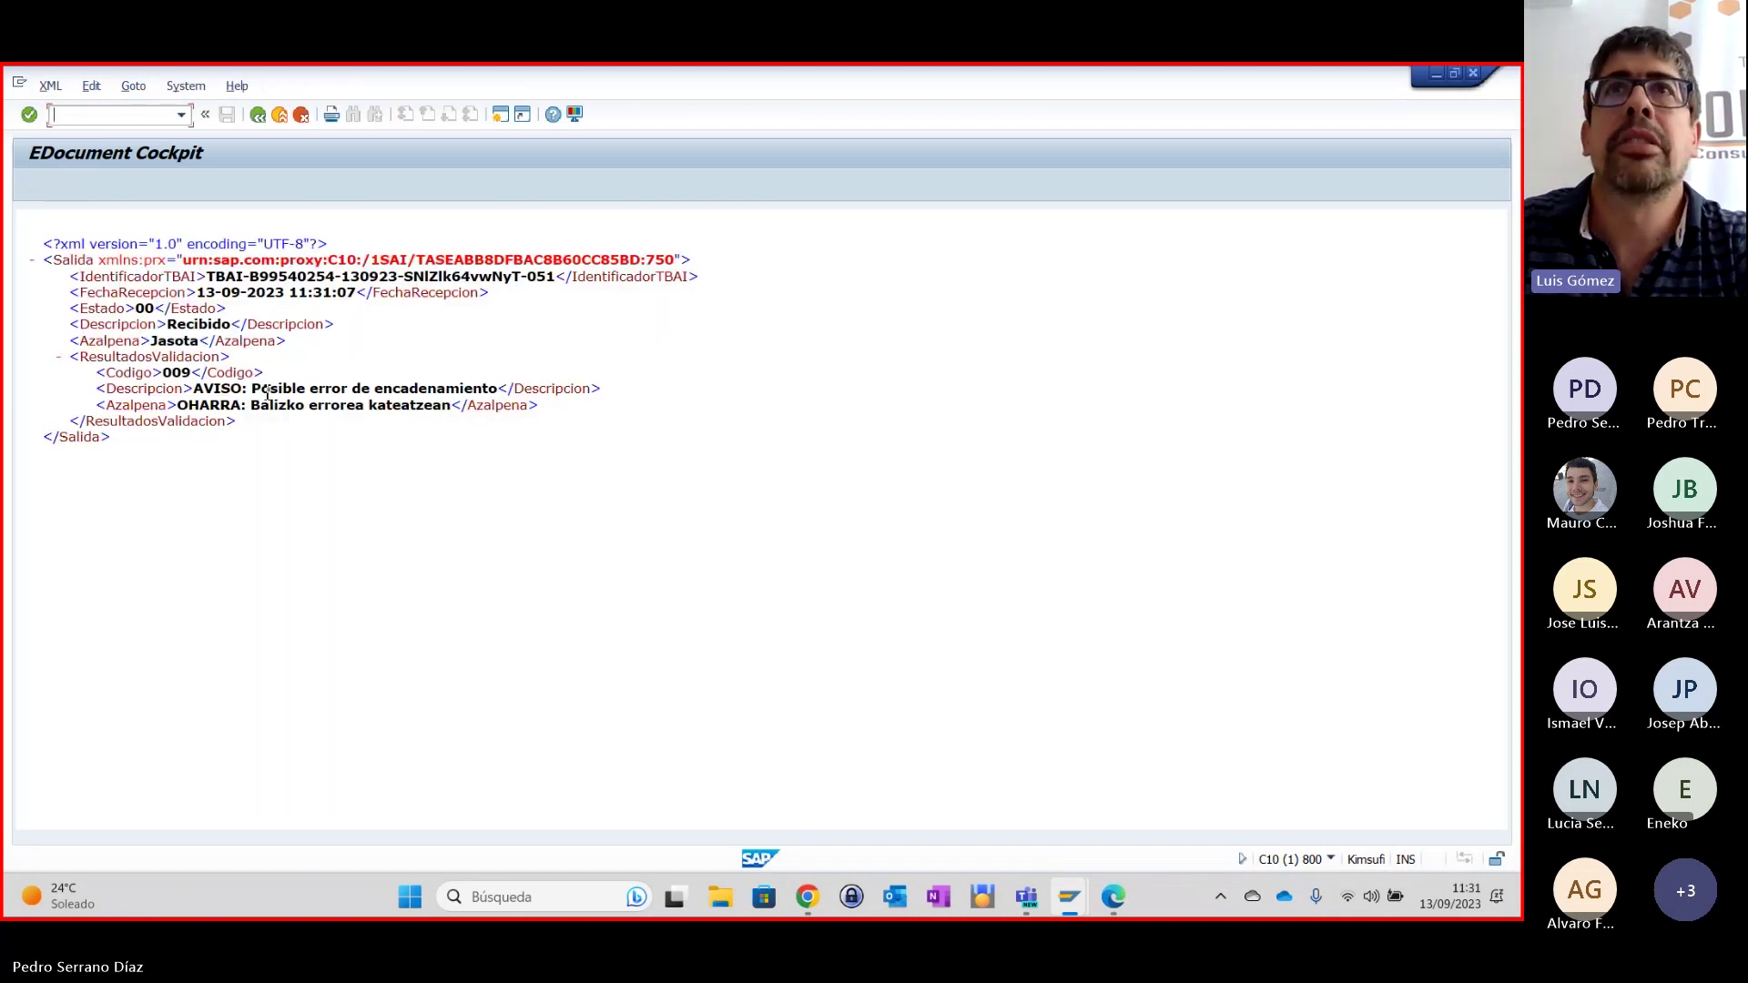
pyautogui.moveTo(252, 388); pyautogui.dragTo(497, 389)
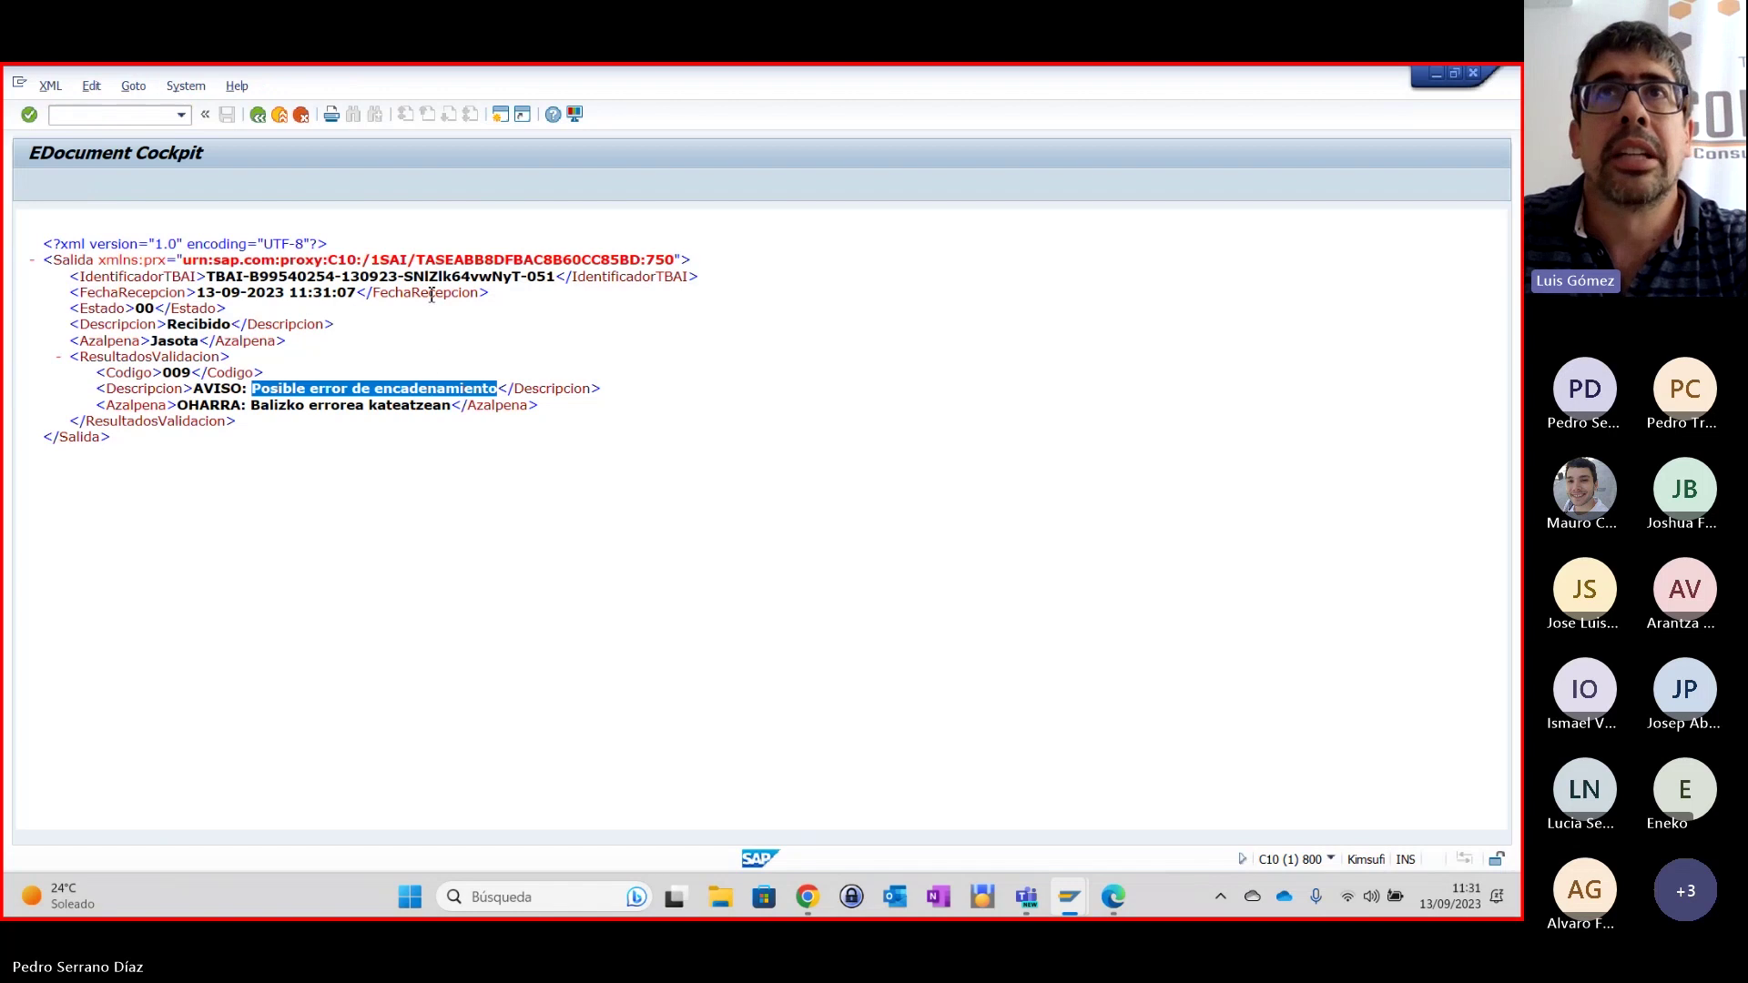
pyautogui.click(259, 115)
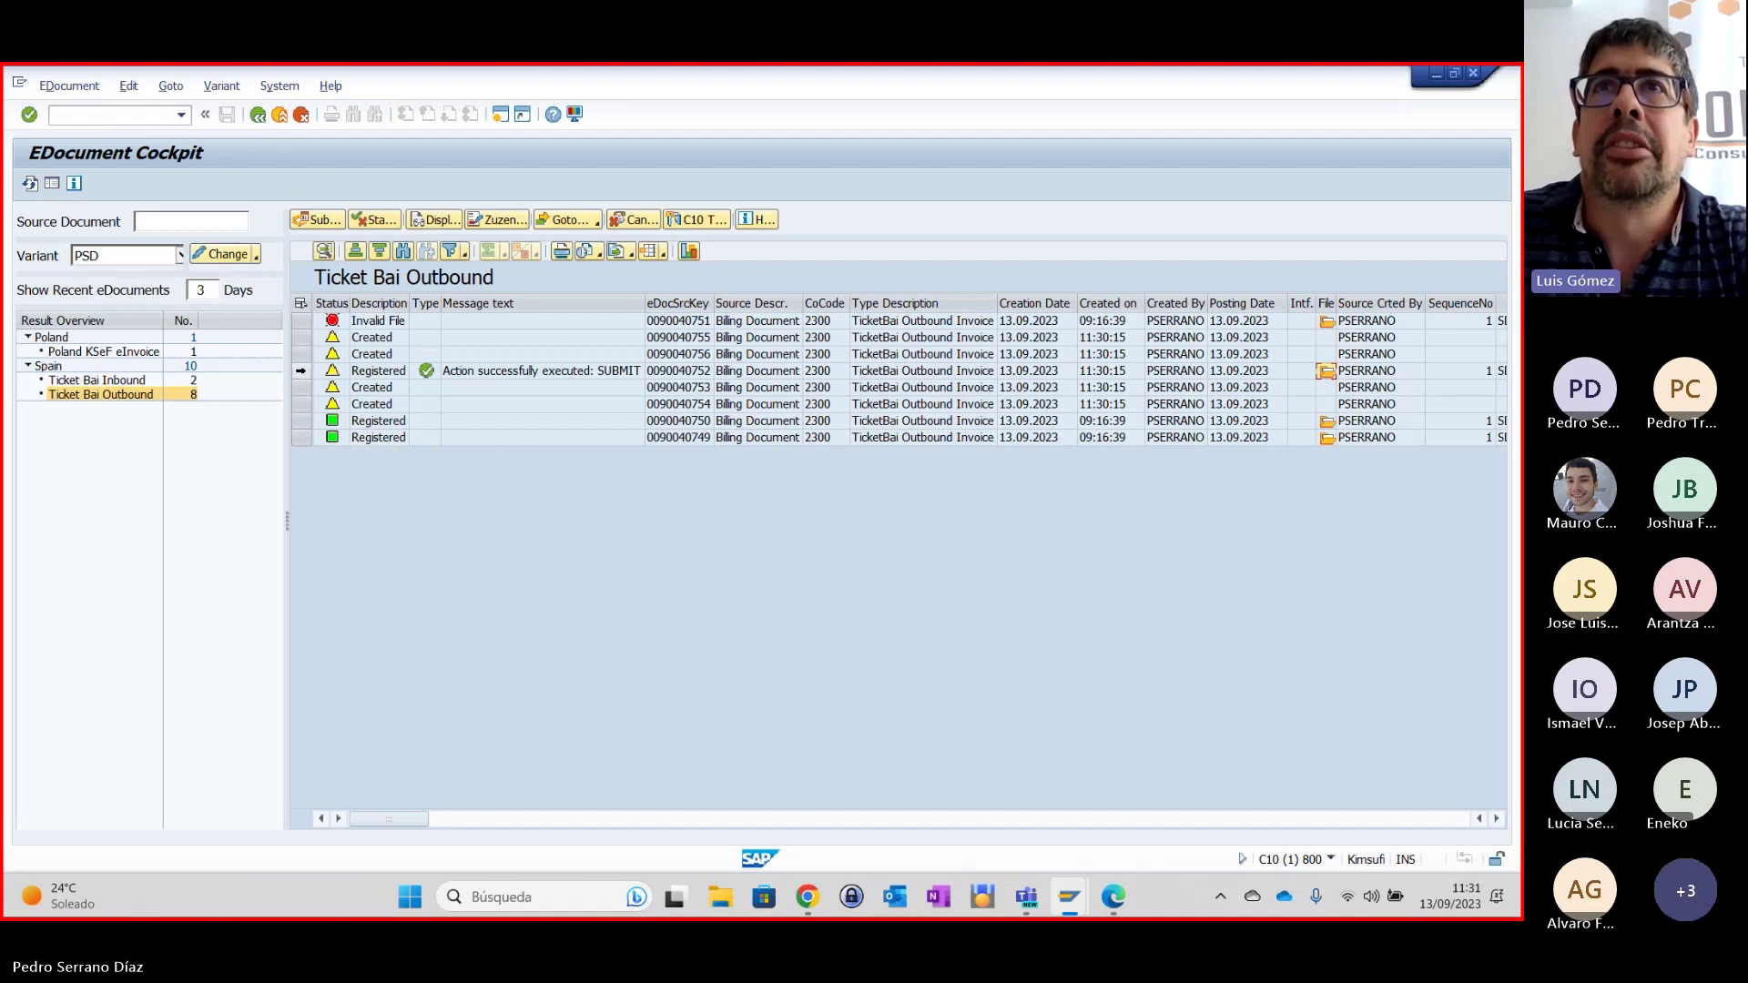
pyautogui.click(300, 370)
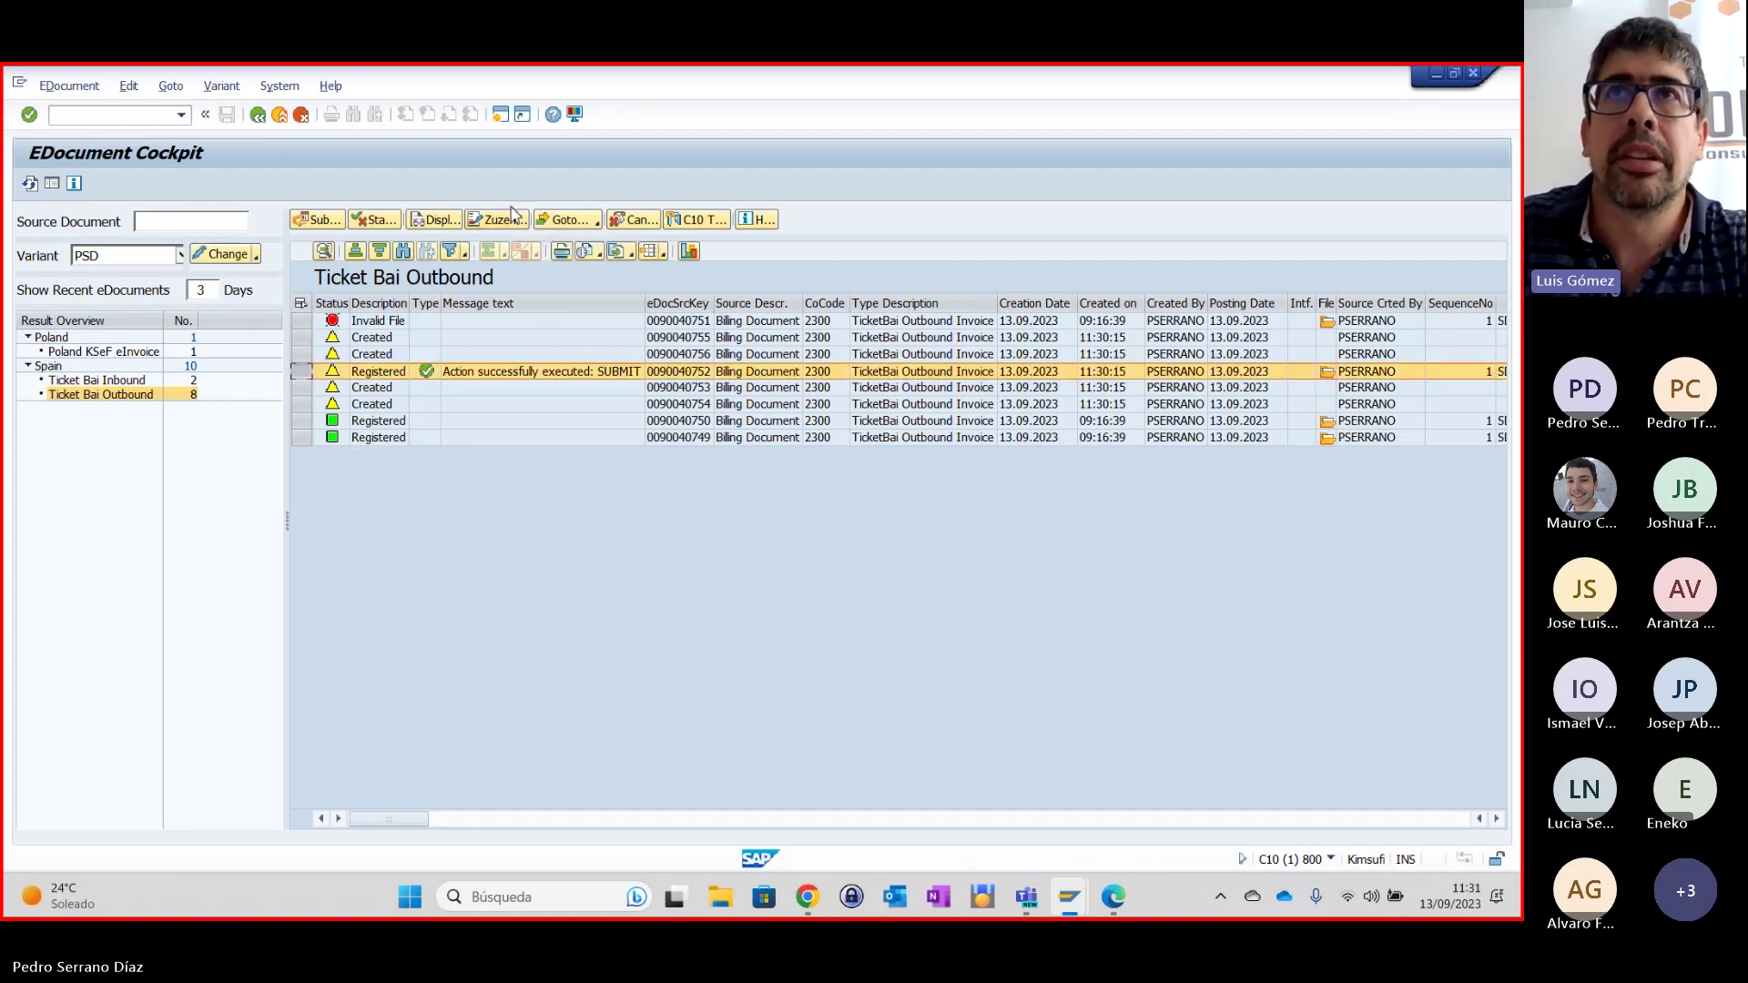
pyautogui.click(508, 223)
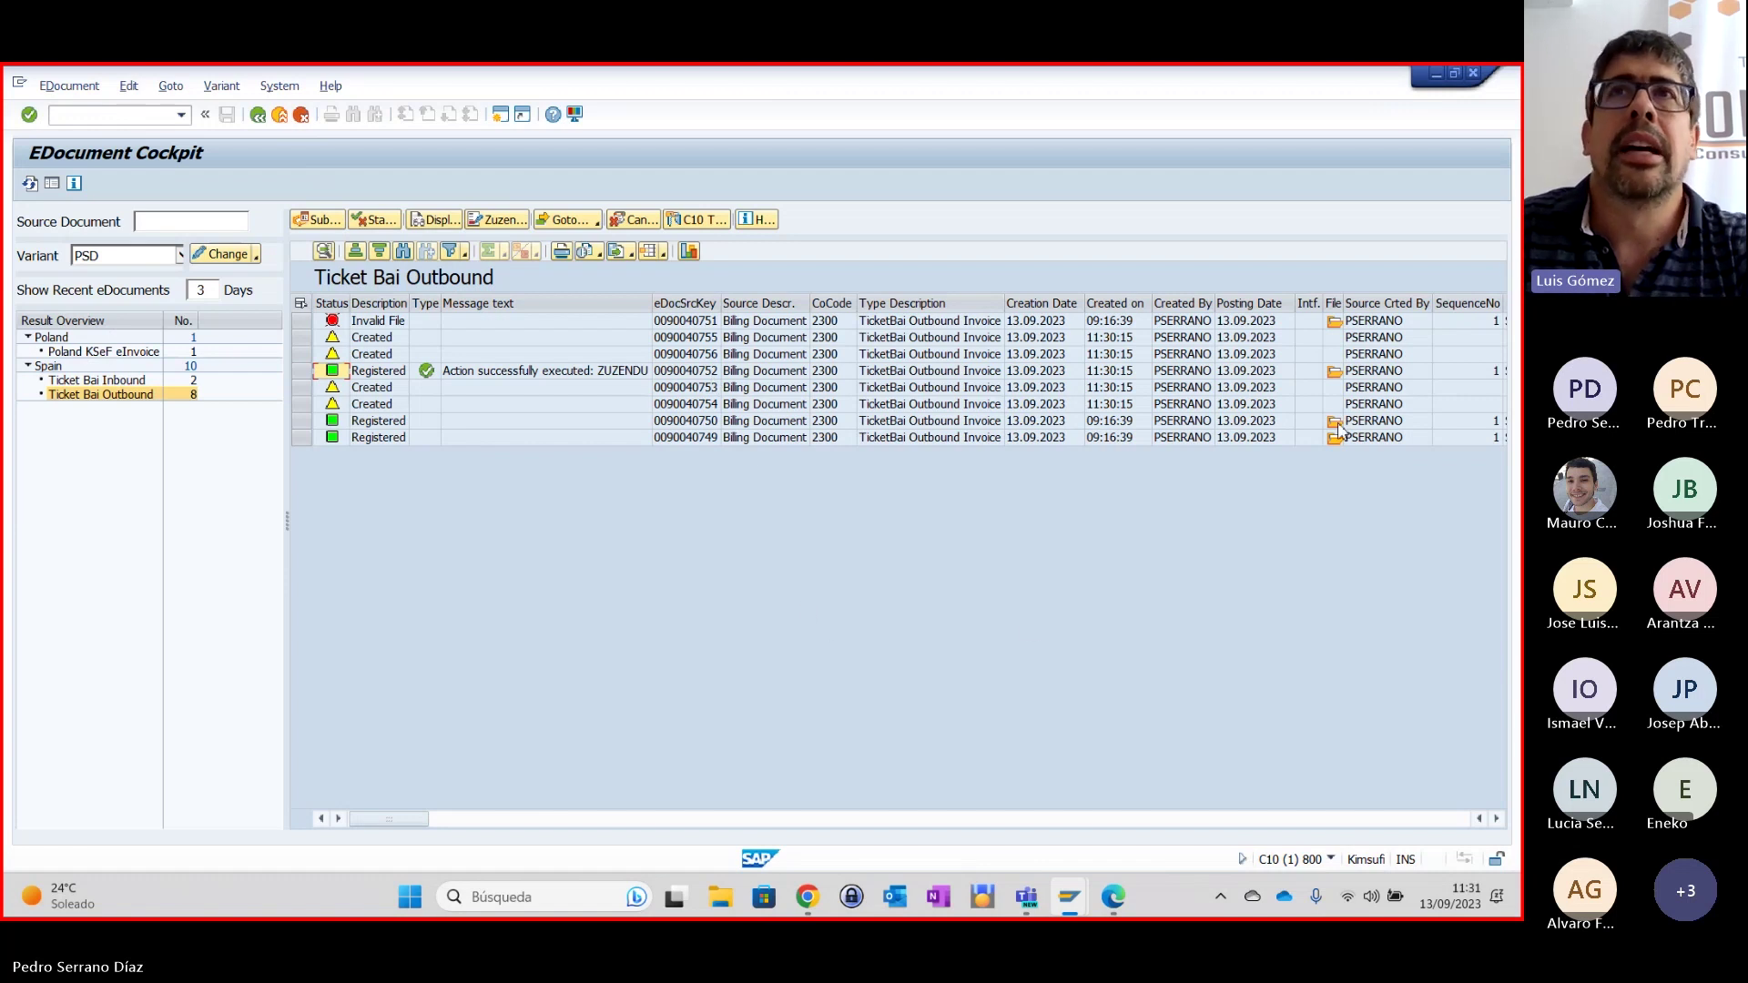
pyautogui.click(809, 901)
pyautogui.scroll(-1, 671, 644)
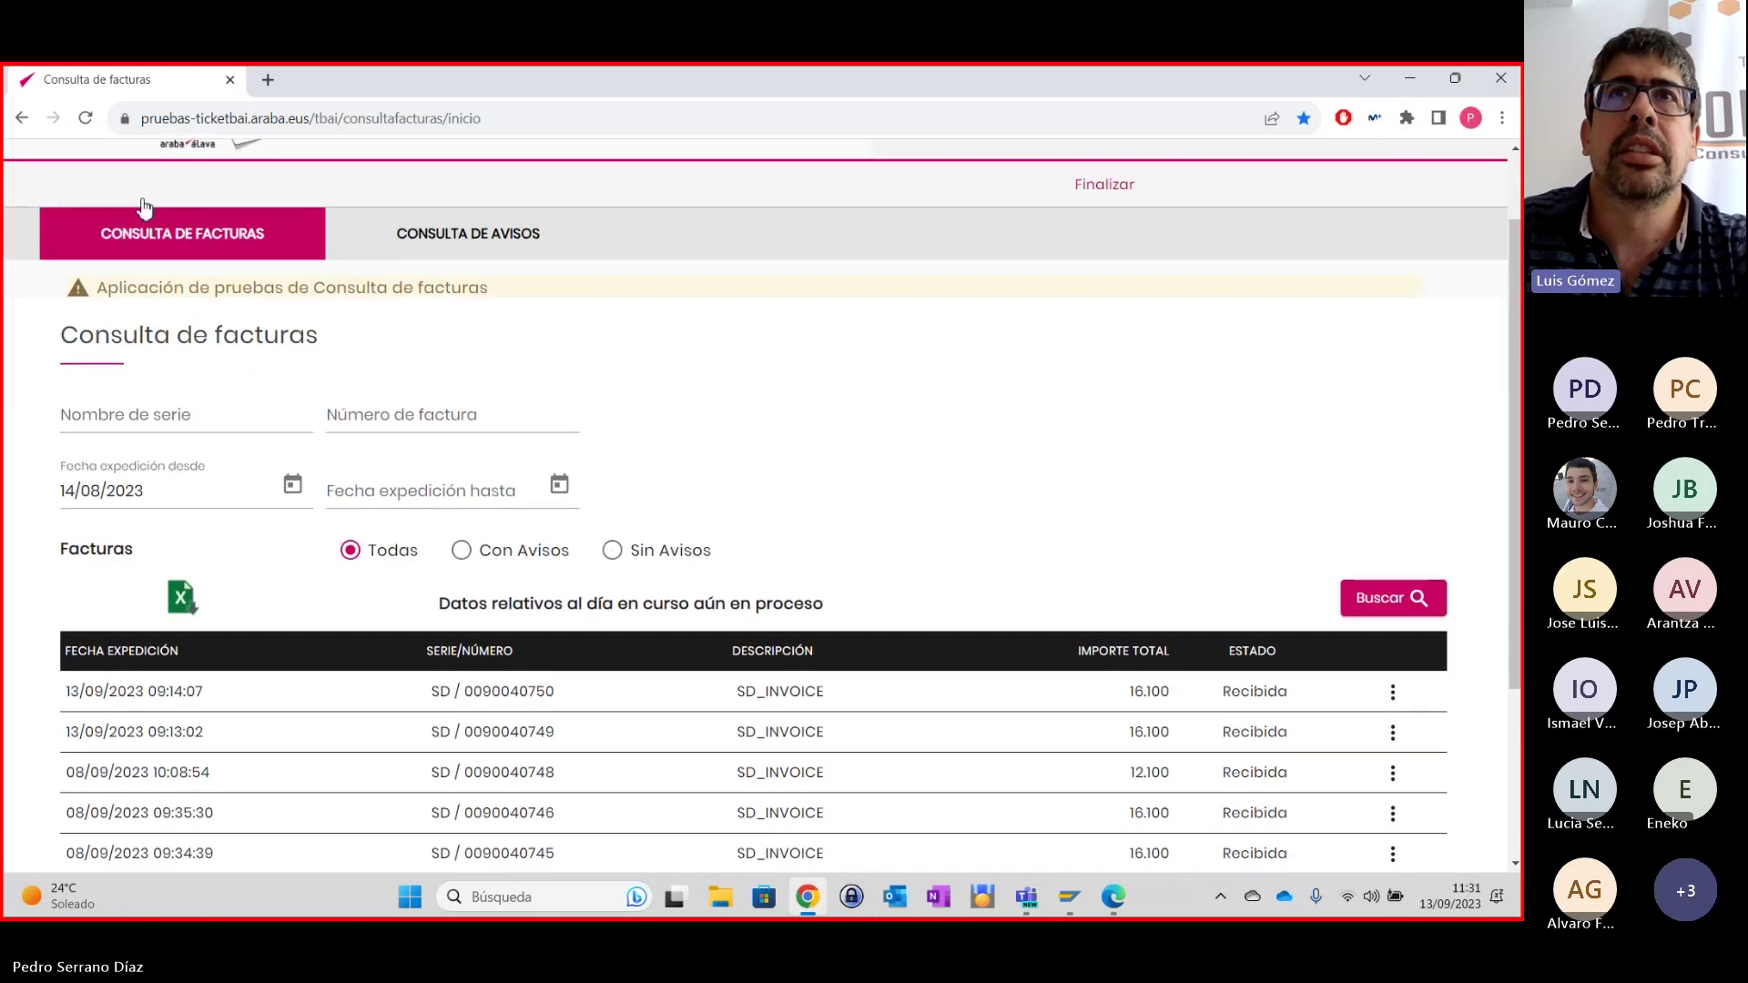
pyautogui.click(85, 120)
pyautogui.scroll(-1, 312, 566)
pyautogui.scroll(-1, 313, 566)
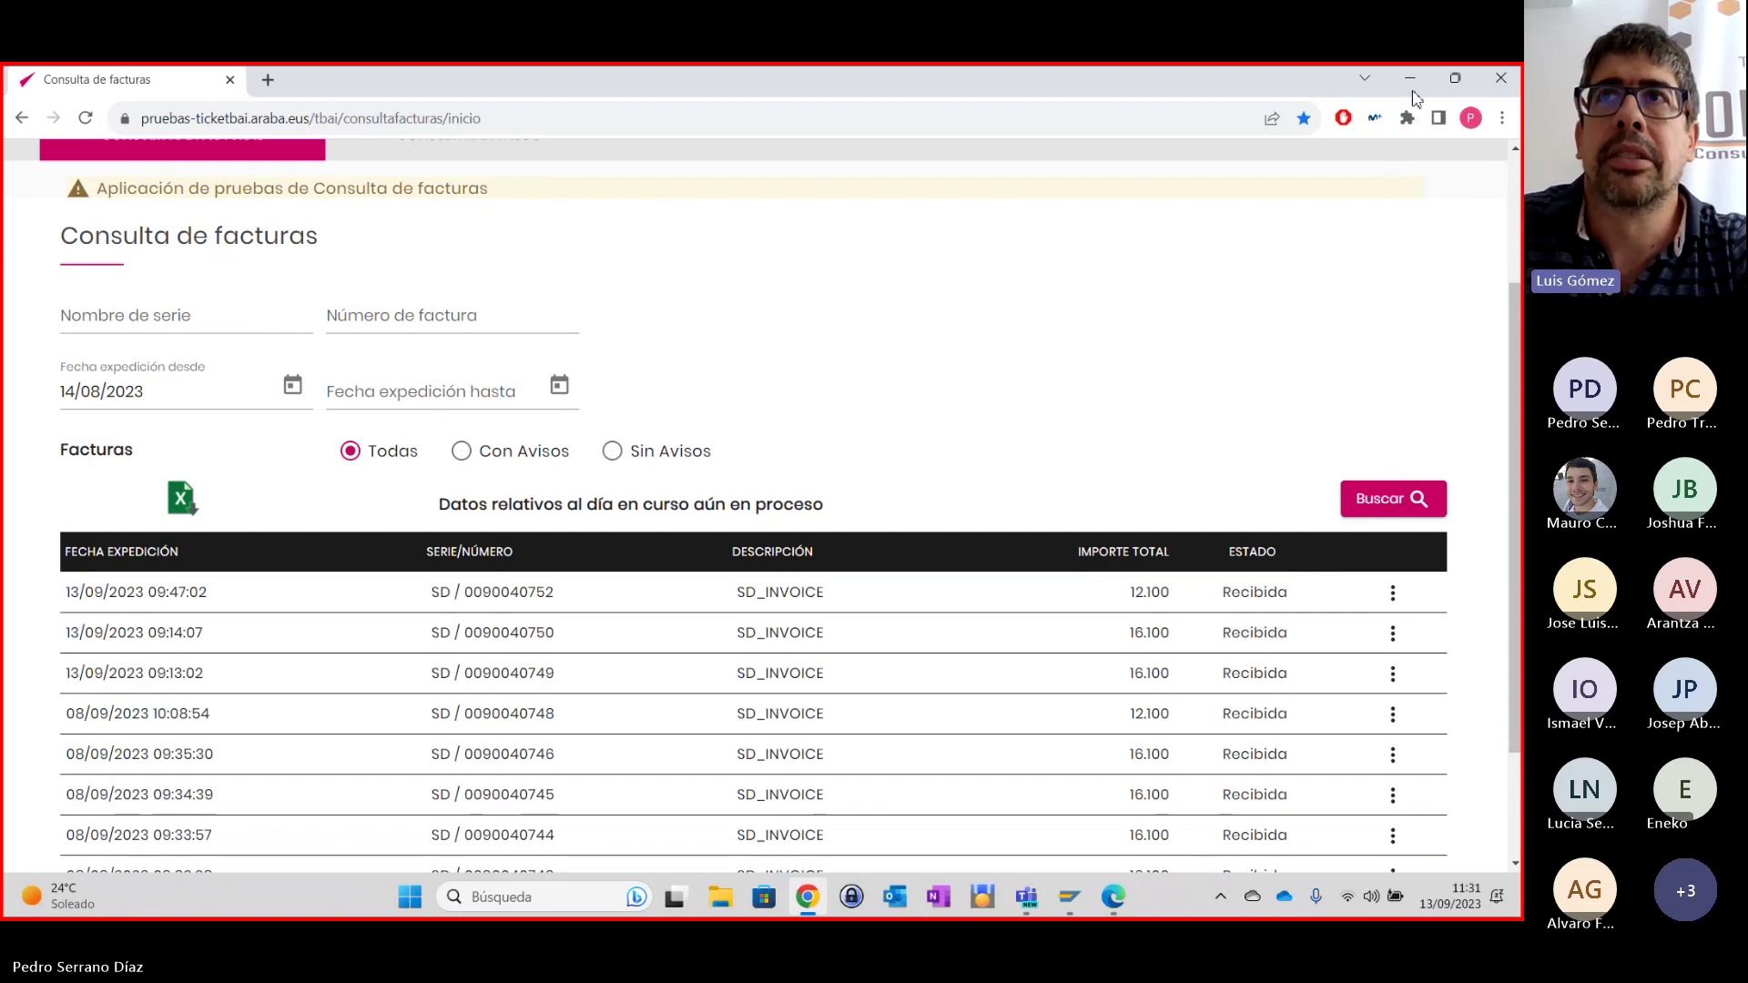
pyautogui.click(1410, 77)
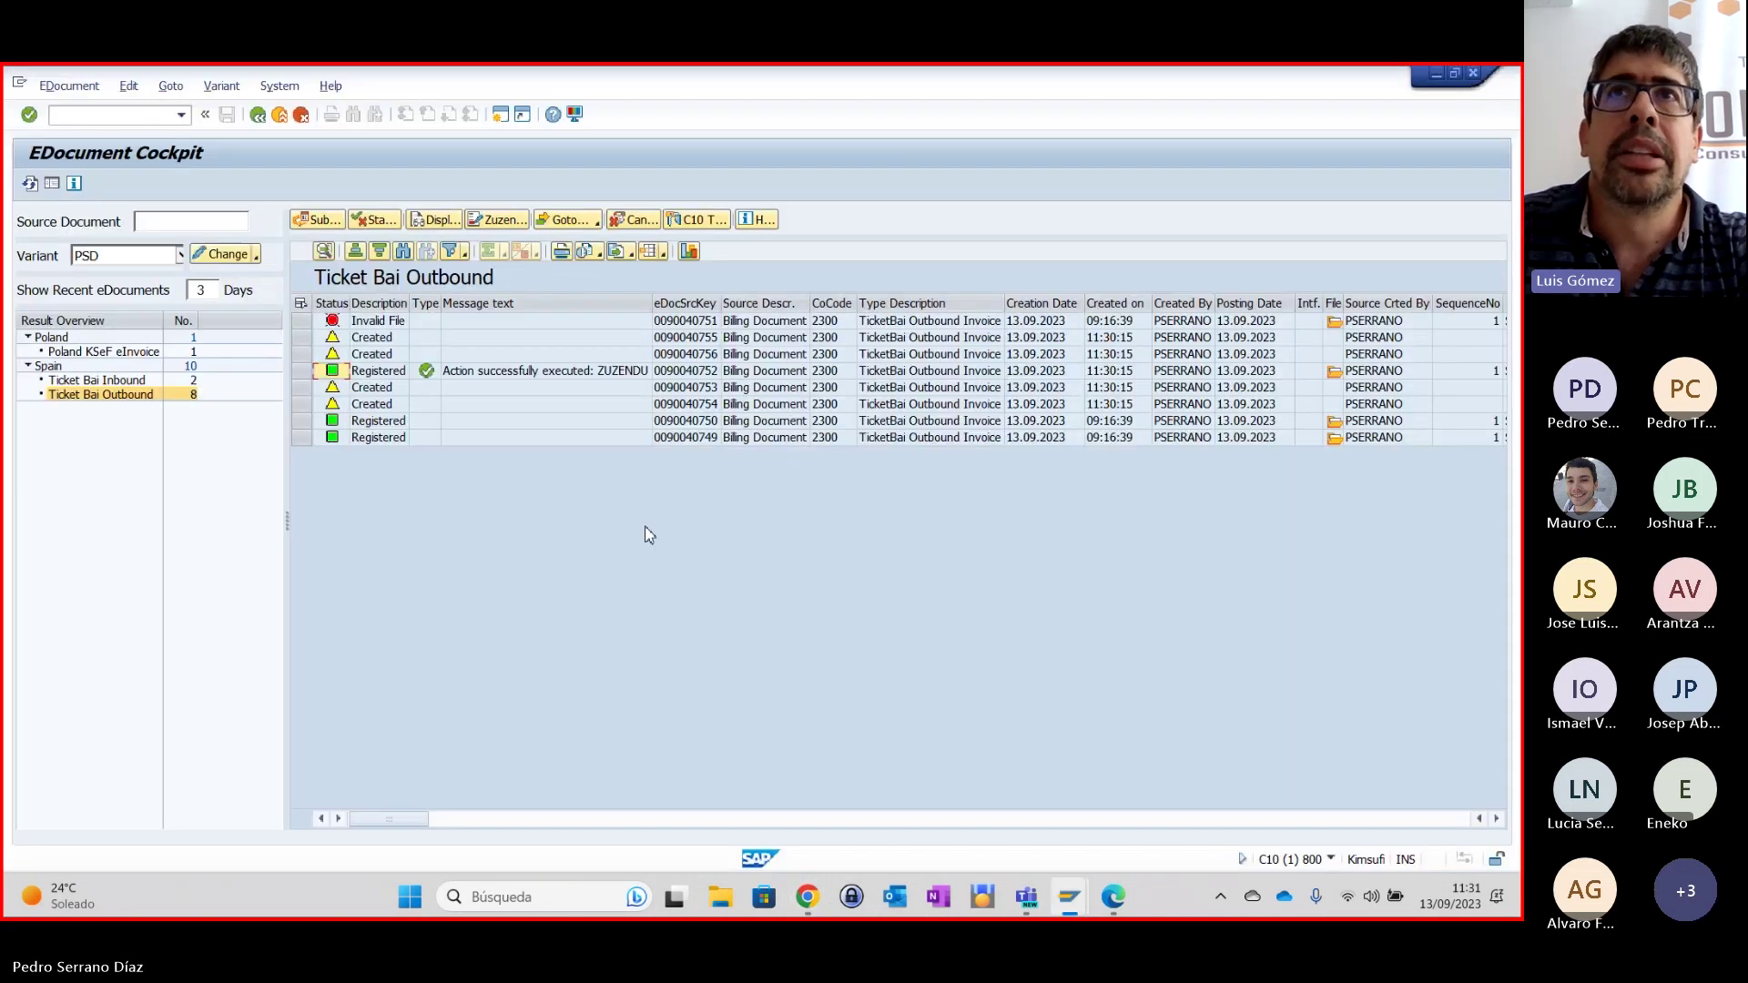
pyautogui.click(299, 372)
pyautogui.click(383, 220)
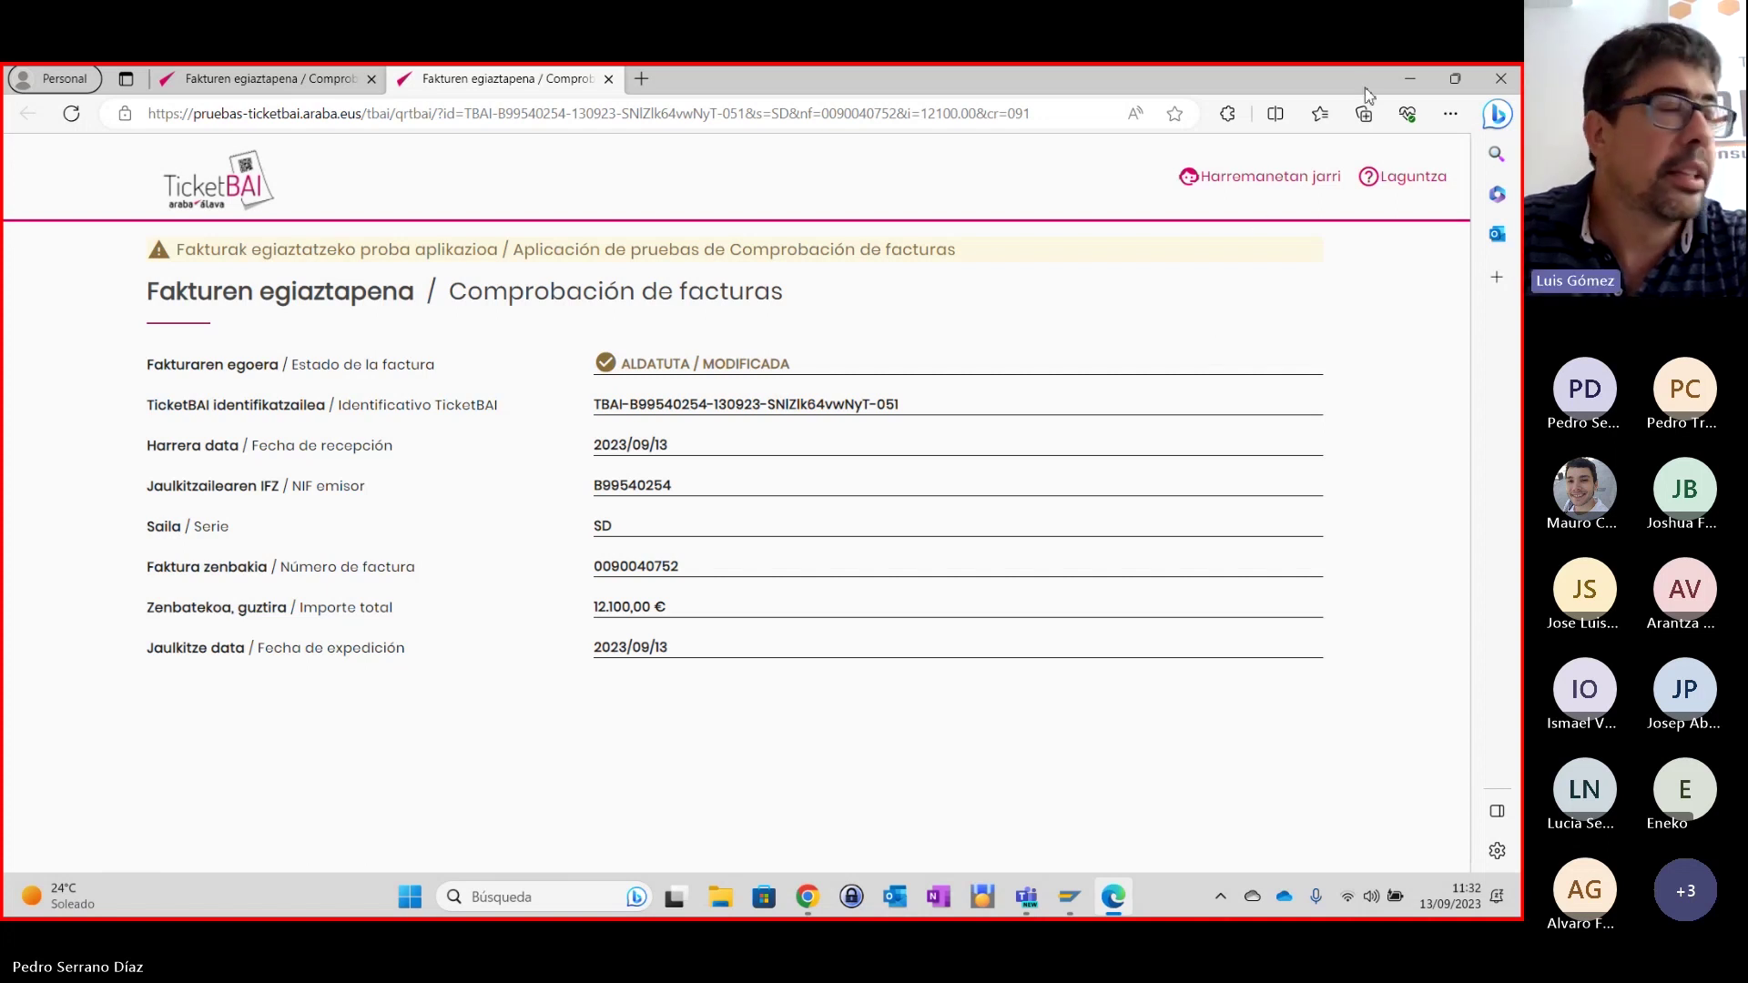
pyautogui.click(1412, 84)
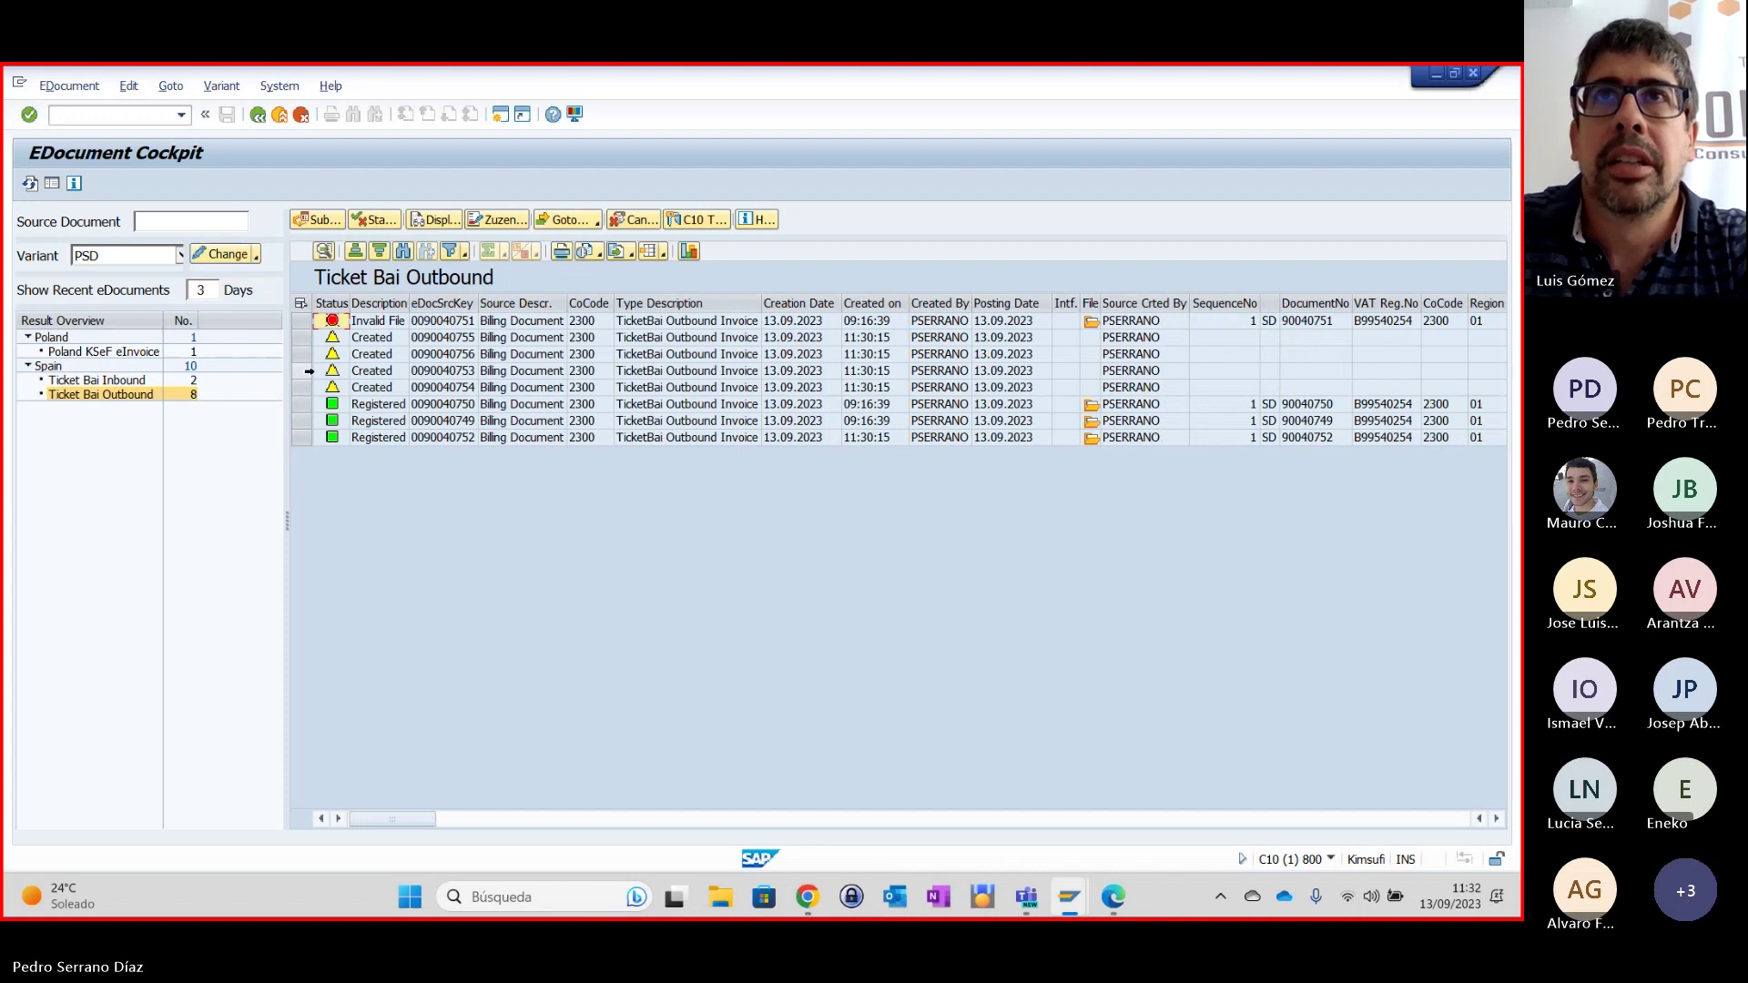
pyautogui.click(304, 371)
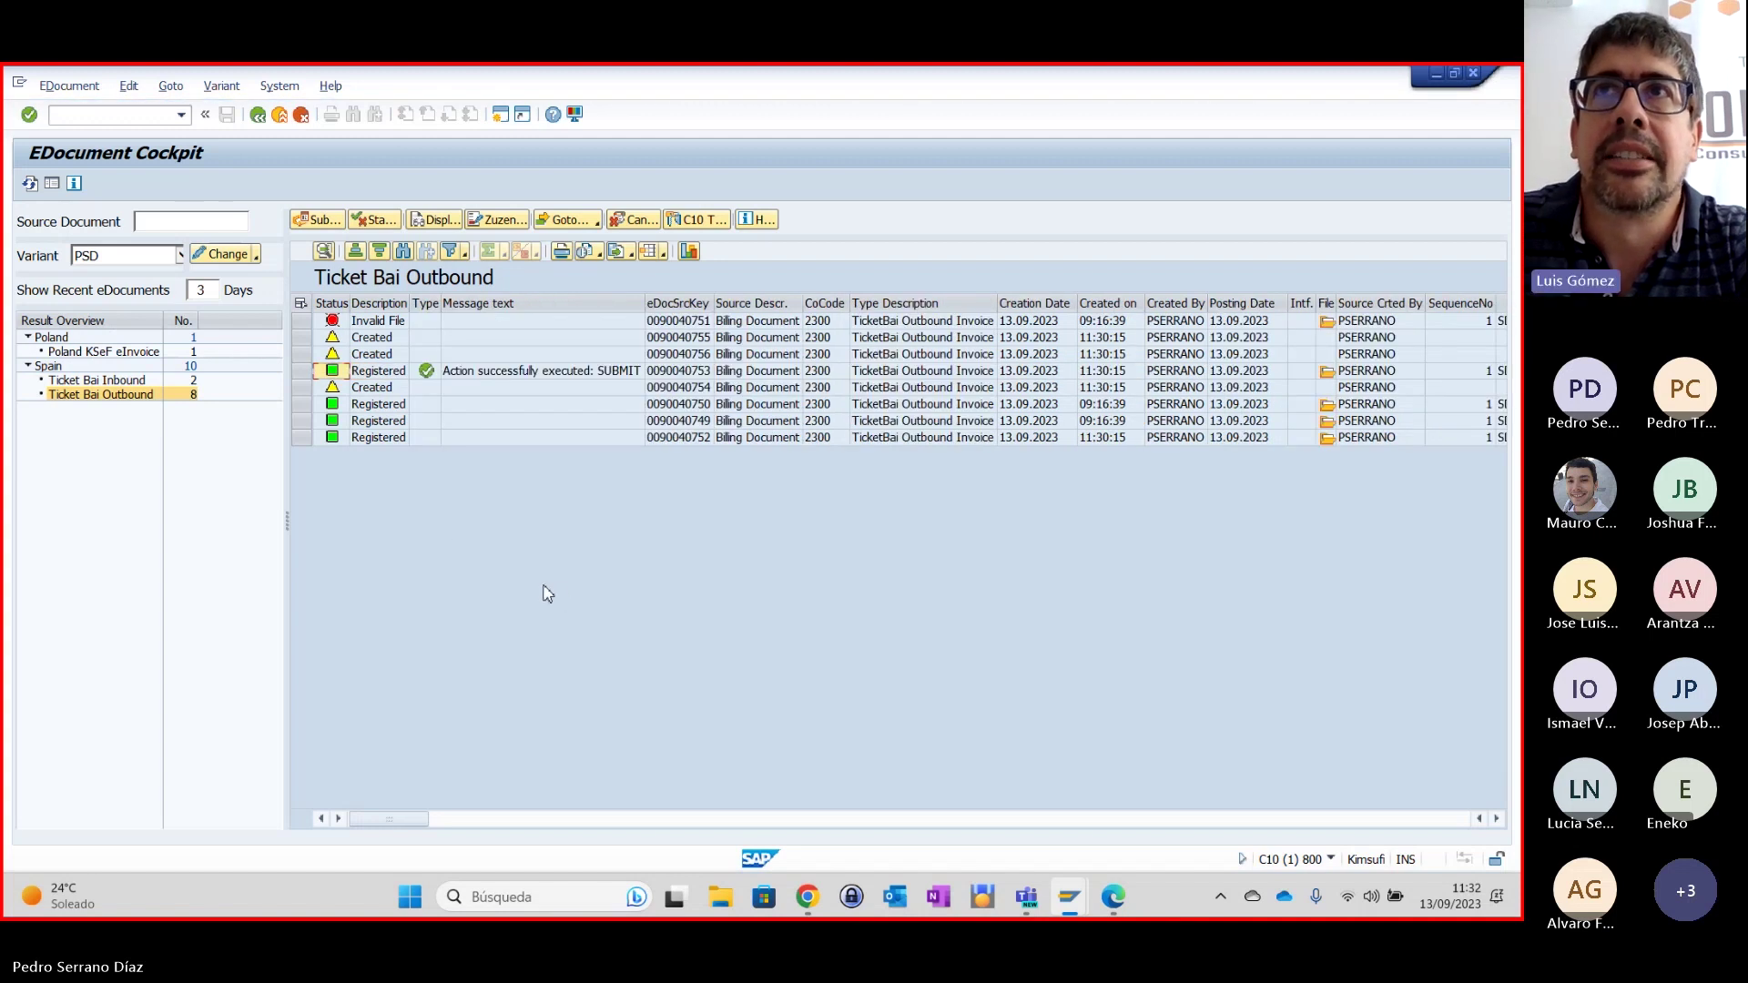
pyautogui.click(301, 372)
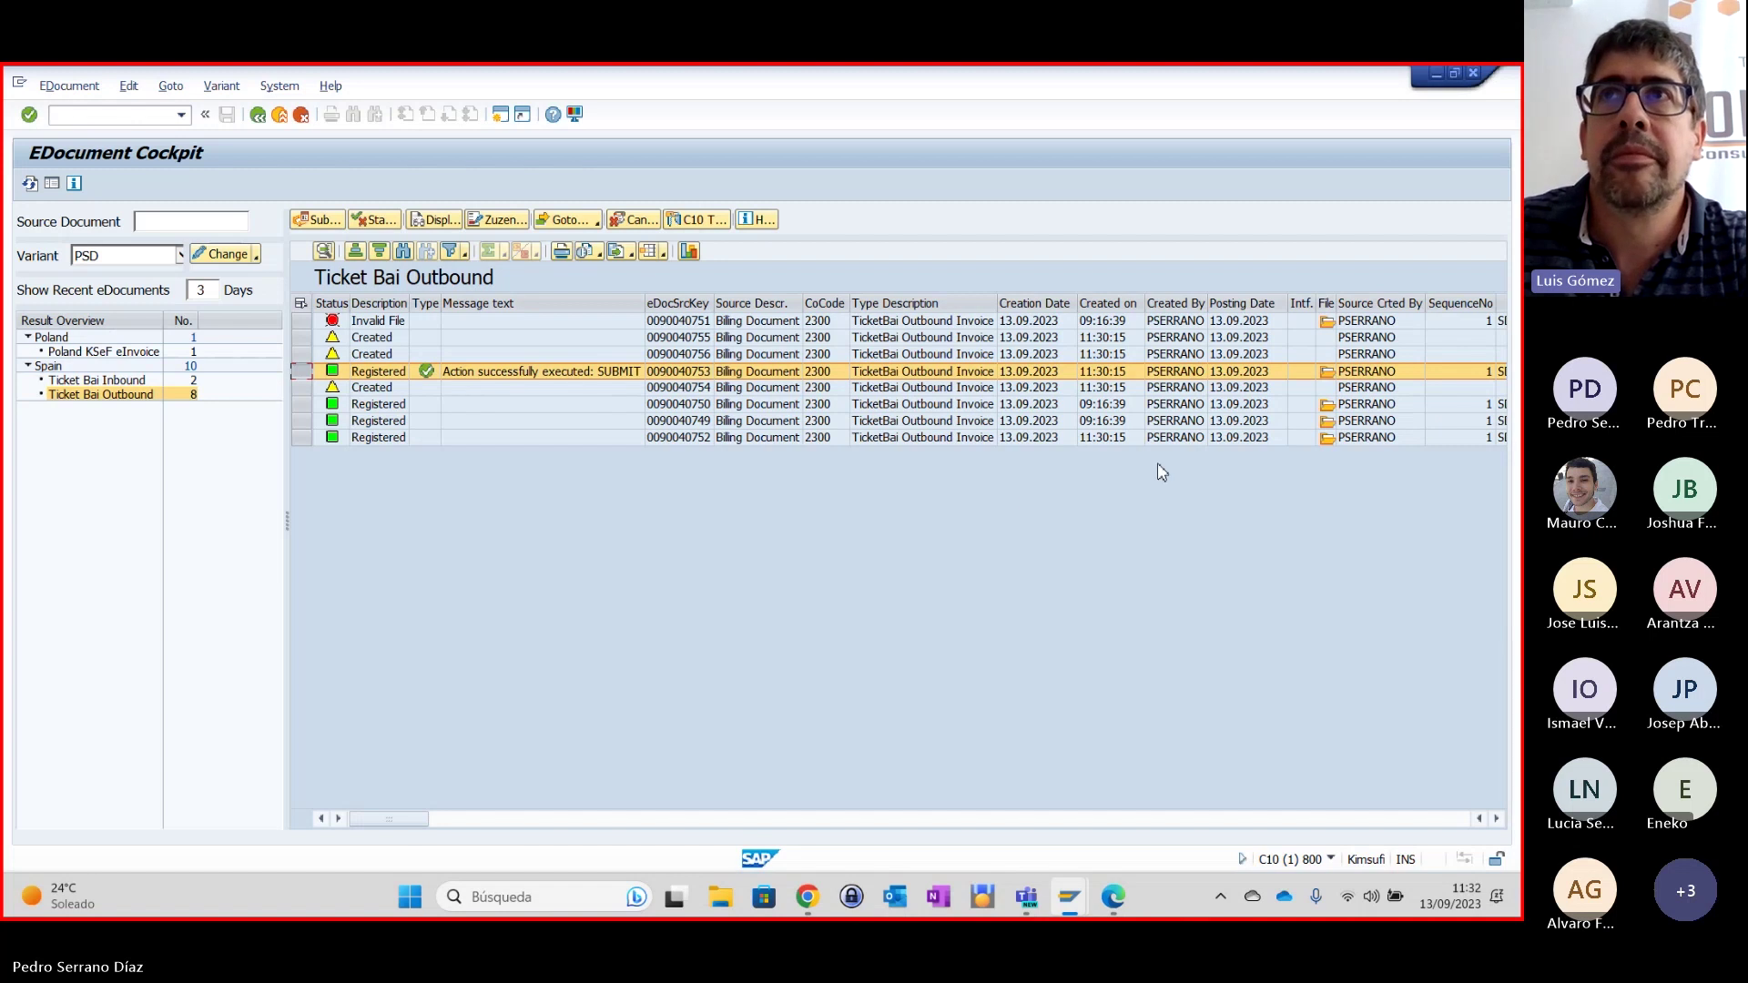
pyautogui.click(1326, 372)
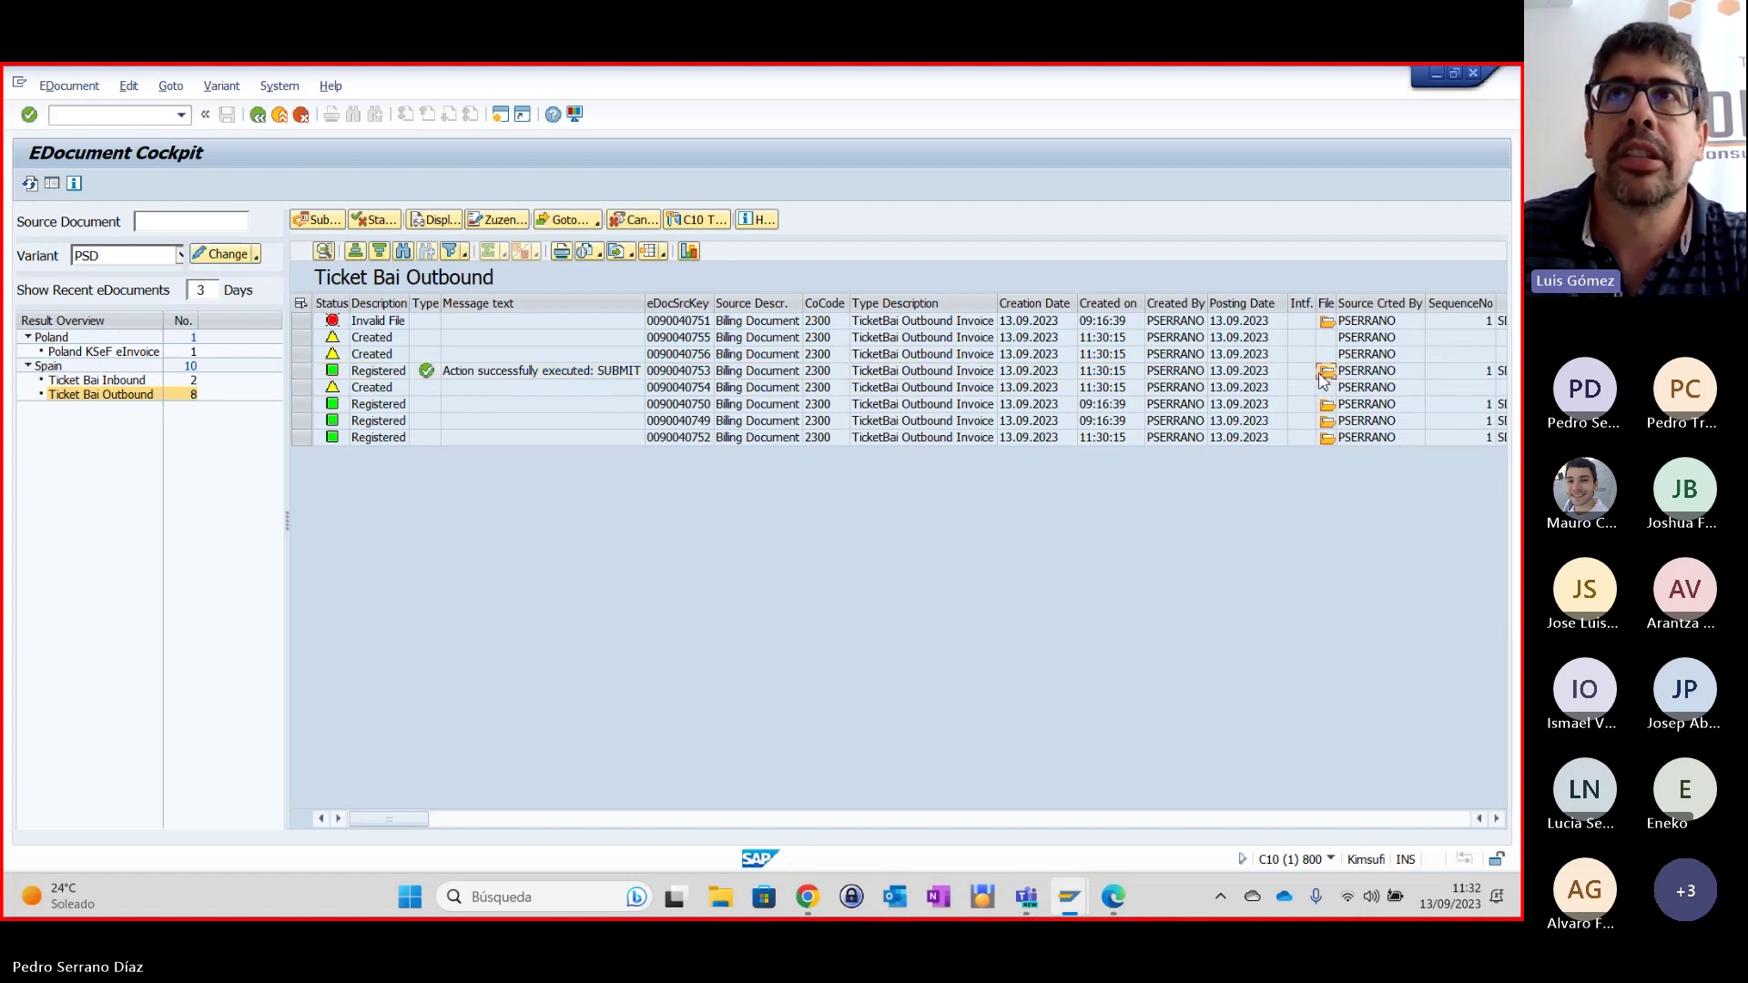
pyautogui.click(1322, 373)
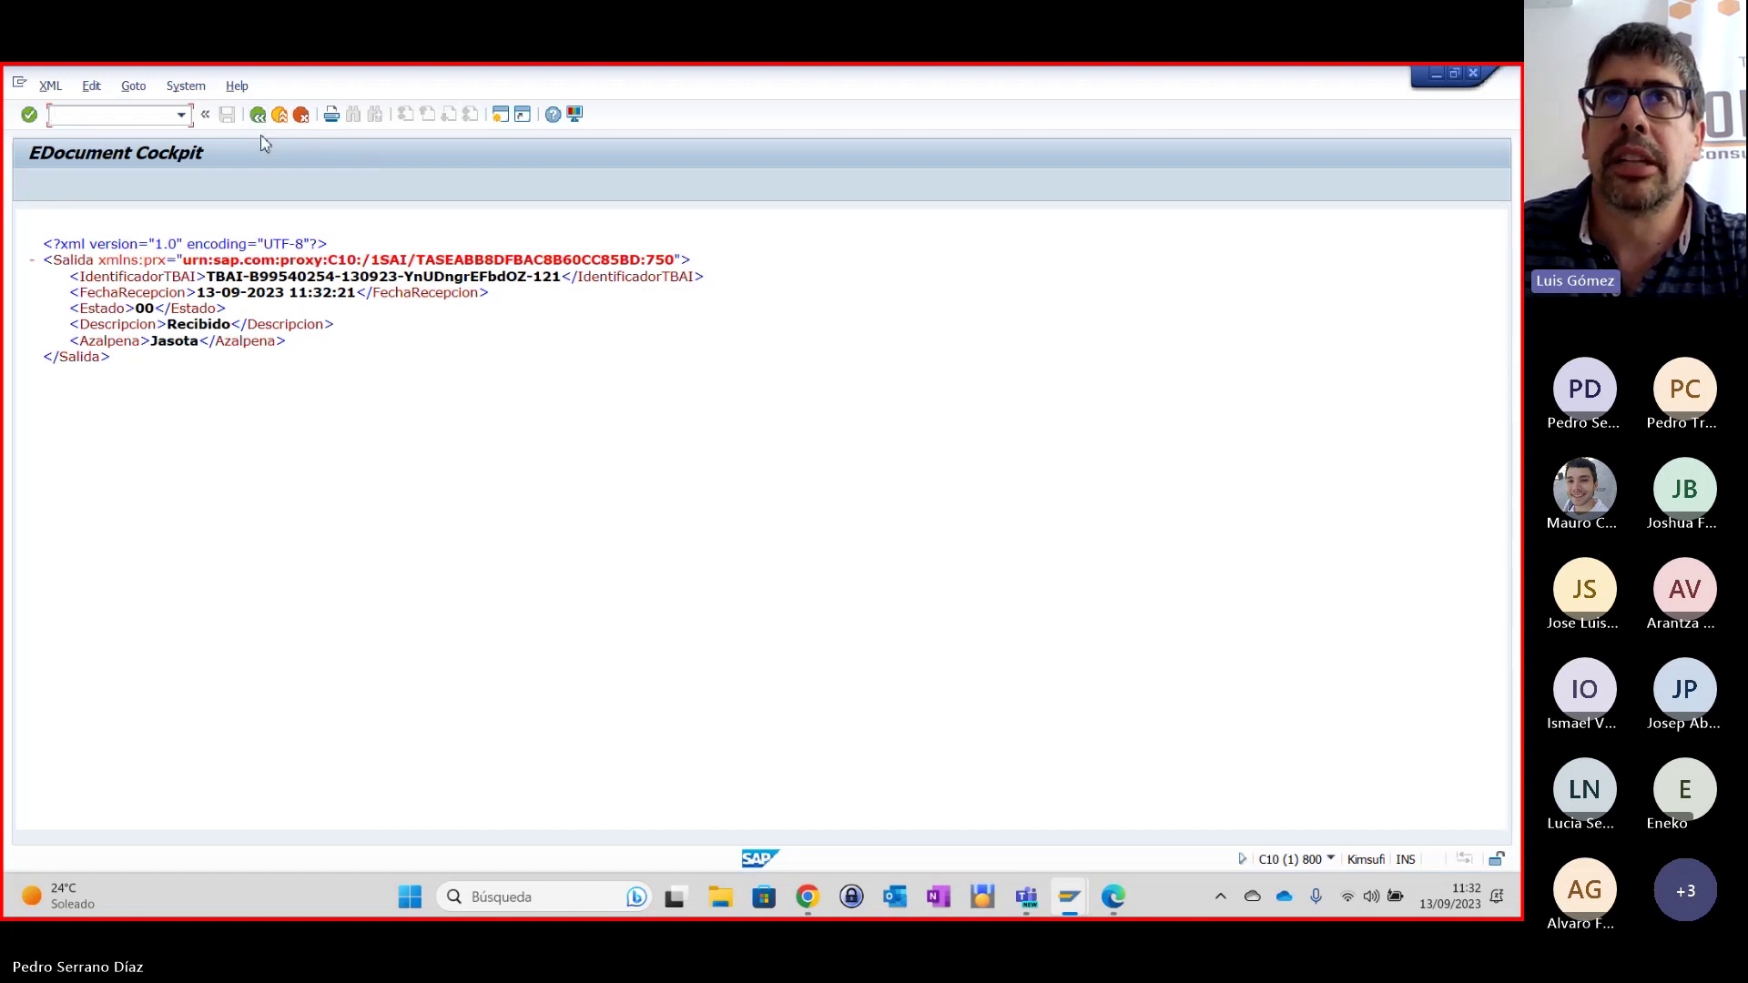
pyautogui.click(258, 115)
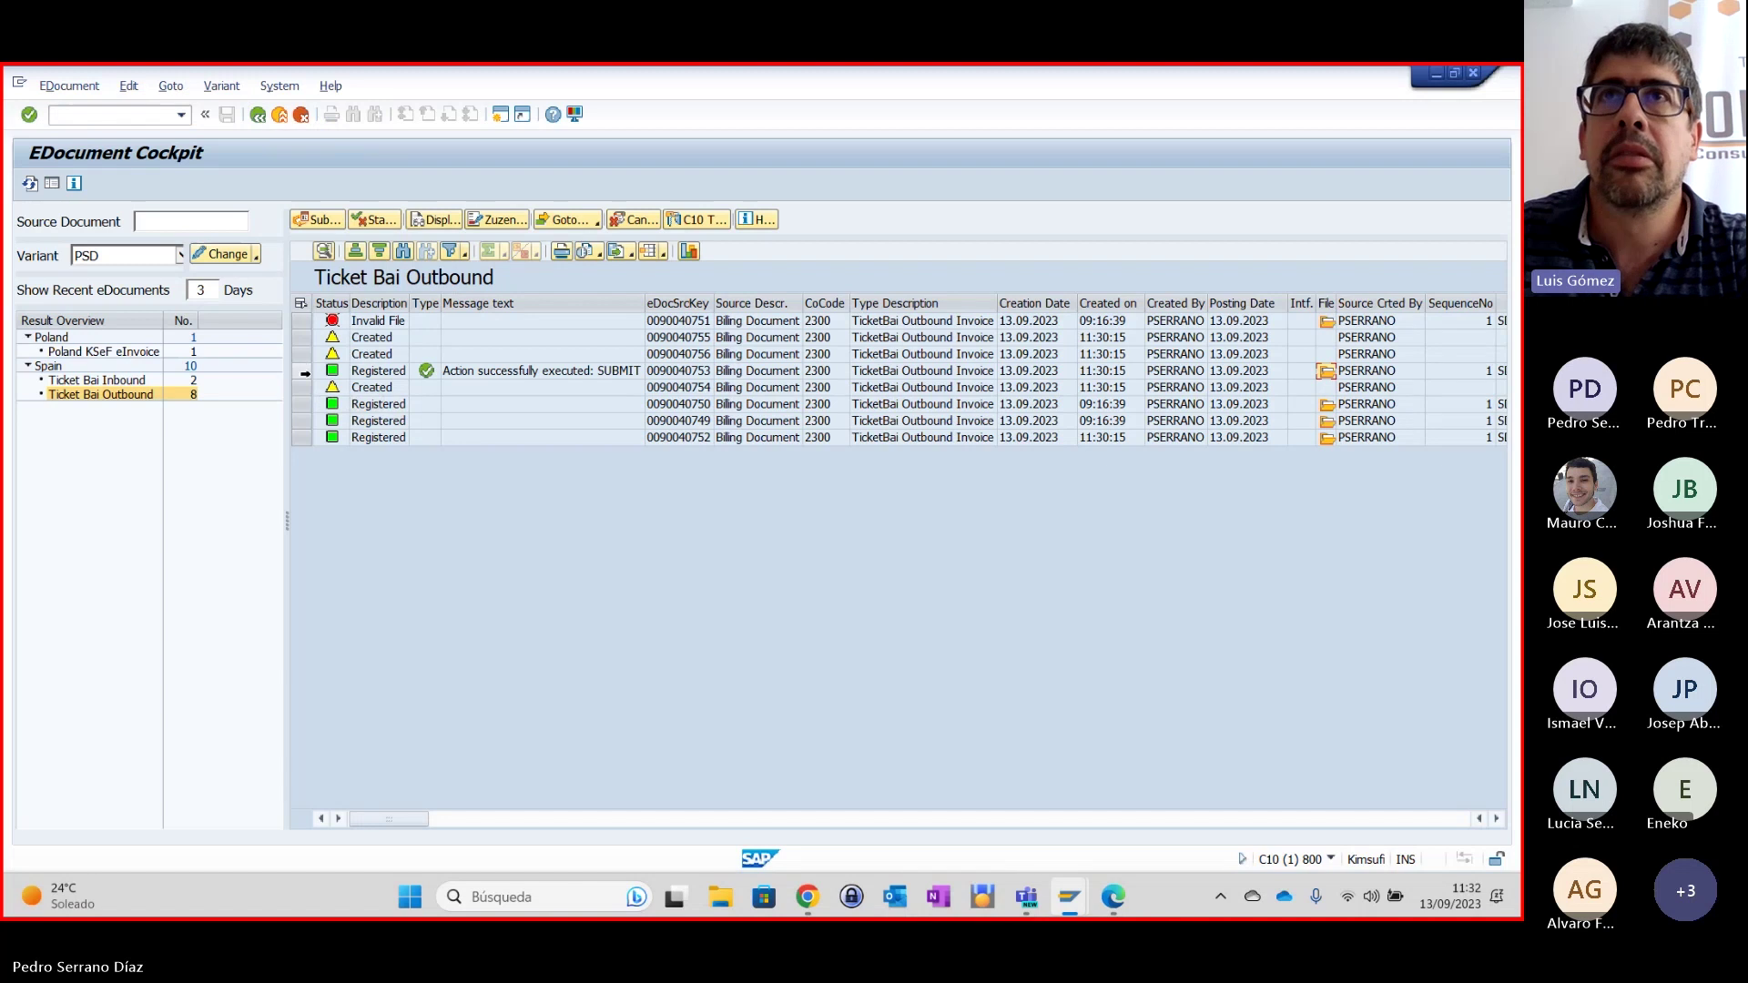
pyautogui.click(302, 371)
pyautogui.click(418, 221)
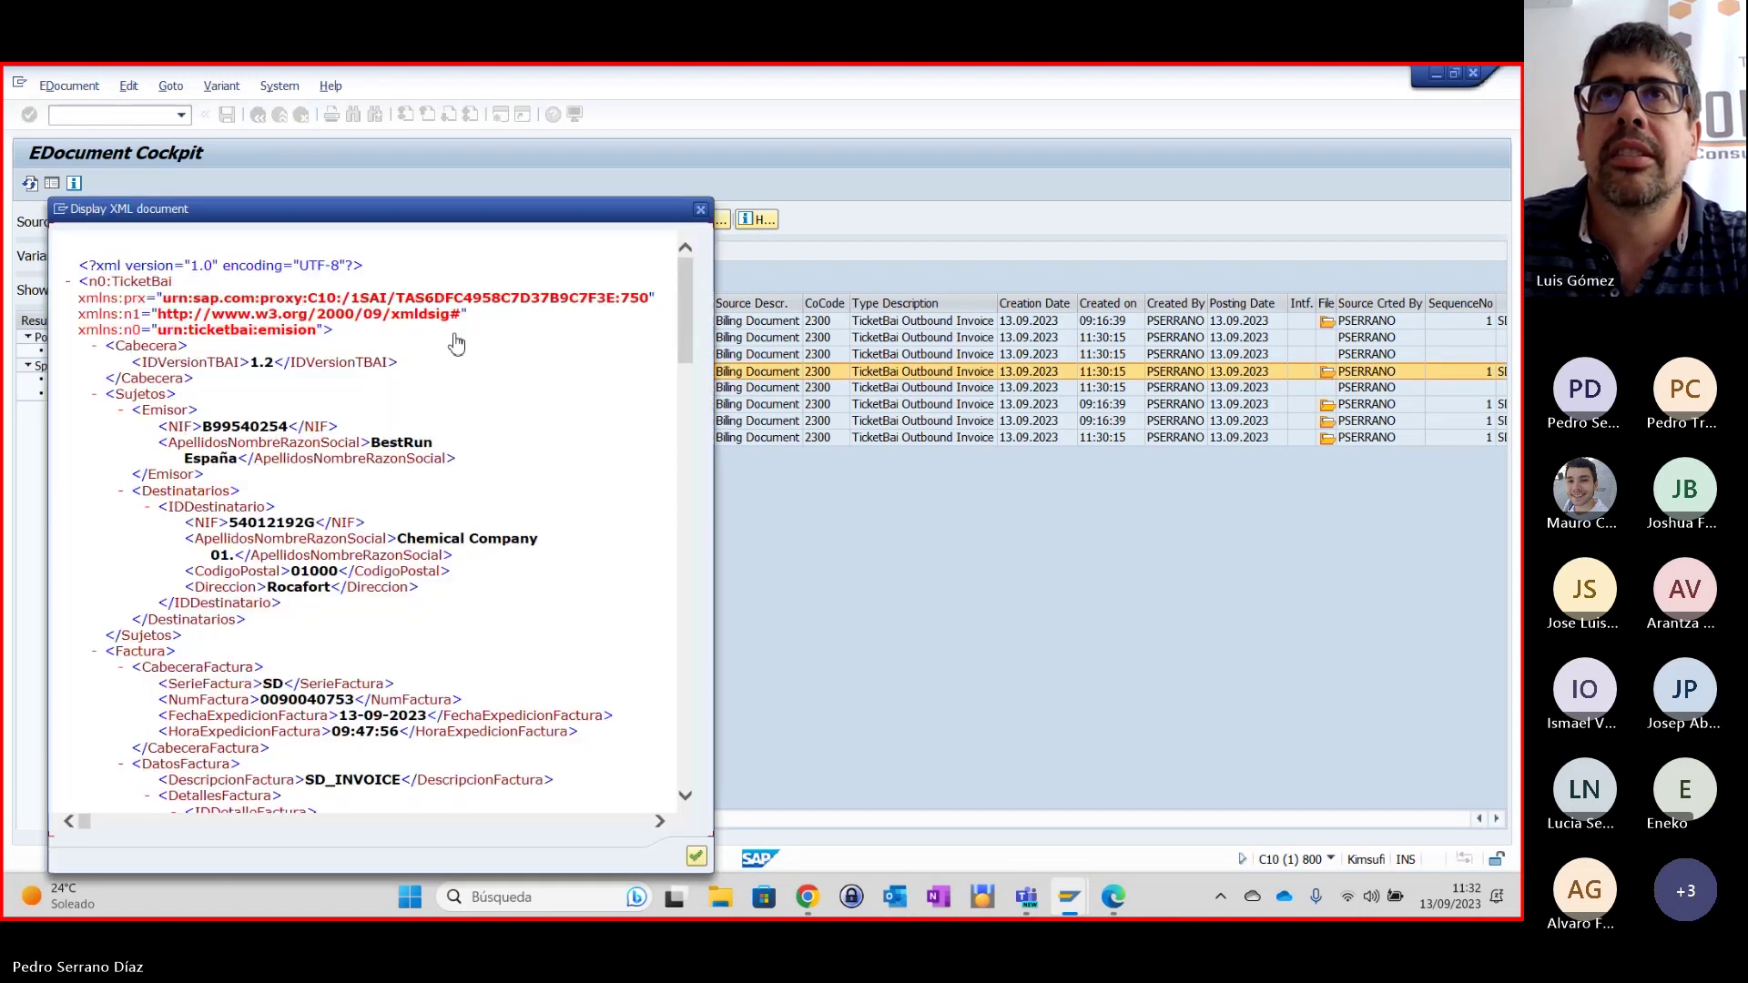
pyautogui.scroll(-3, 532, 435)
pyautogui.scroll(-7, 532, 434)
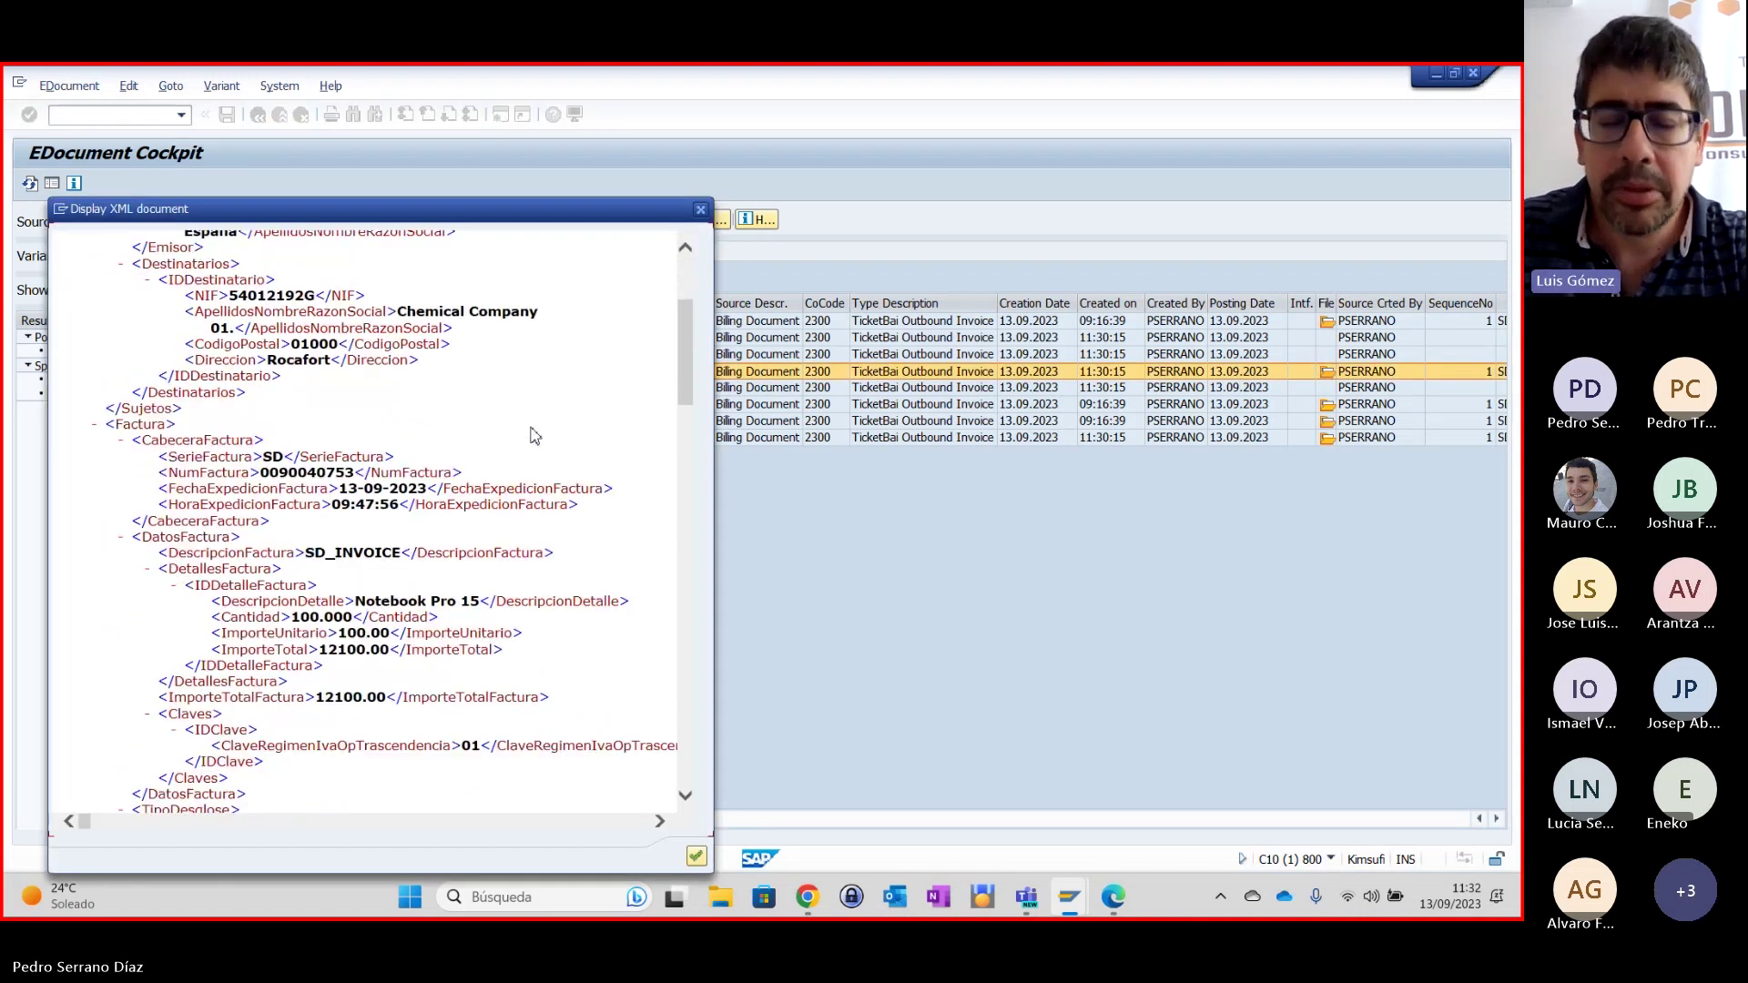
pyautogui.scroll(-4, 535, 434)
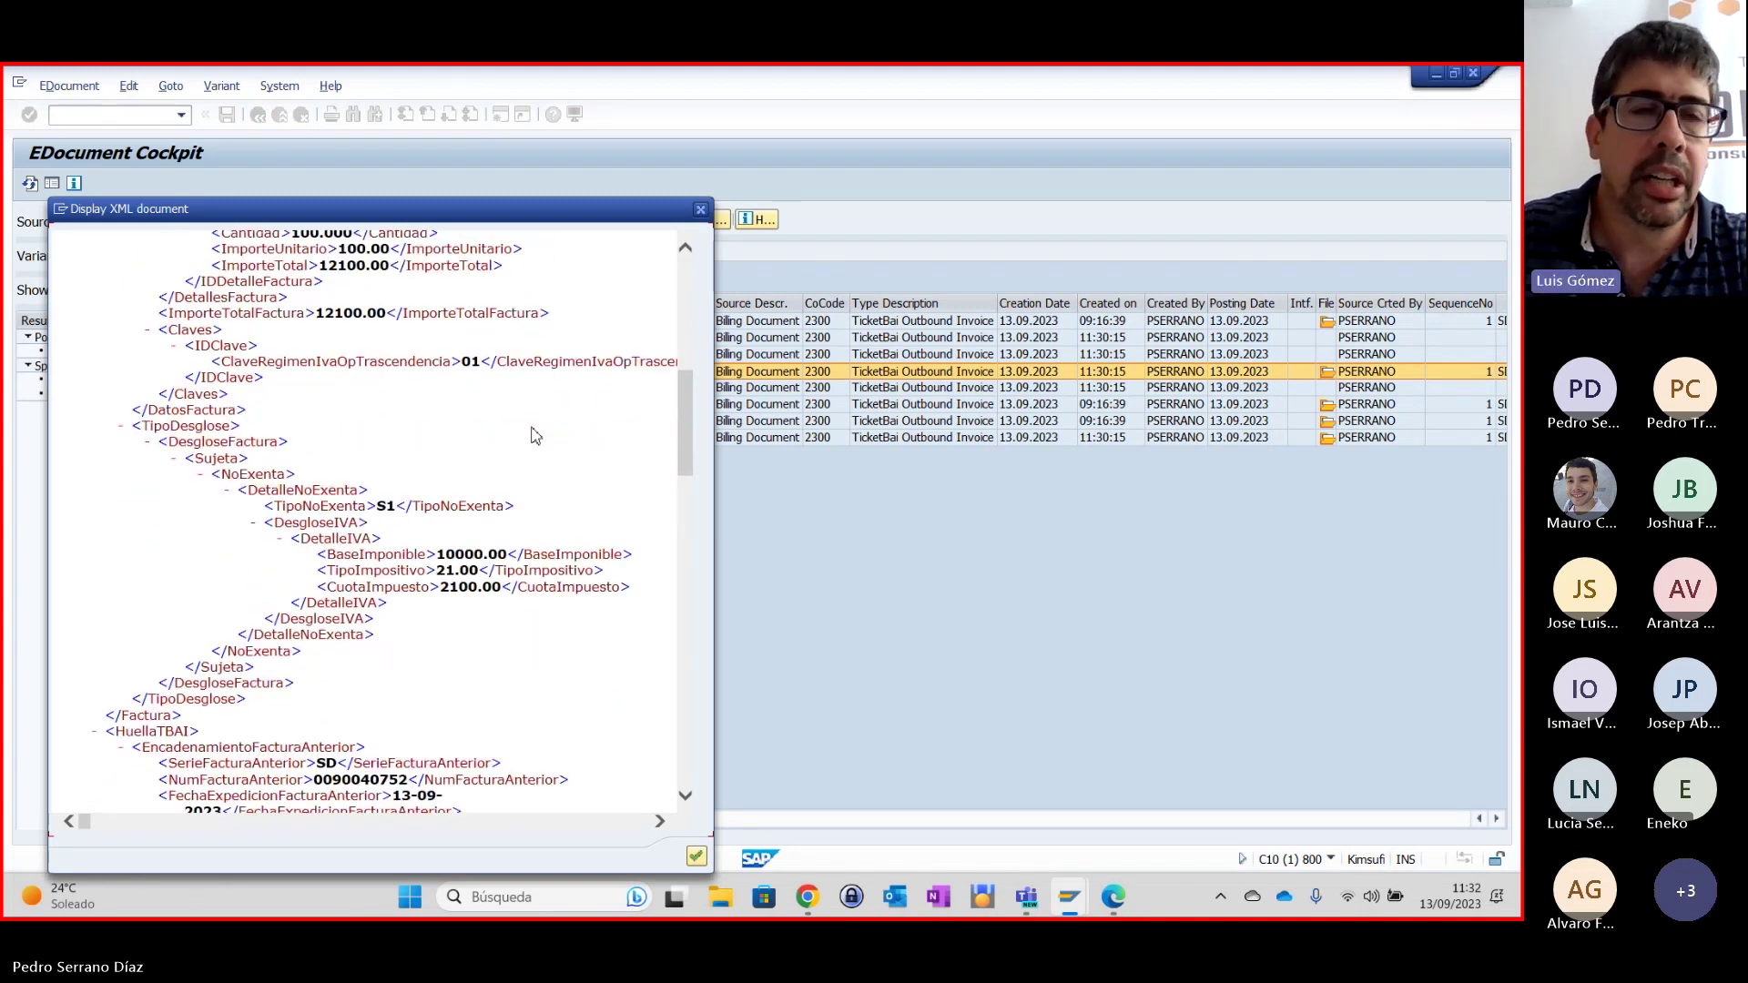
pyautogui.scroll(-7, 534, 434)
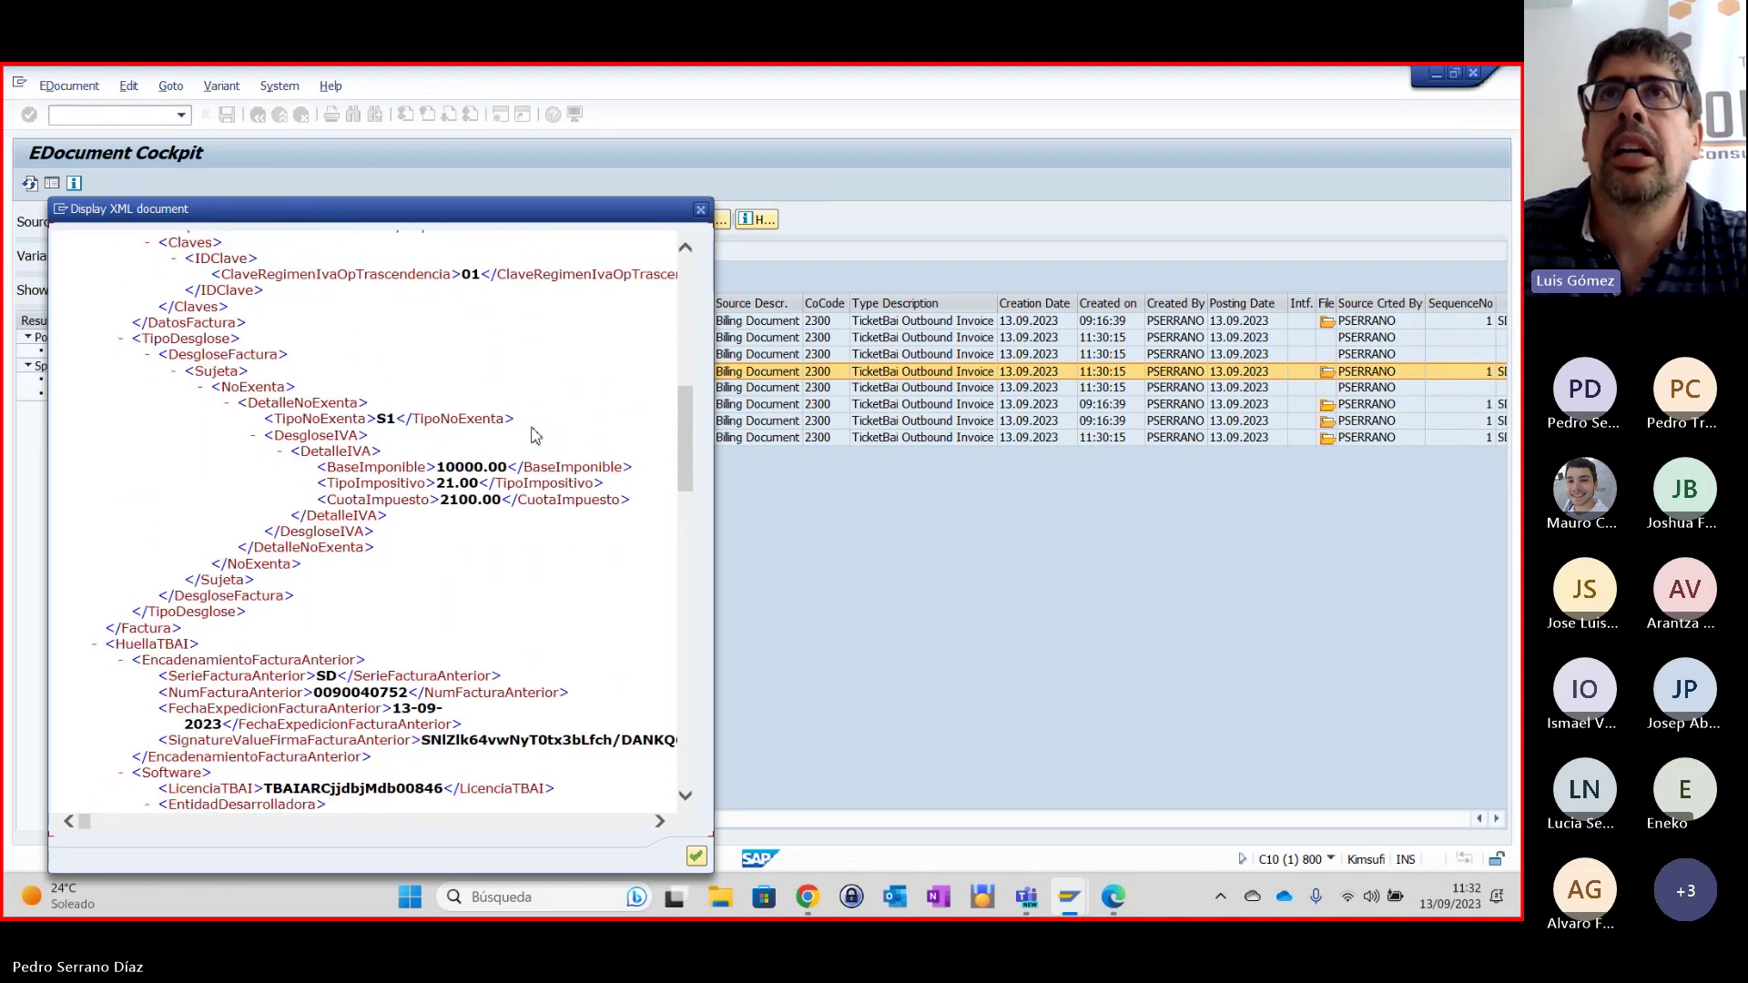
pyautogui.scroll(-15, 534, 435)
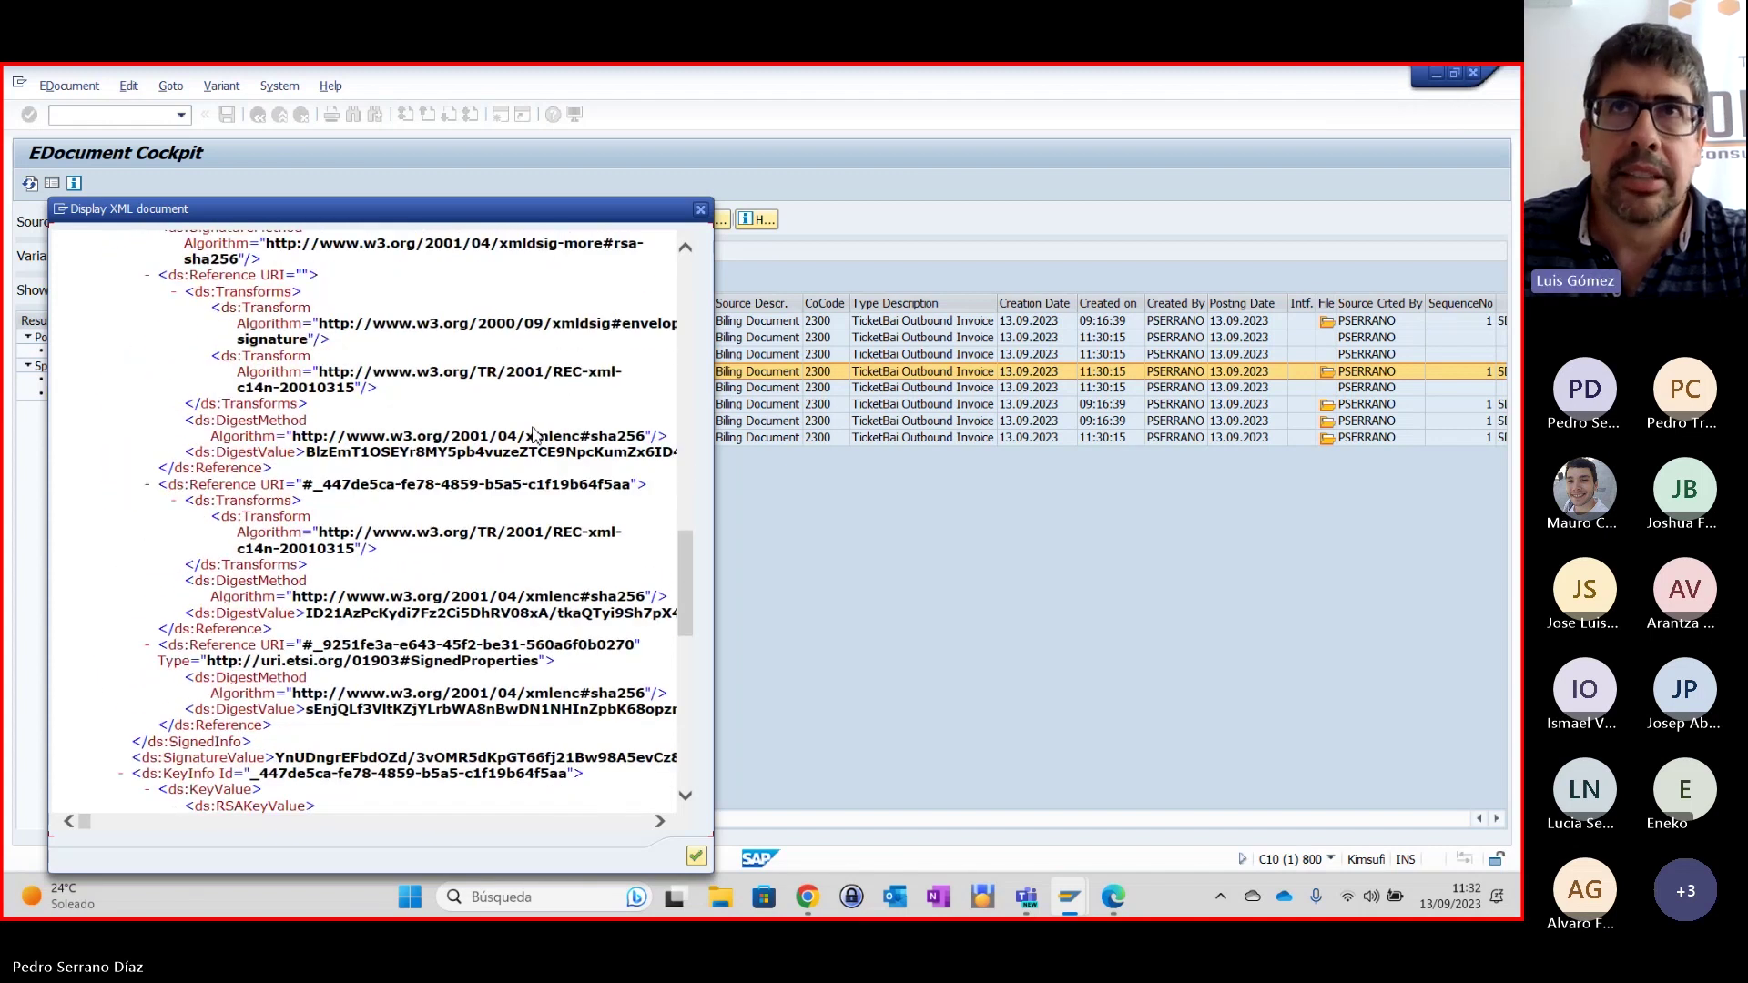
pyautogui.click(700, 210)
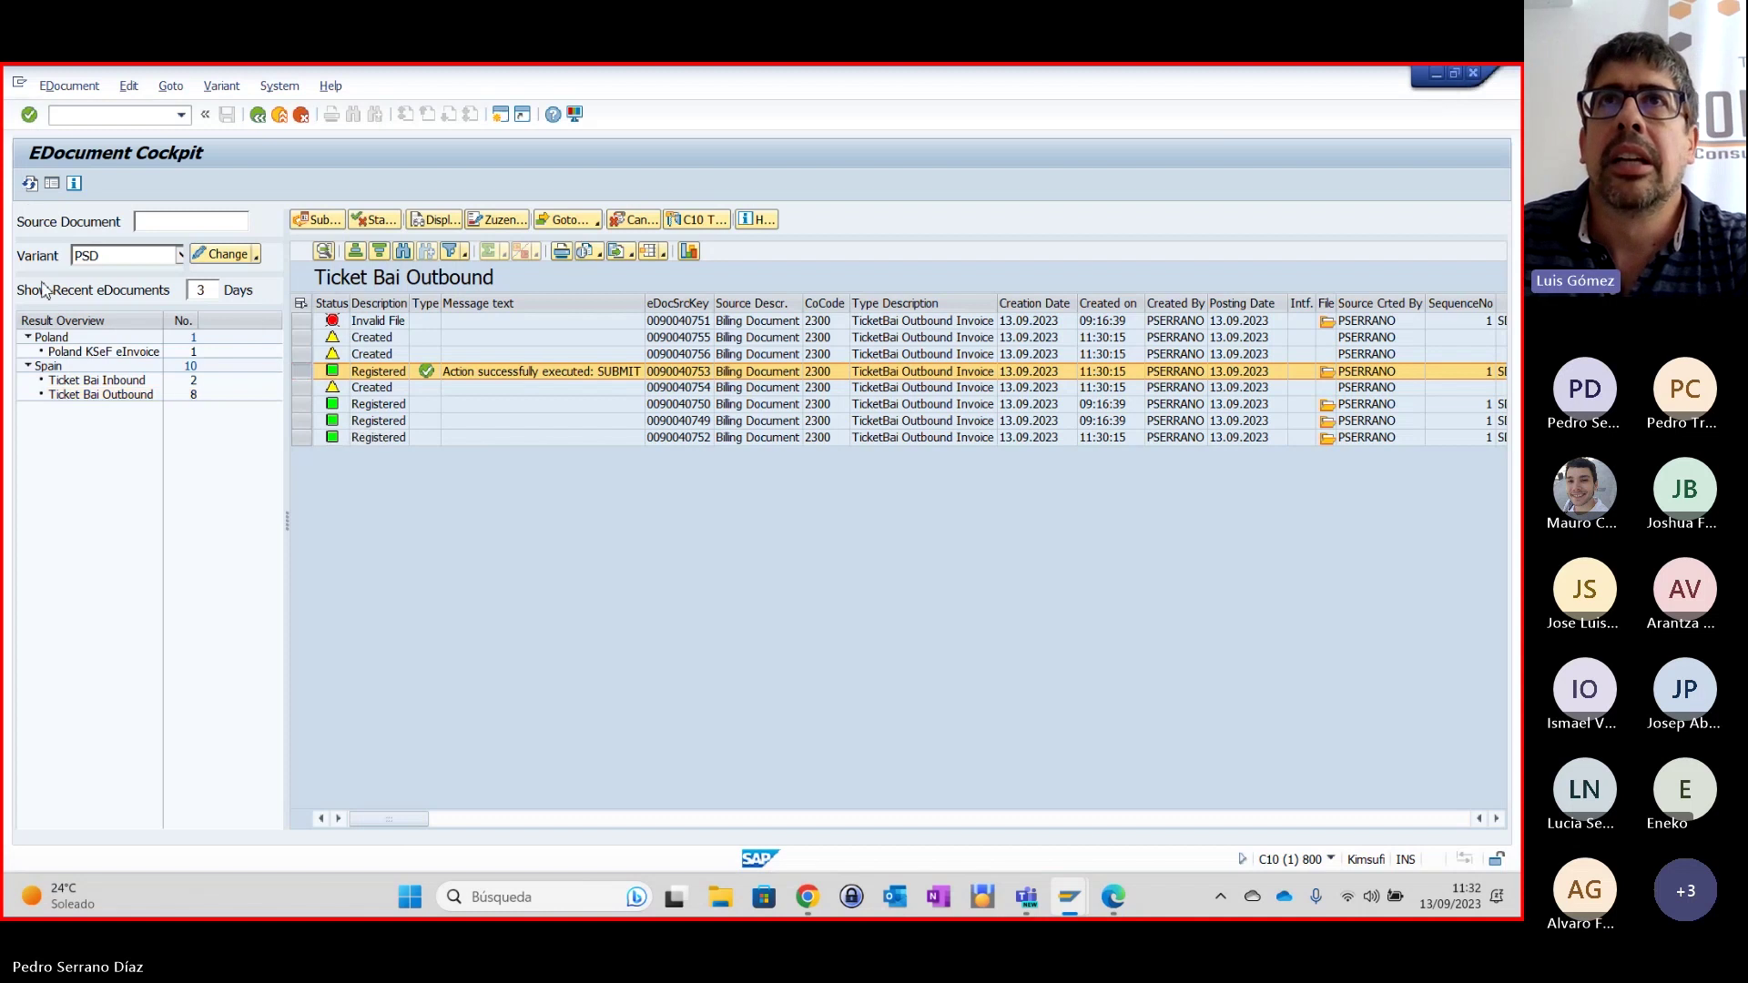
pyautogui.click(28, 185)
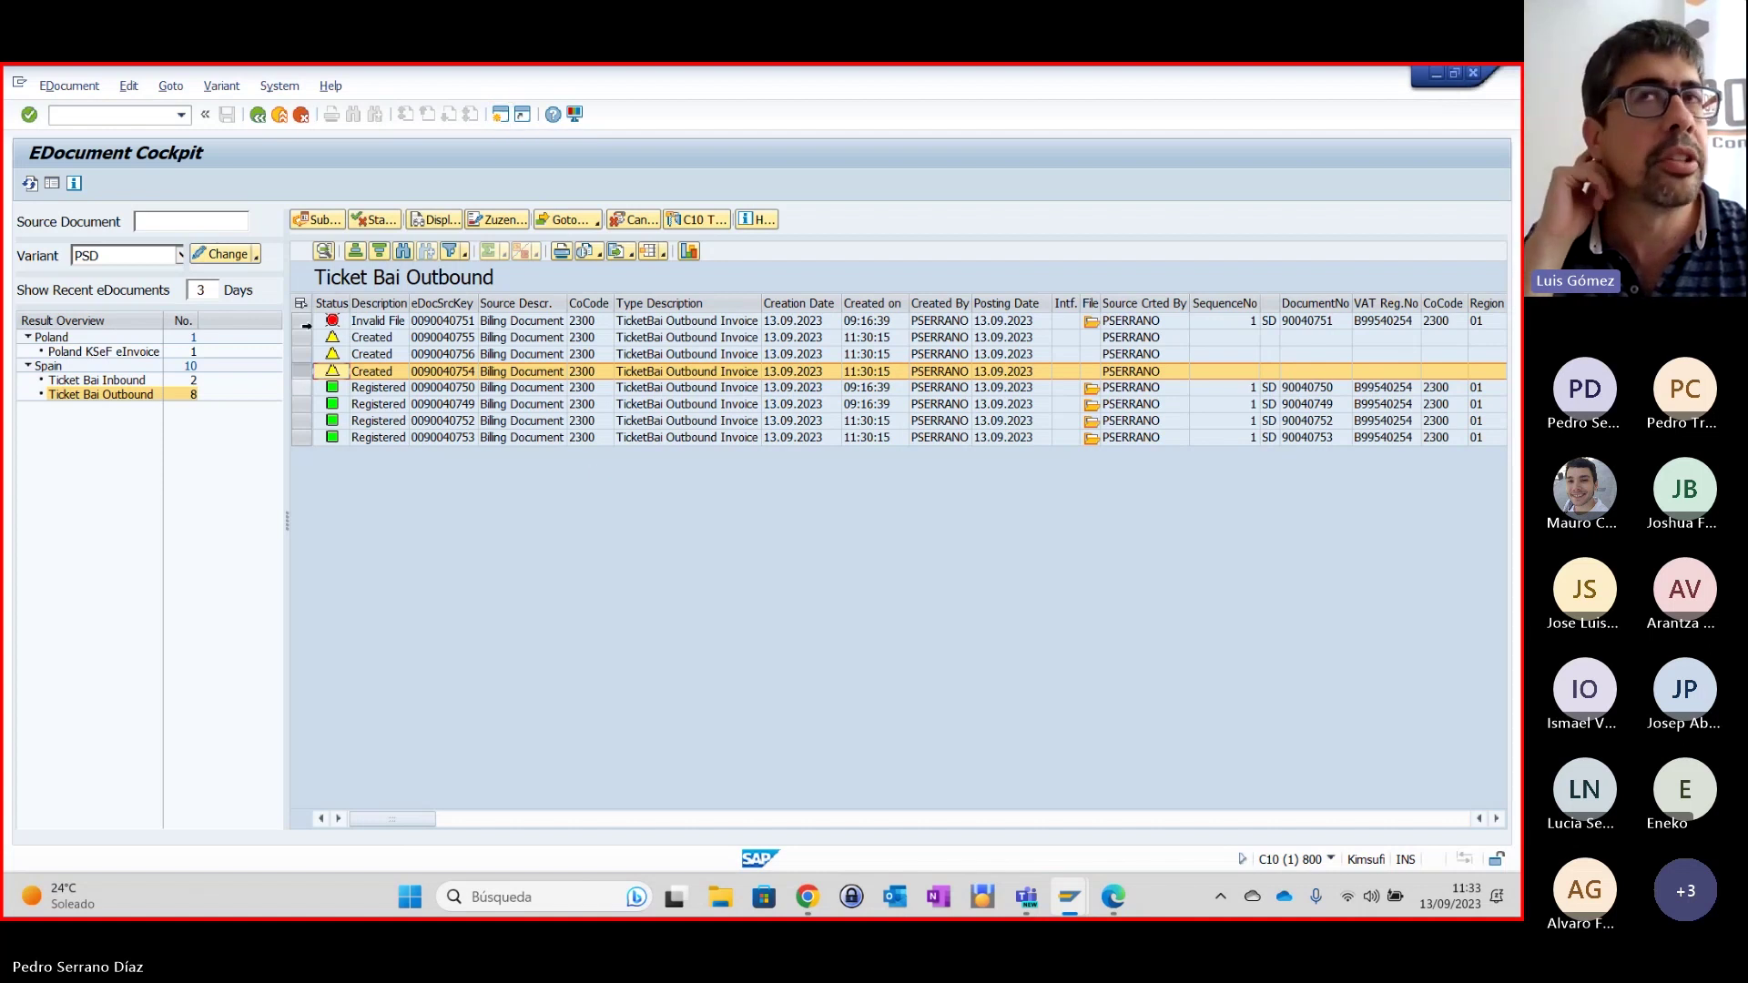
# Display the C10IT SAP TicketBai software verification information and close it.
pyautogui.click(697, 222)
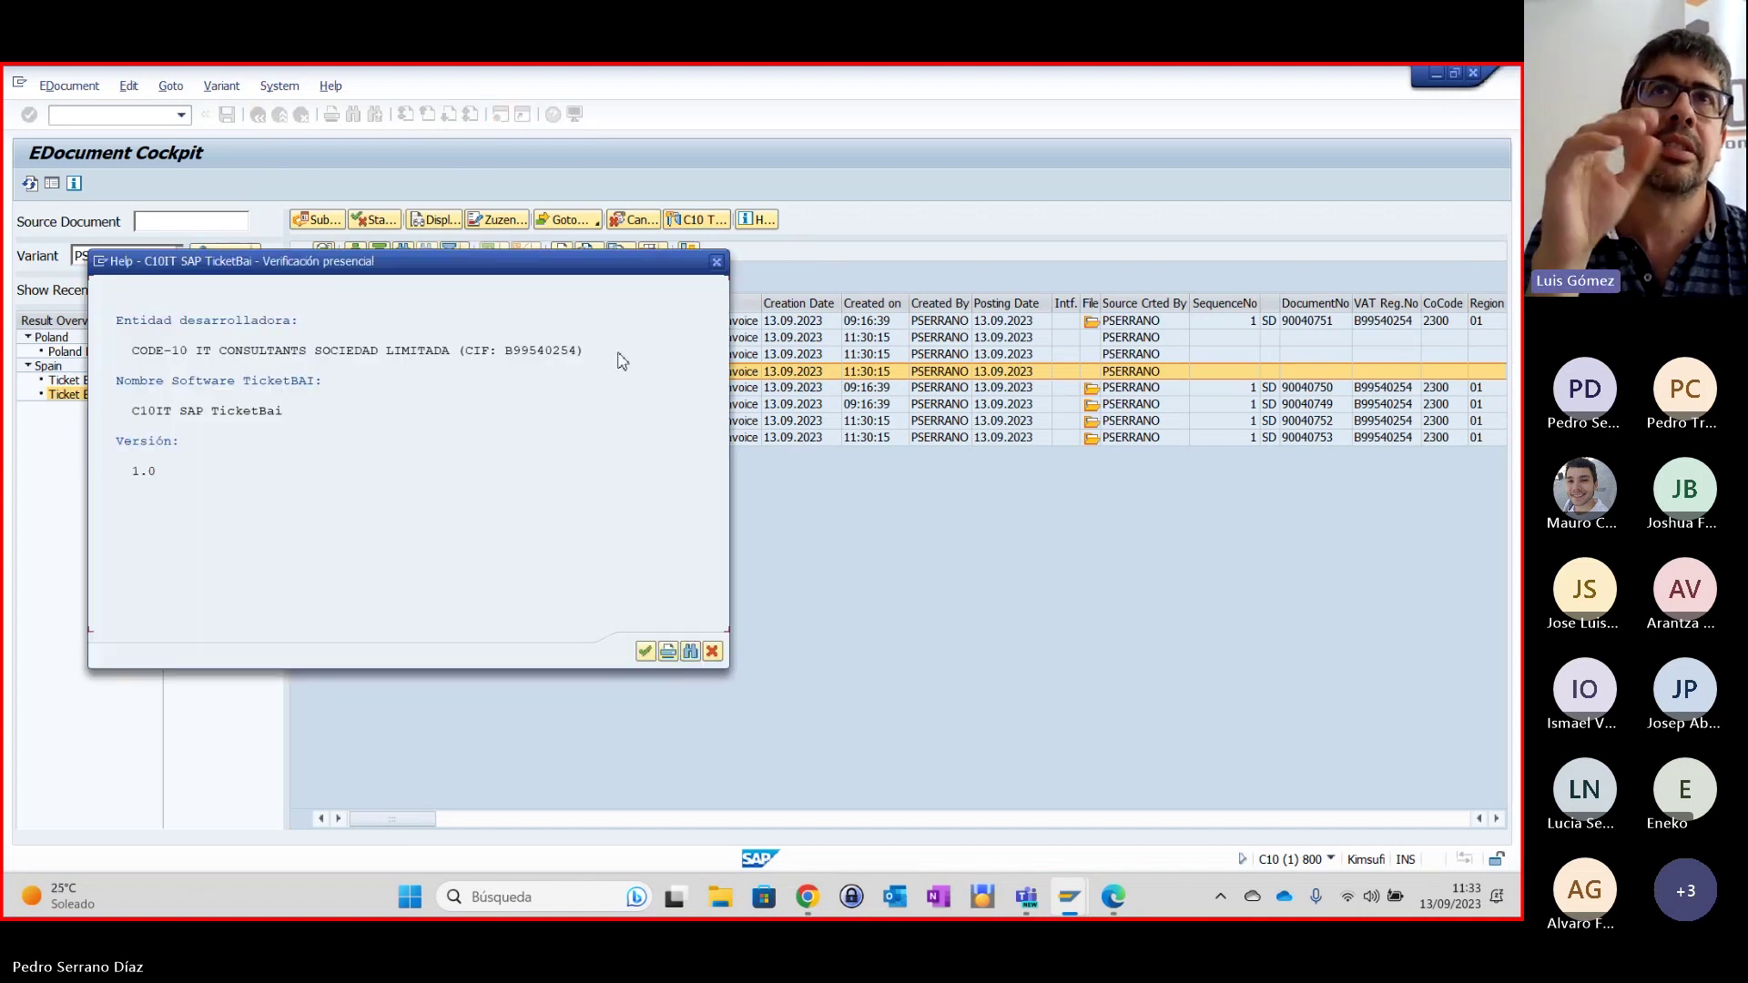
pyautogui.click(717, 264)
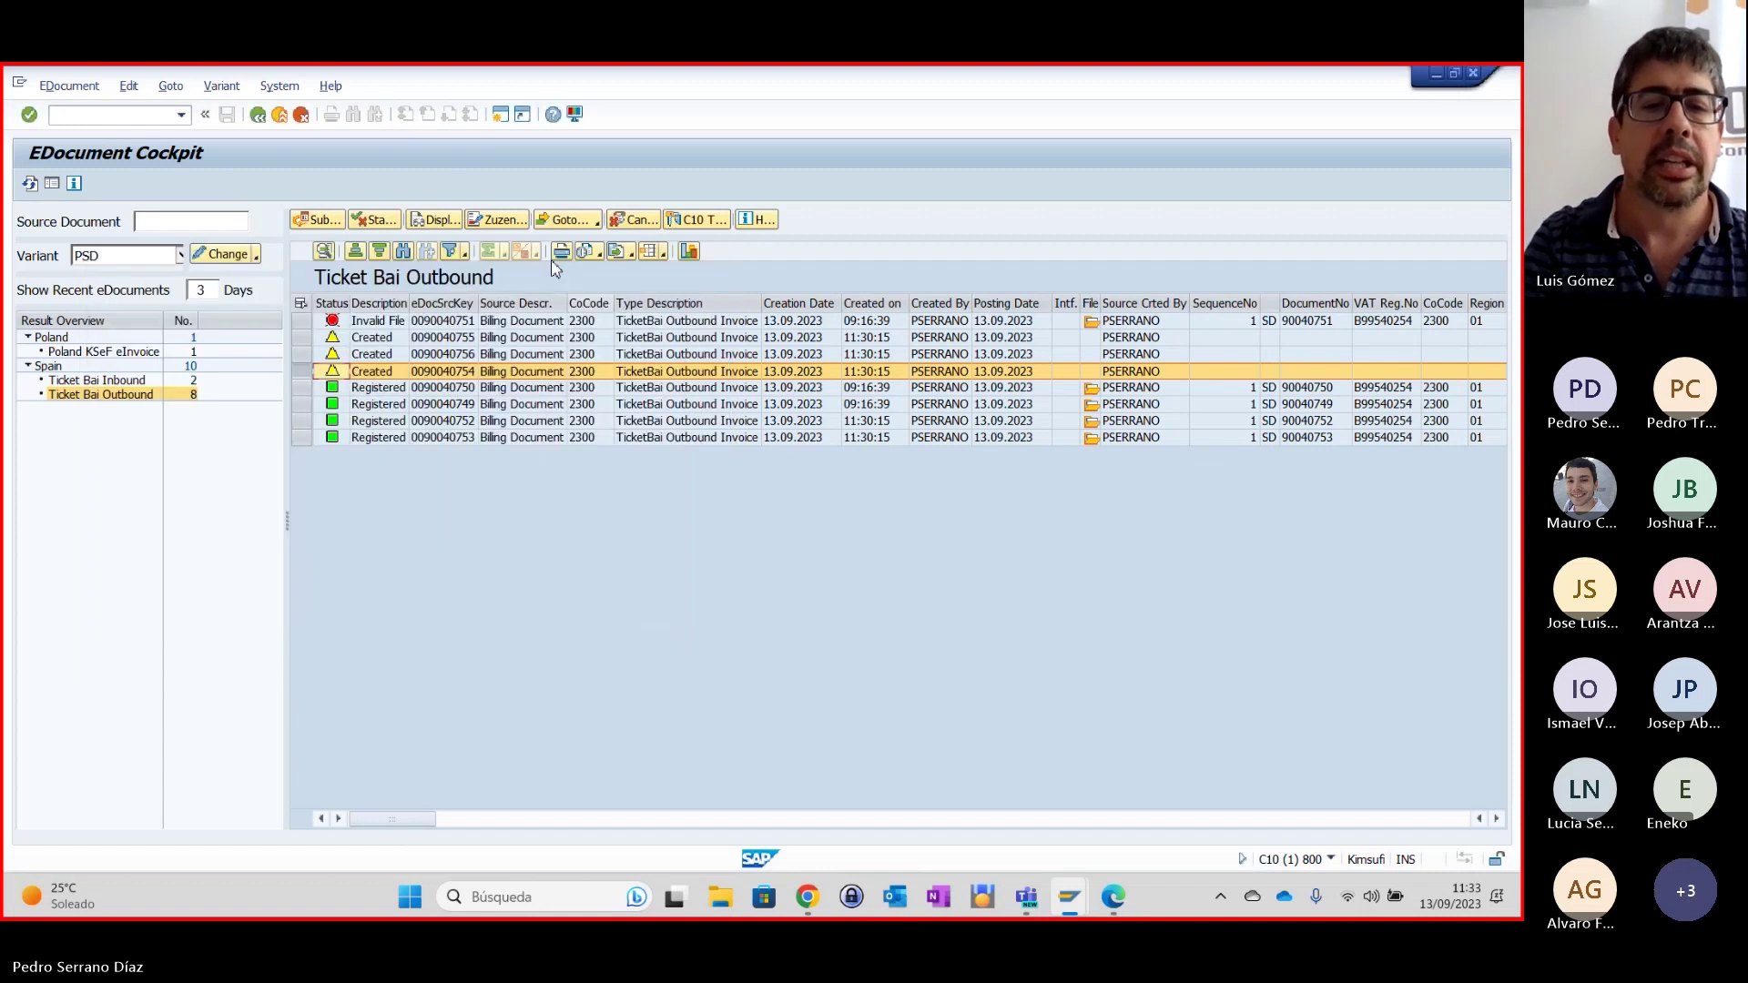
# Open a new SAP session and start transaction VF03 for displaying billing documents.
pyautogui.click(500, 115)
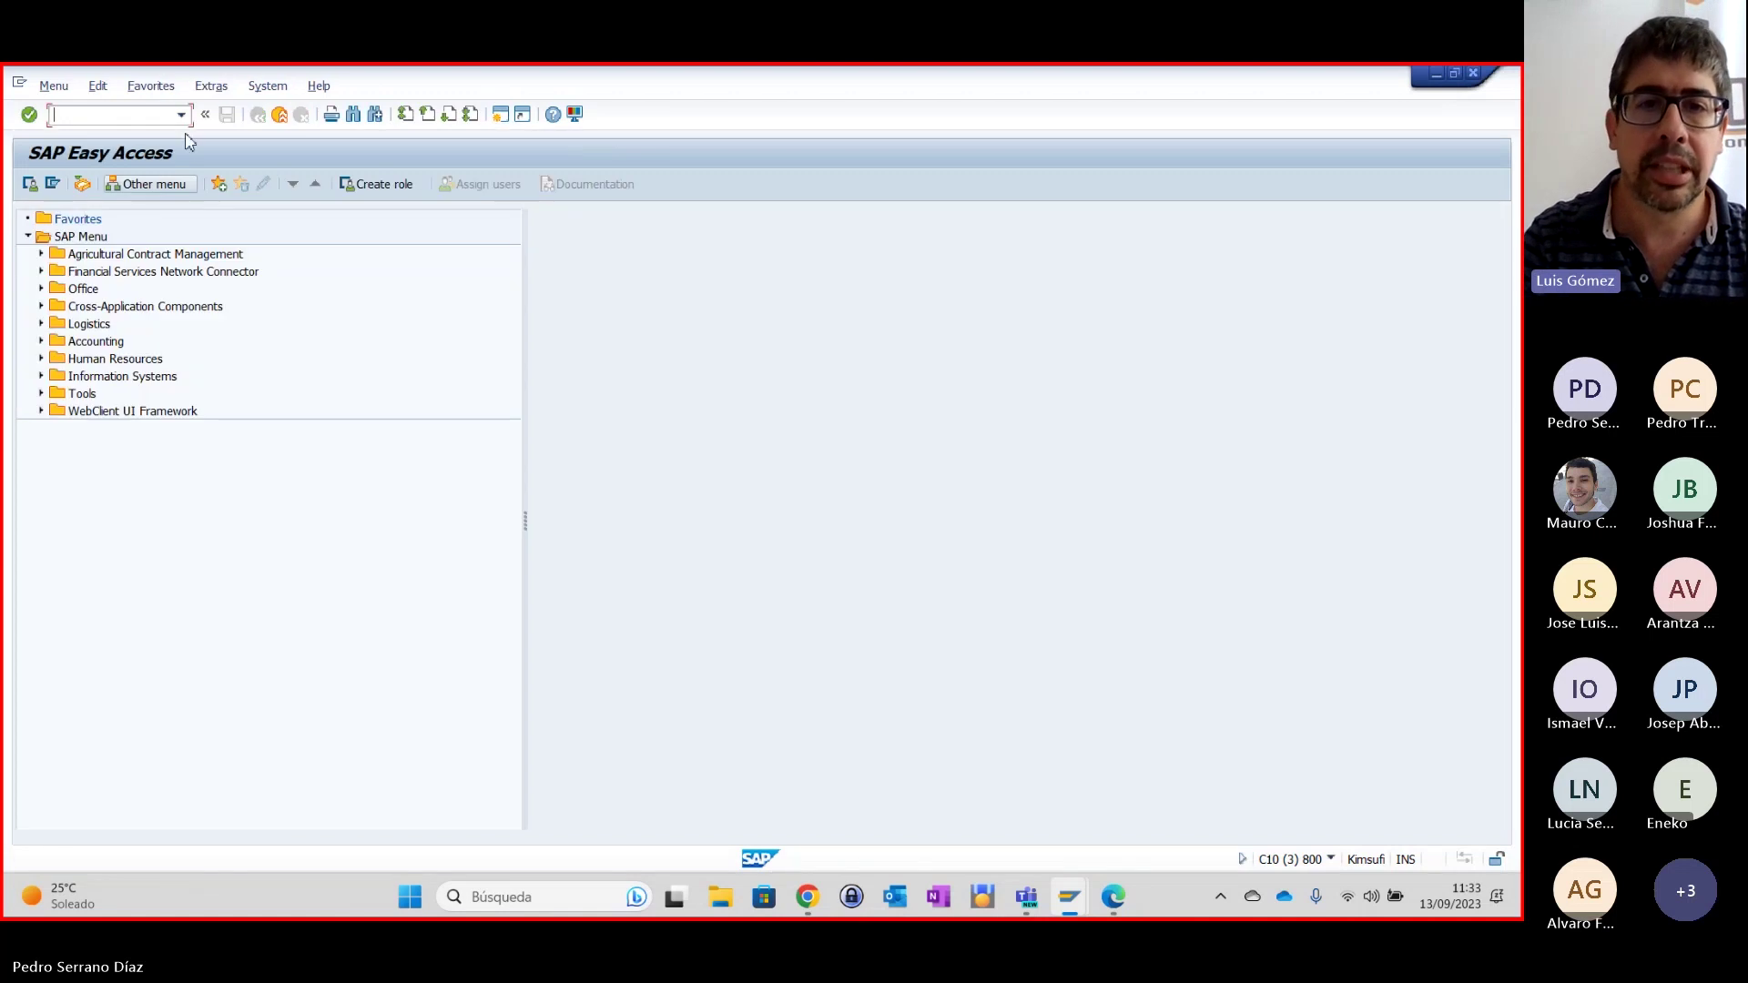
pyautogui.click(181, 116)
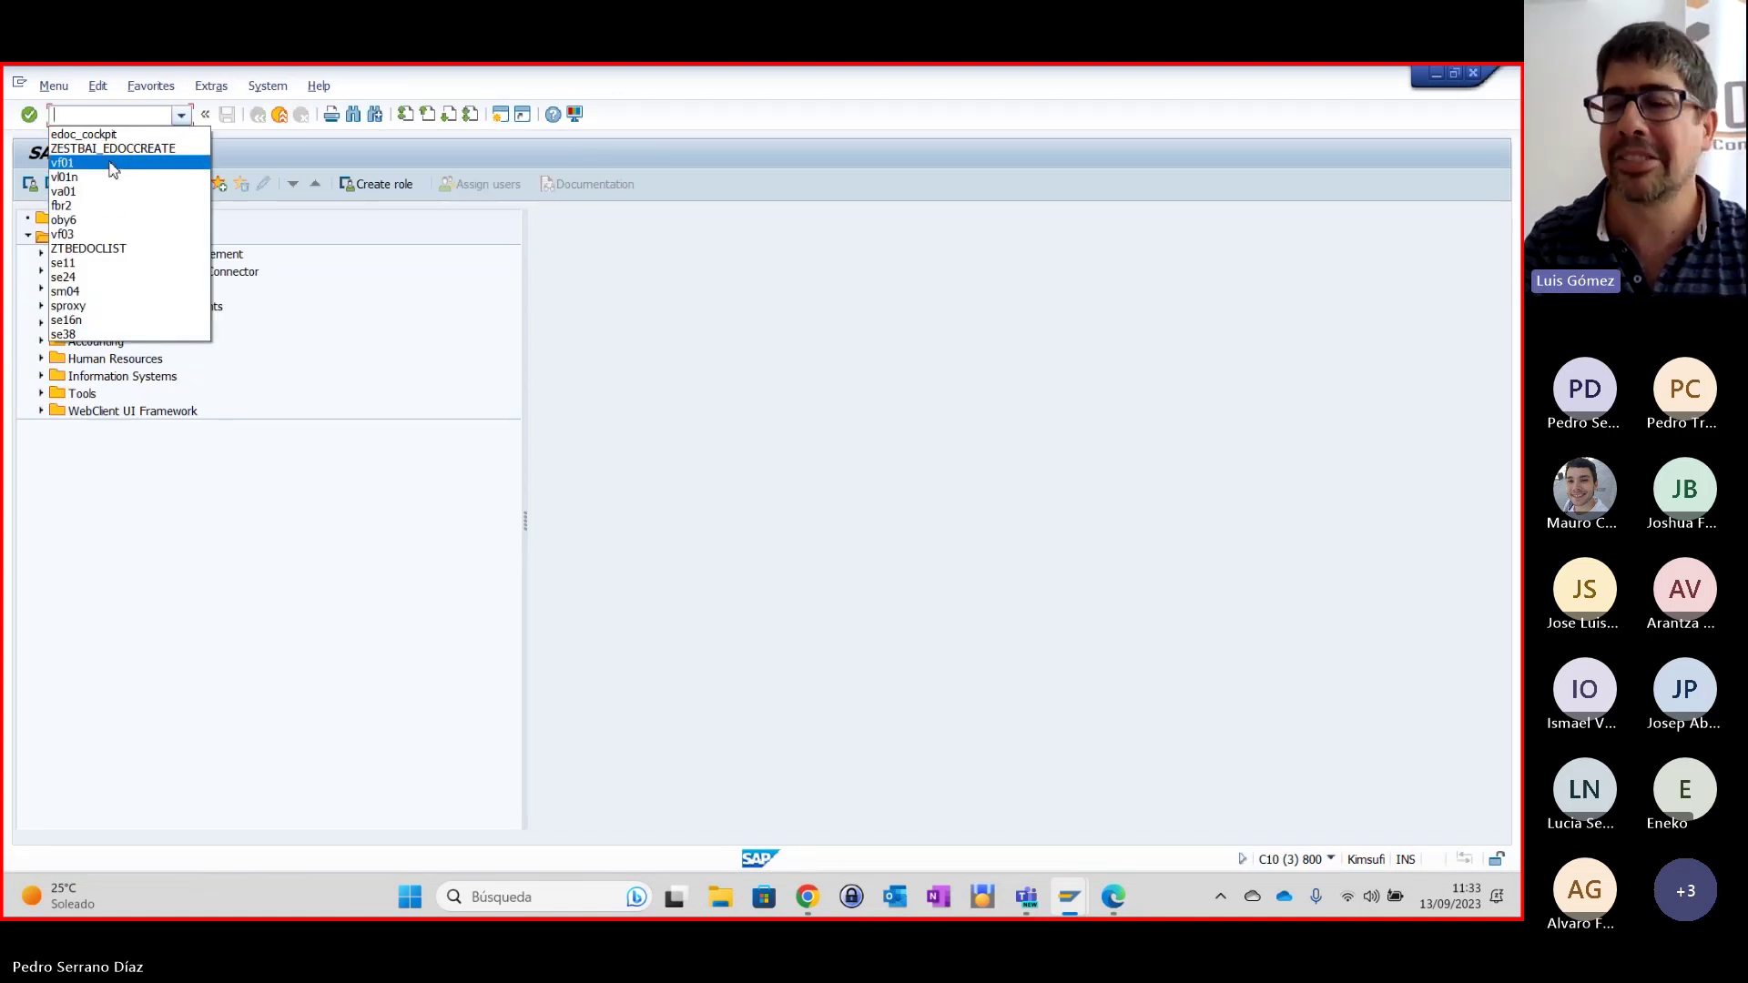
pyautogui.click(111, 236)
pyautogui.press('Return')
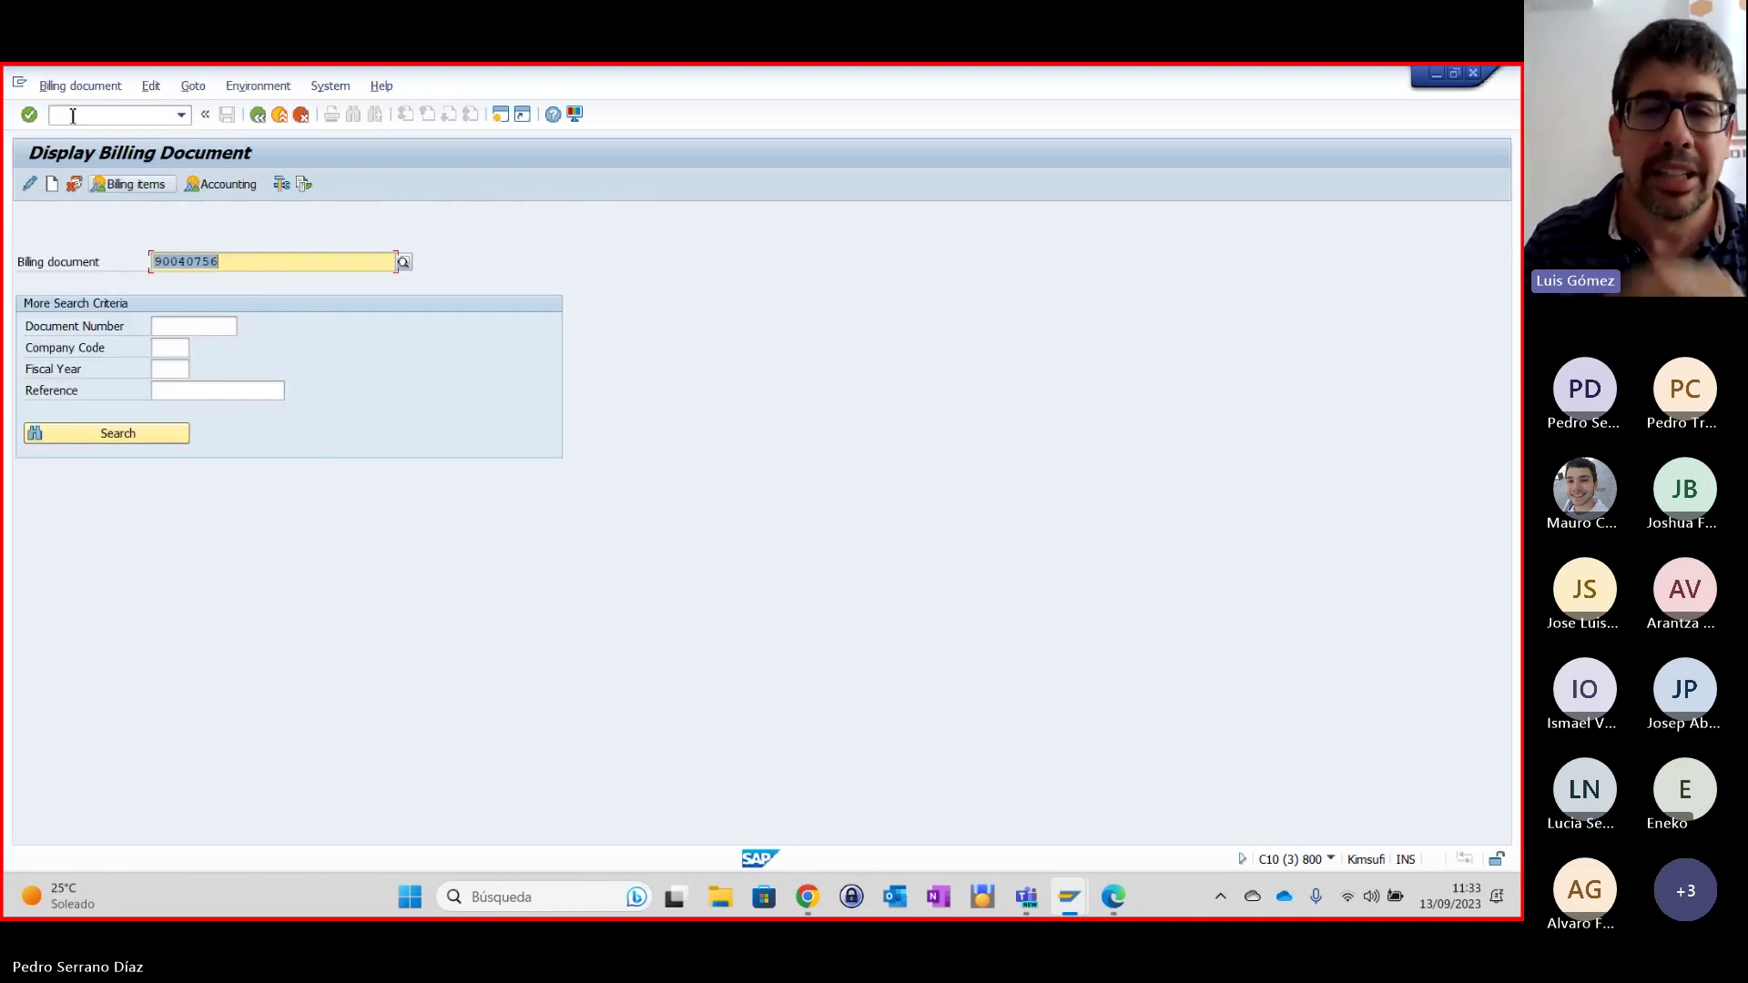
# Preview the RD00 invoice output of billing document 90040756 and examine the PDF's header, amounts and QR code.
pyautogui.click(78, 86)
pyautogui.click(132, 308)
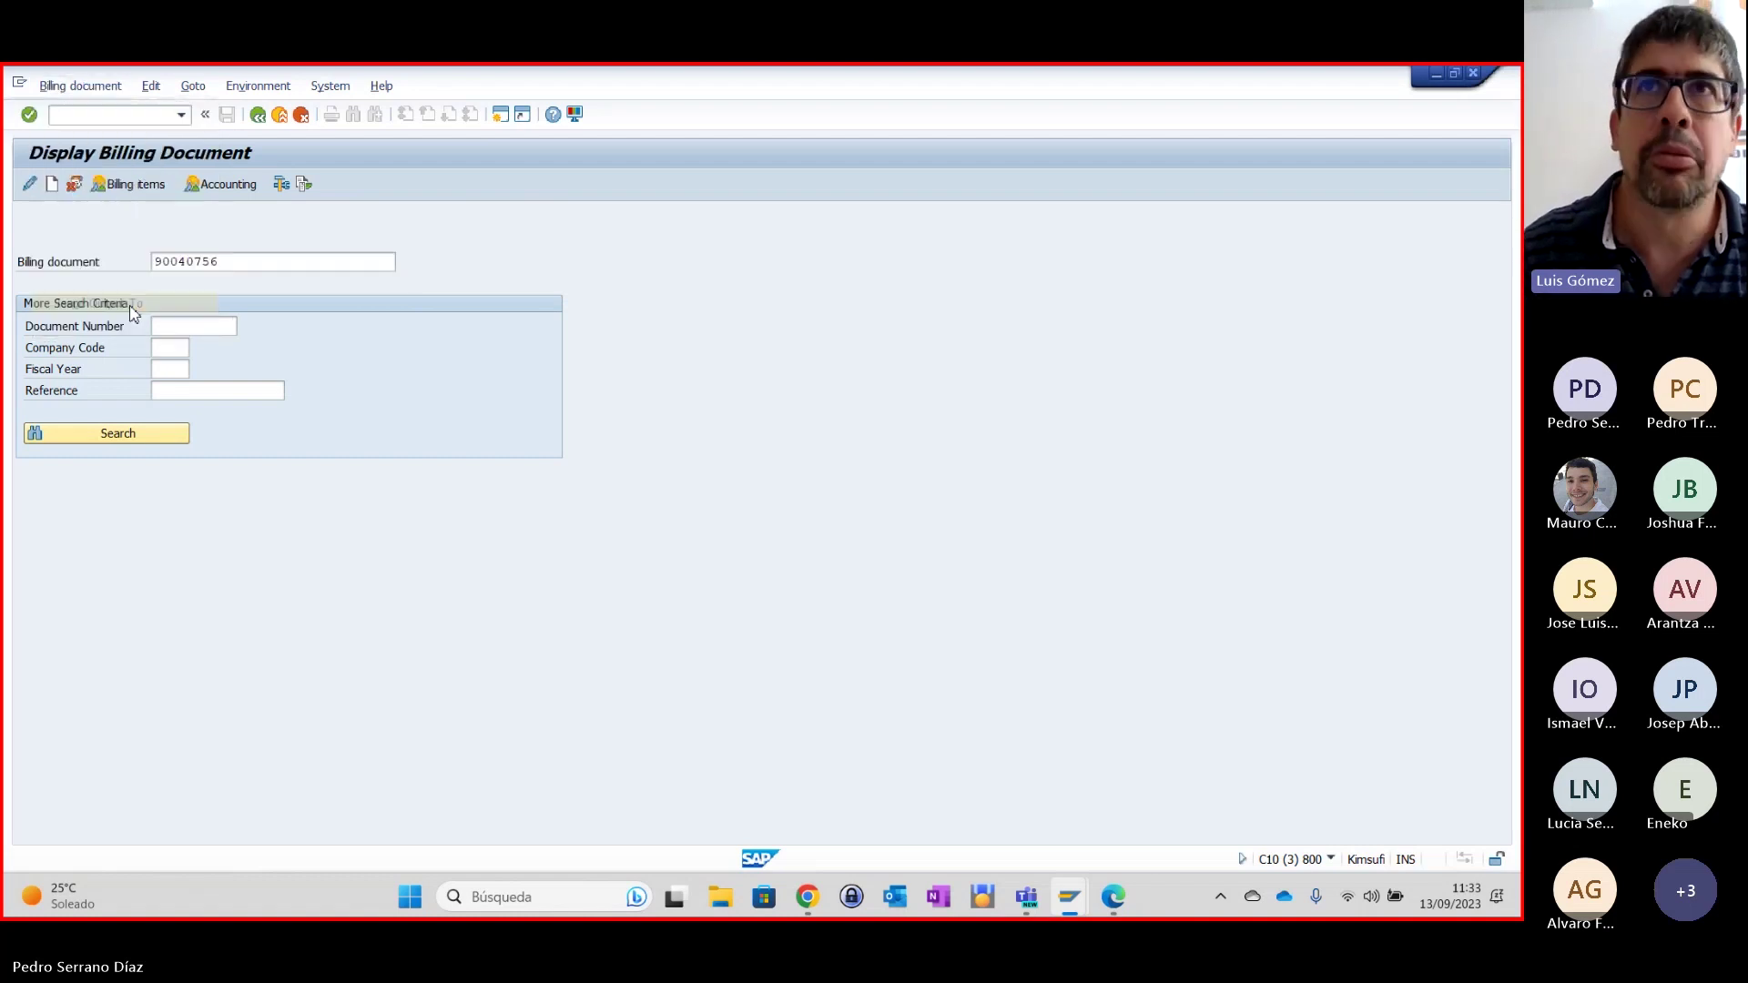
pyautogui.click(778, 780)
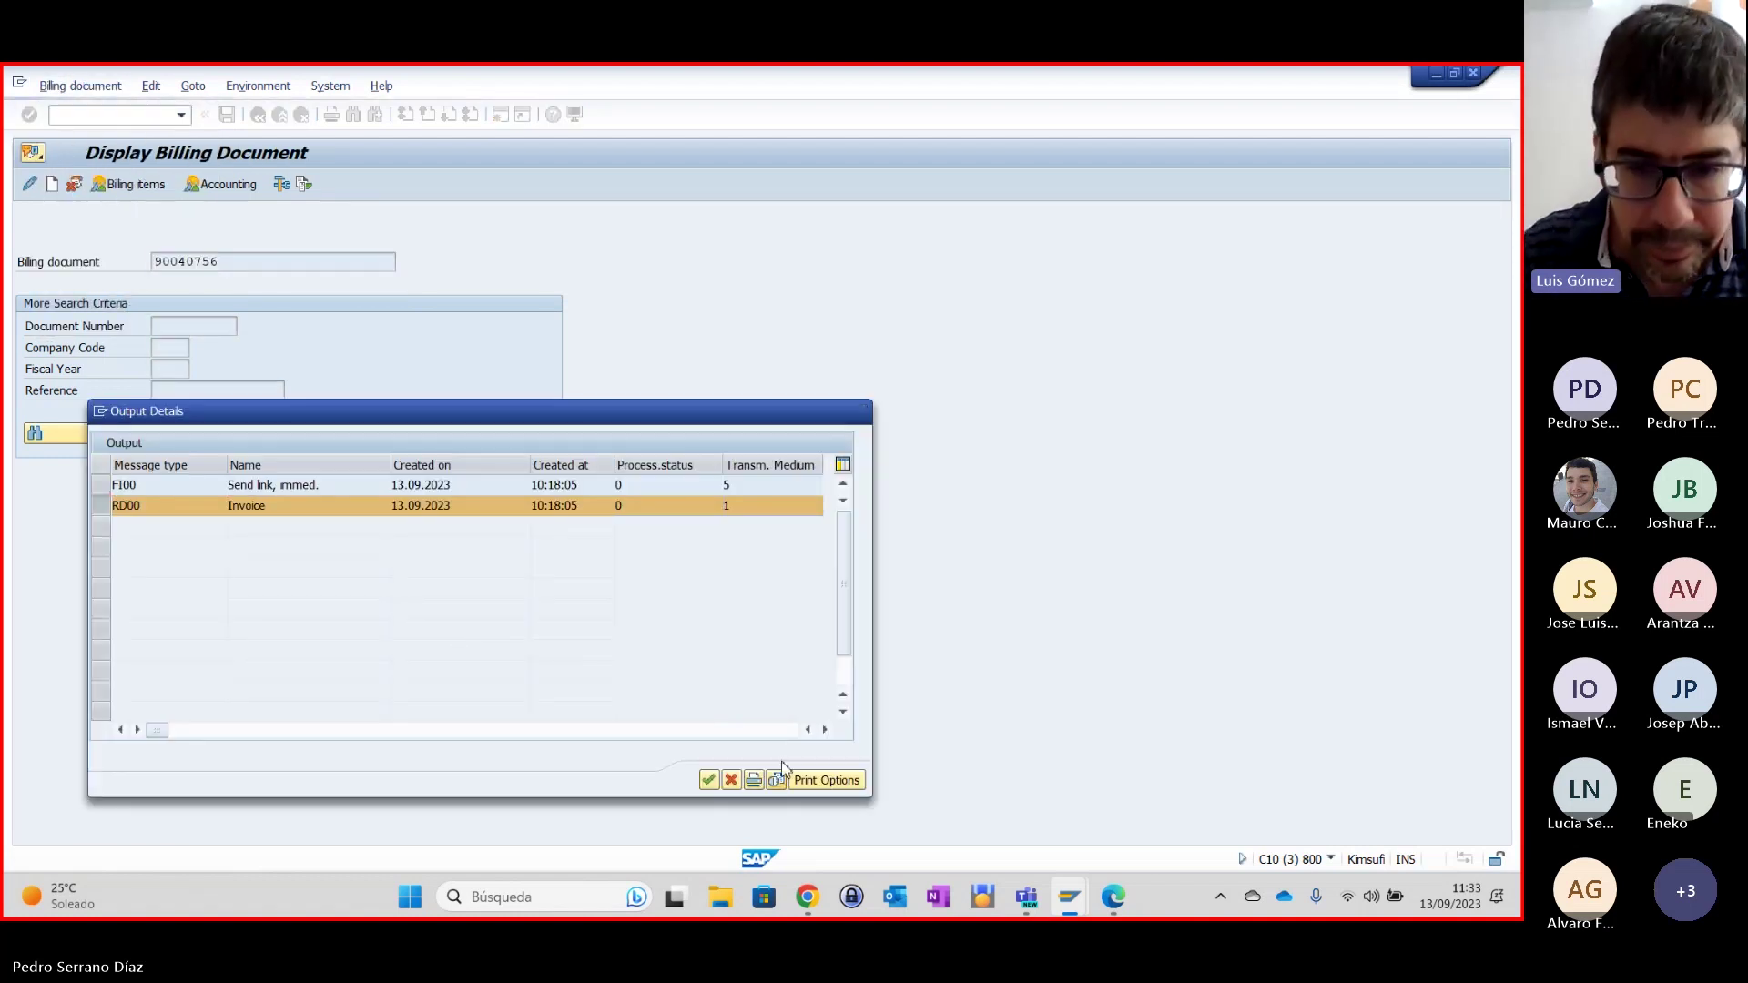
pyautogui.click(737, 495)
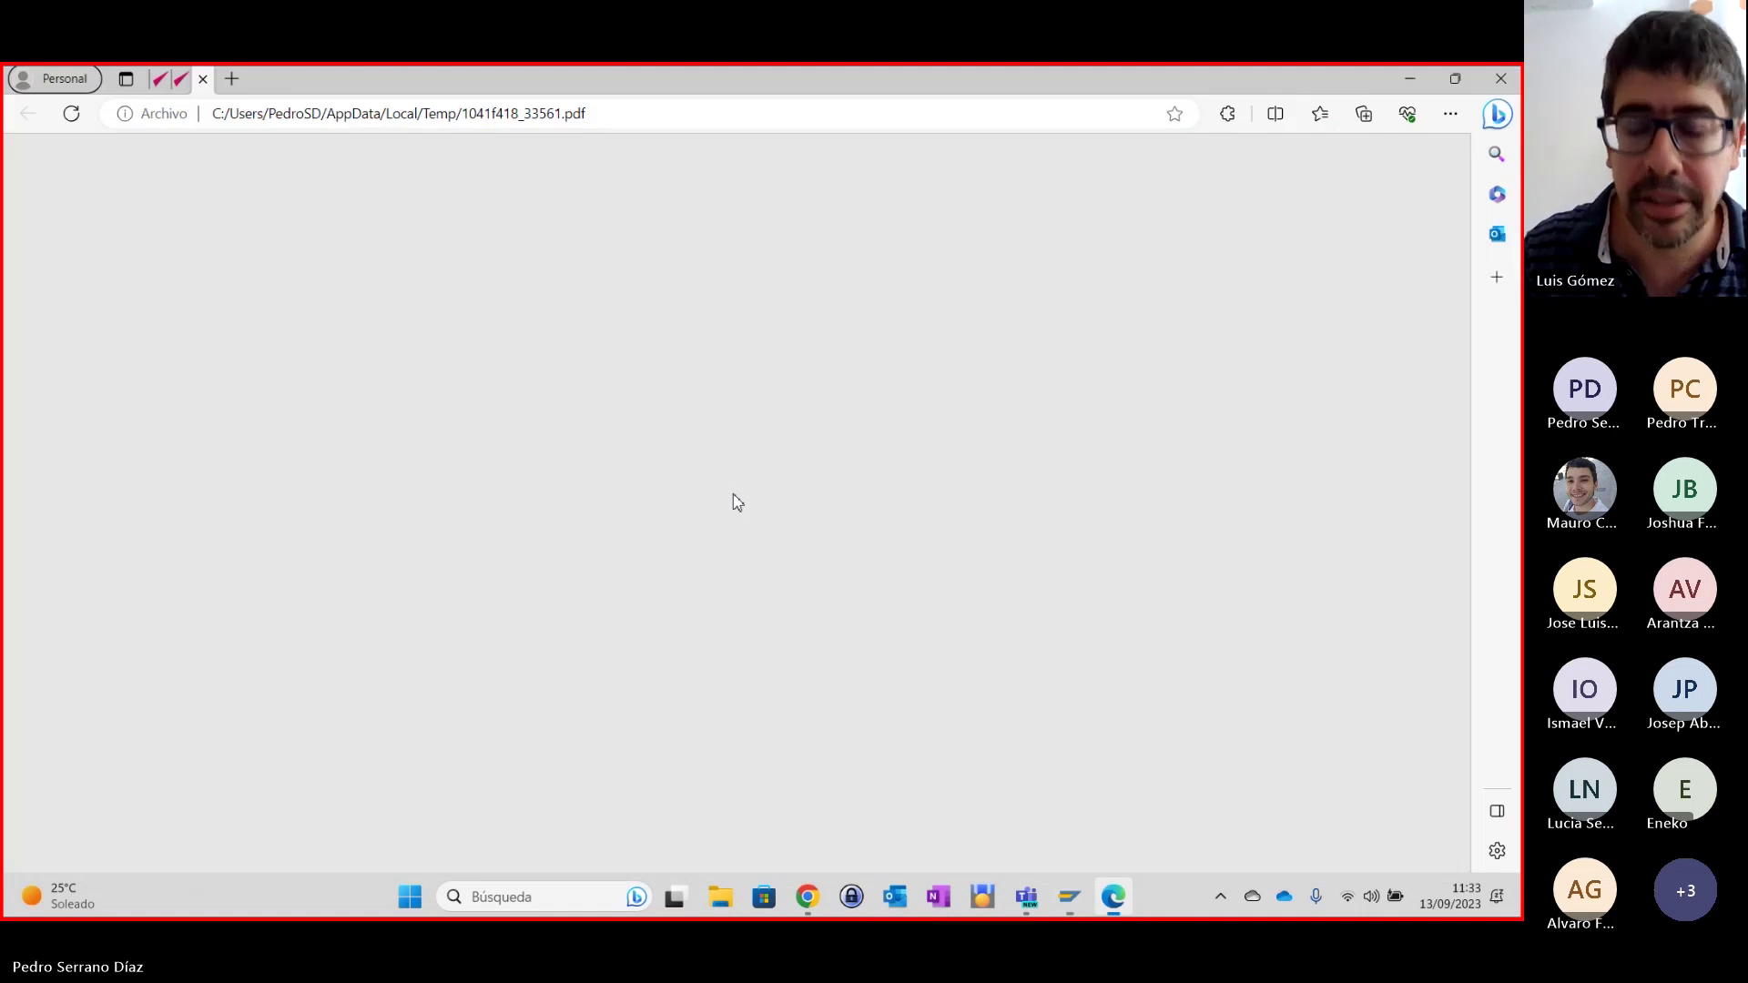
pyautogui.scroll(-5, 802, 631)
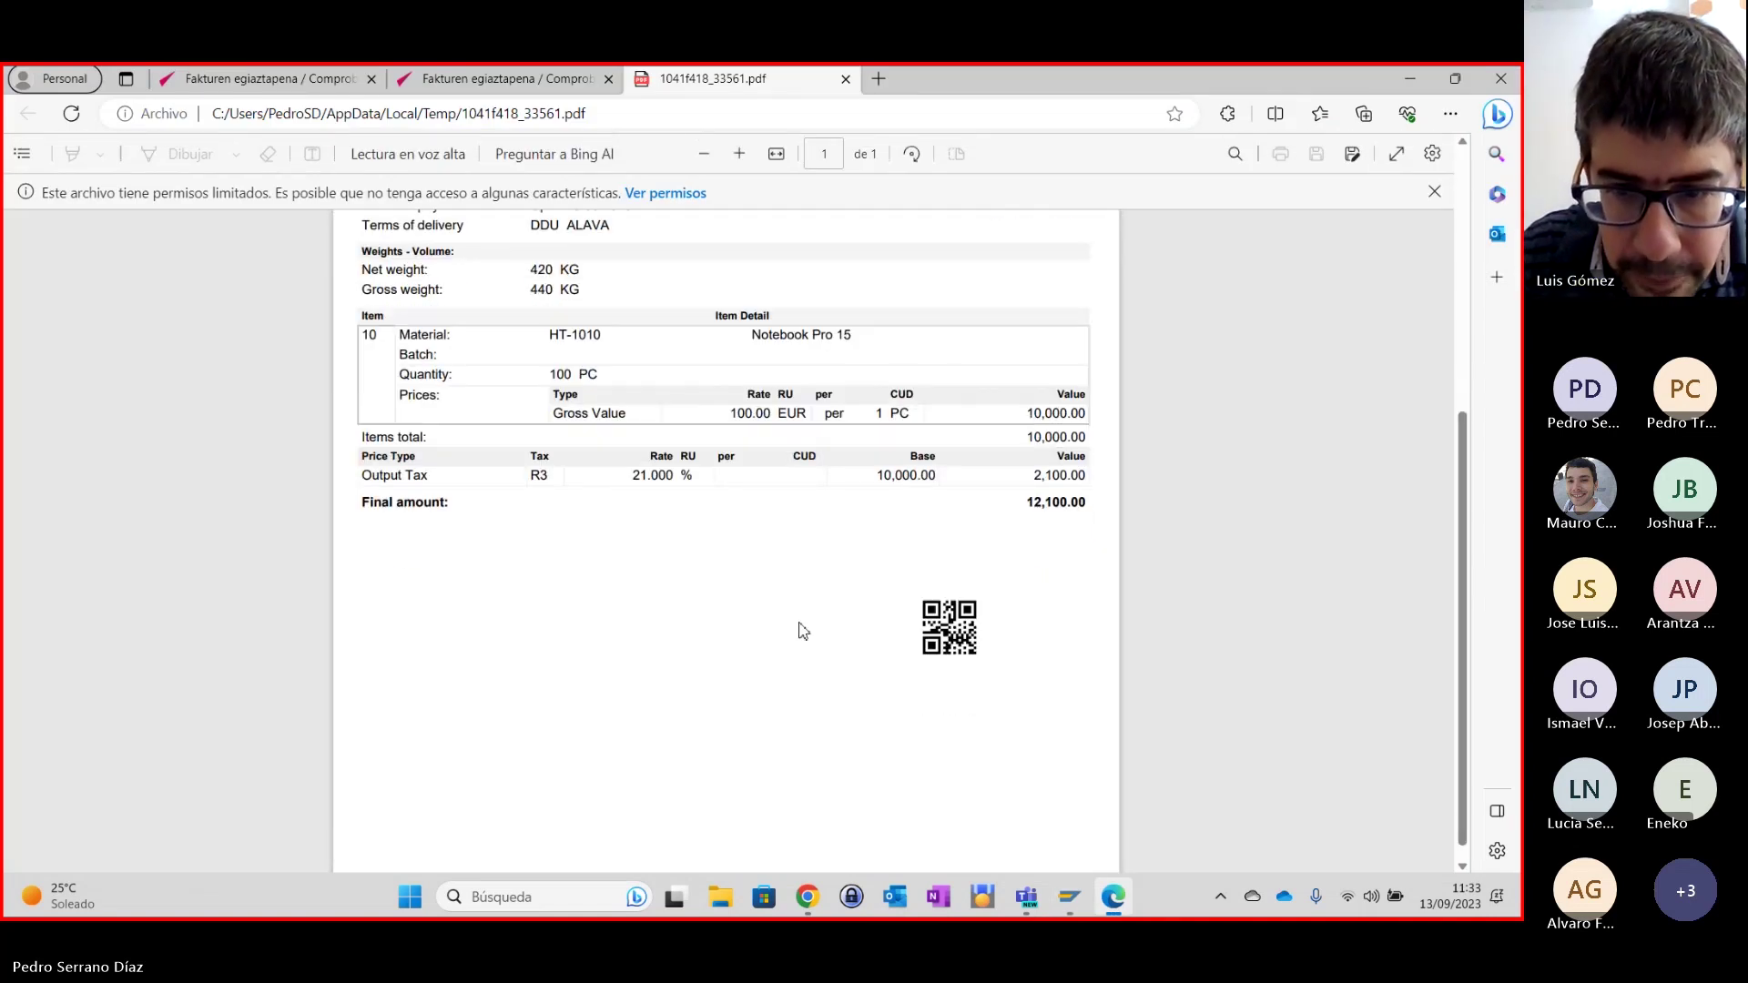
pyautogui.scroll(3, 768, 623)
pyautogui.scroll(3, 761, 587)
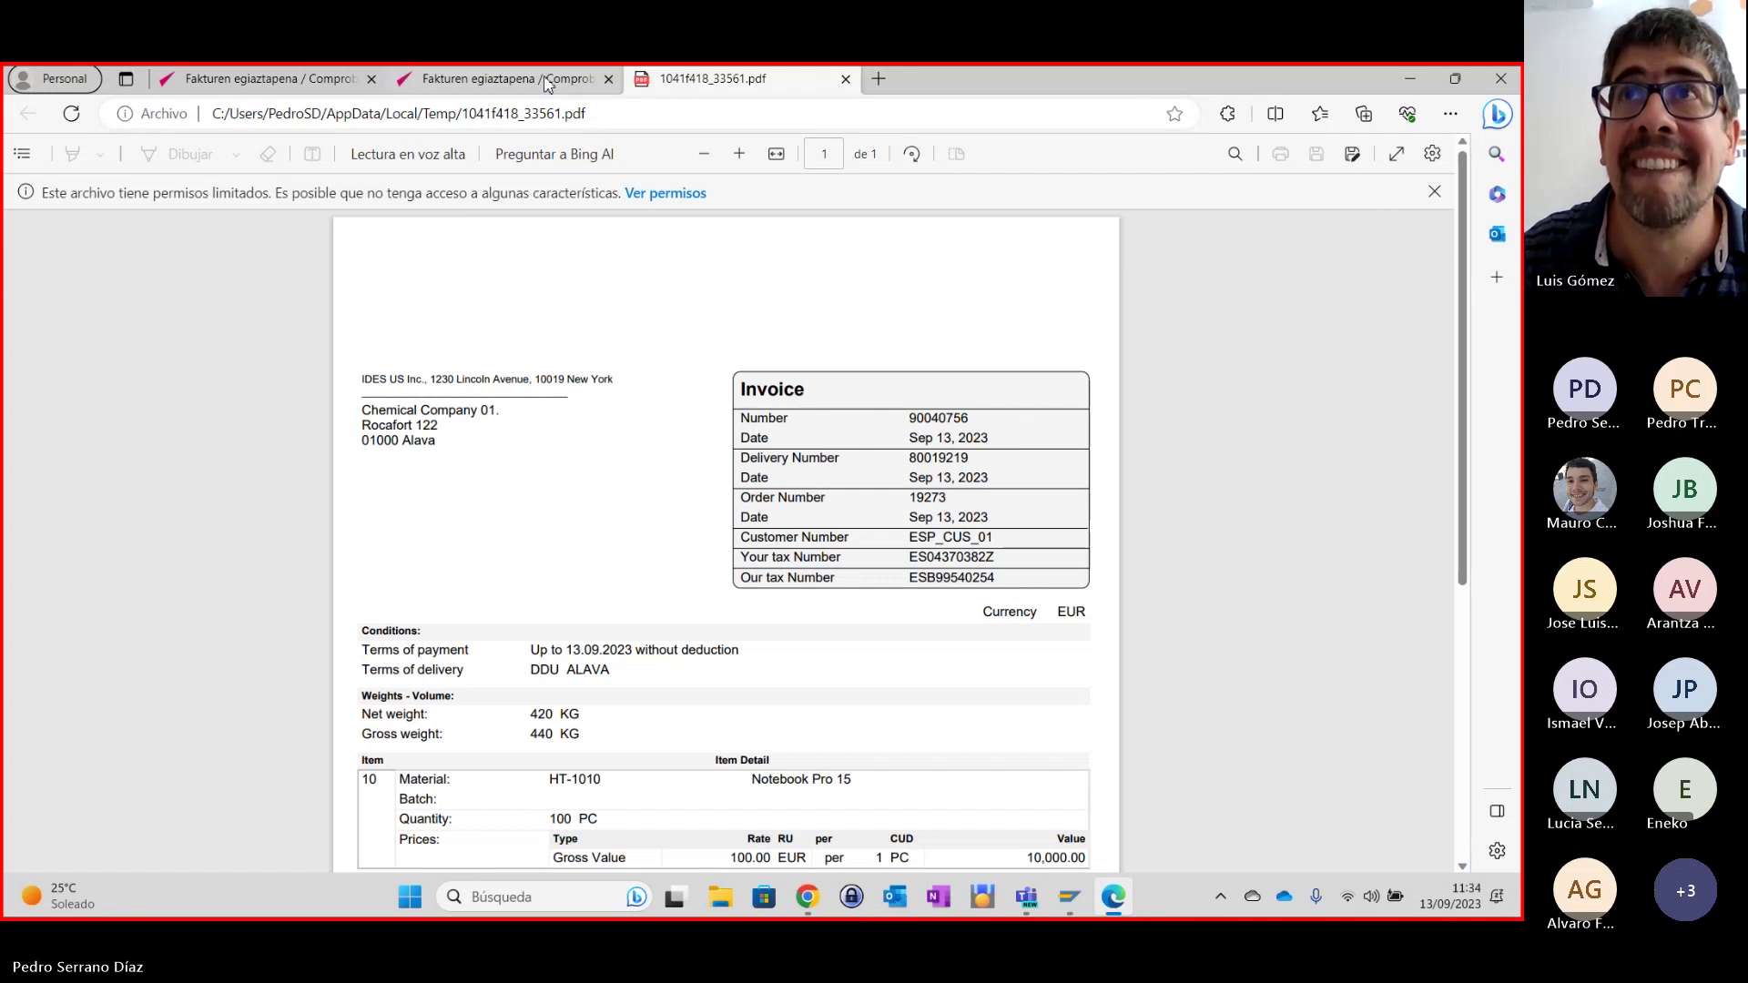
# Close the invoice preview and output details, leave the billing document display, and return to the EDocument Cockpit.
pyautogui.click(1410, 79)
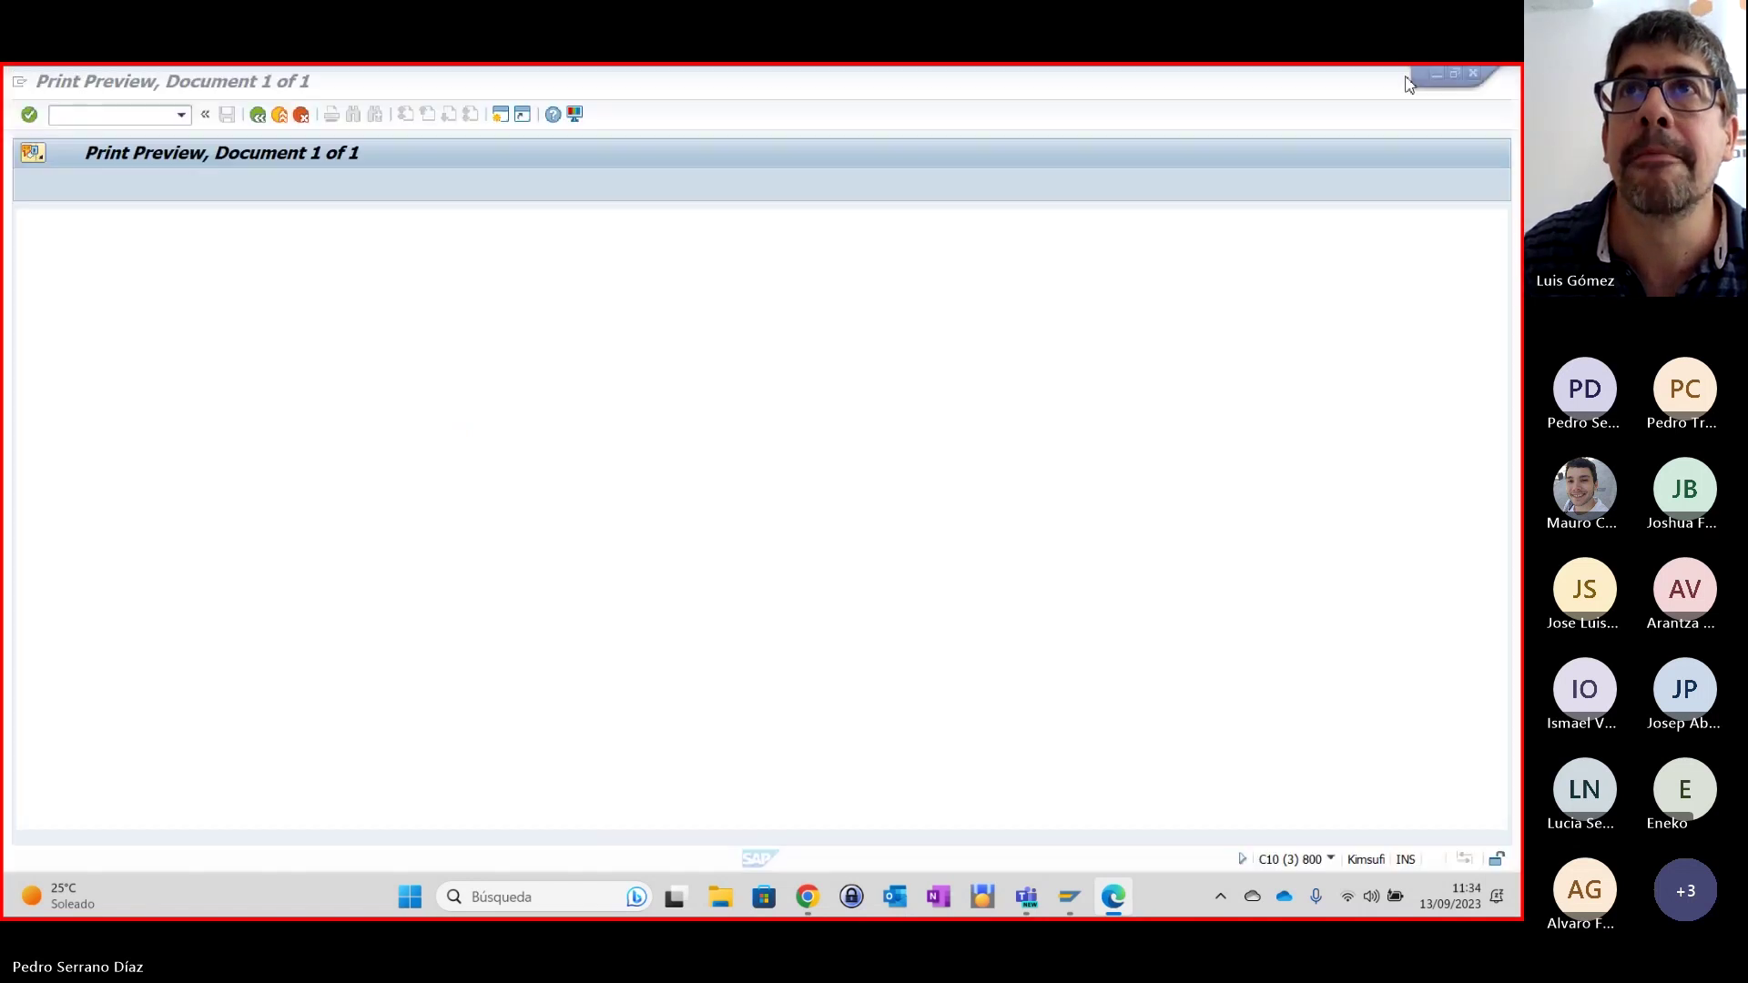
pyautogui.click(259, 115)
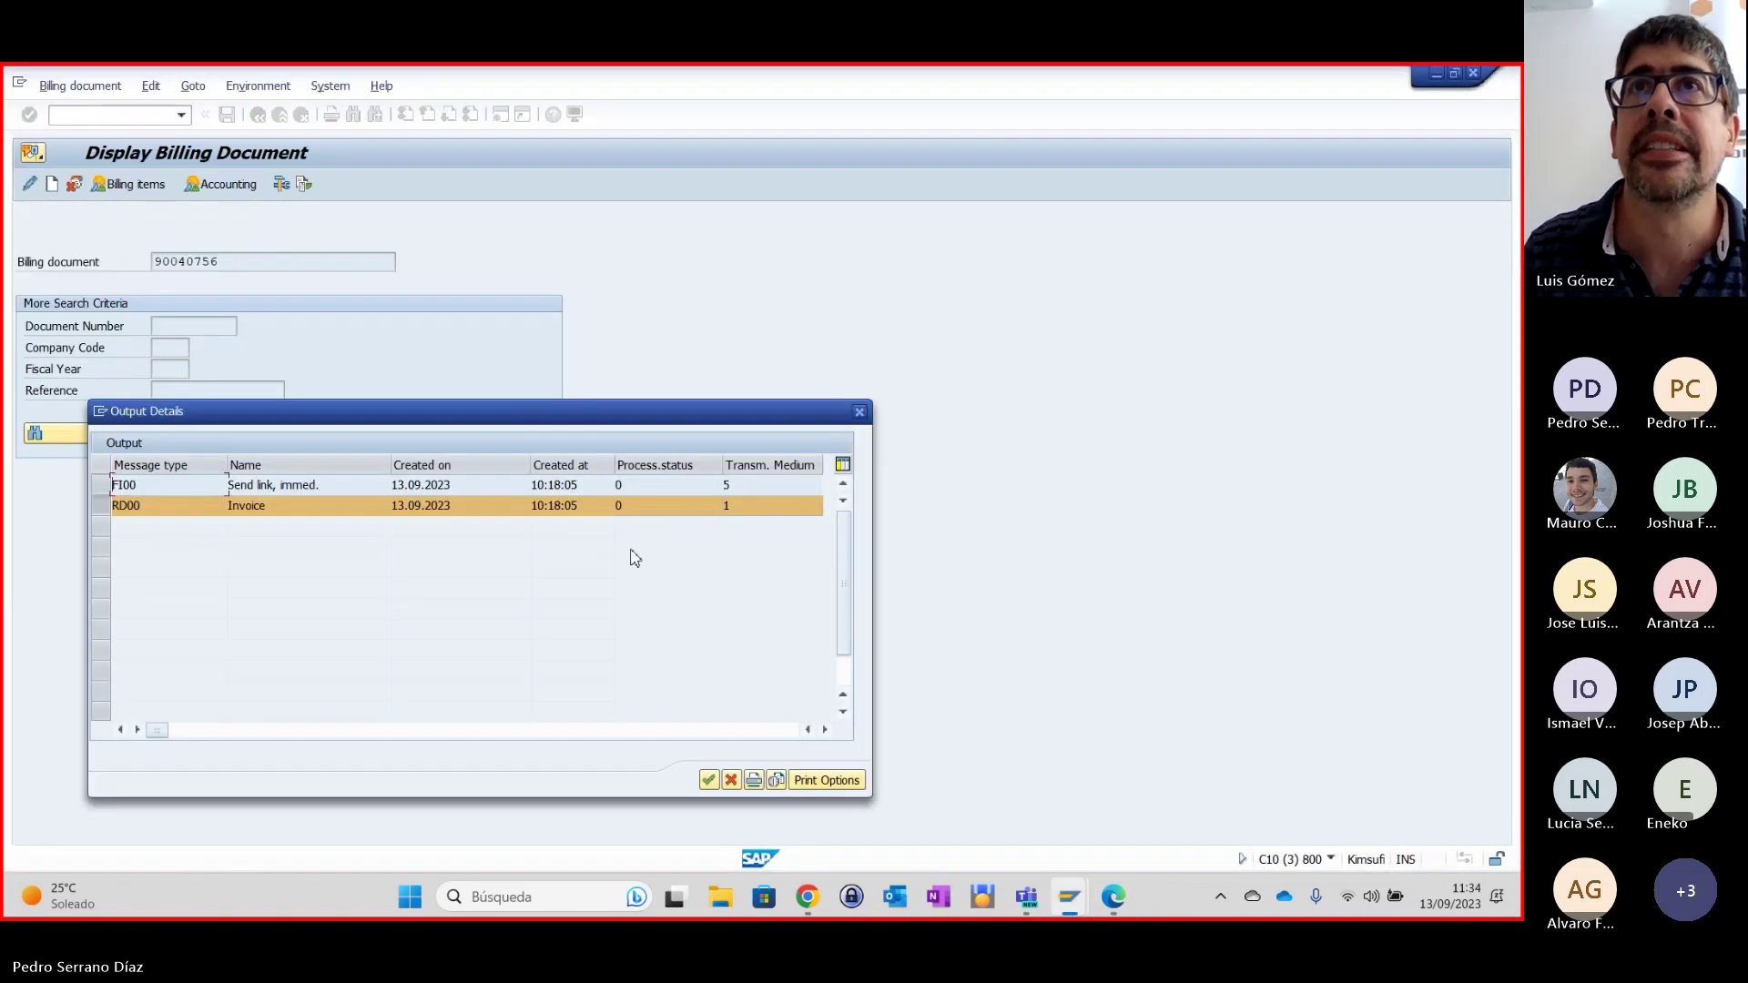
pyautogui.click(858, 412)
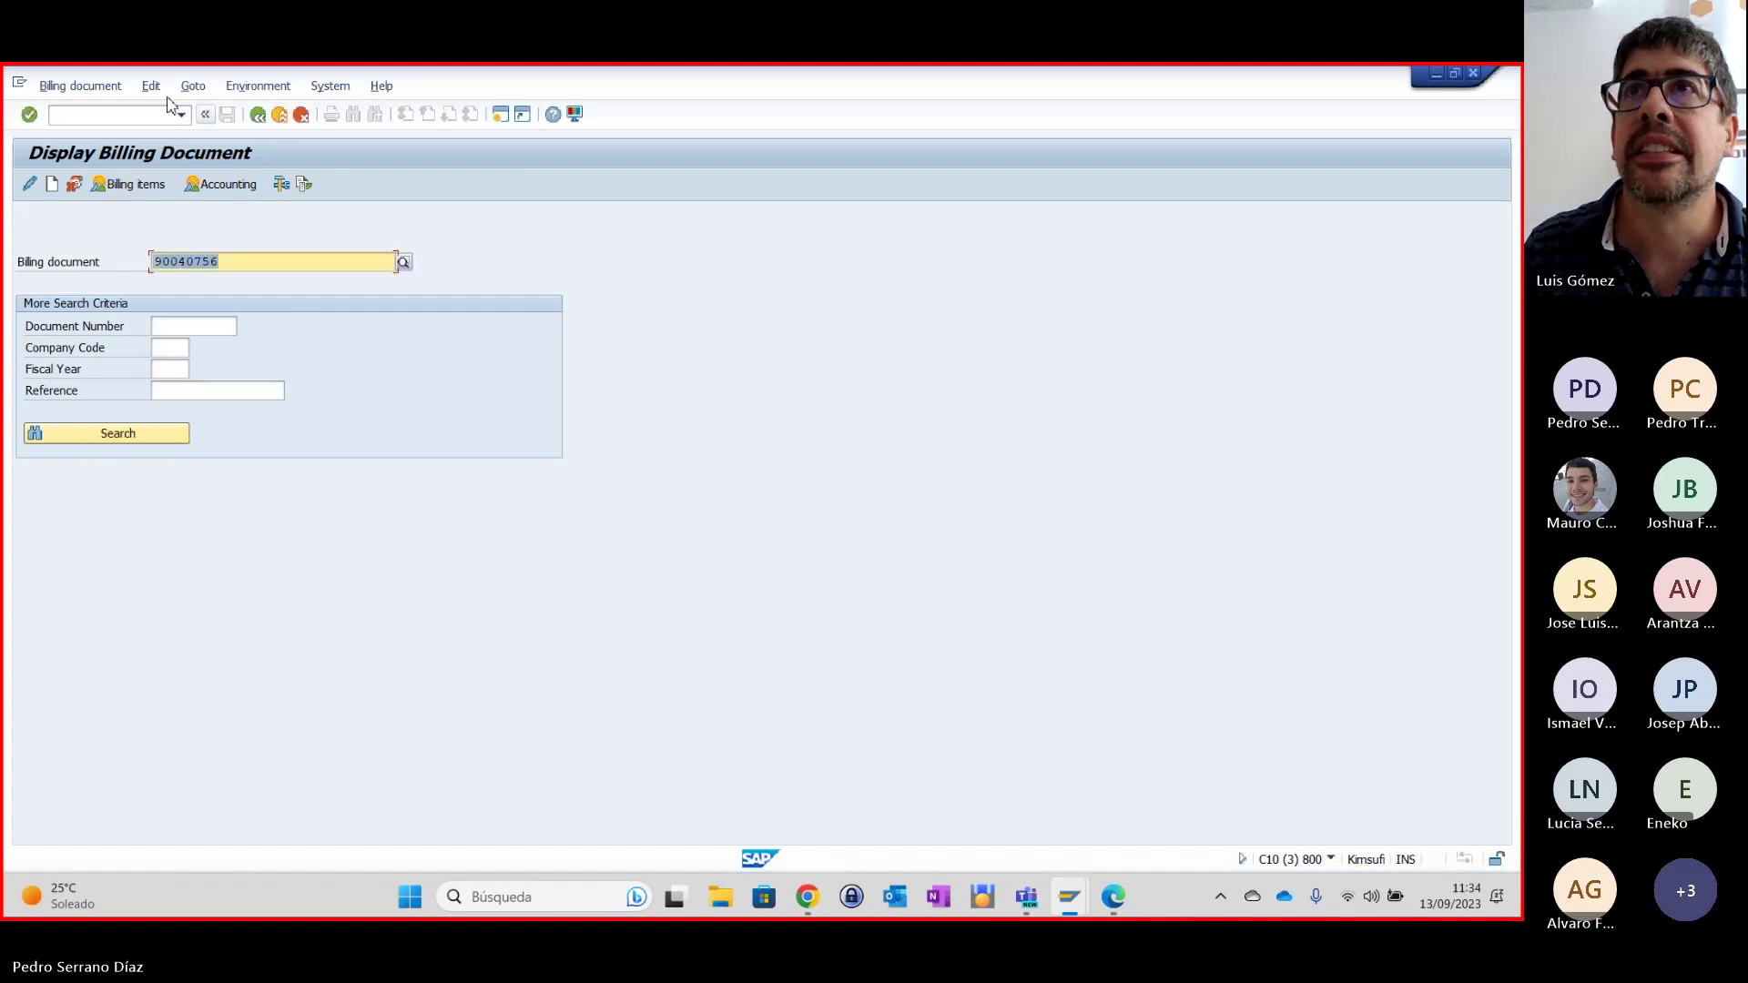
pyautogui.click(259, 116)
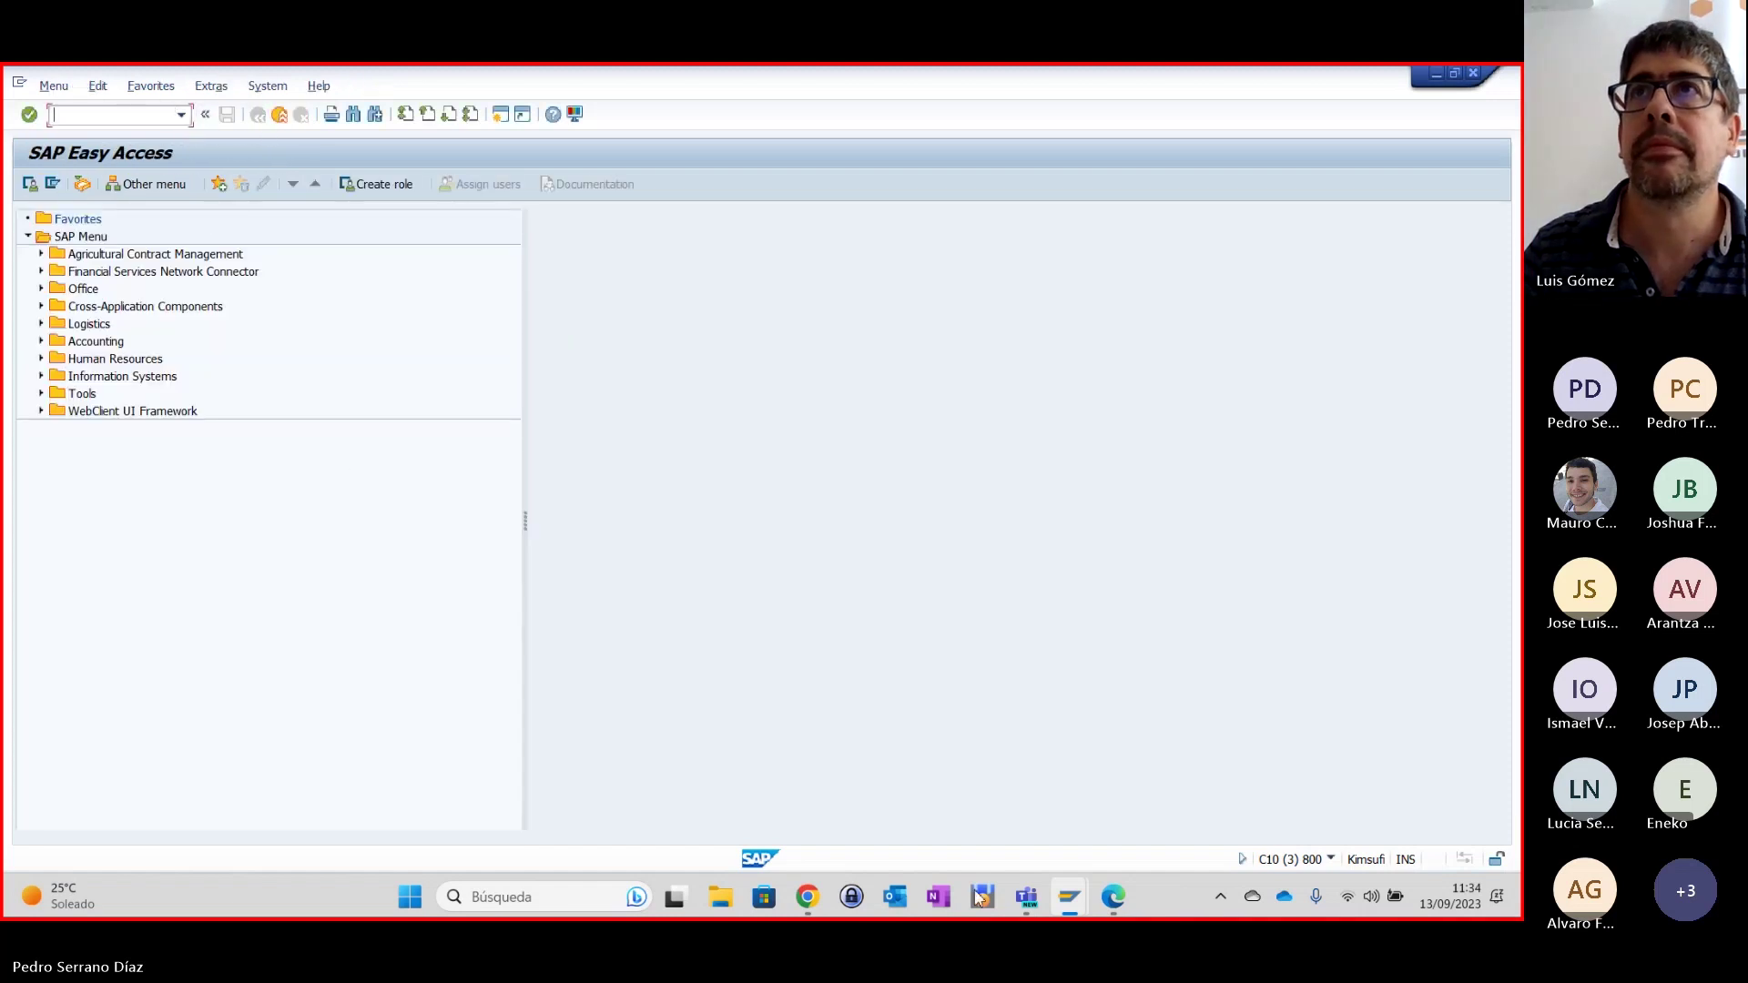
pyautogui.click(1067, 901)
pyautogui.click(1001, 737)
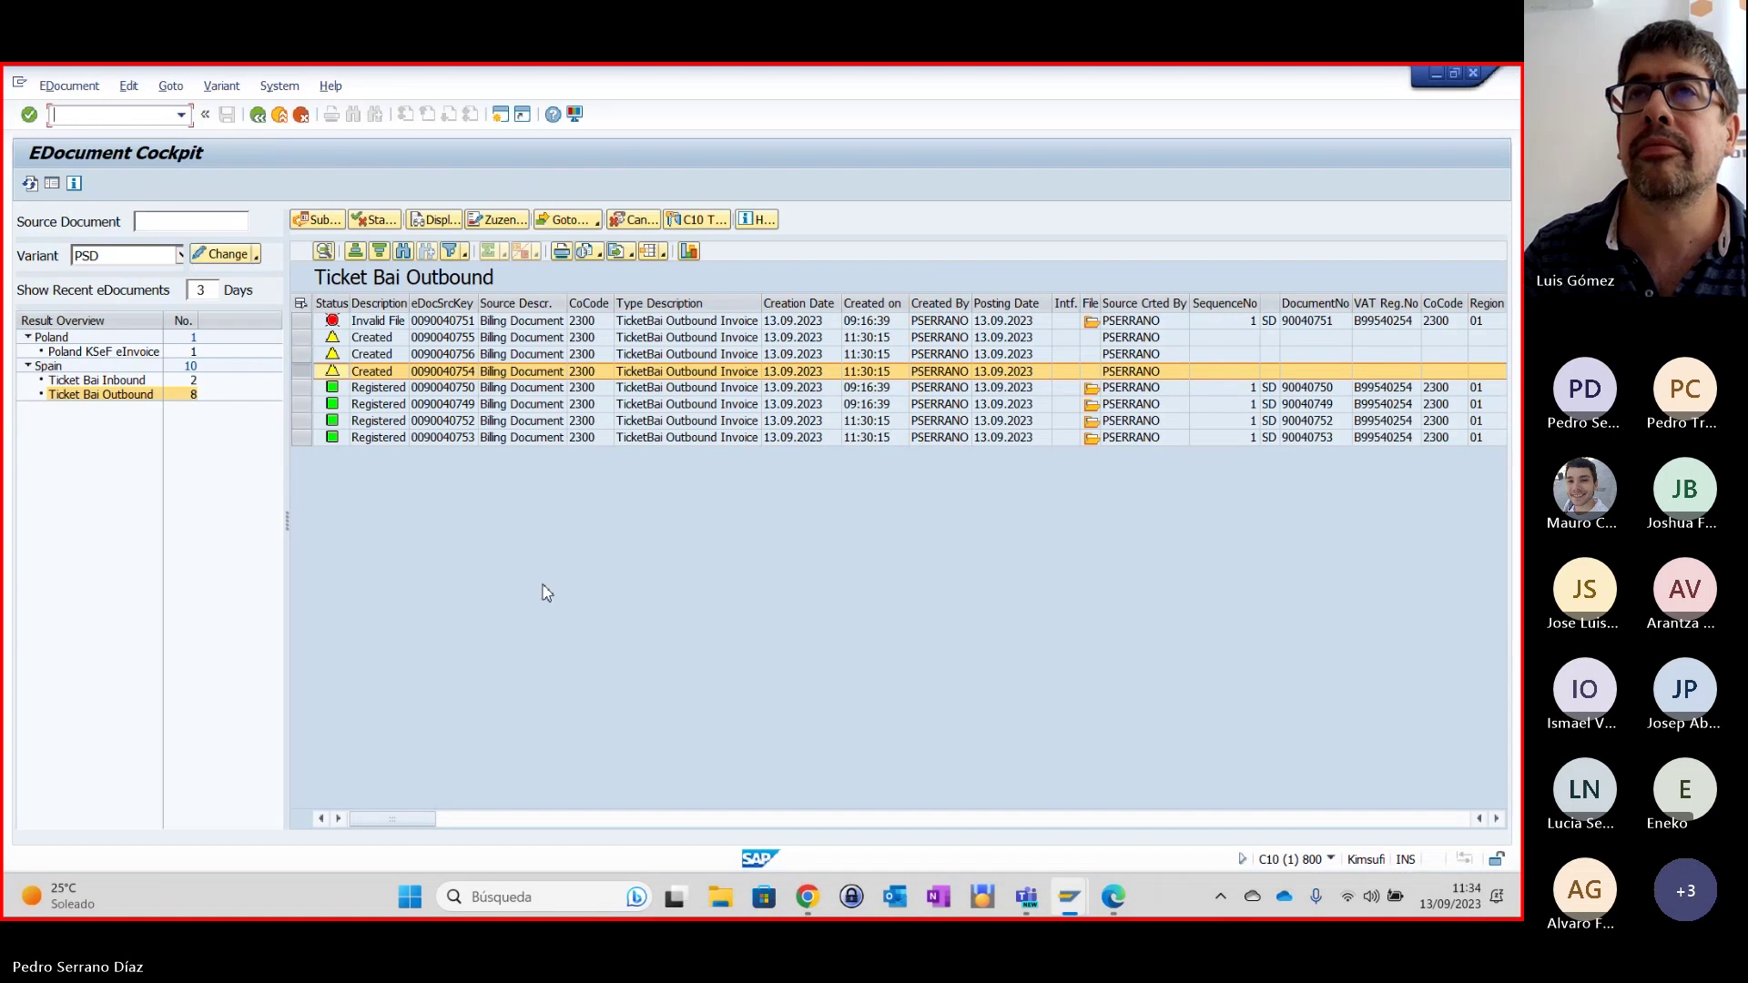
pyautogui.click(304, 387)
pyautogui.click(446, 389)
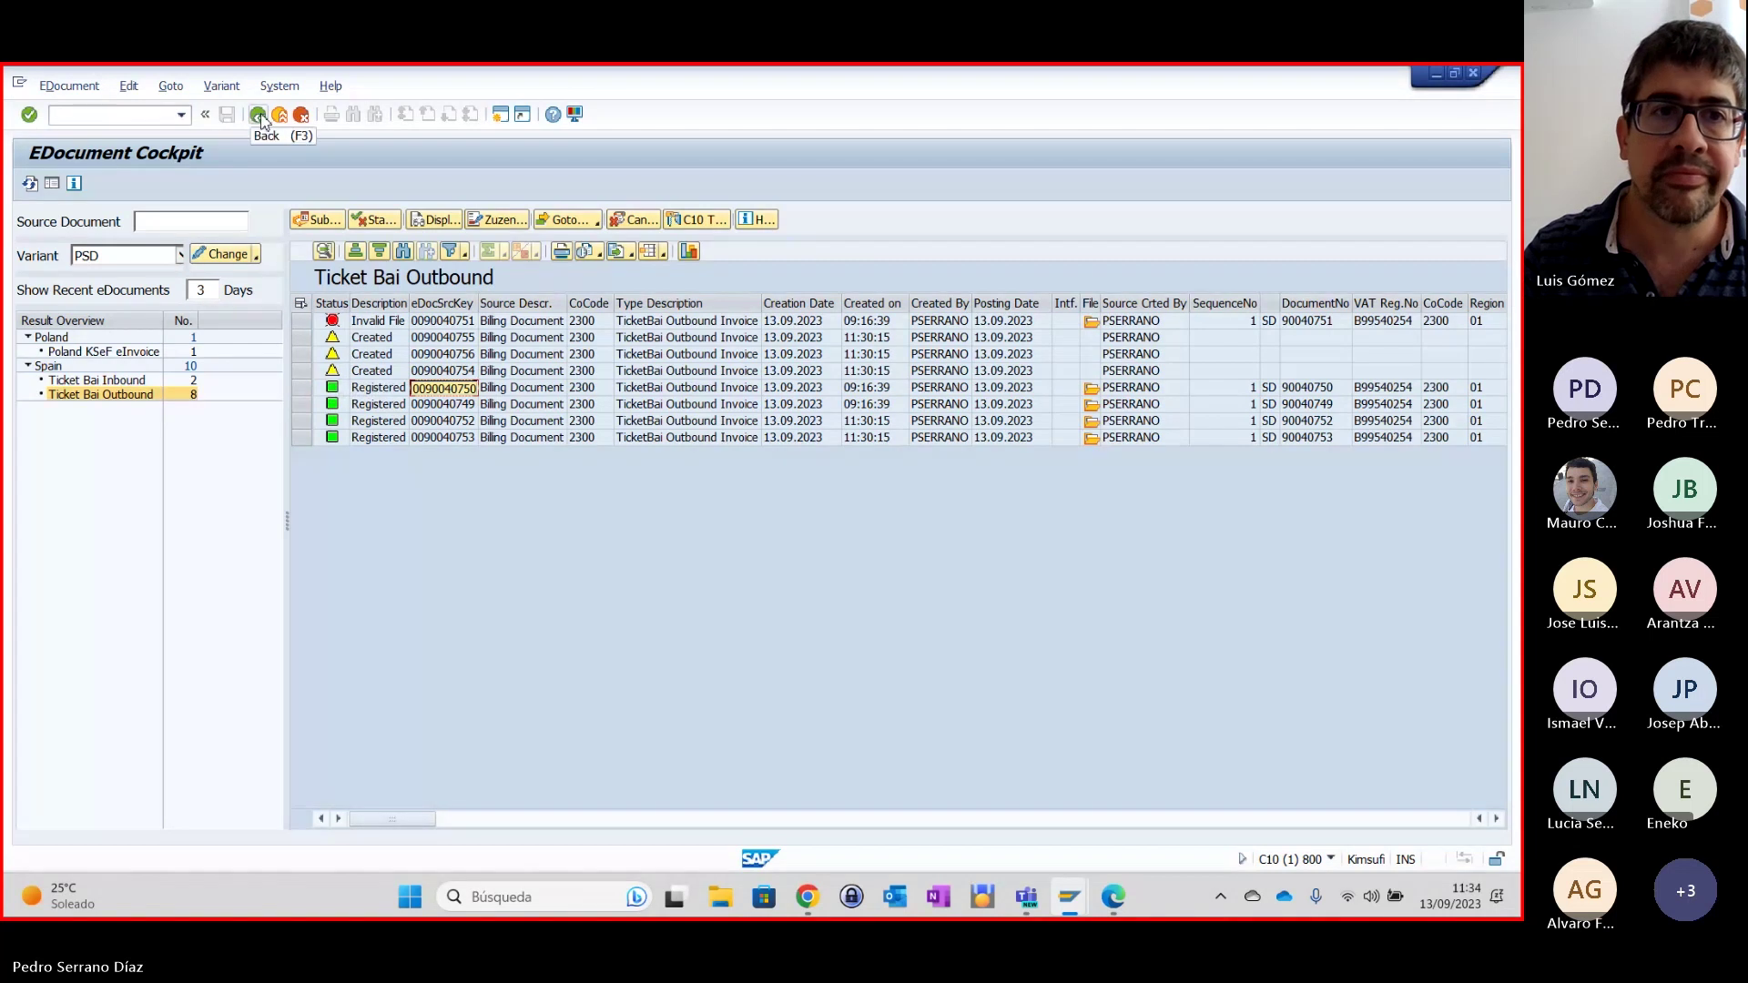
pyautogui.moveTo(1075, 897)
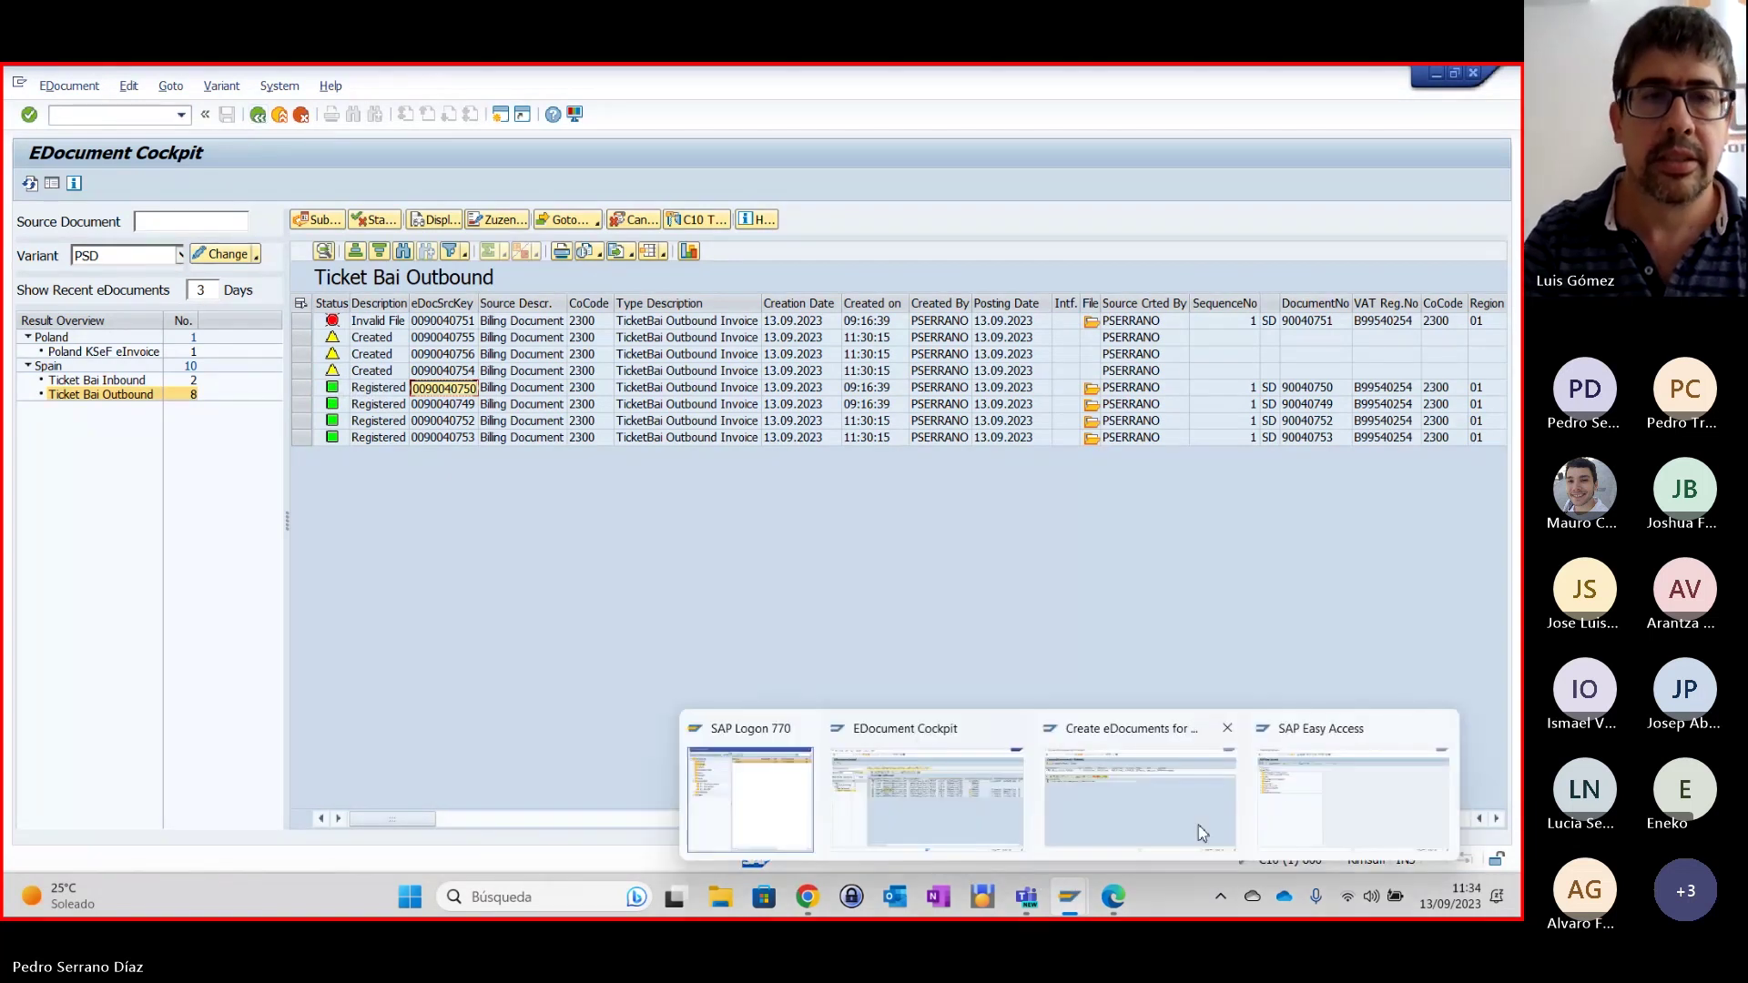
pyautogui.click(1324, 783)
pyautogui.click(181, 113)
pyautogui.click(99, 136)
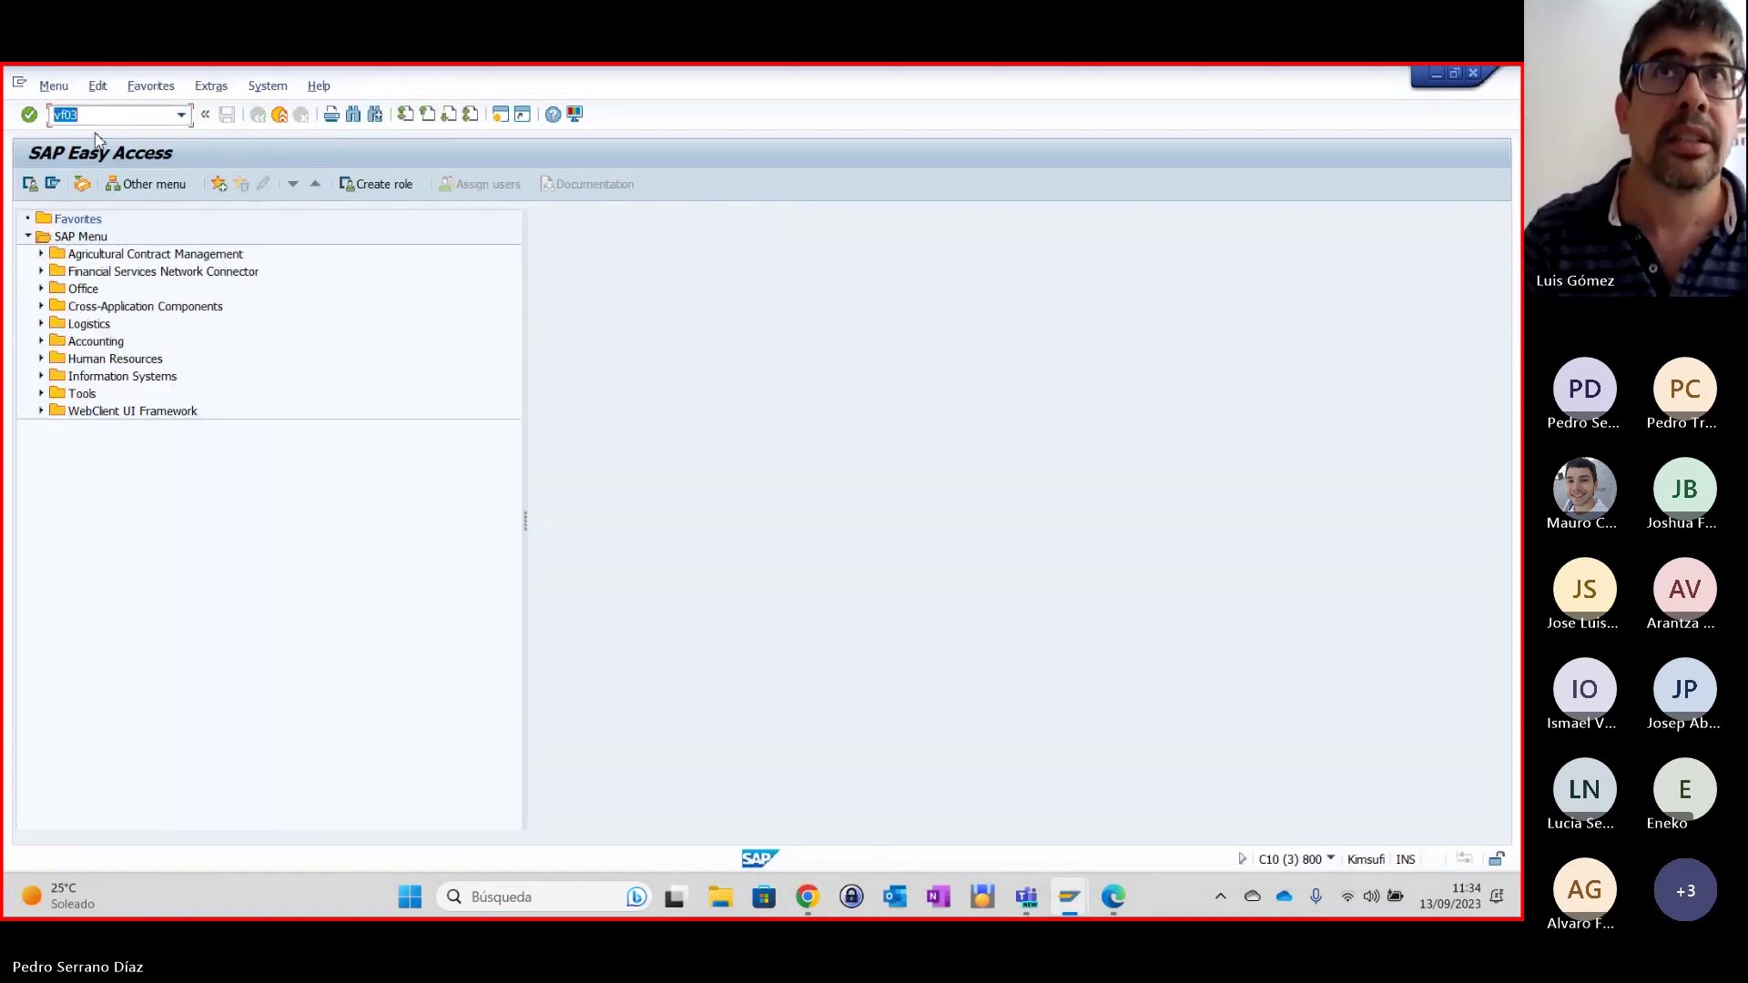
pyautogui.press('Return')
pyautogui.hotkey('ctrl', 'v')
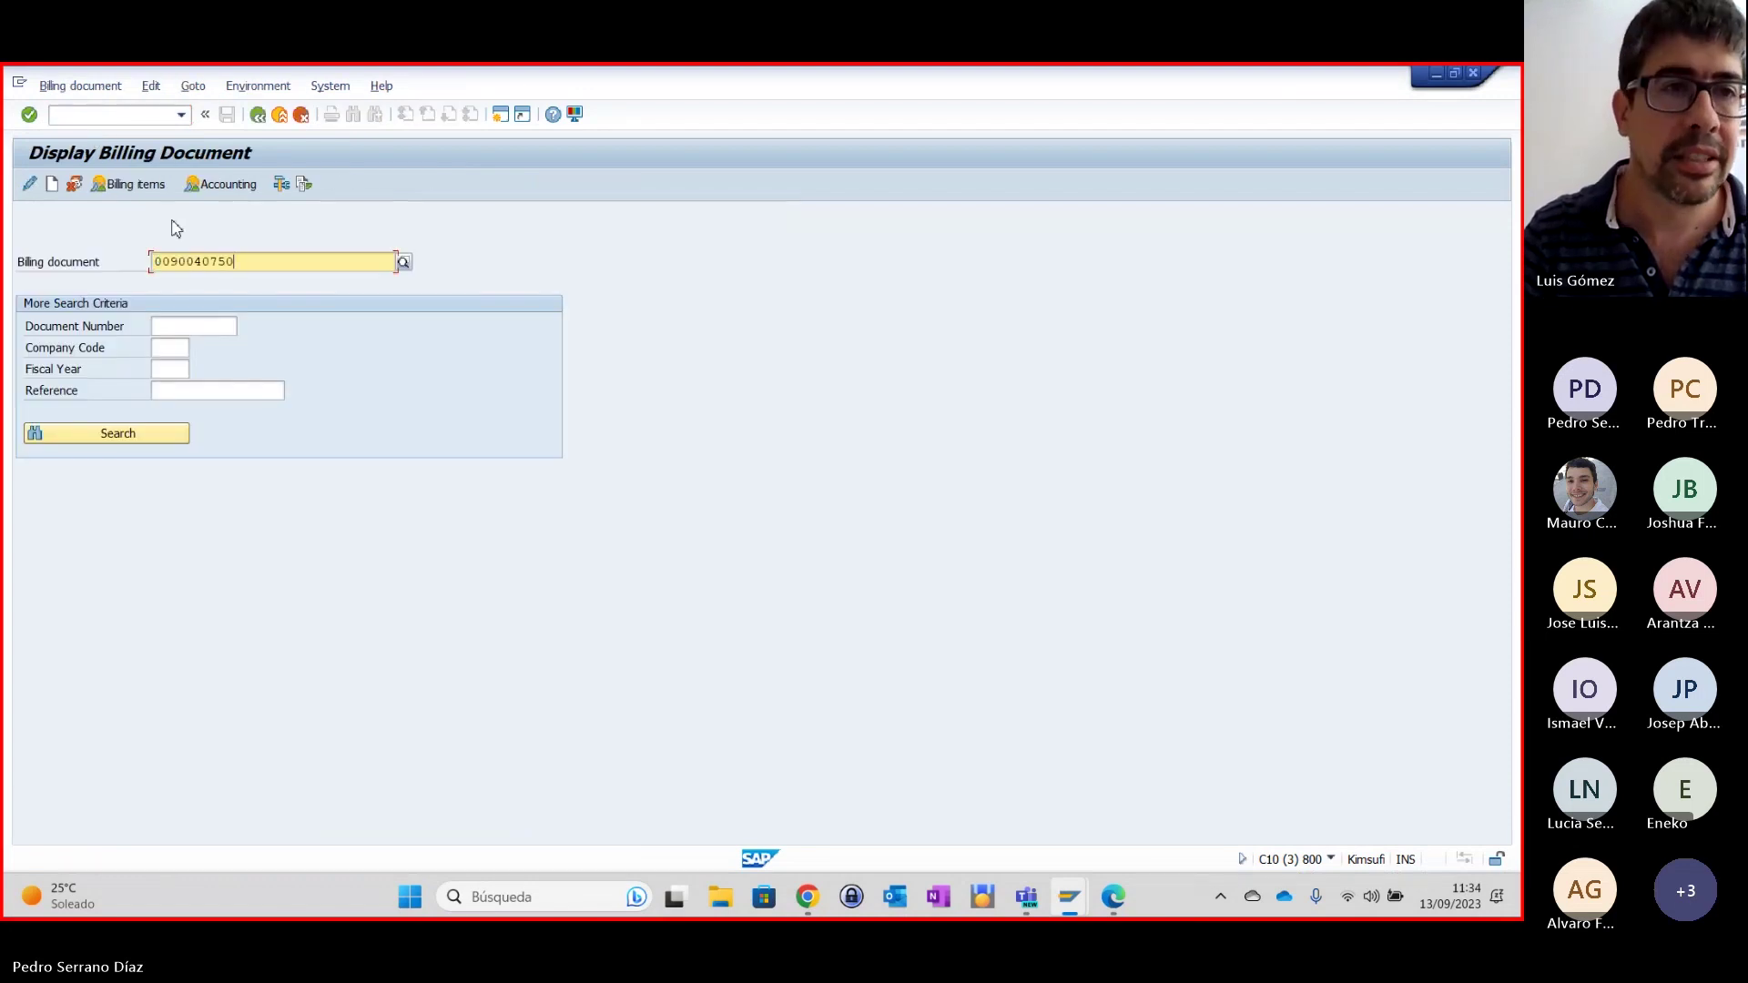
pyautogui.press('Return')
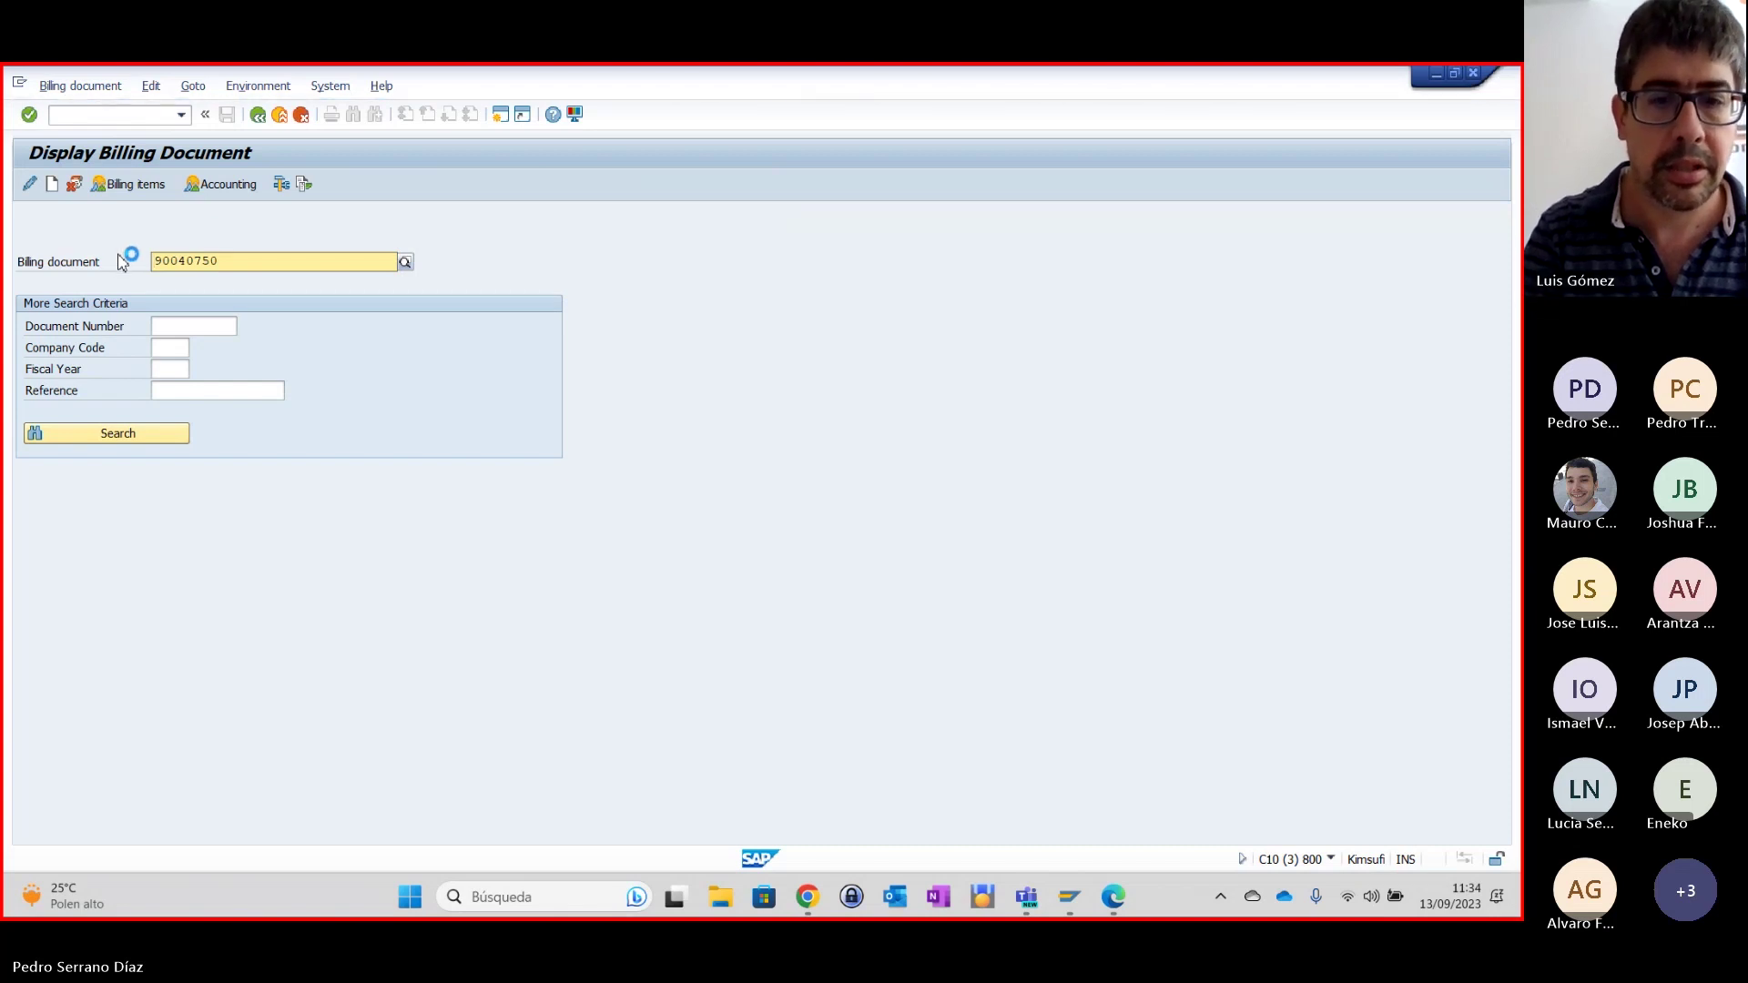
pyautogui.click(259, 115)
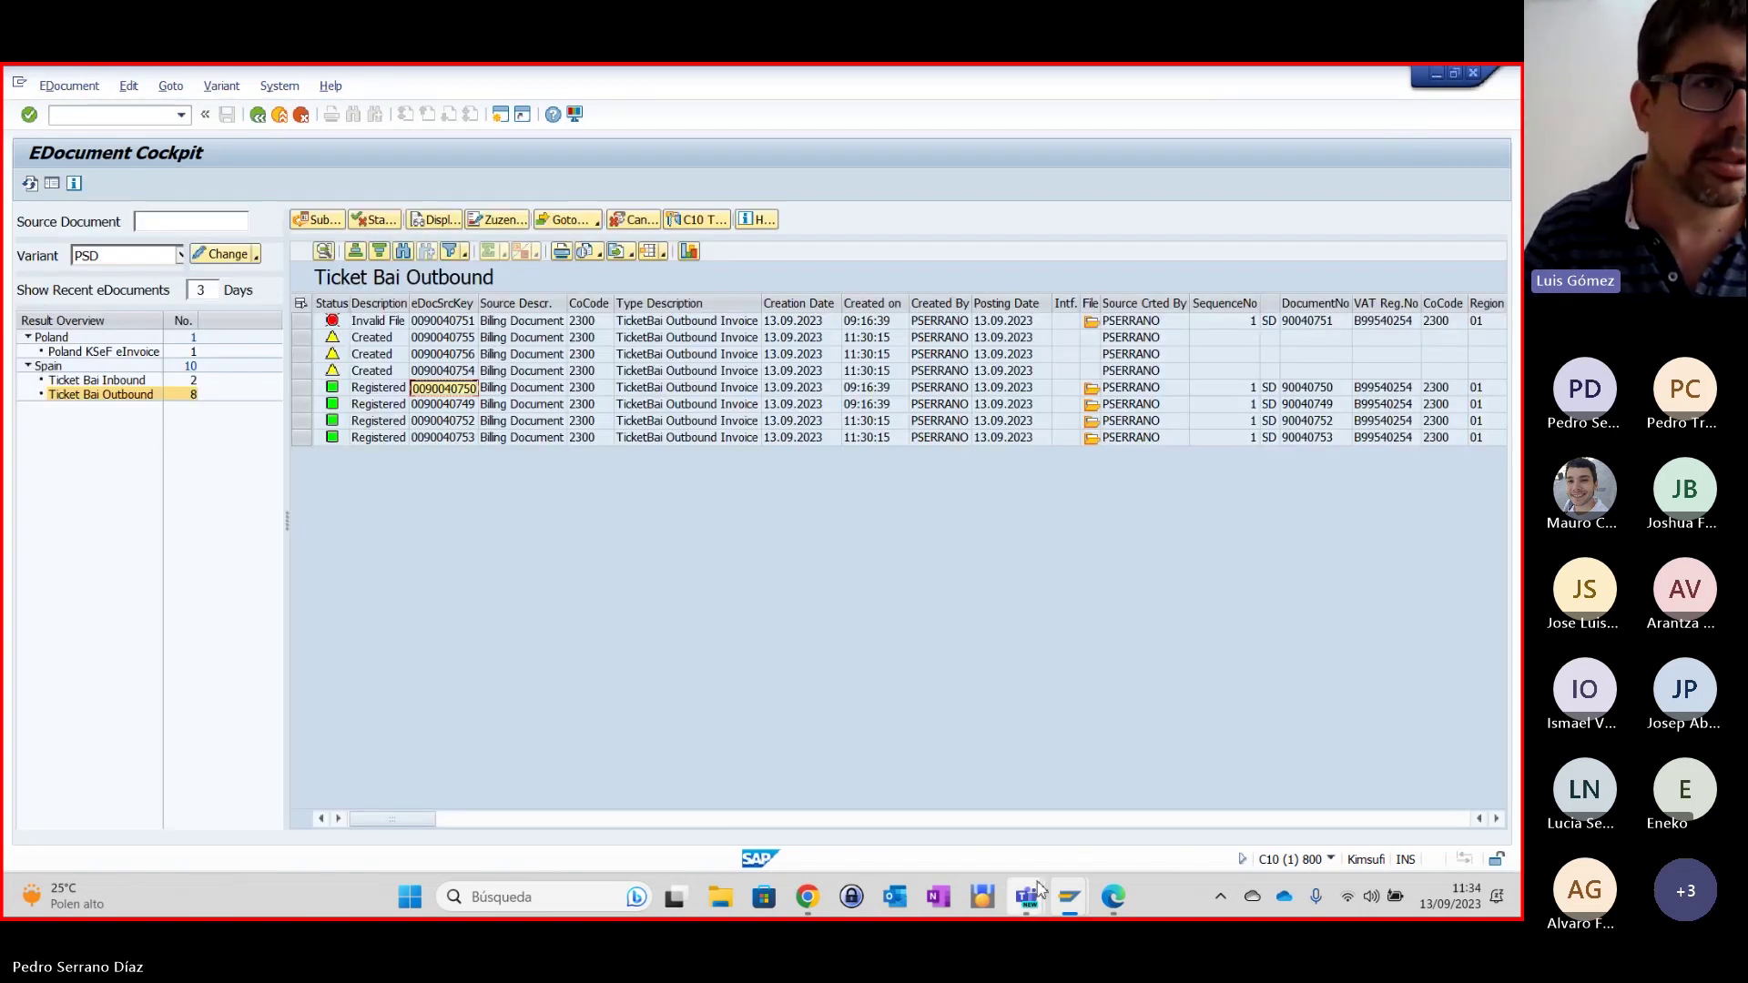
pyautogui.moveTo(1072, 906)
pyautogui.click(1353, 798)
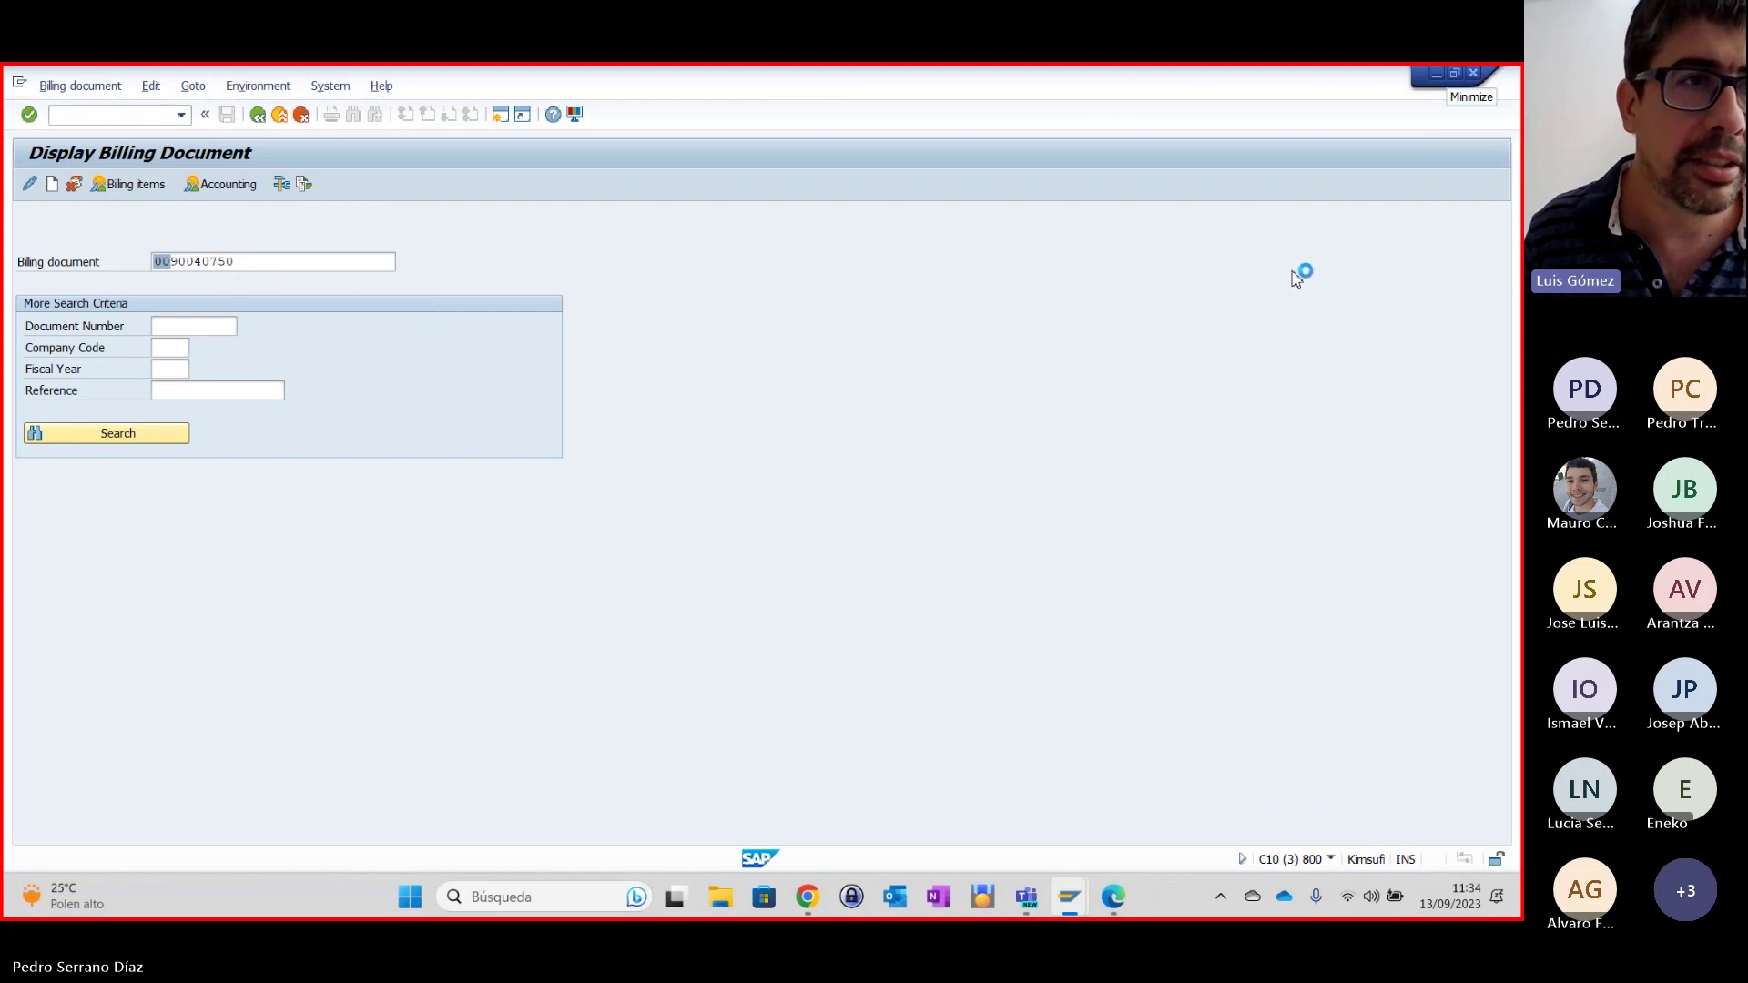
pyautogui.click(1436, 75)
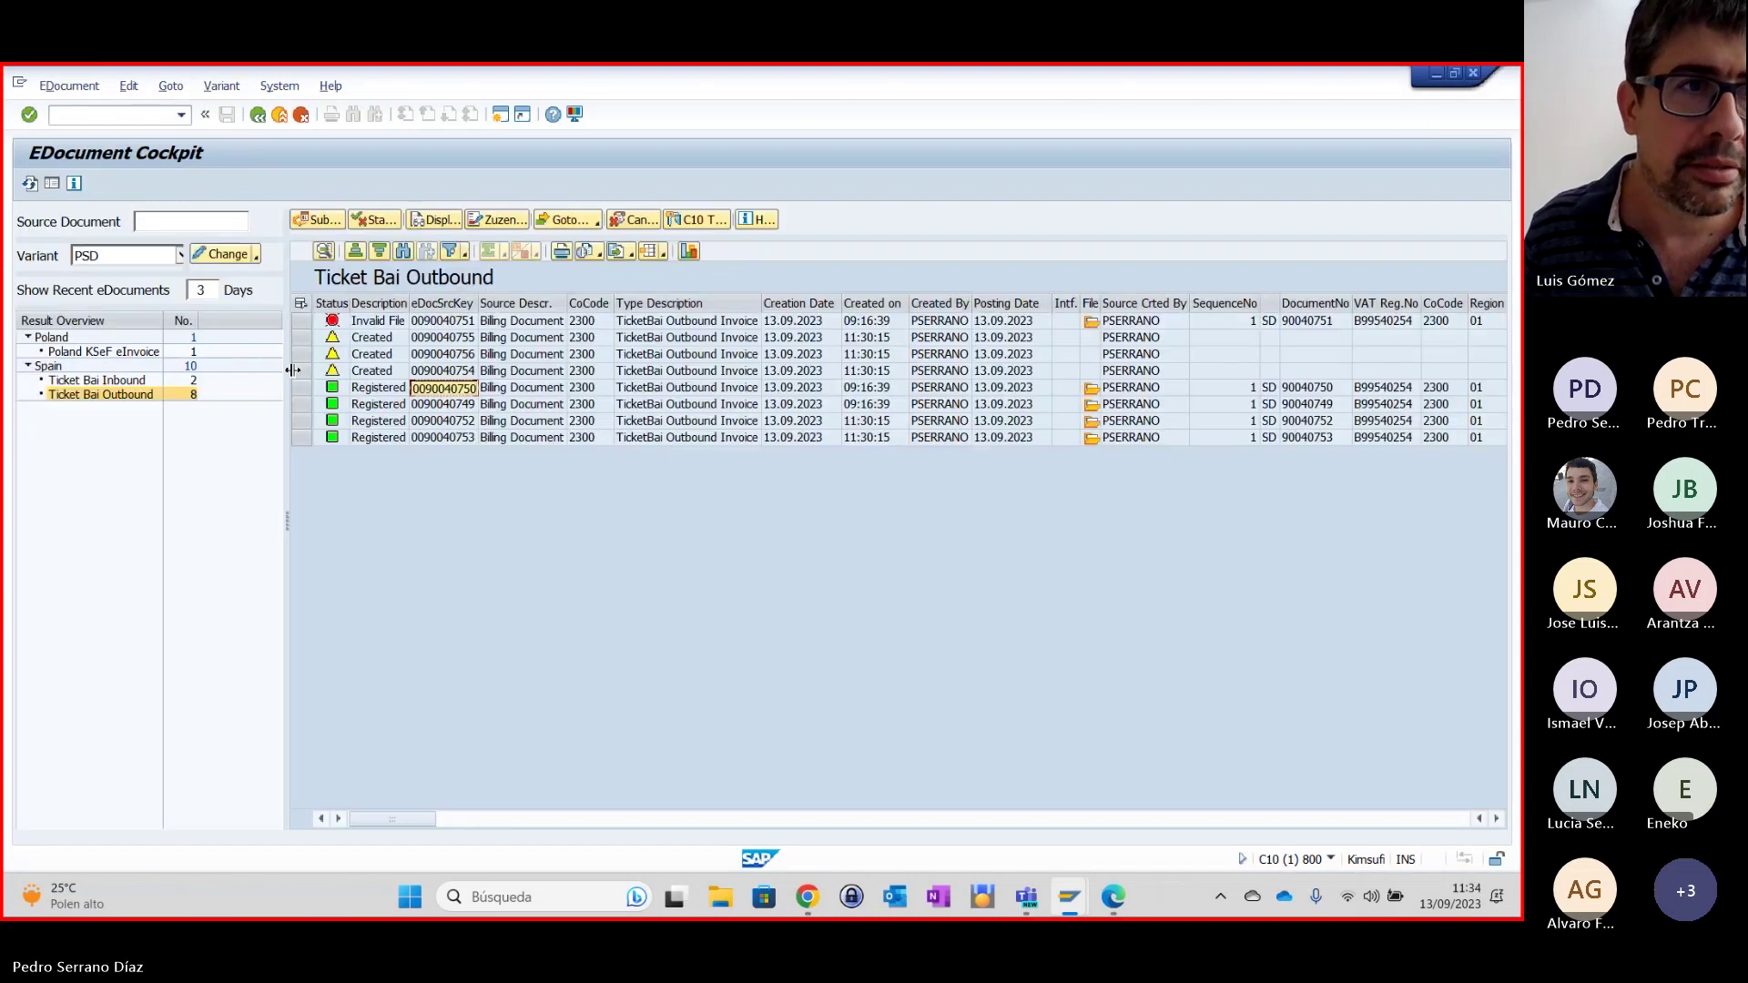
pyautogui.moveTo(1069, 894)
pyautogui.click(1357, 798)
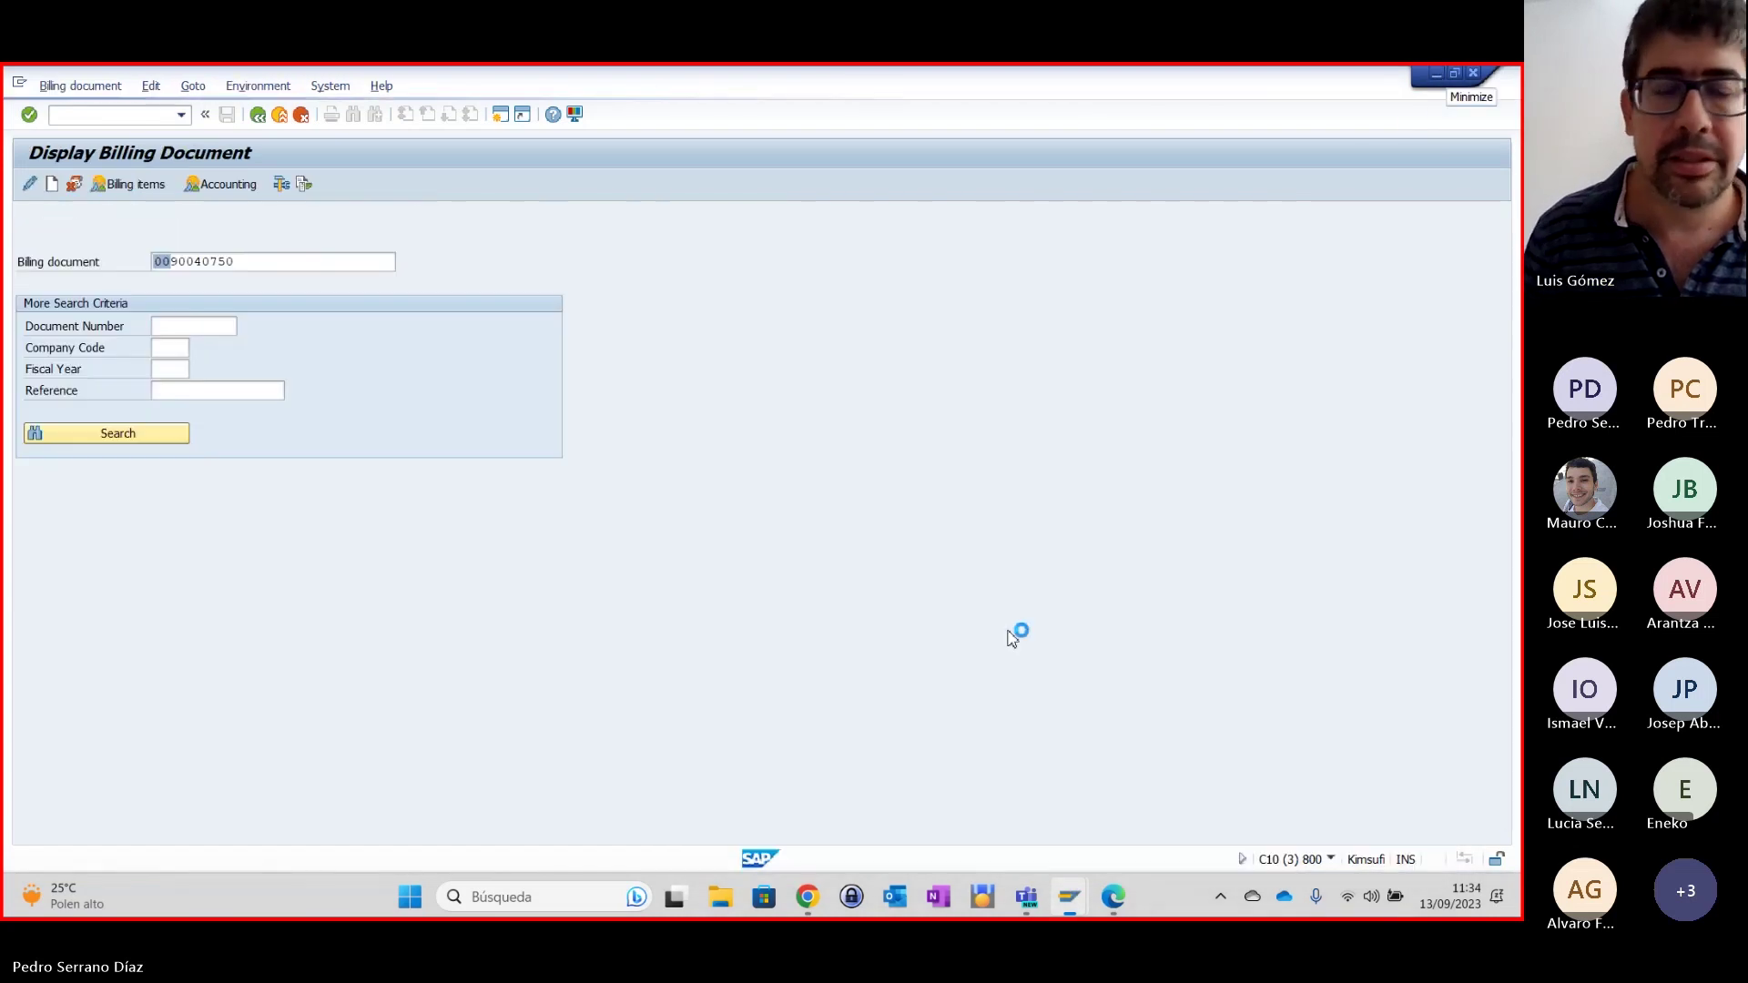
# Stop the running Display Billing Document transaction, check that its session is released, and return to the EDocument Cockpit.
pyautogui.click(80, 86)
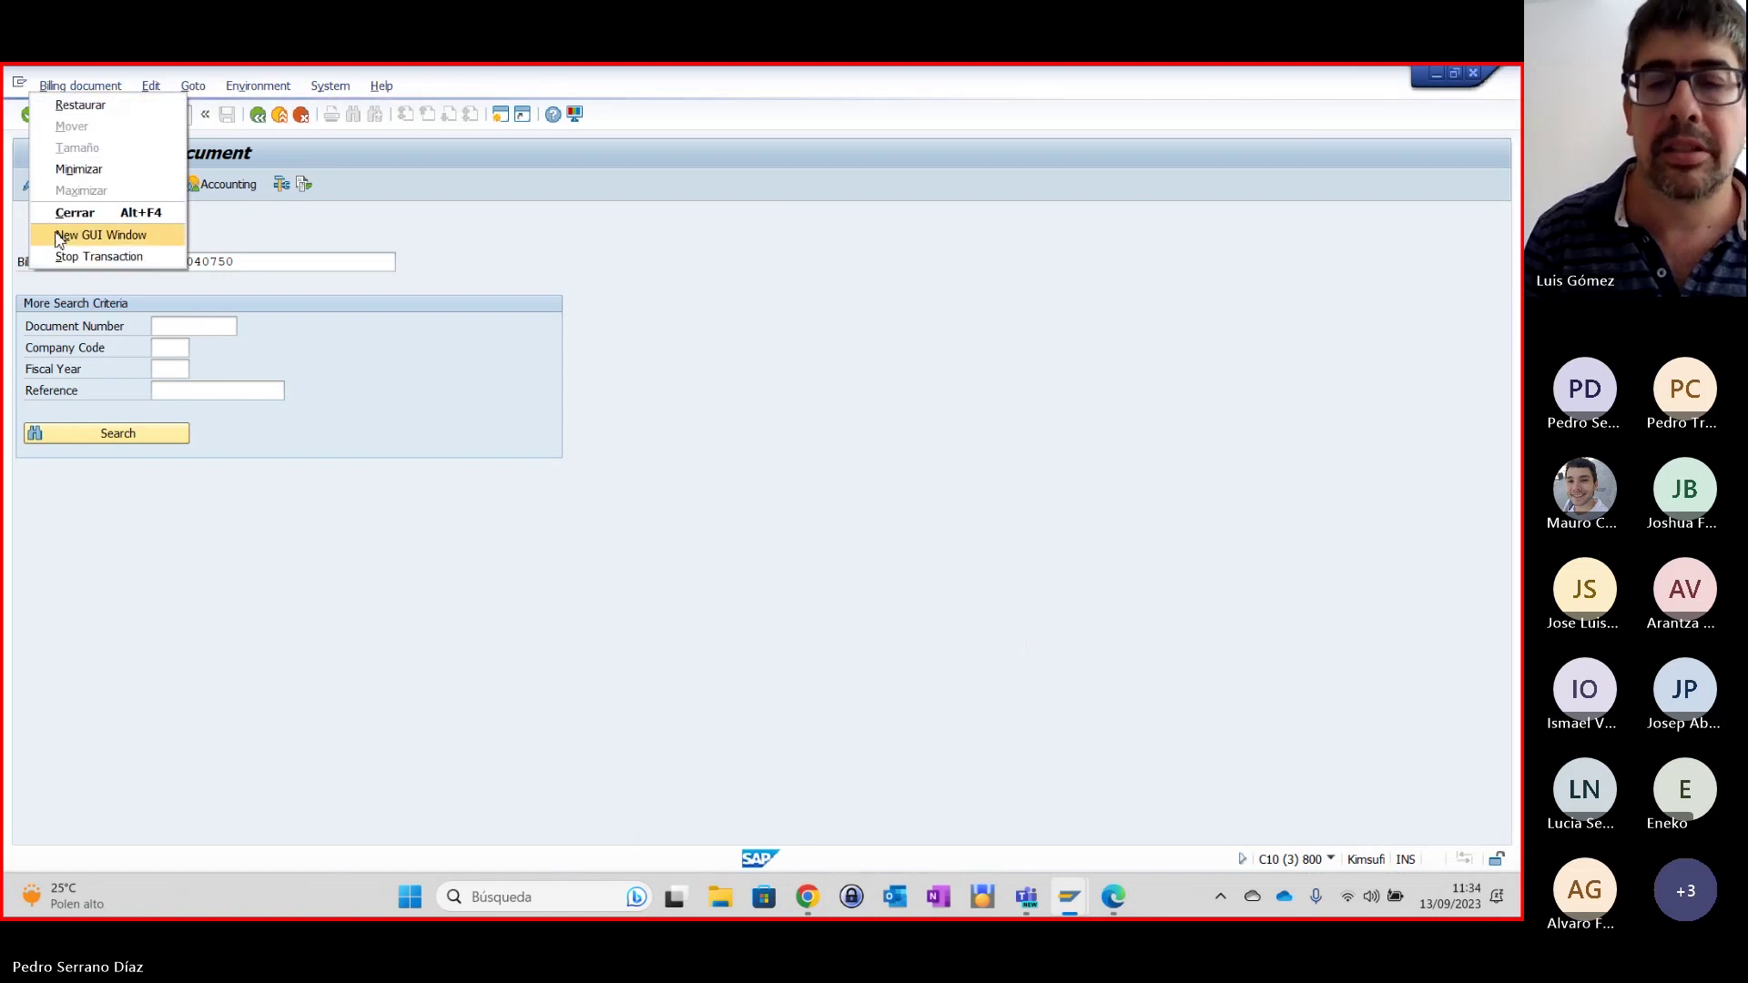
pyautogui.click(87, 254)
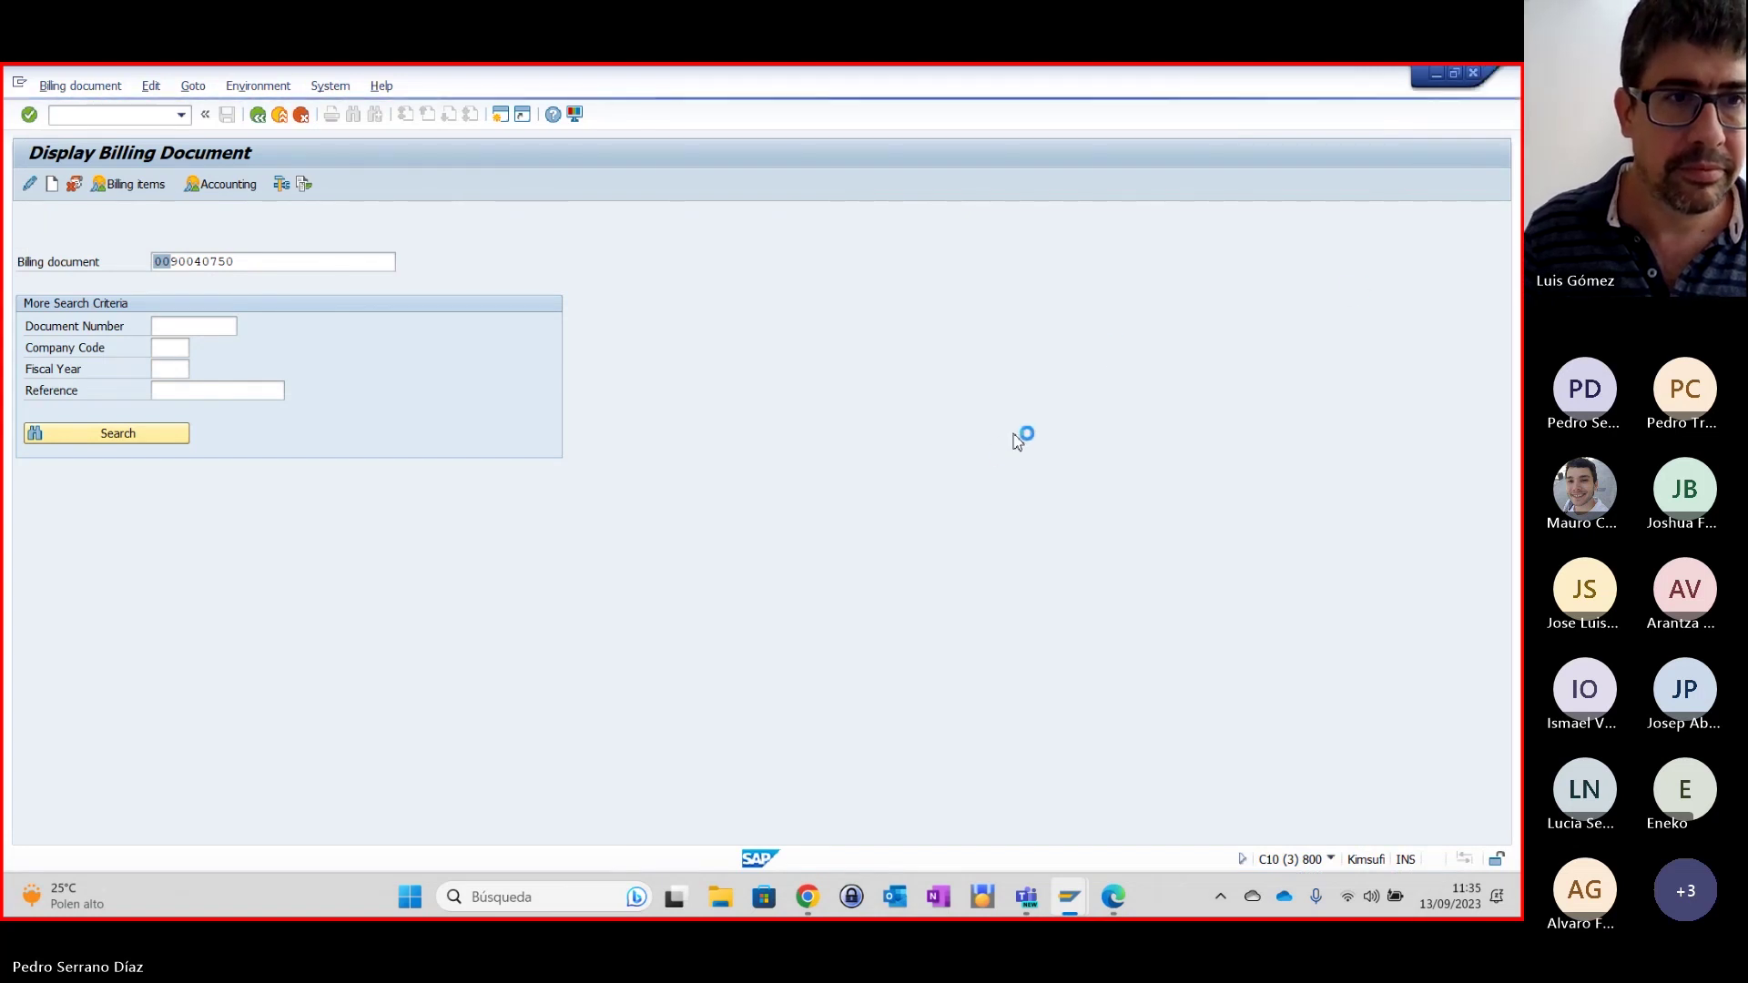
pyautogui.moveTo(1067, 904)
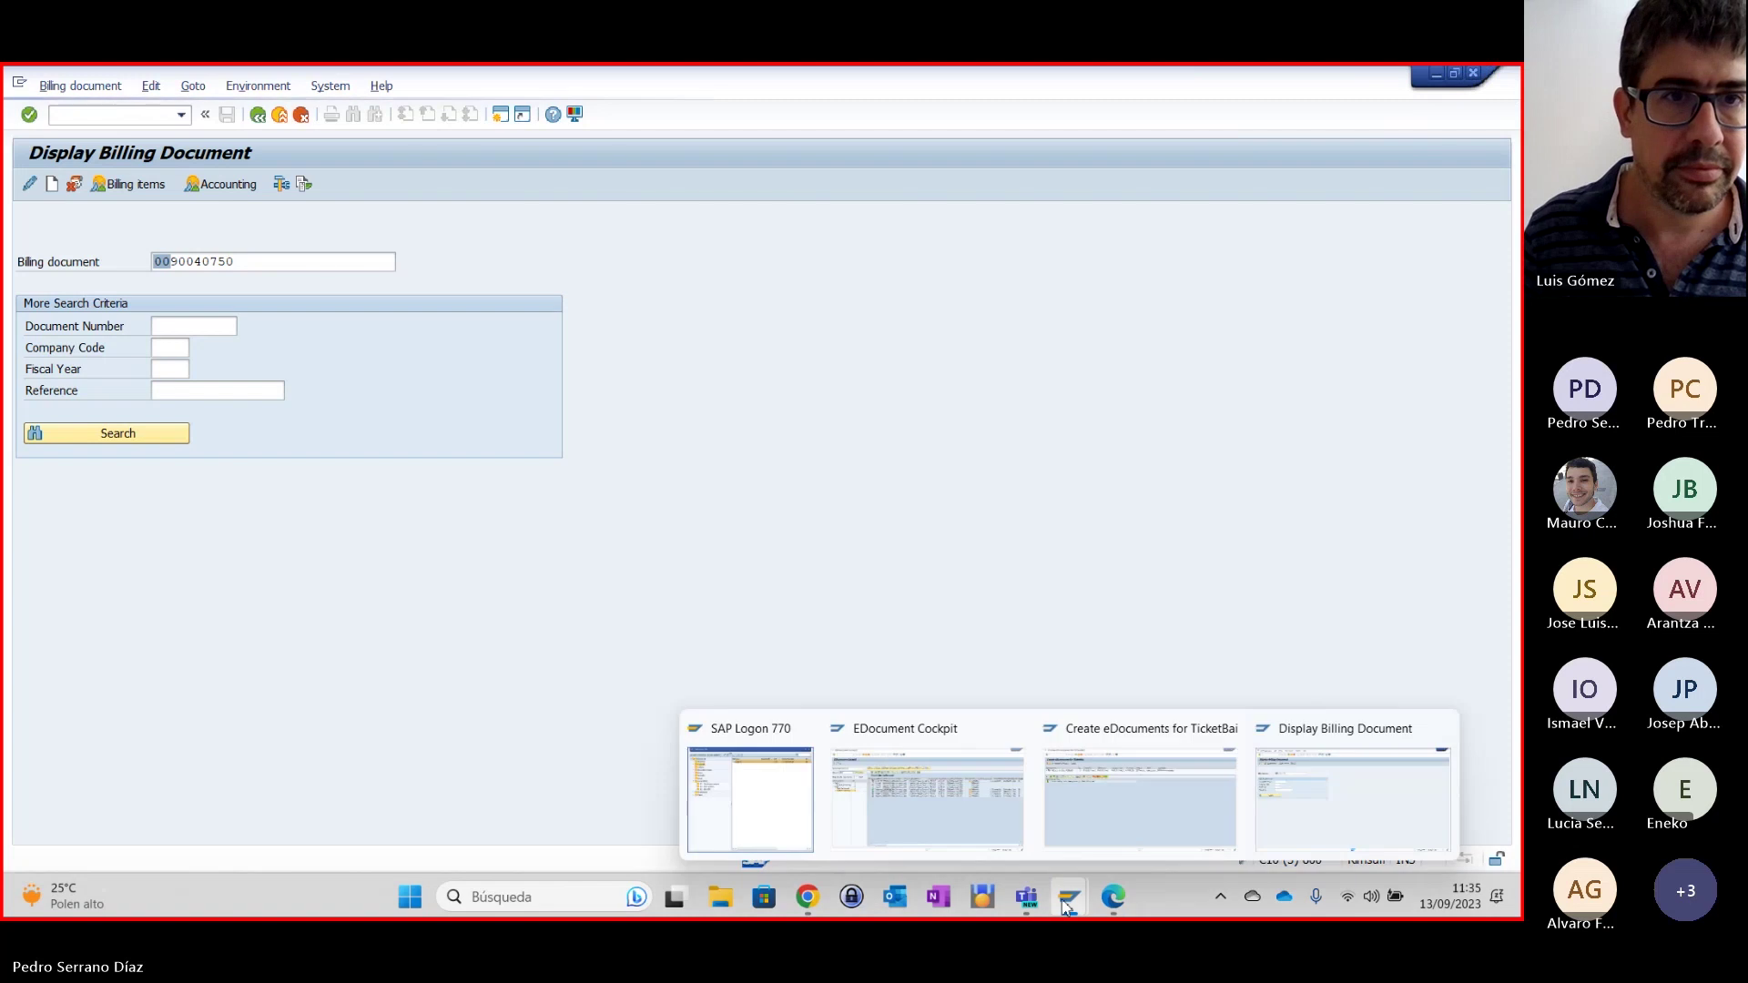
pyautogui.click(980, 804)
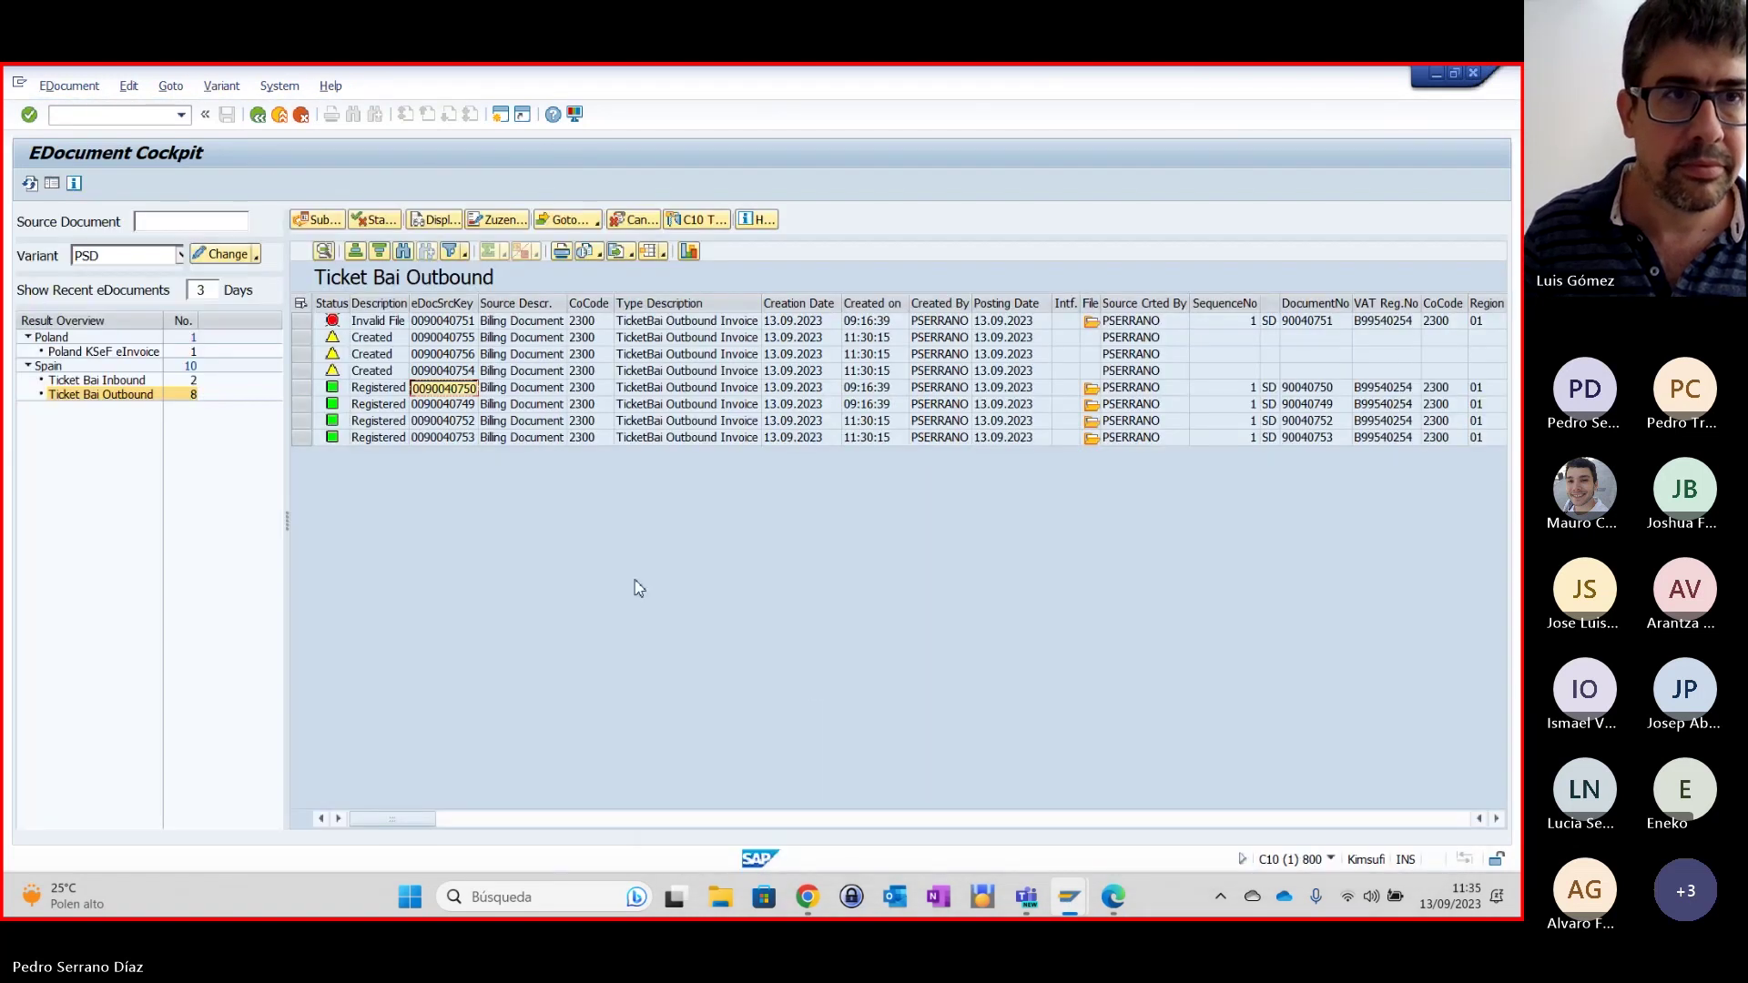
pyautogui.moveTo(1067, 897)
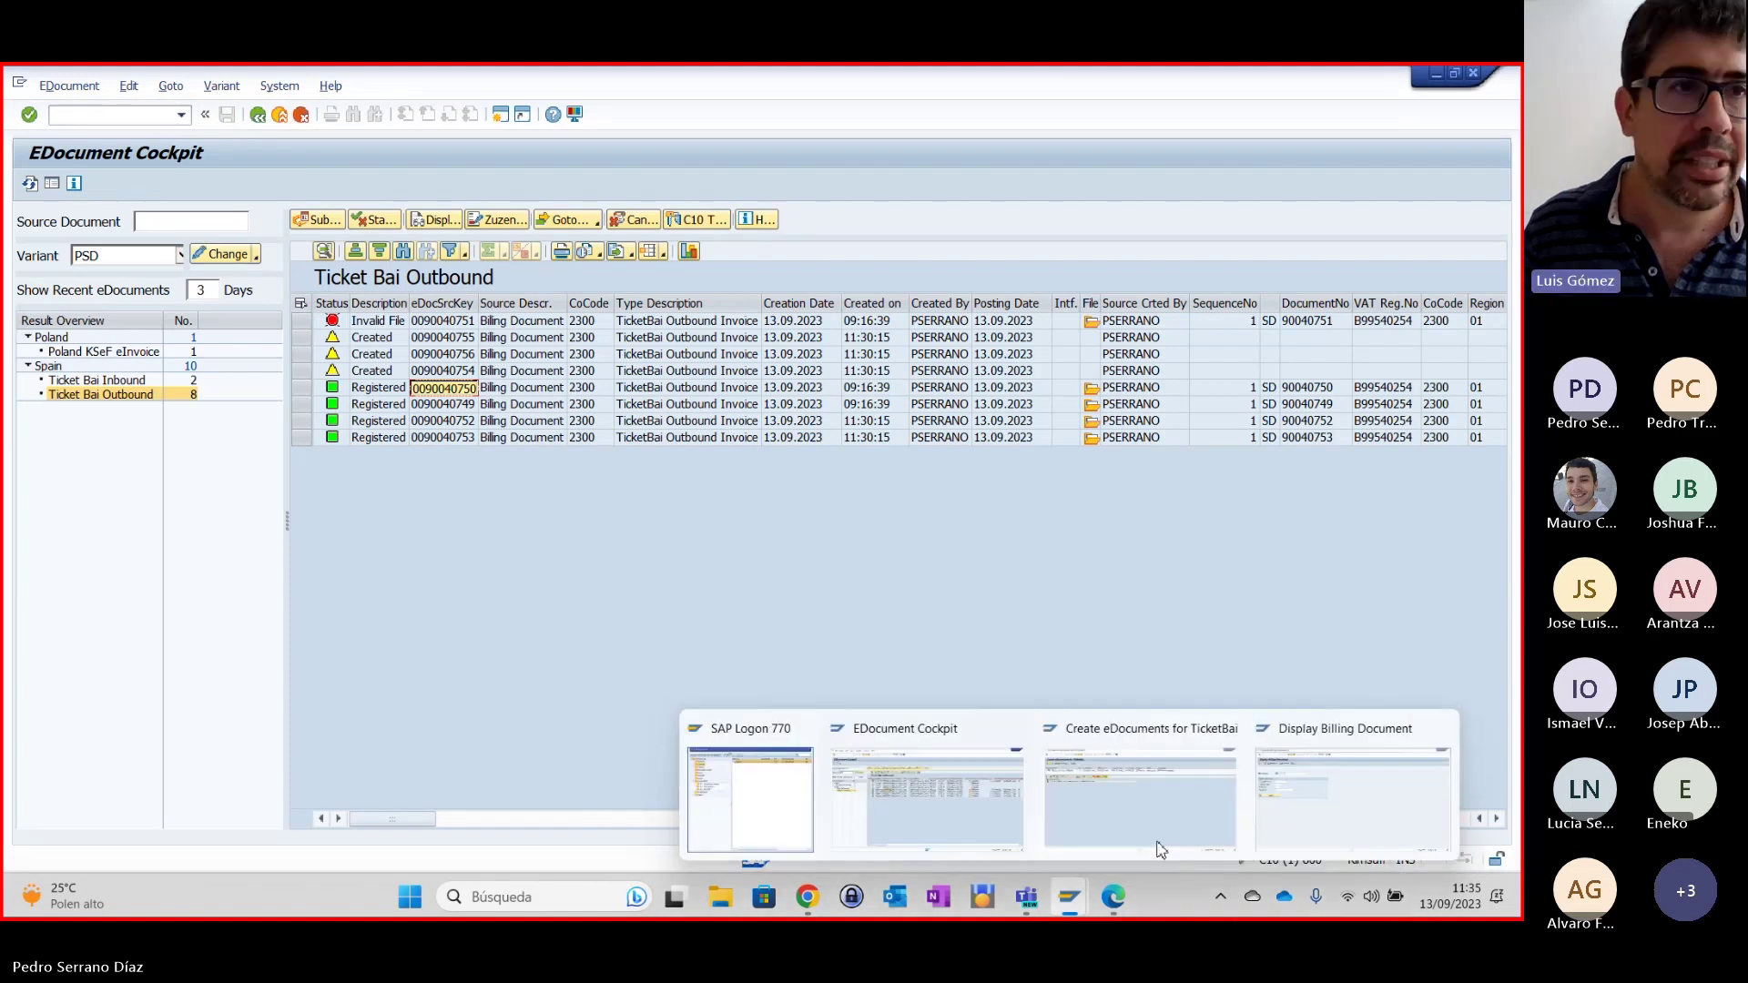
pyautogui.click(1356, 801)
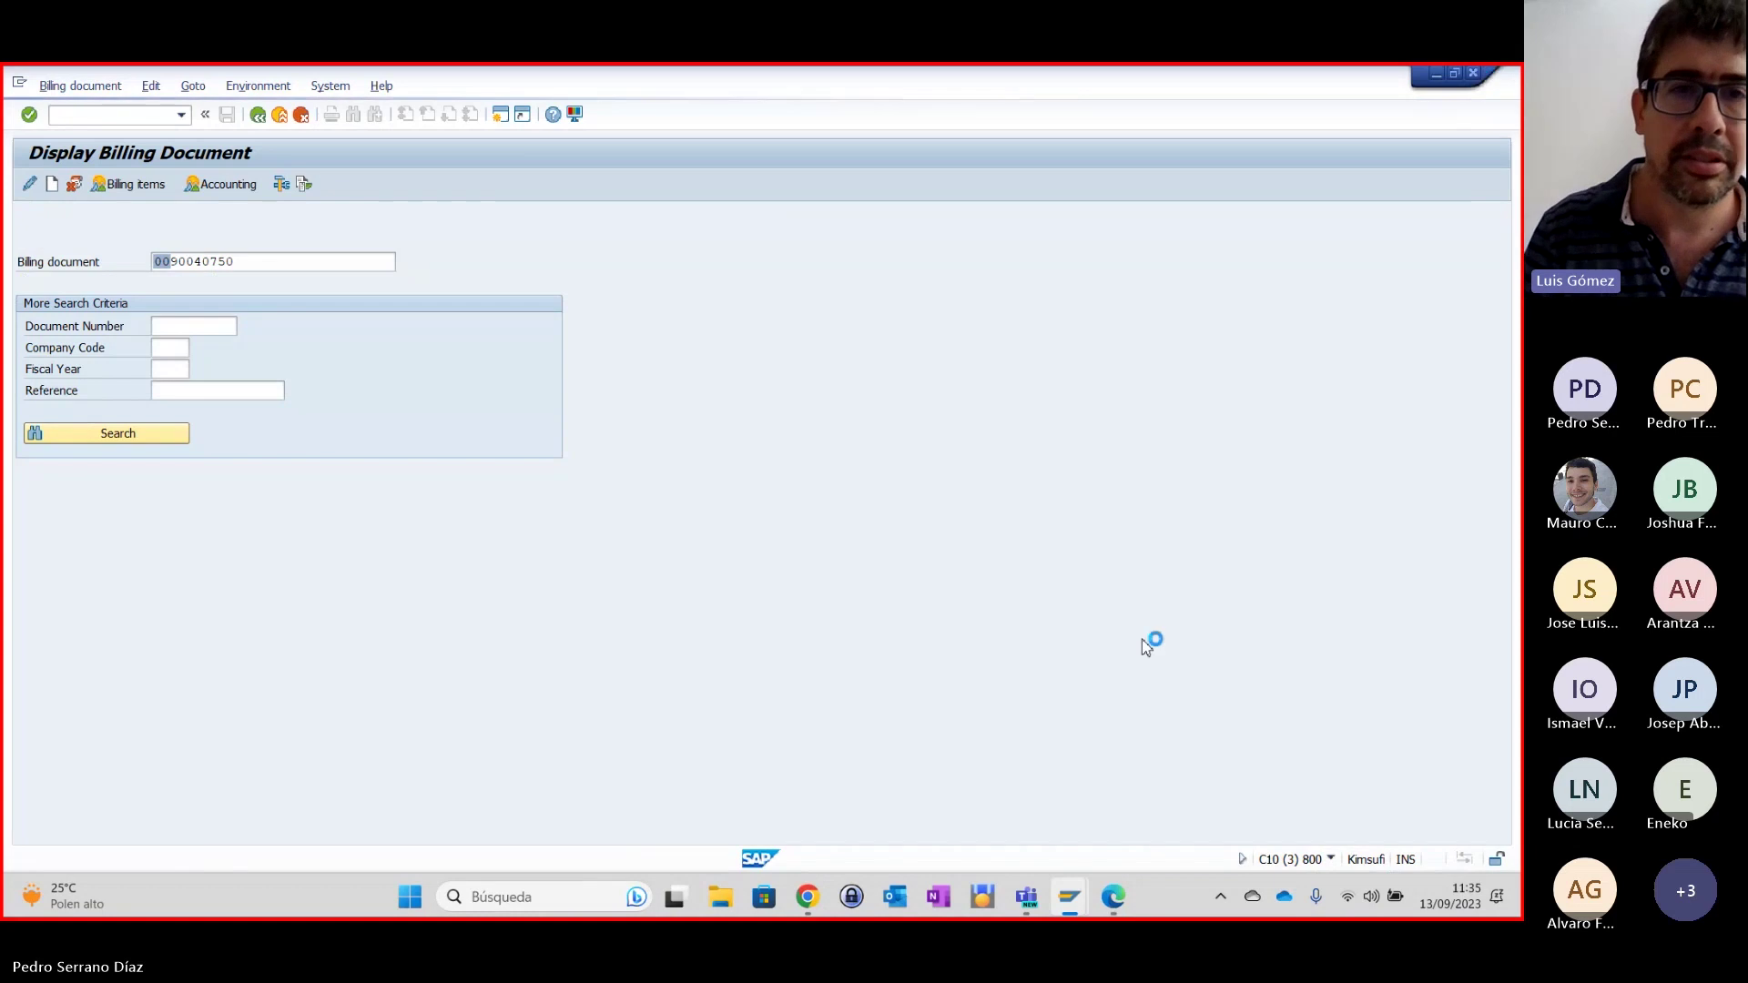
pyautogui.moveTo(1073, 899)
pyautogui.click(963, 817)
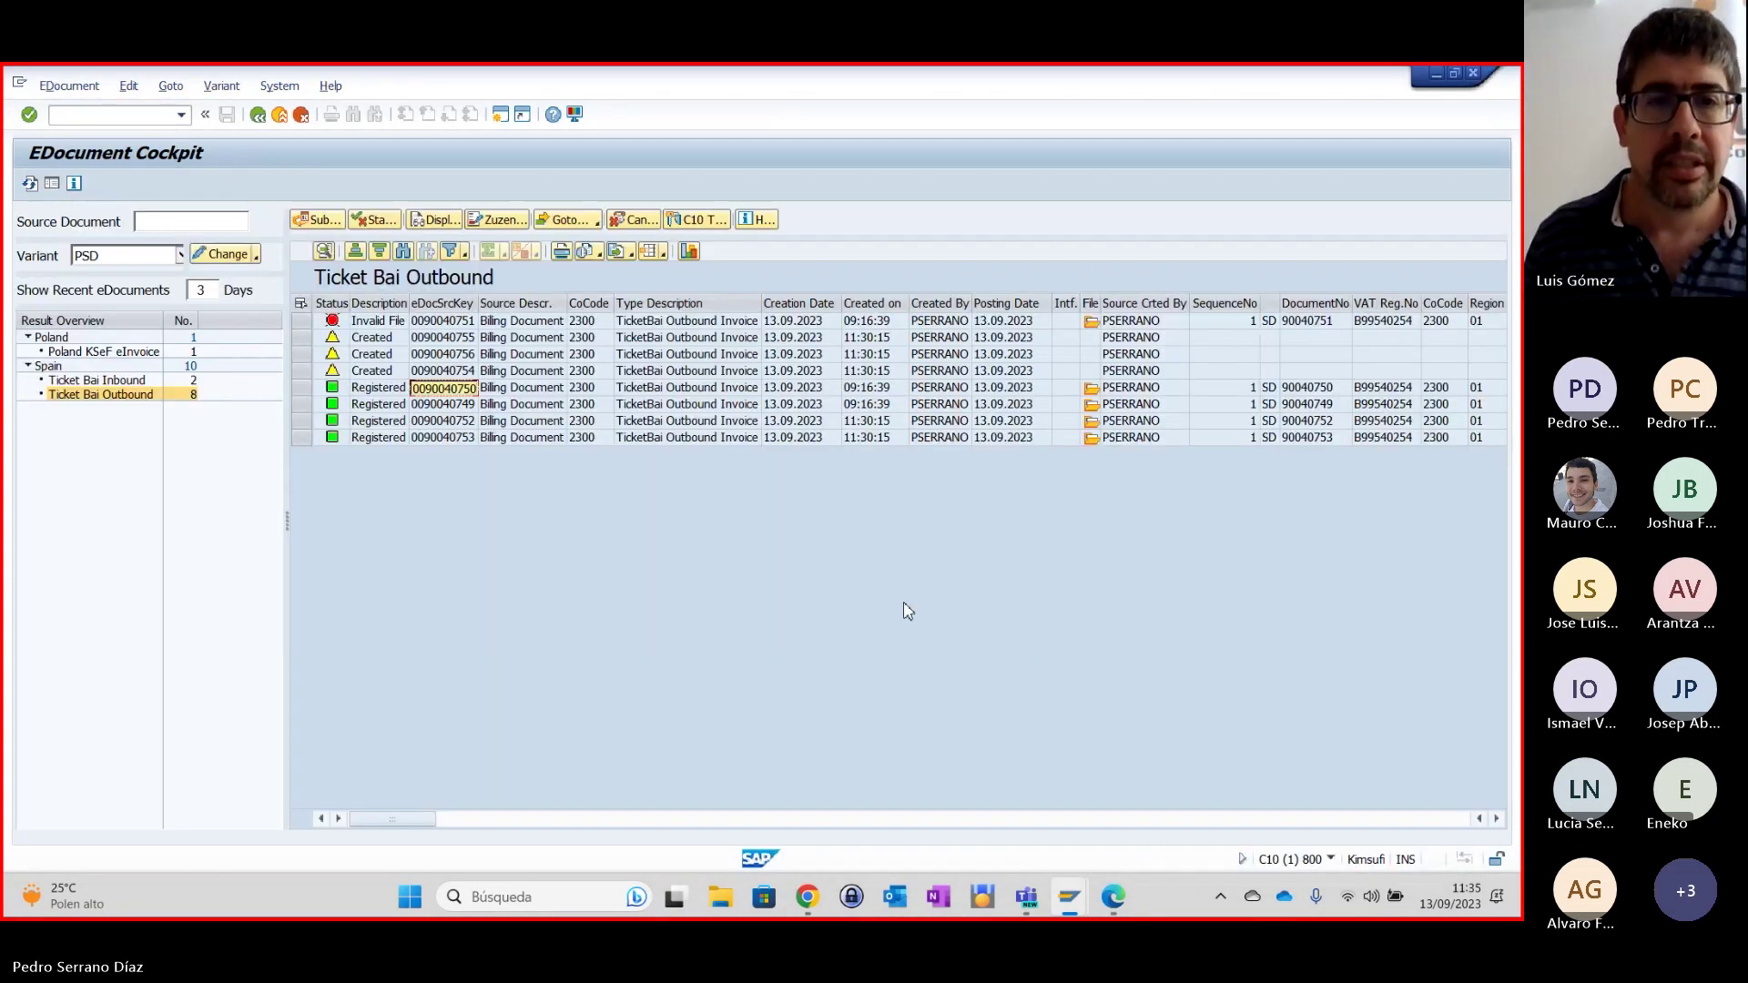
pyautogui.moveTo(1081, 906)
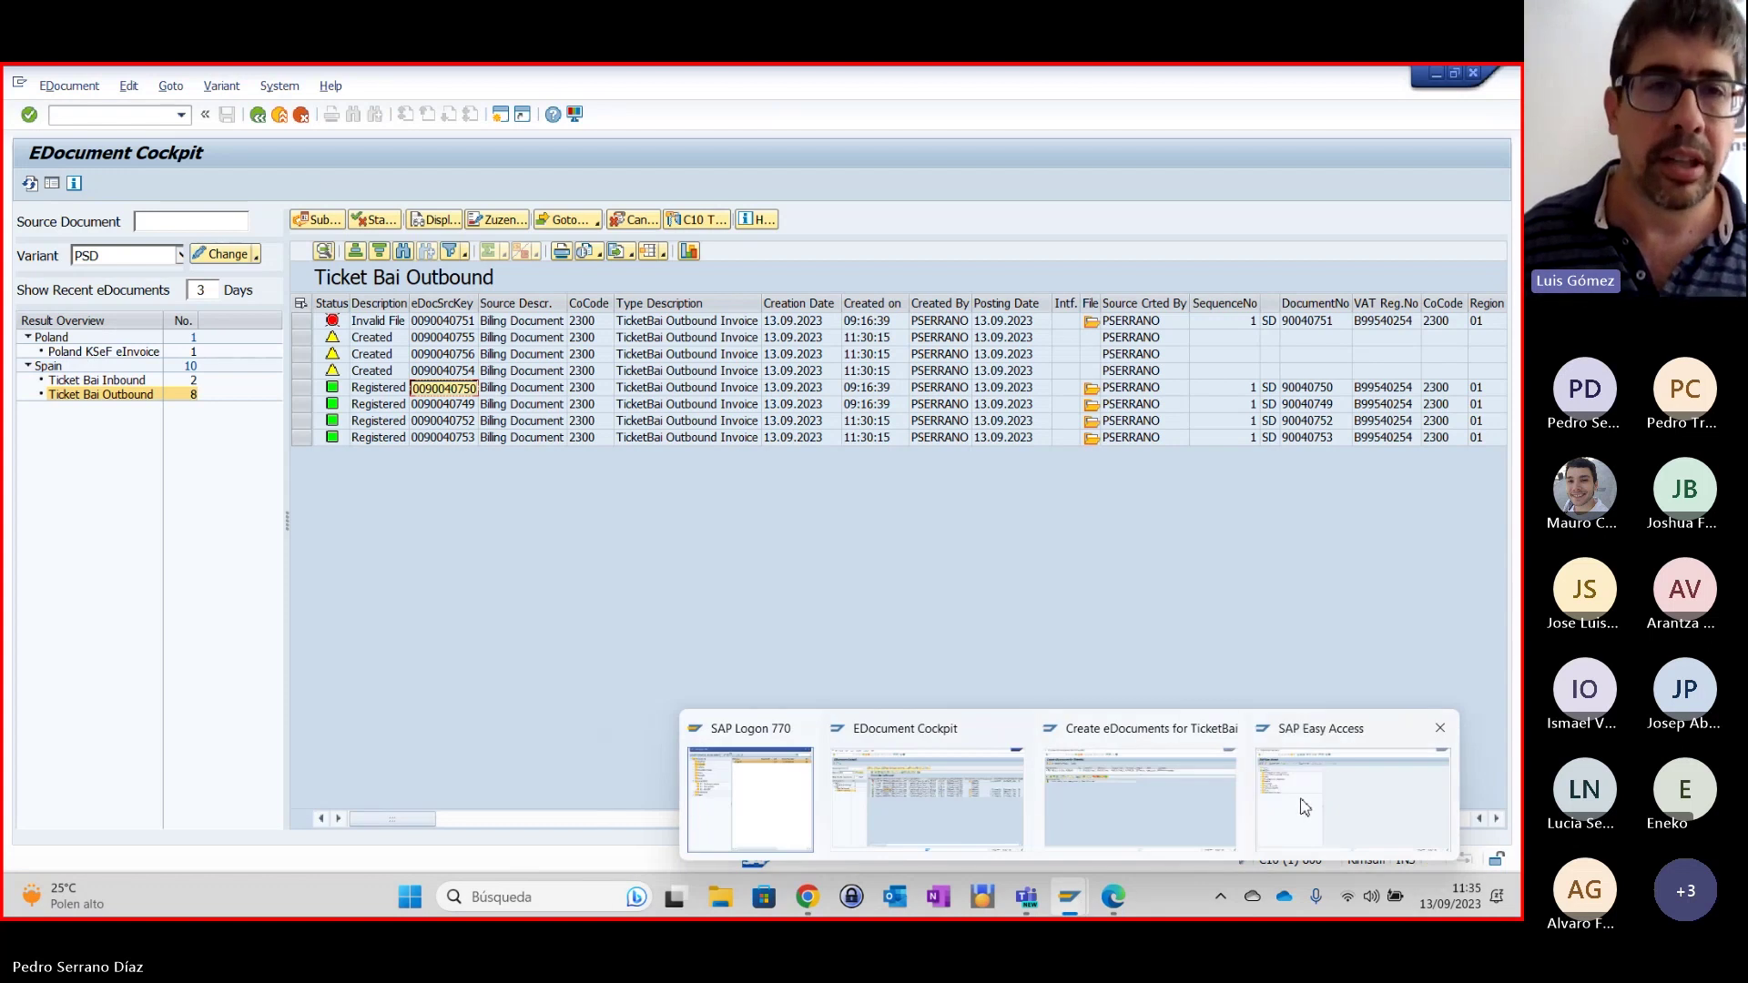
pyautogui.click(1304, 804)
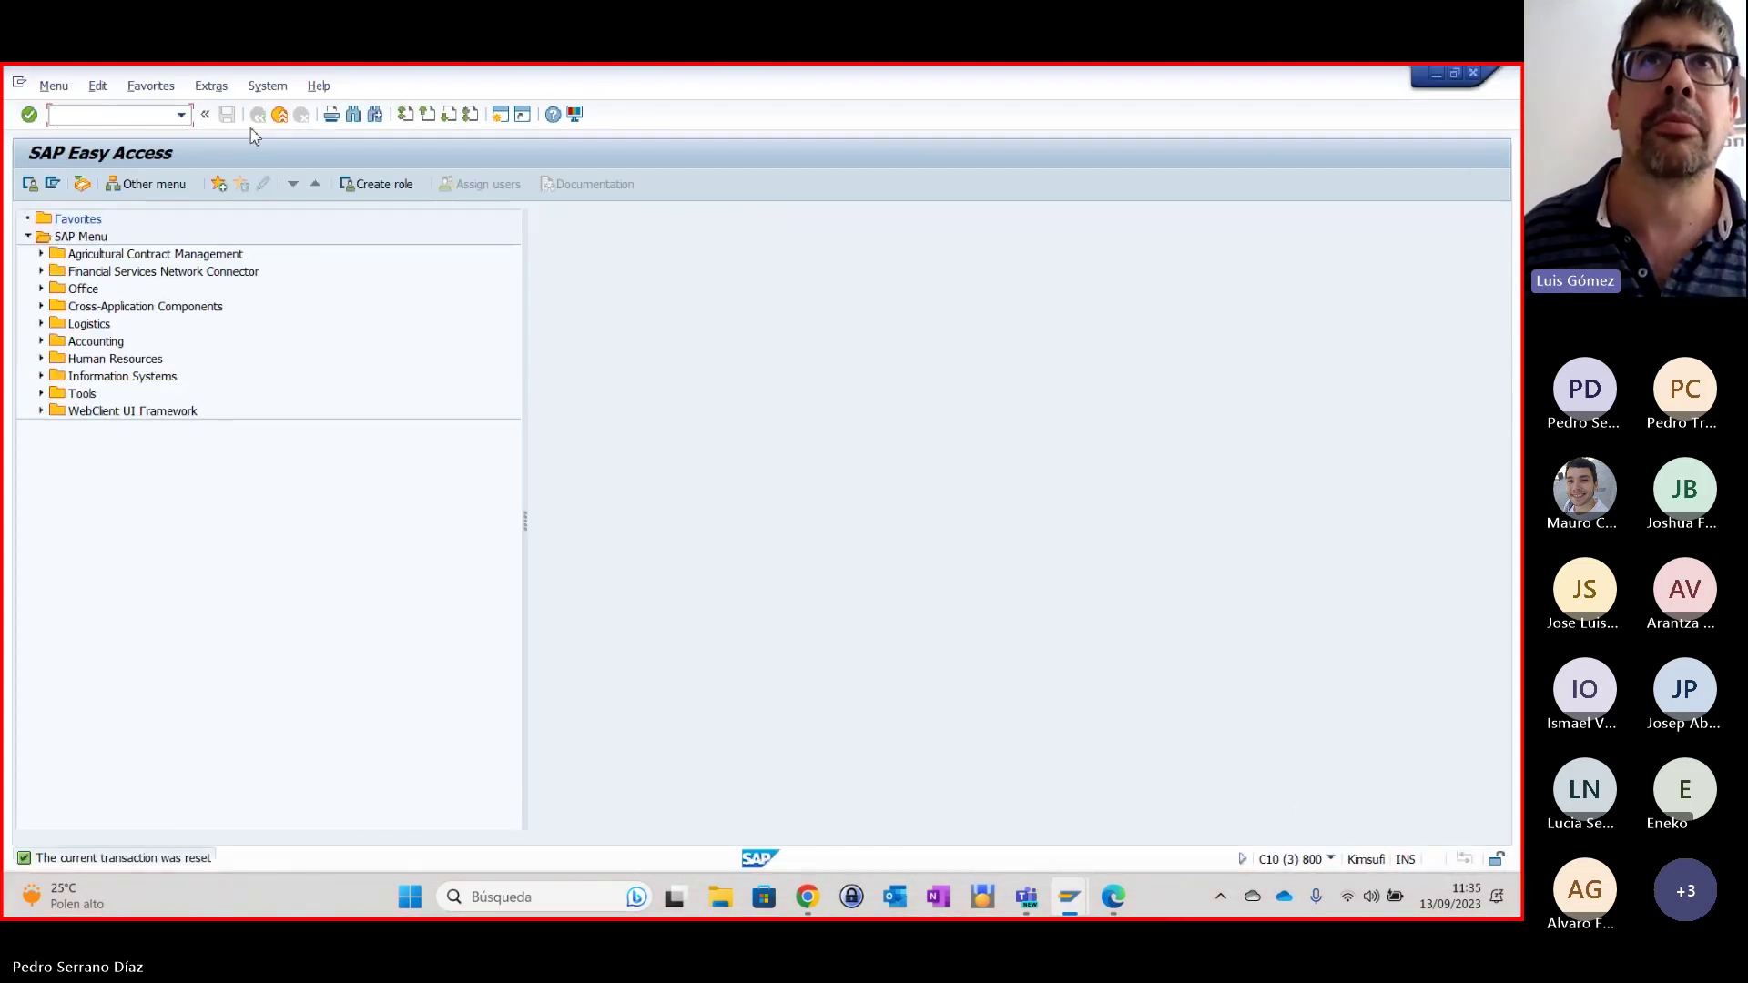
pyautogui.moveTo(1066, 892)
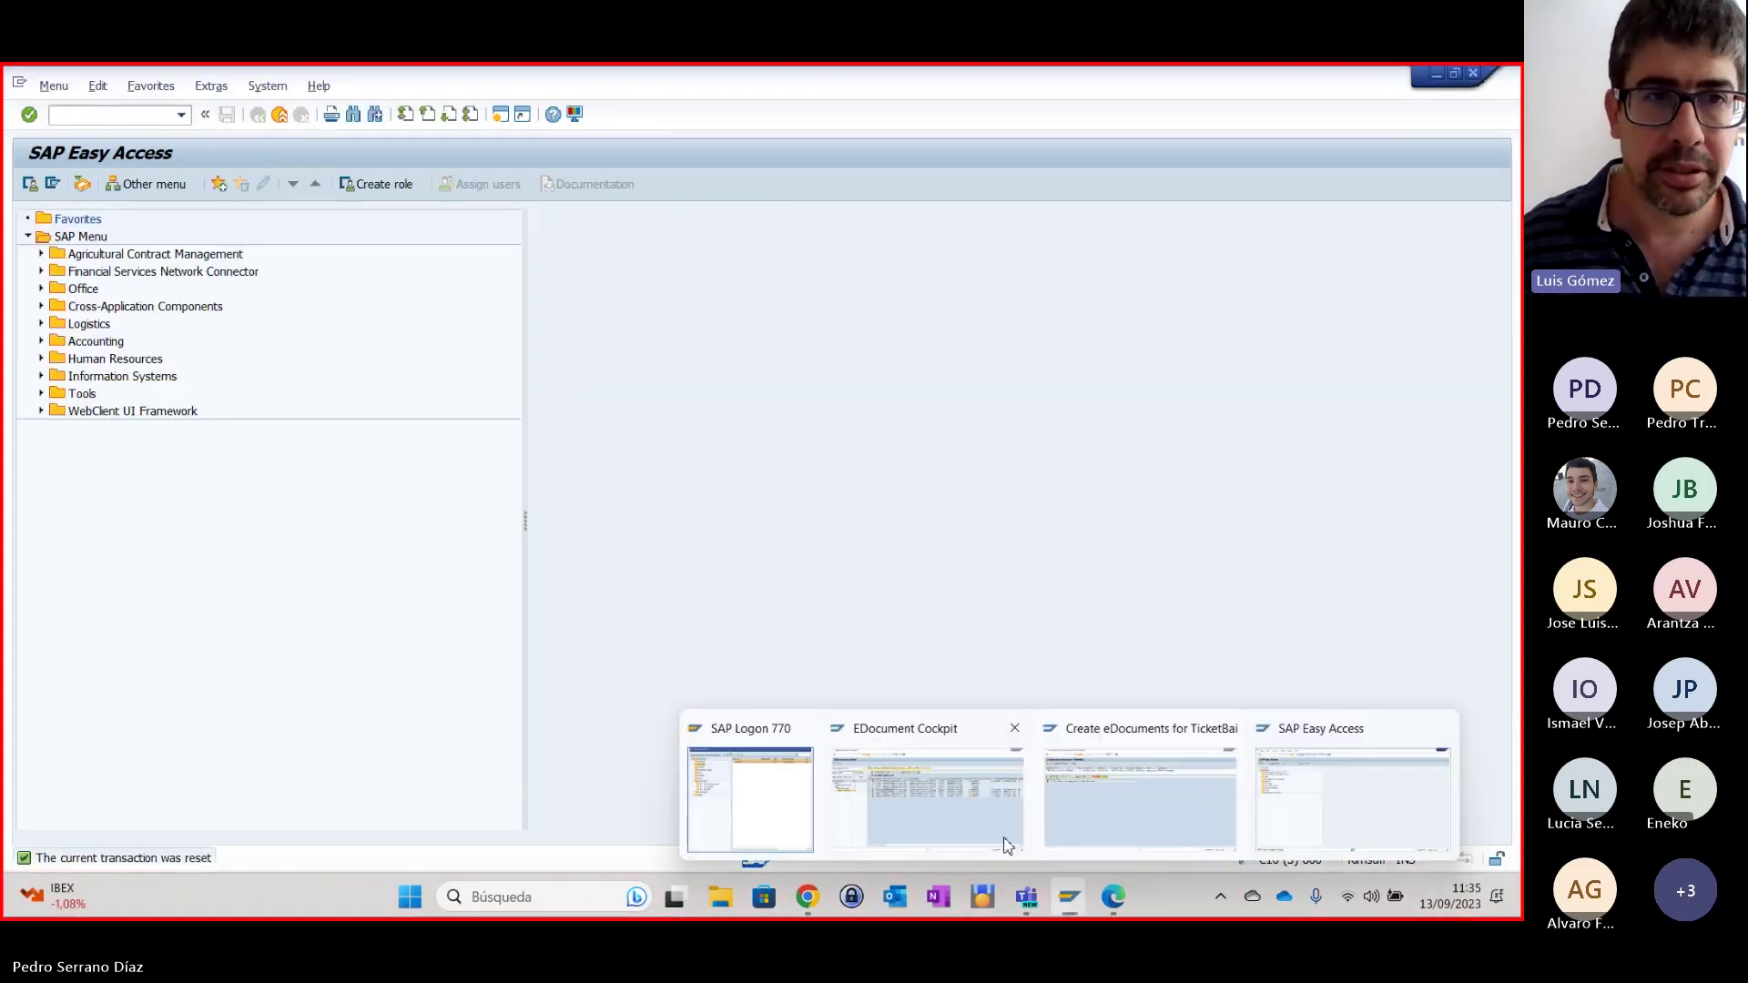
pyautogui.click(1008, 846)
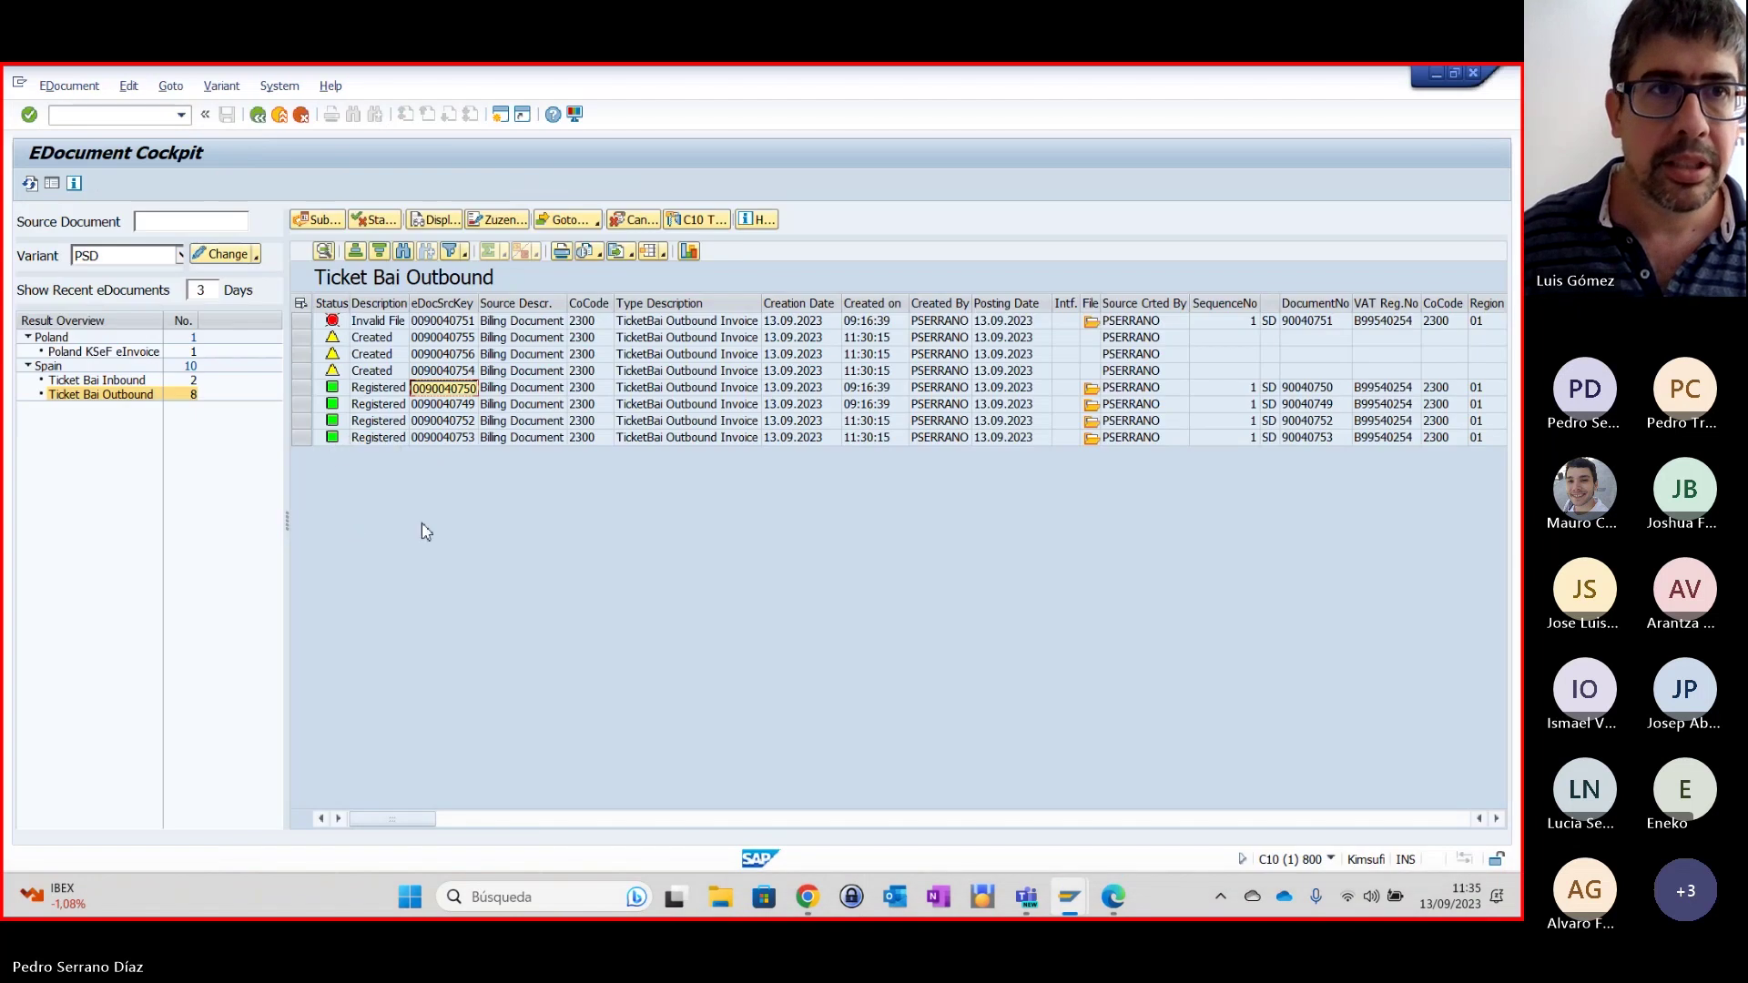
# Switch to the SAP Easy Access session and start transaction VF03 from the command history.
pyautogui.moveTo(1070, 897)
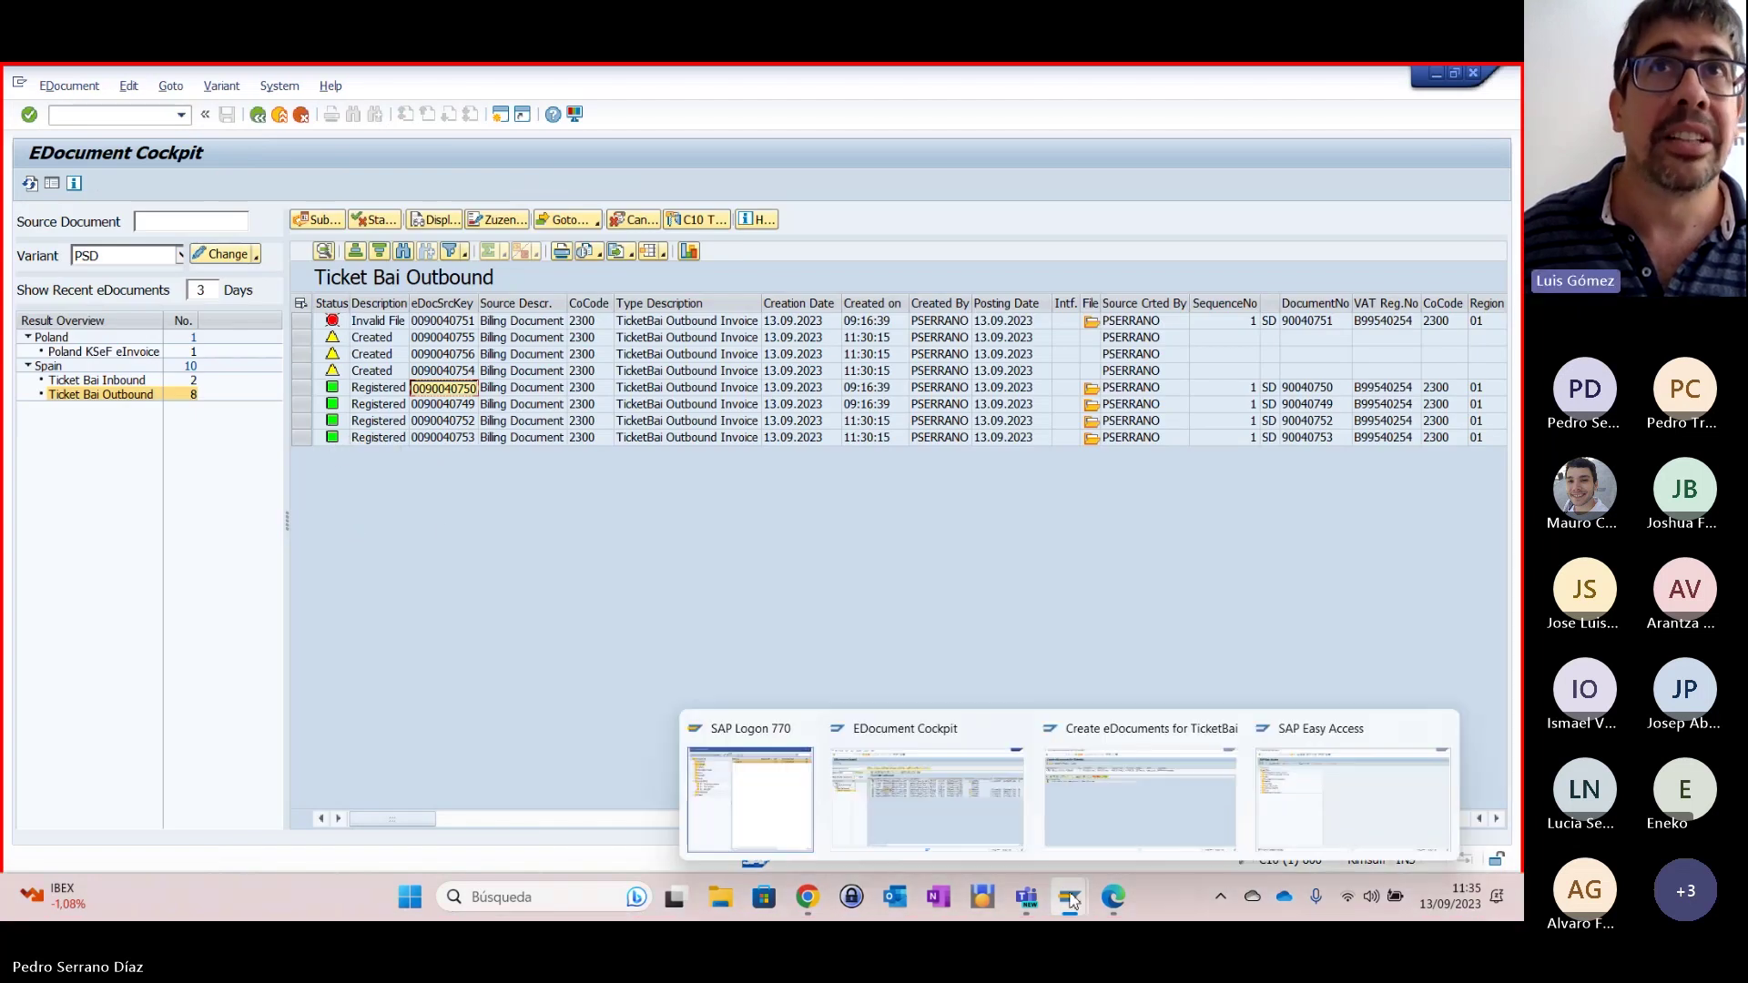
pyautogui.click(1293, 790)
pyautogui.click(181, 114)
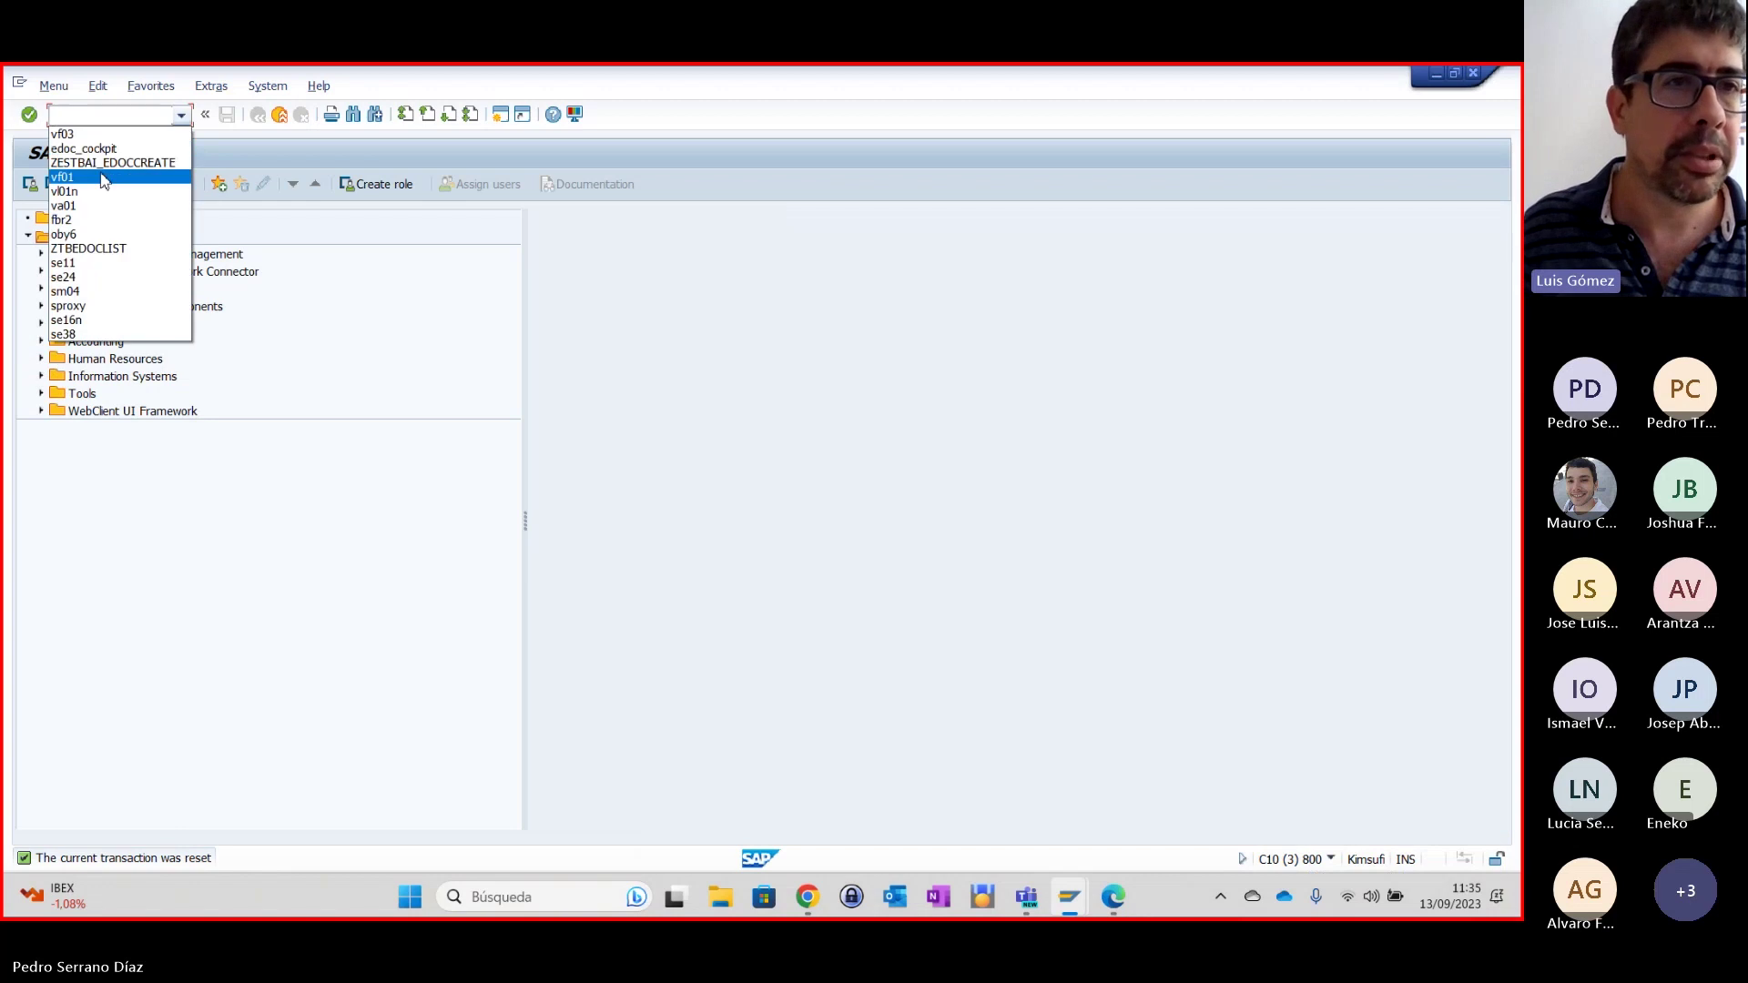
pyautogui.click(96, 136)
pyautogui.press('Return')
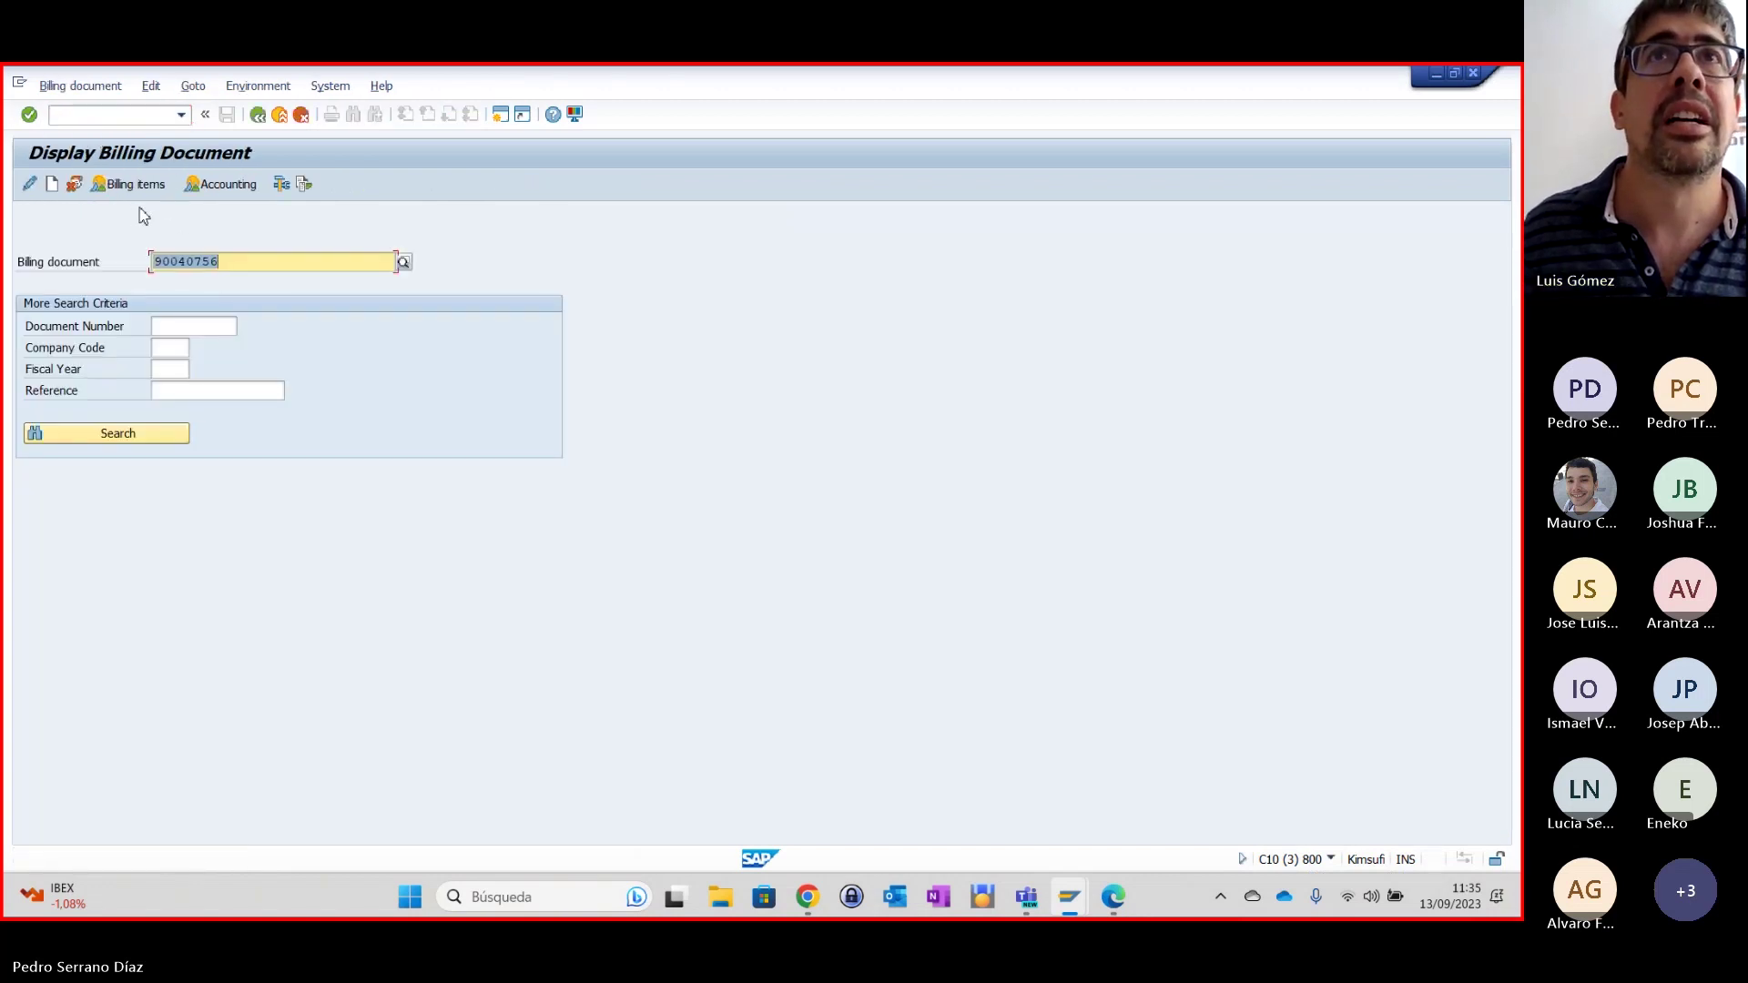
# Check the source key in the EDocument Cockpit list, and try to display billing document 90040750 in VF03.
pyautogui.moveTo(1026, 897)
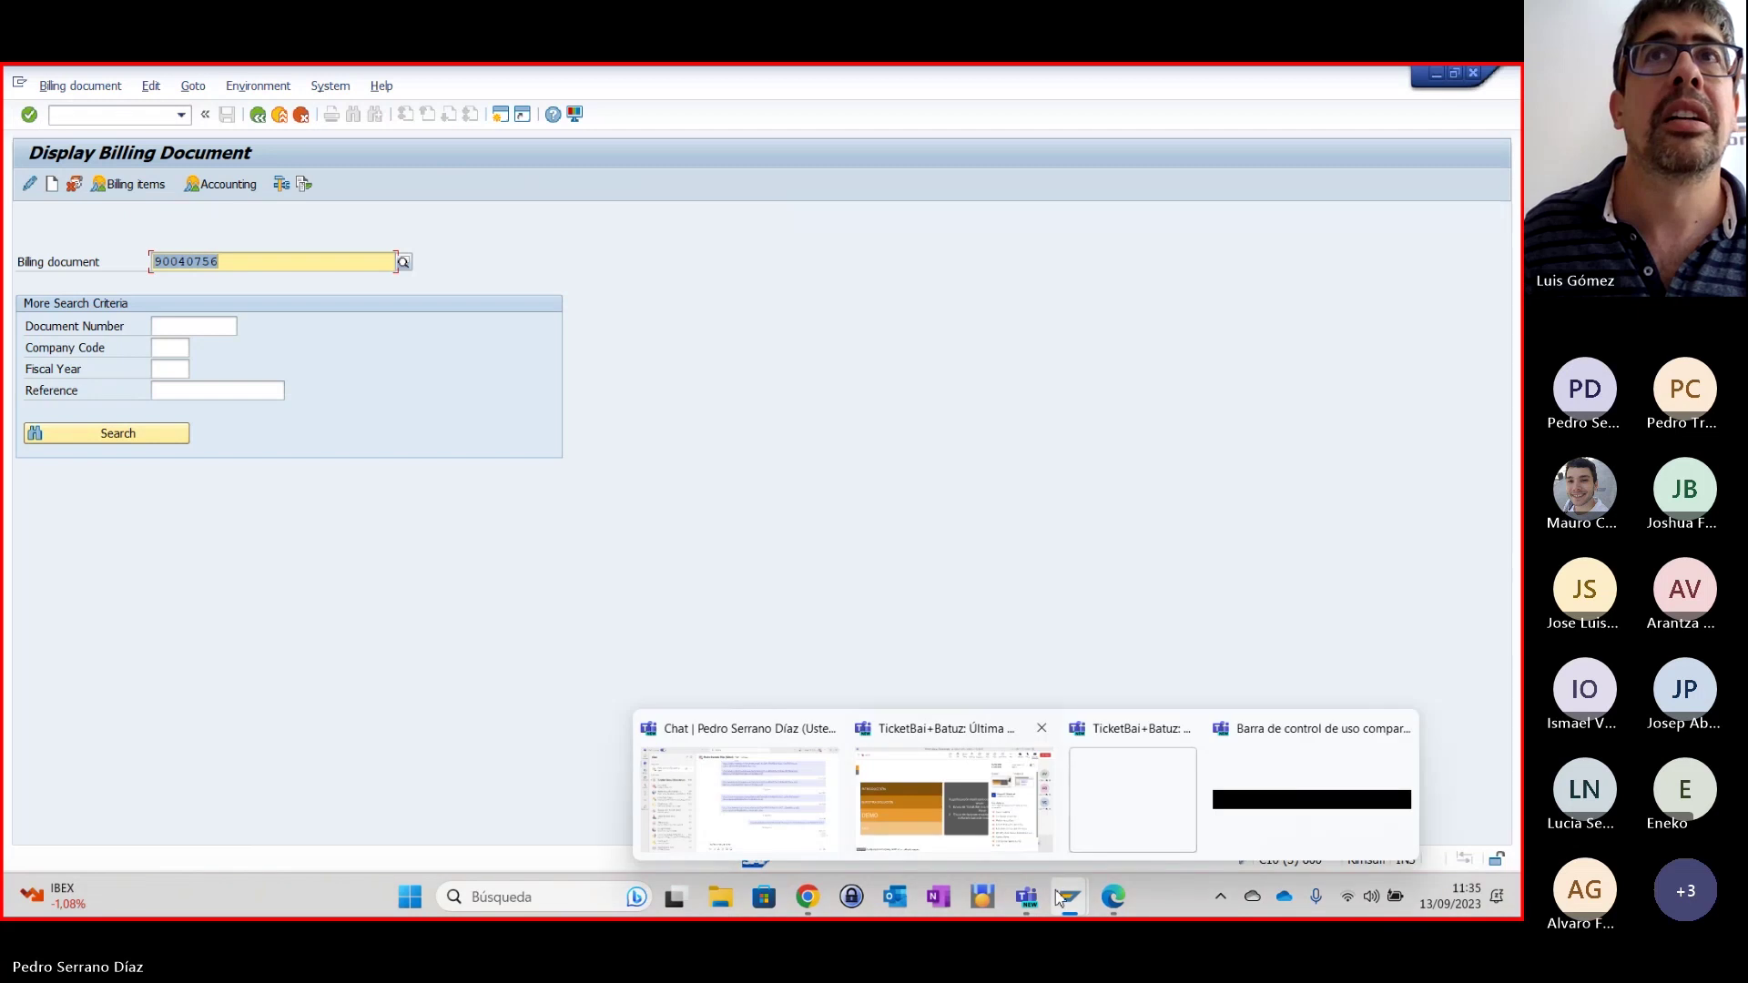
pyautogui.click(937, 792)
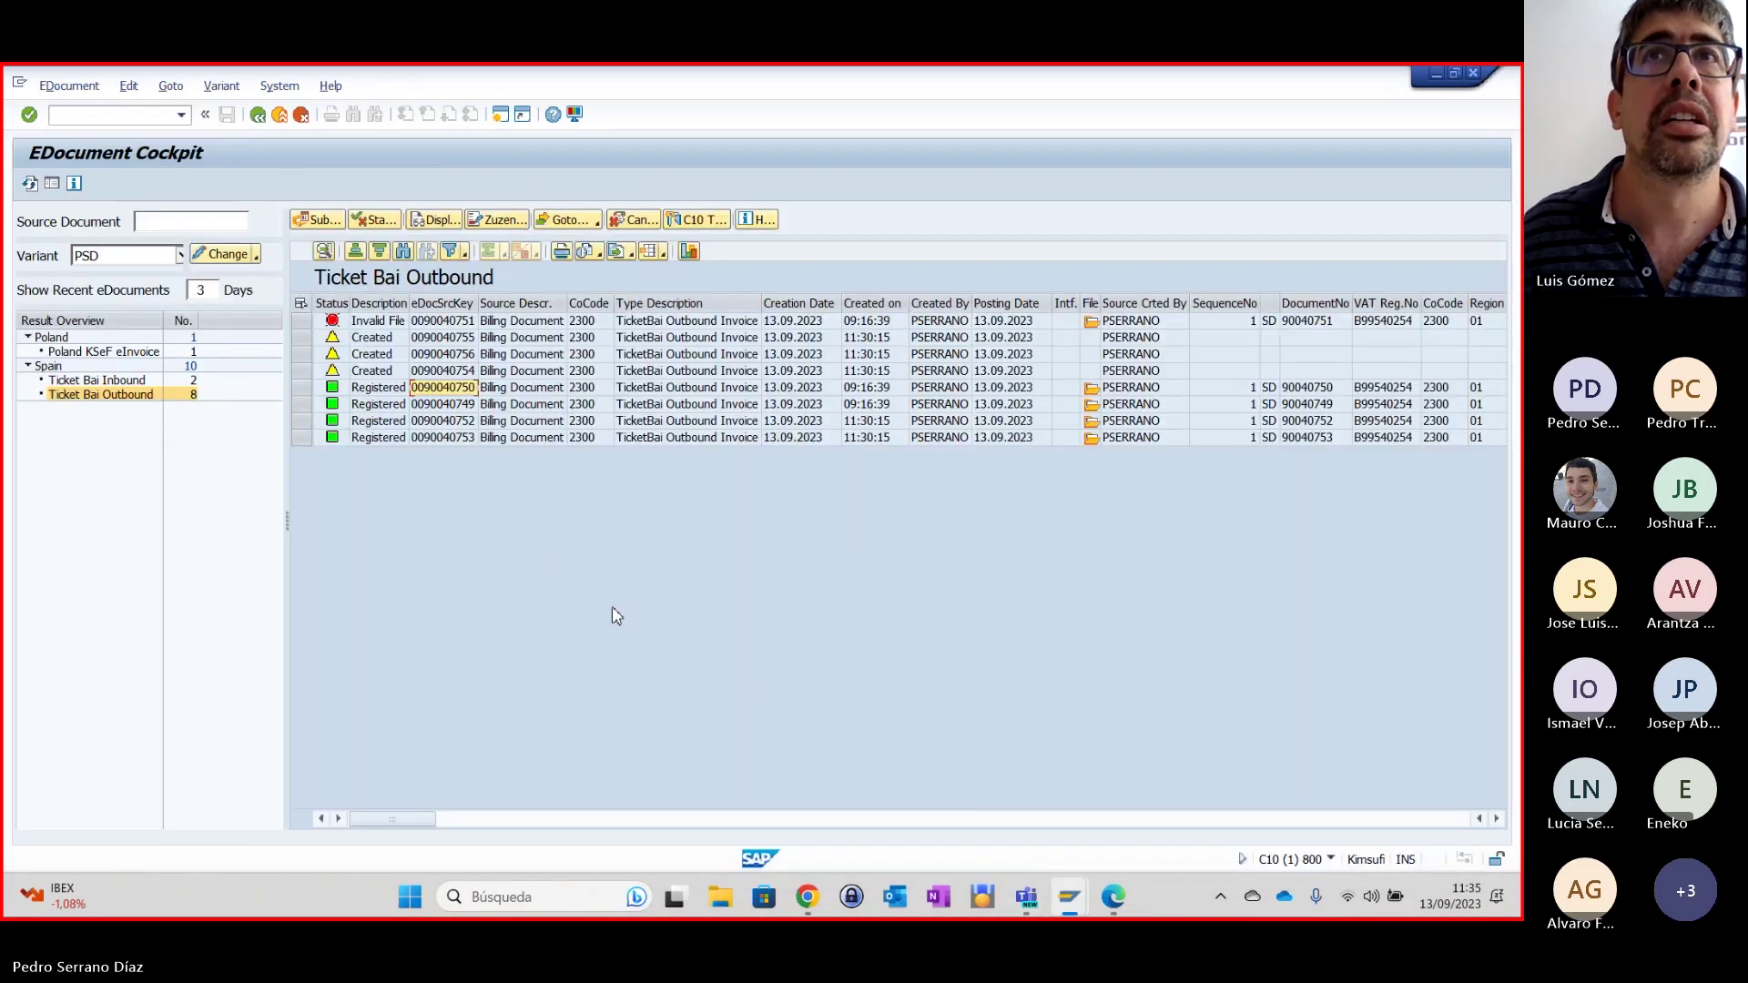
pyautogui.click(1304, 807)
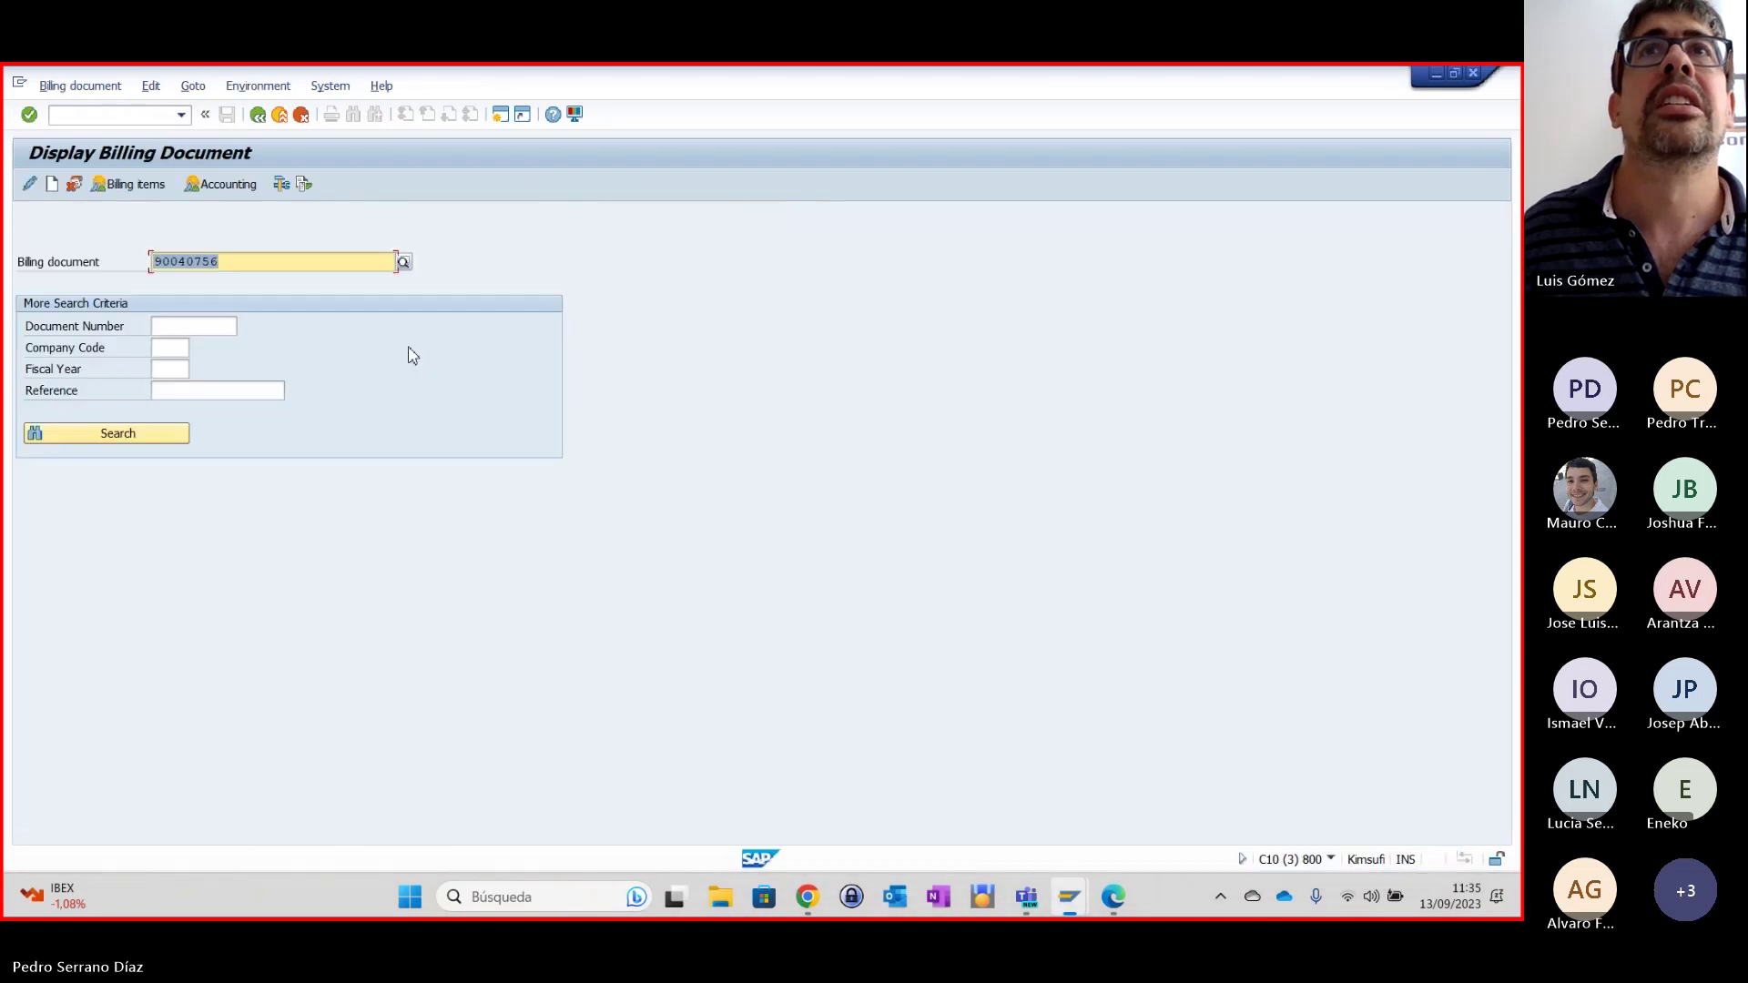
pyautogui.click(261, 256)
pyautogui.press('BackSpace')
pyautogui.write('0')
pyautogui.press('Return')
# Stop the running Display Billing Document transaction and switch to the EDocument Cockpit session.
pyautogui.click(20, 86)
pyautogui.click(82, 83)
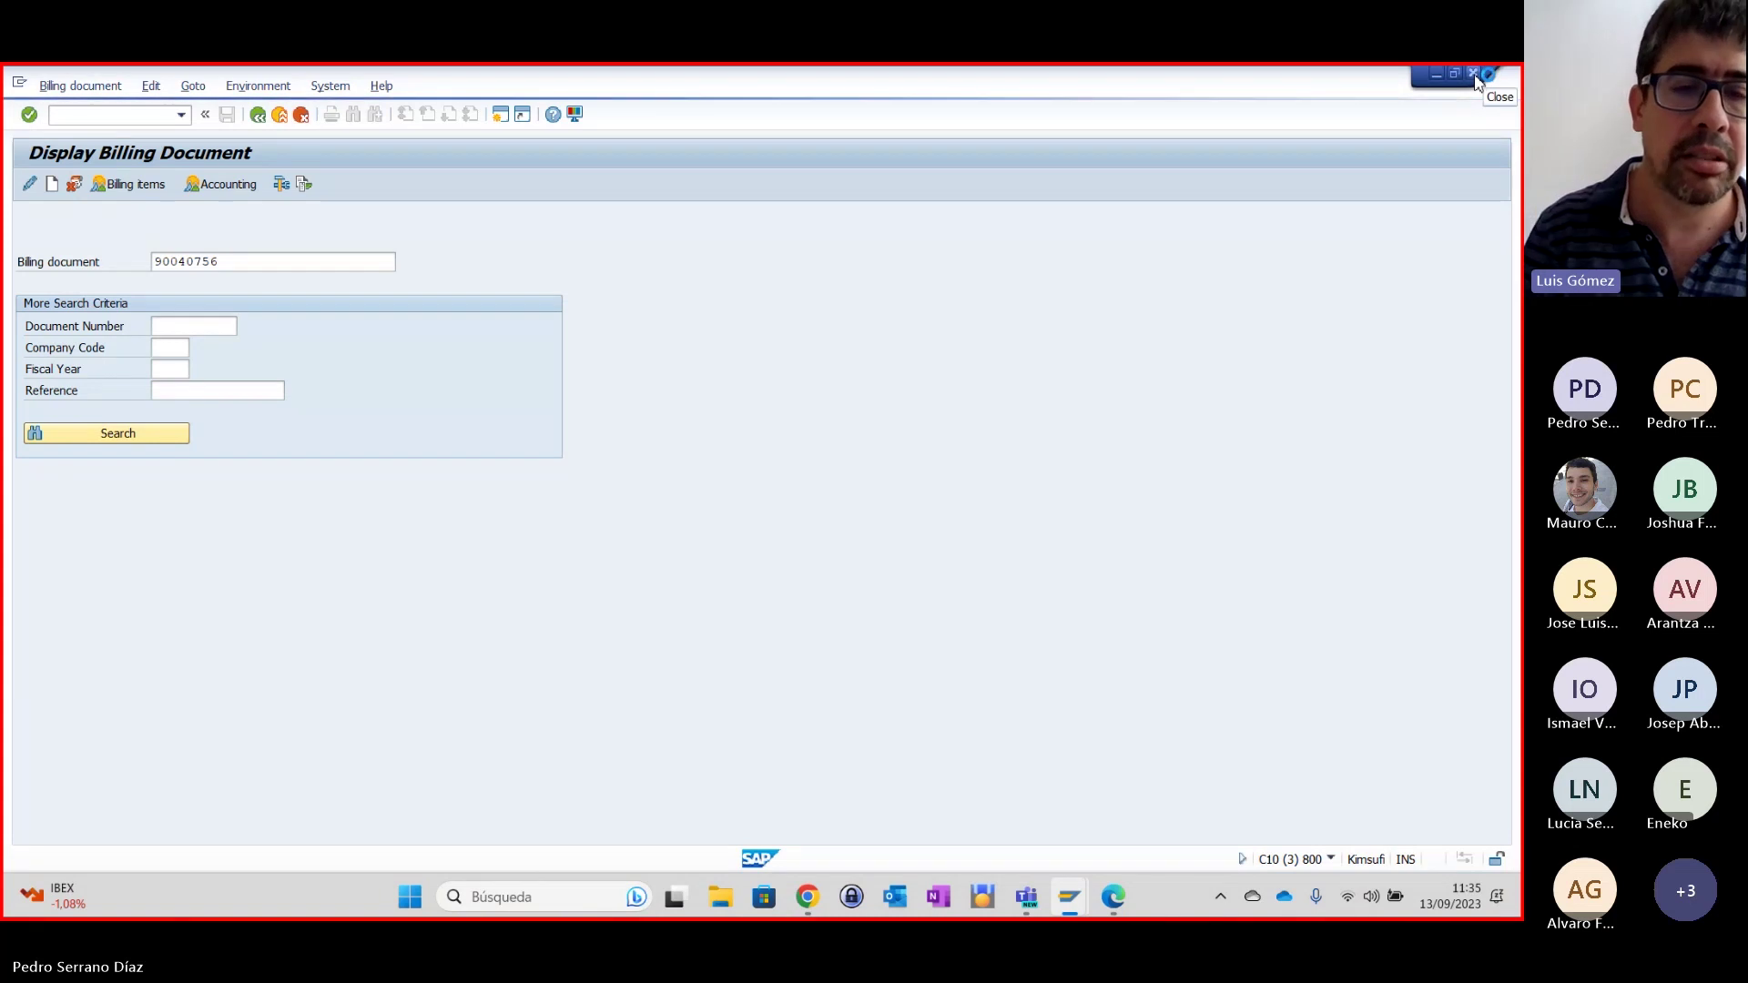
pyautogui.moveTo(1075, 891)
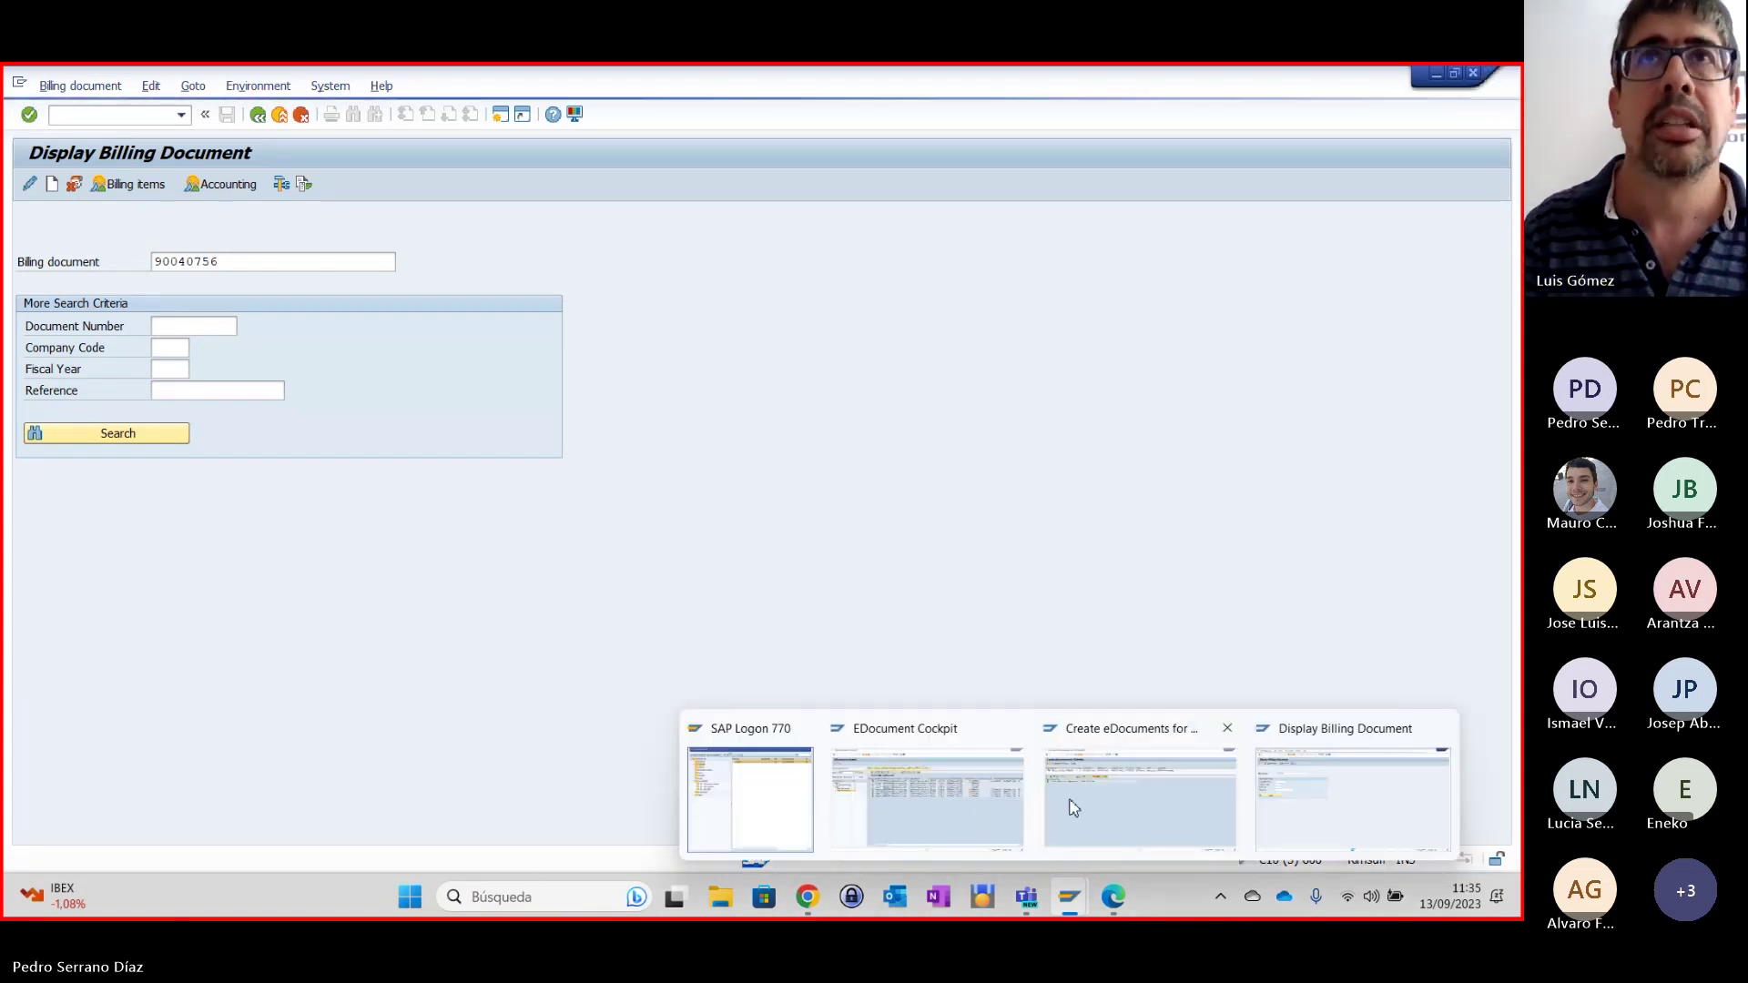
pyautogui.click(19, 83)
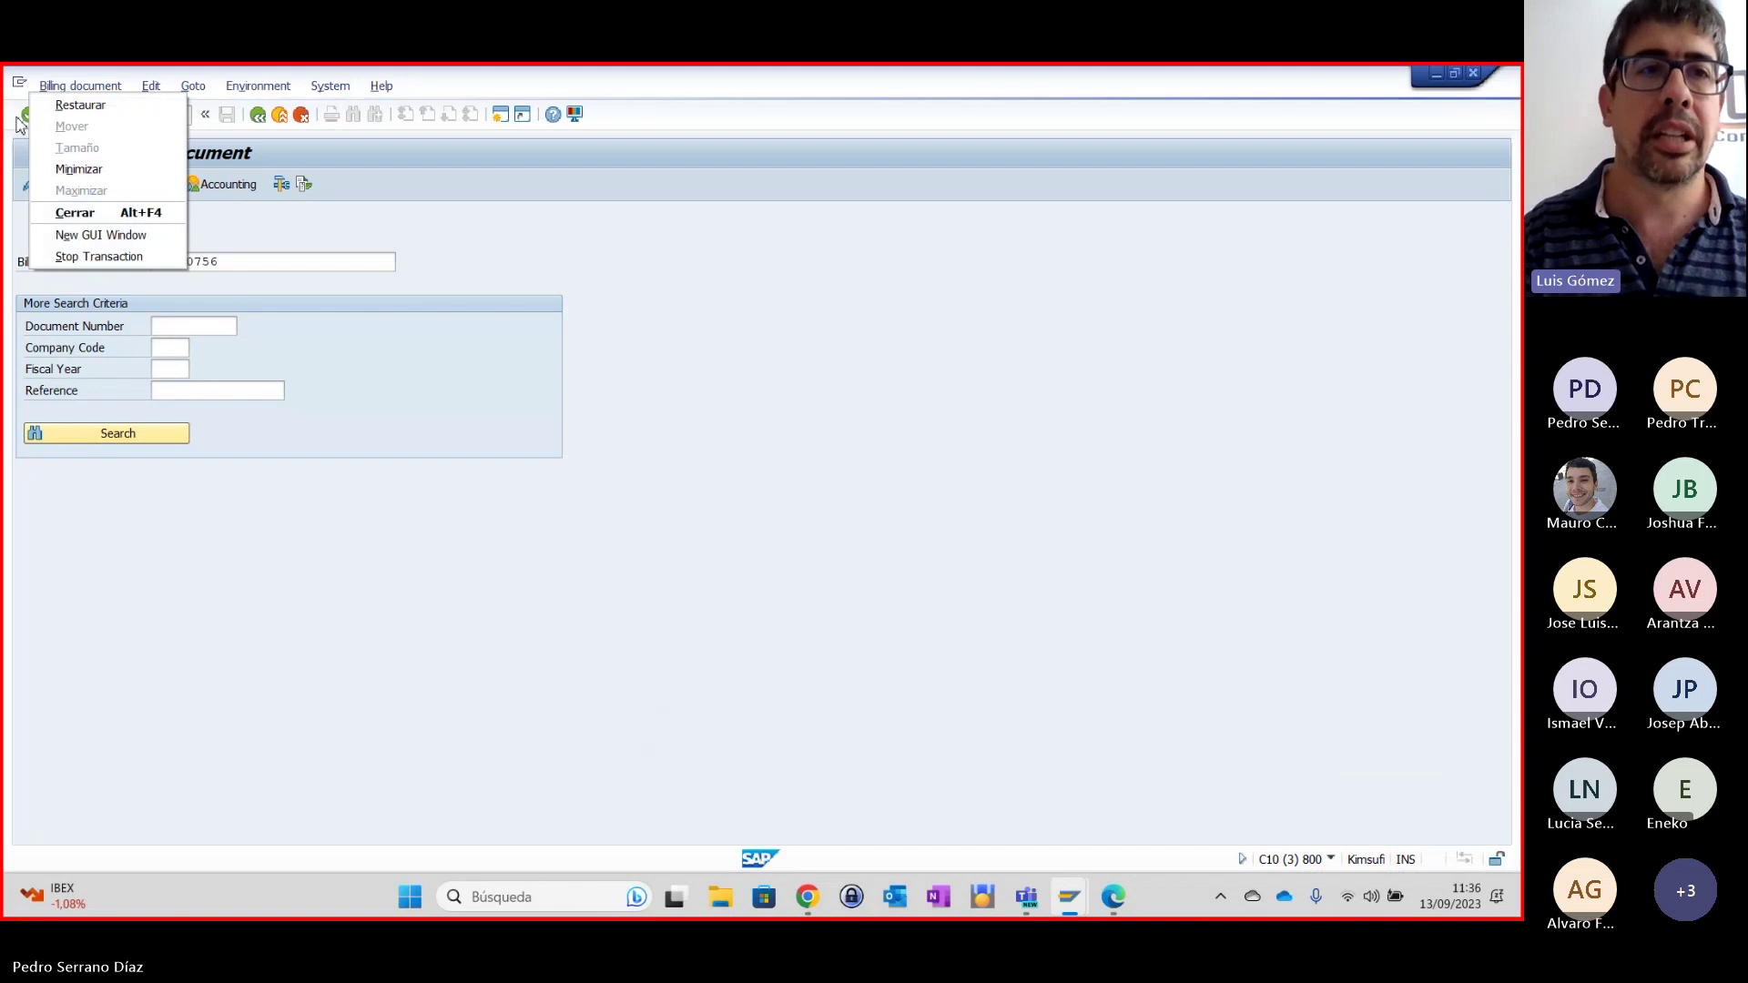
pyautogui.click(96, 256)
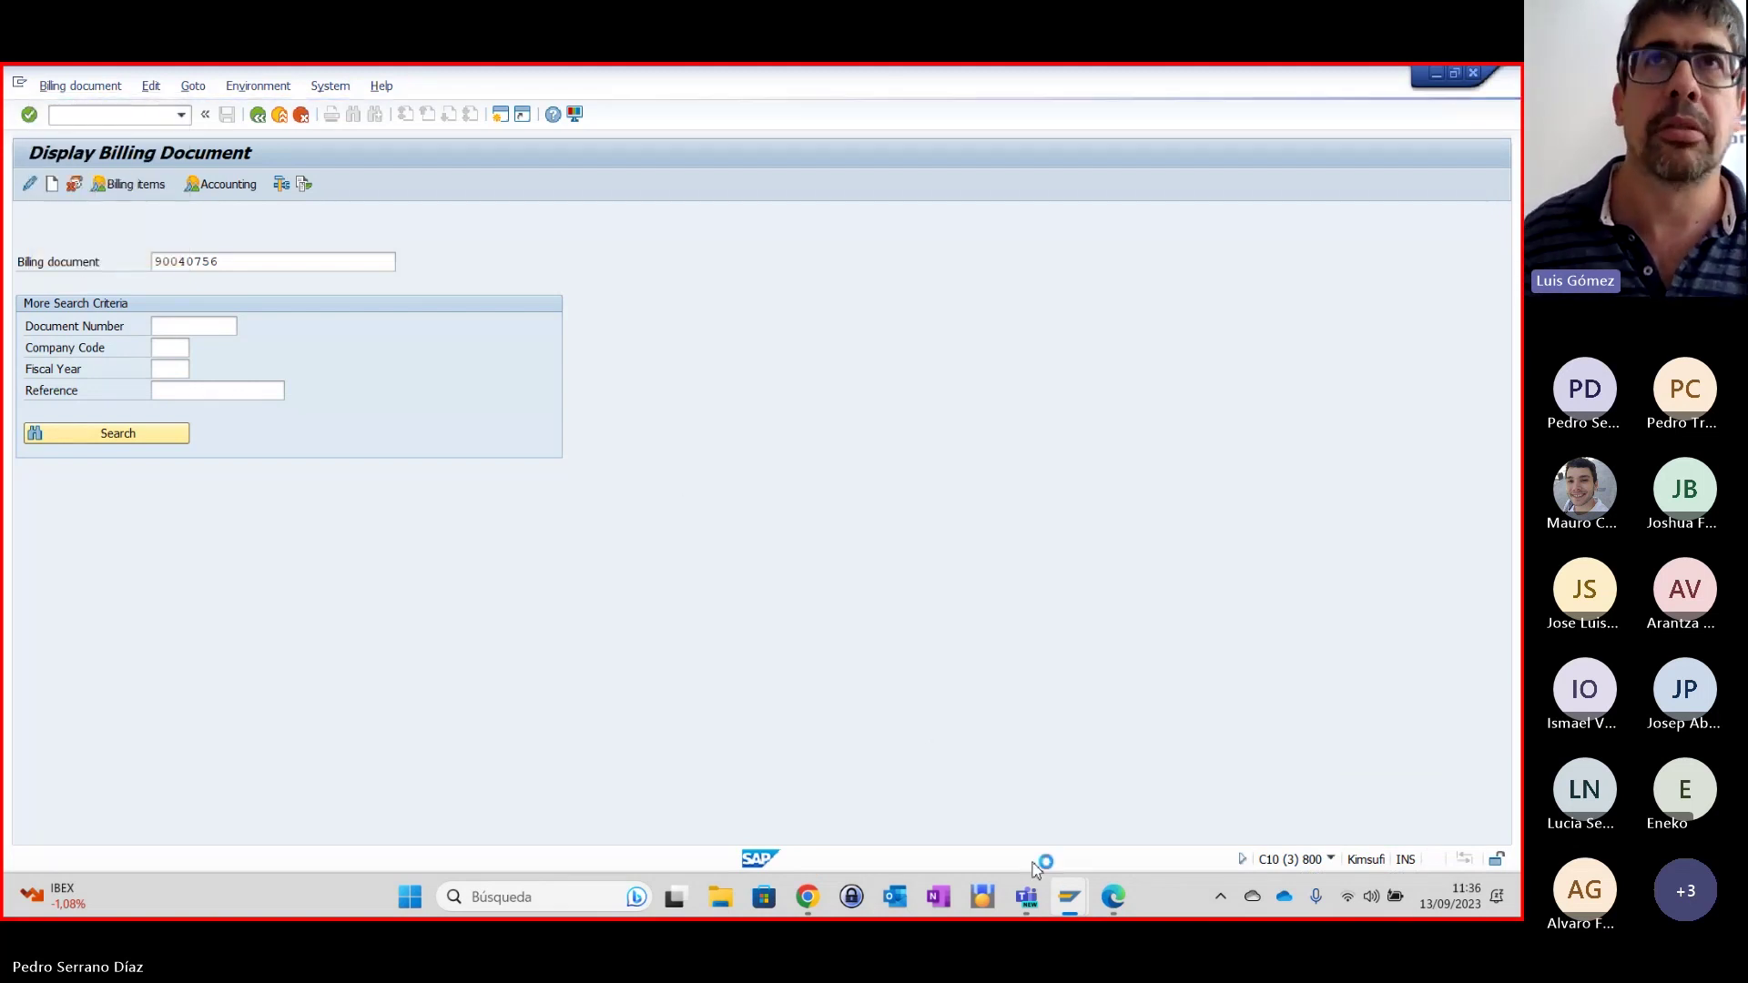
pyautogui.moveTo(1067, 897)
pyautogui.click(969, 825)
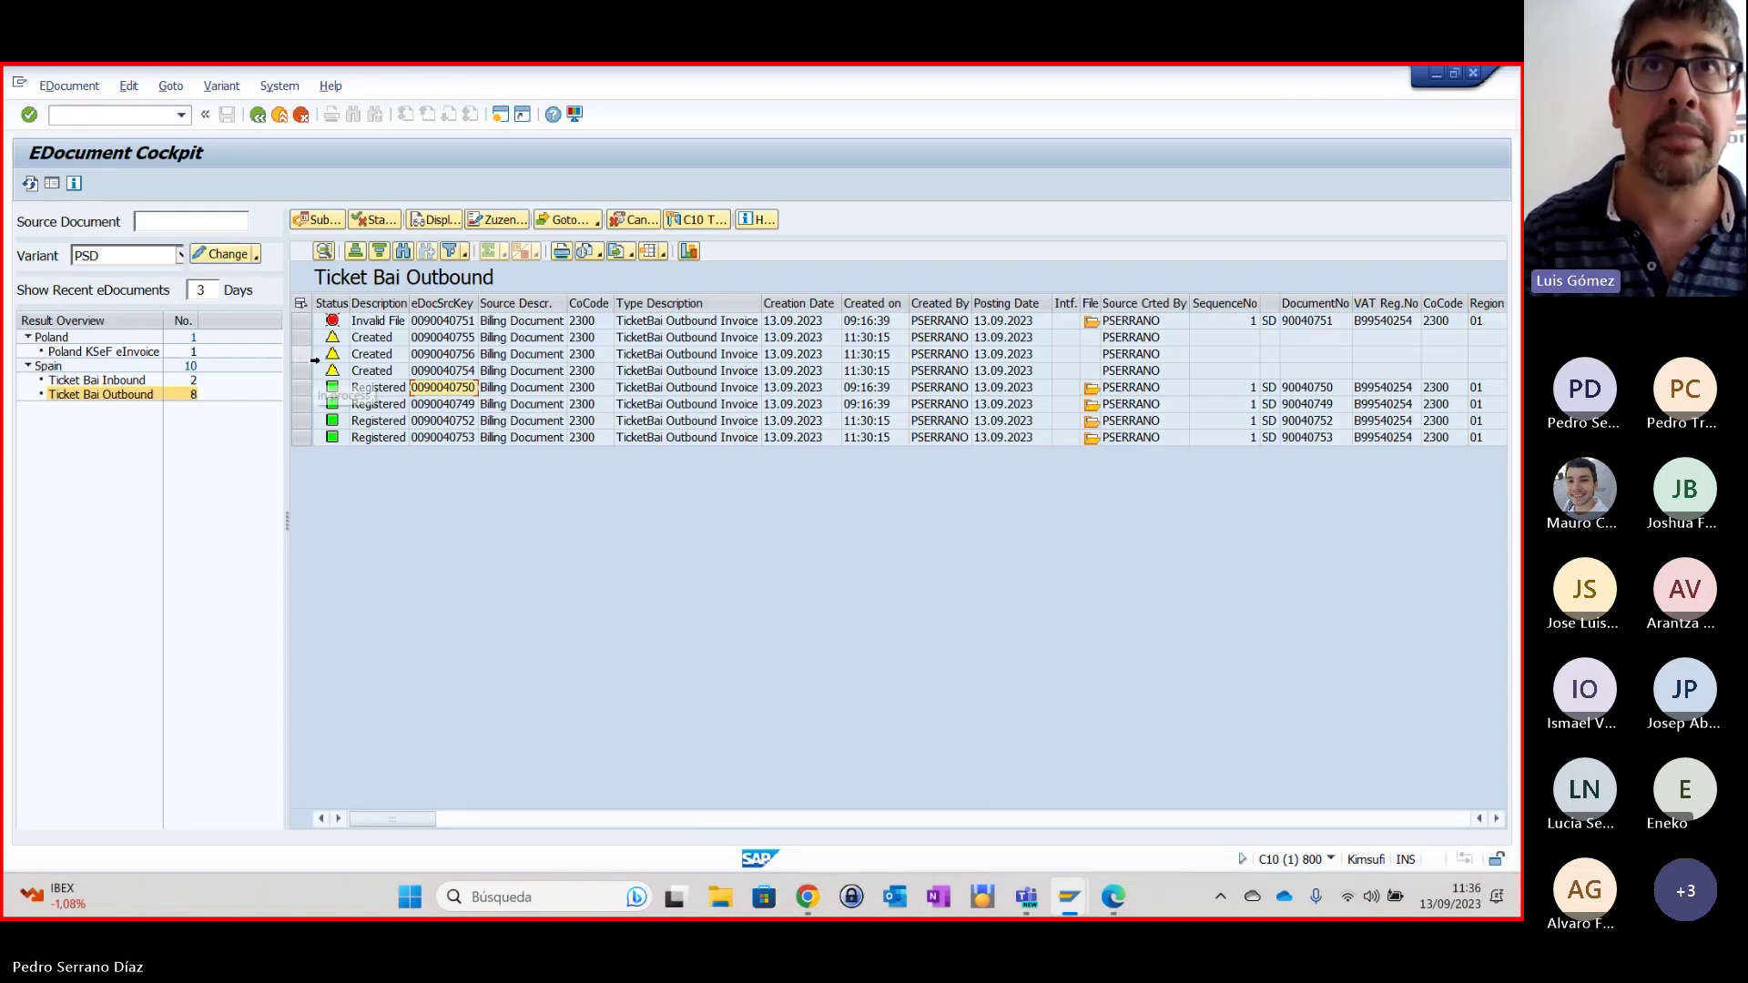
# Leave the EDocument Cockpit, restart transaction edoc_cockpit and list the Ticket Bai Outbound documents.
pyautogui.moveTo(1075, 901)
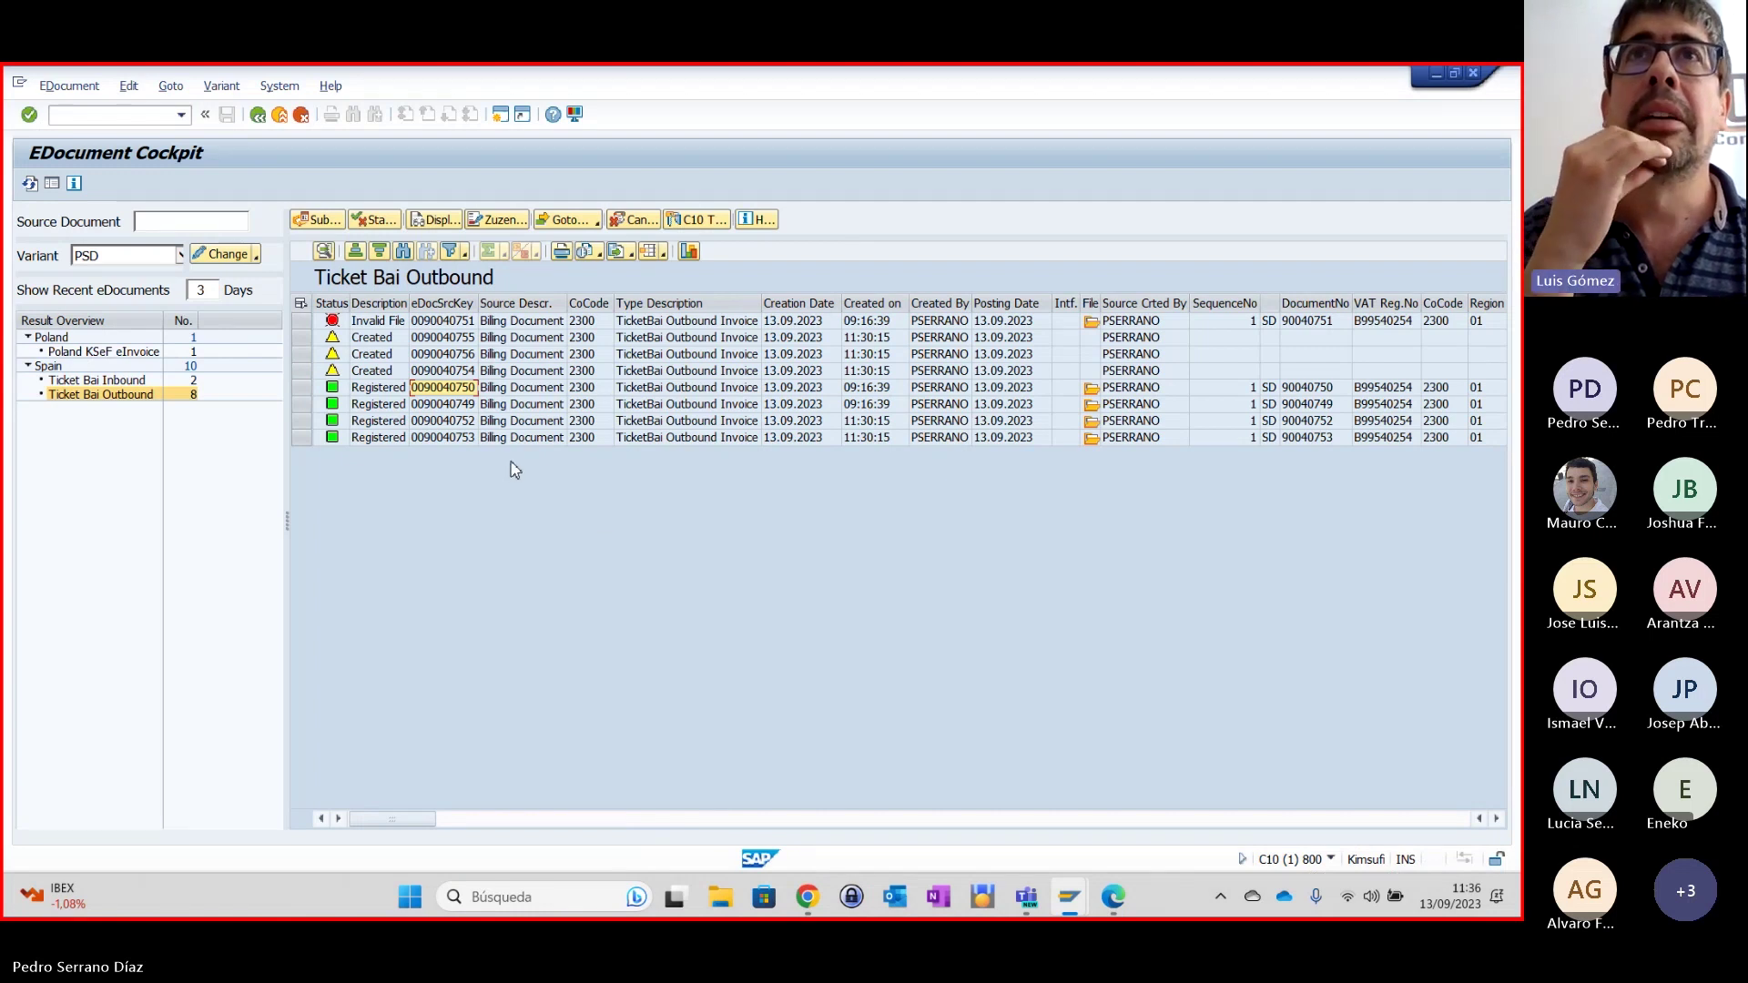
pyautogui.click(258, 116)
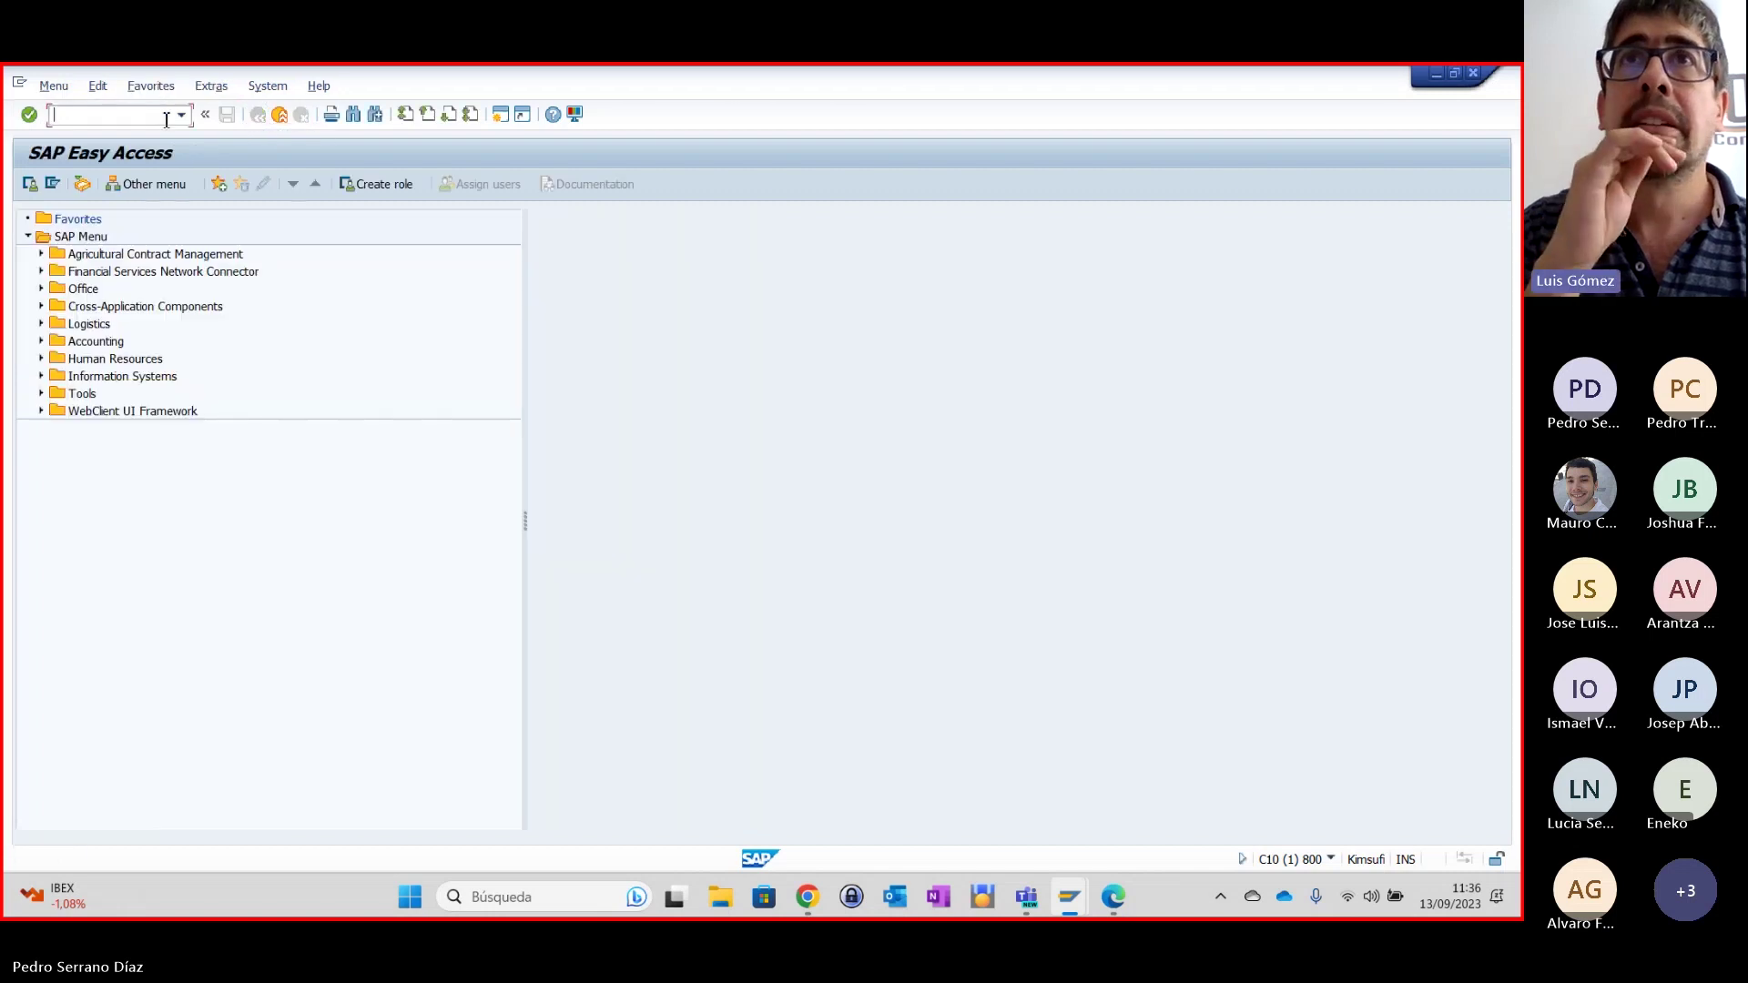
pyautogui.click(183, 120)
pyautogui.click(135, 156)
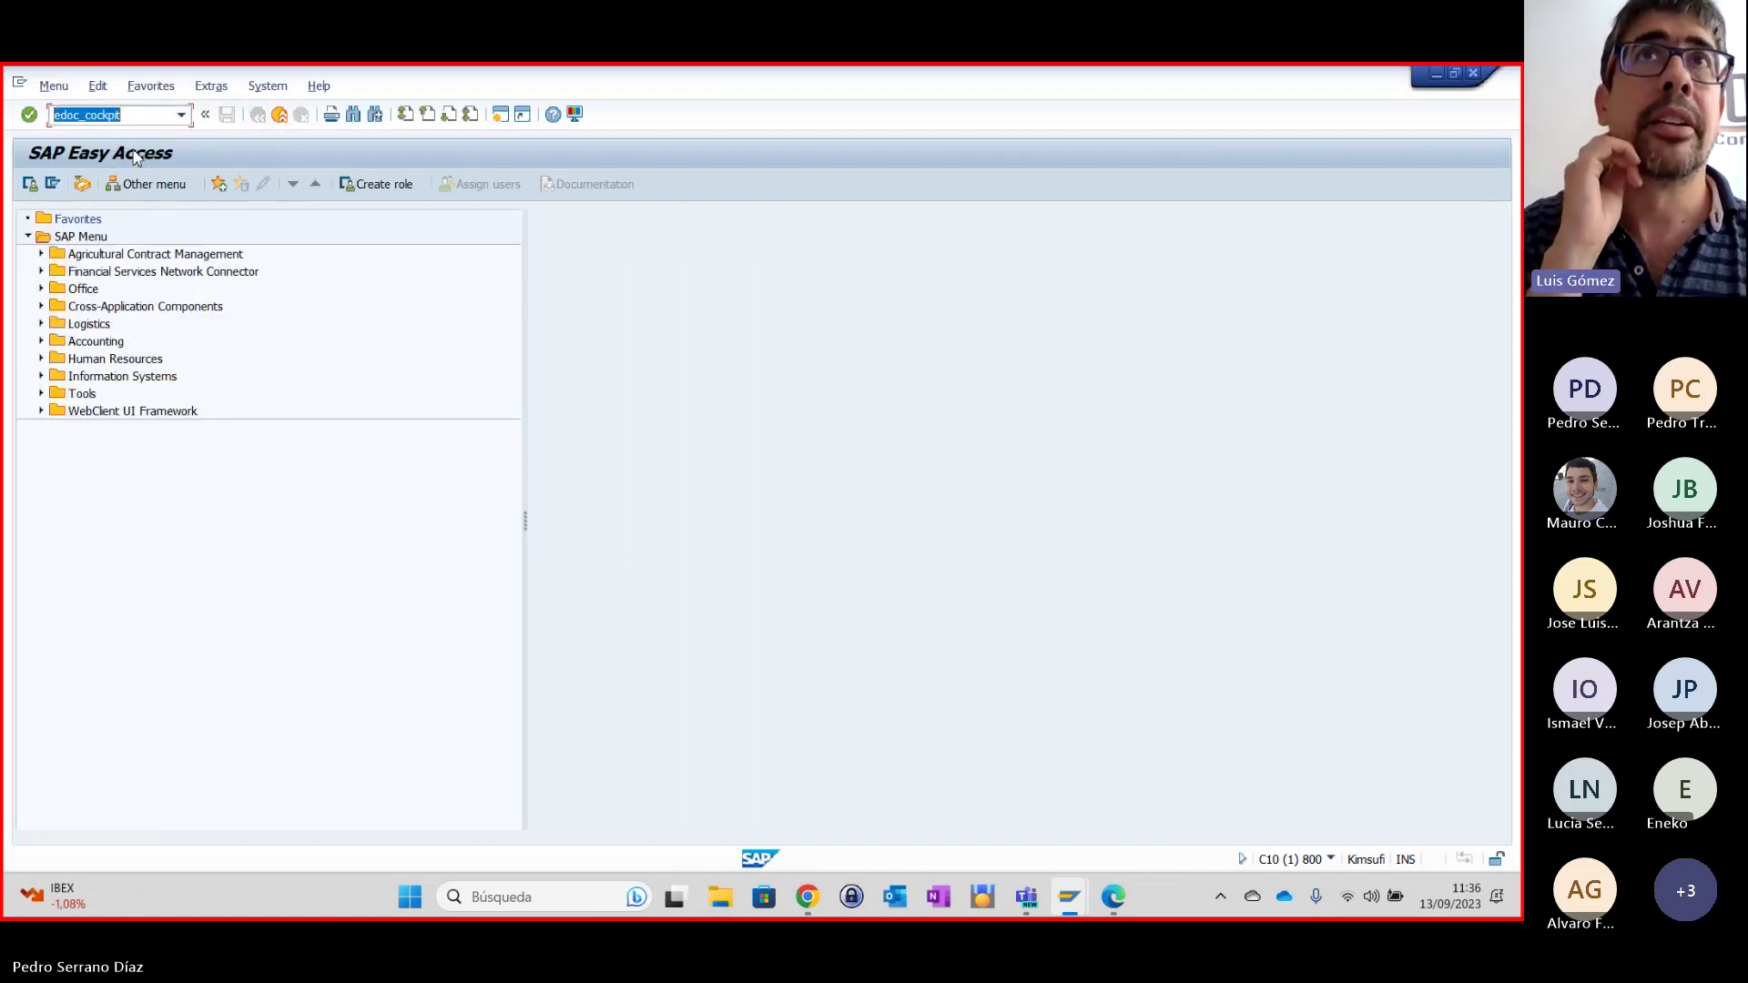
pyautogui.press('Return')
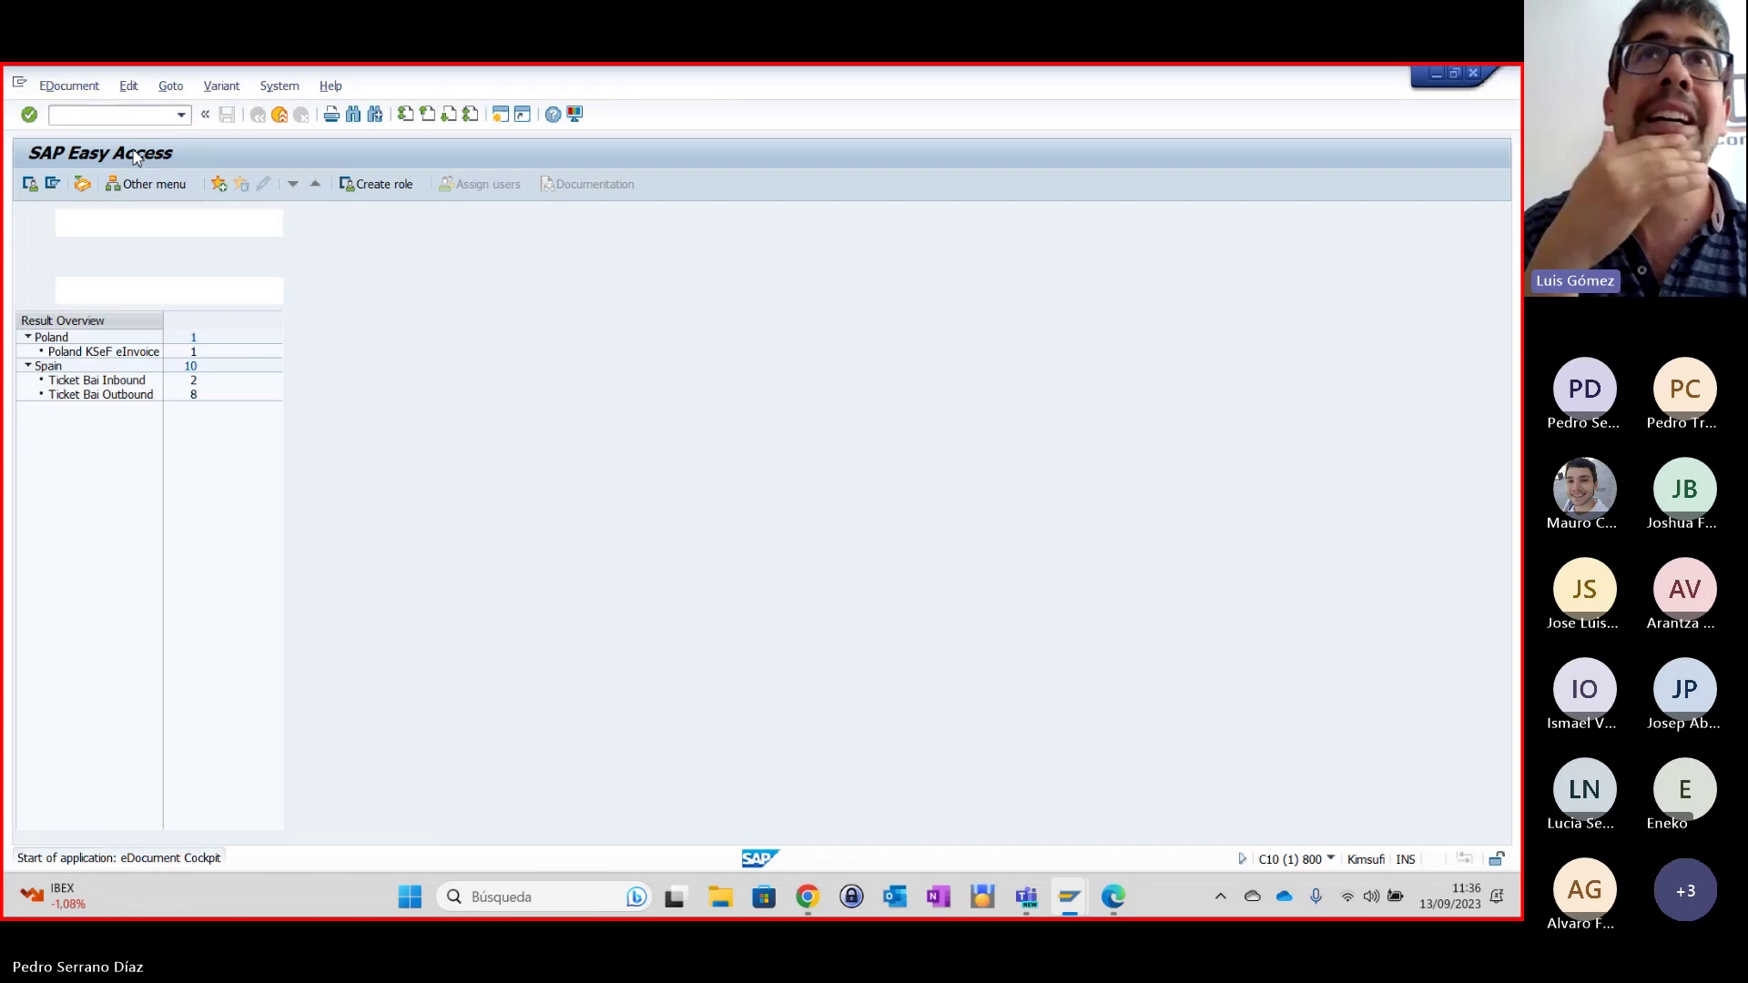
pyautogui.click(139, 398)
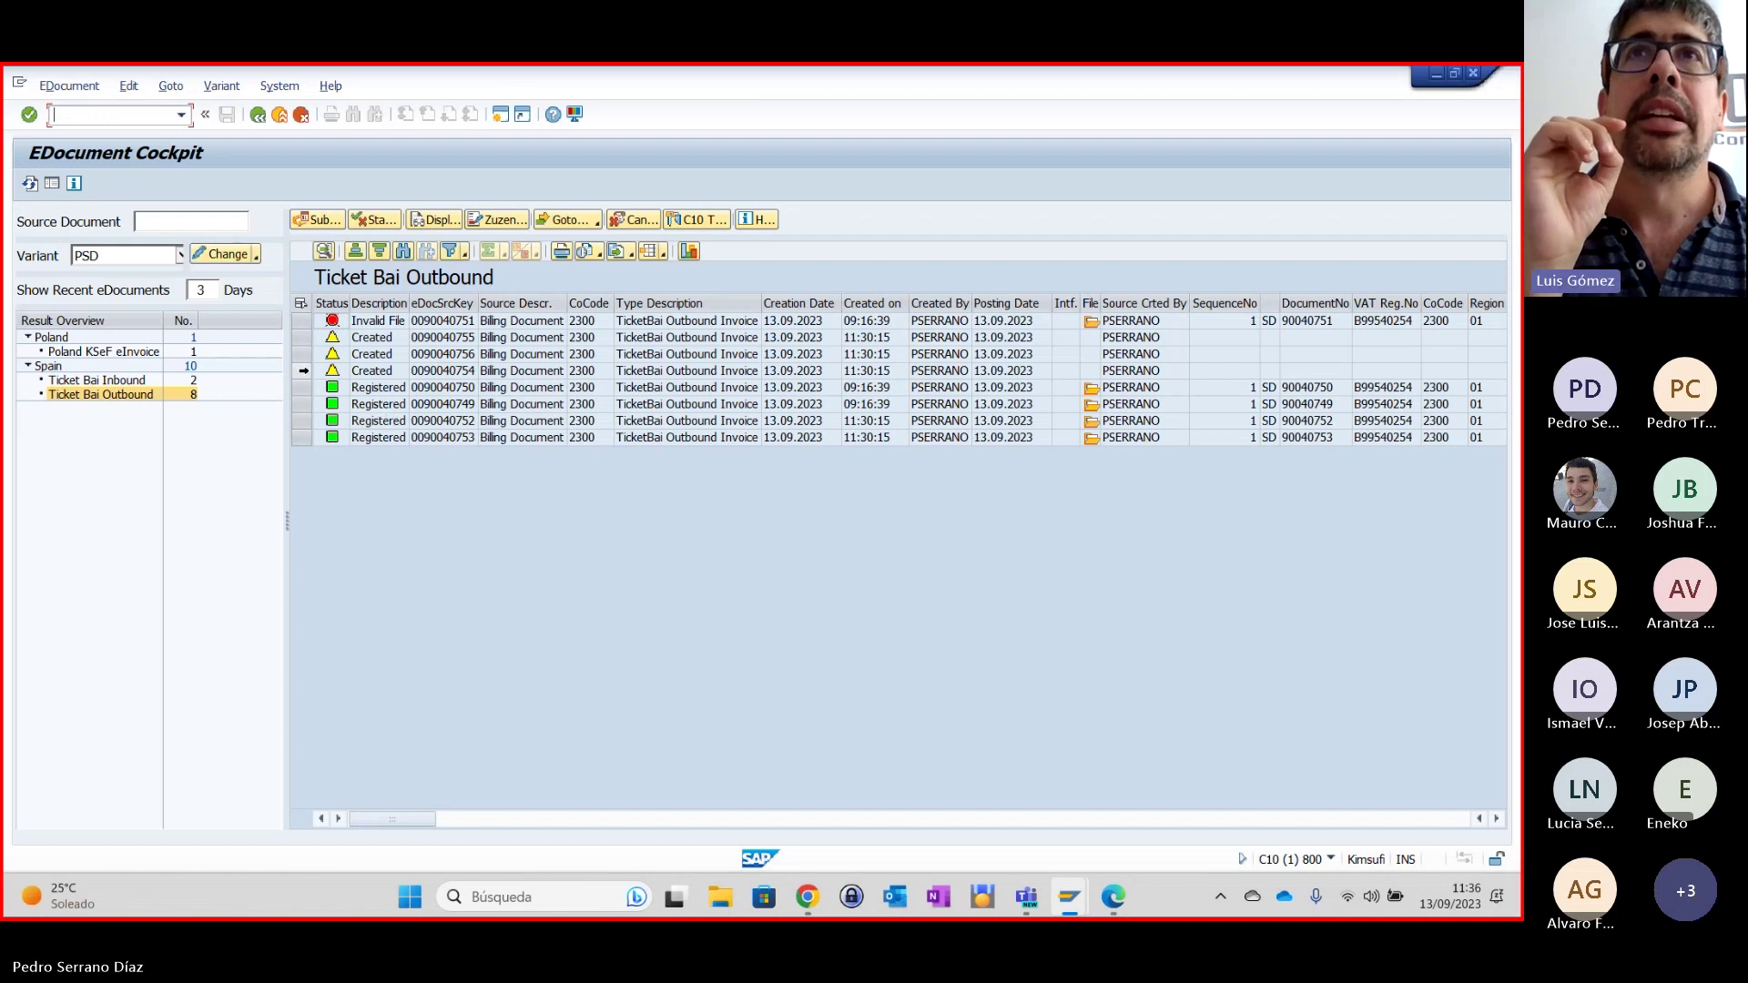
pyautogui.click(309, 373)
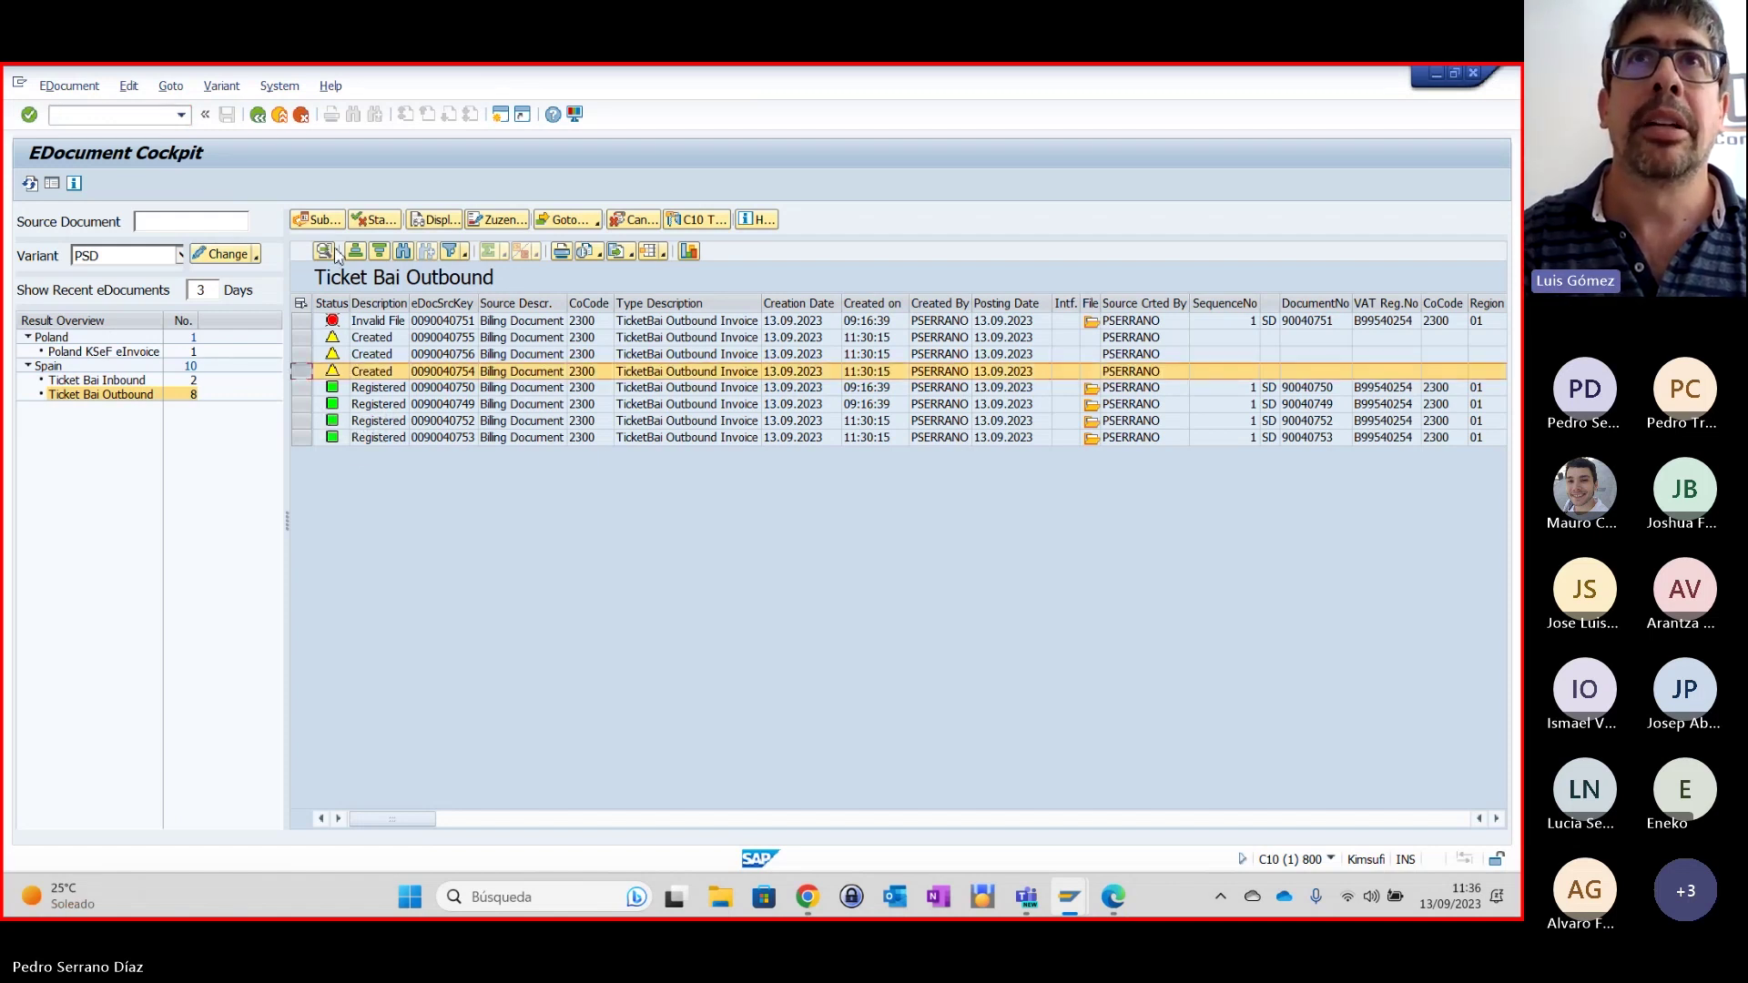
pyautogui.click(323, 222)
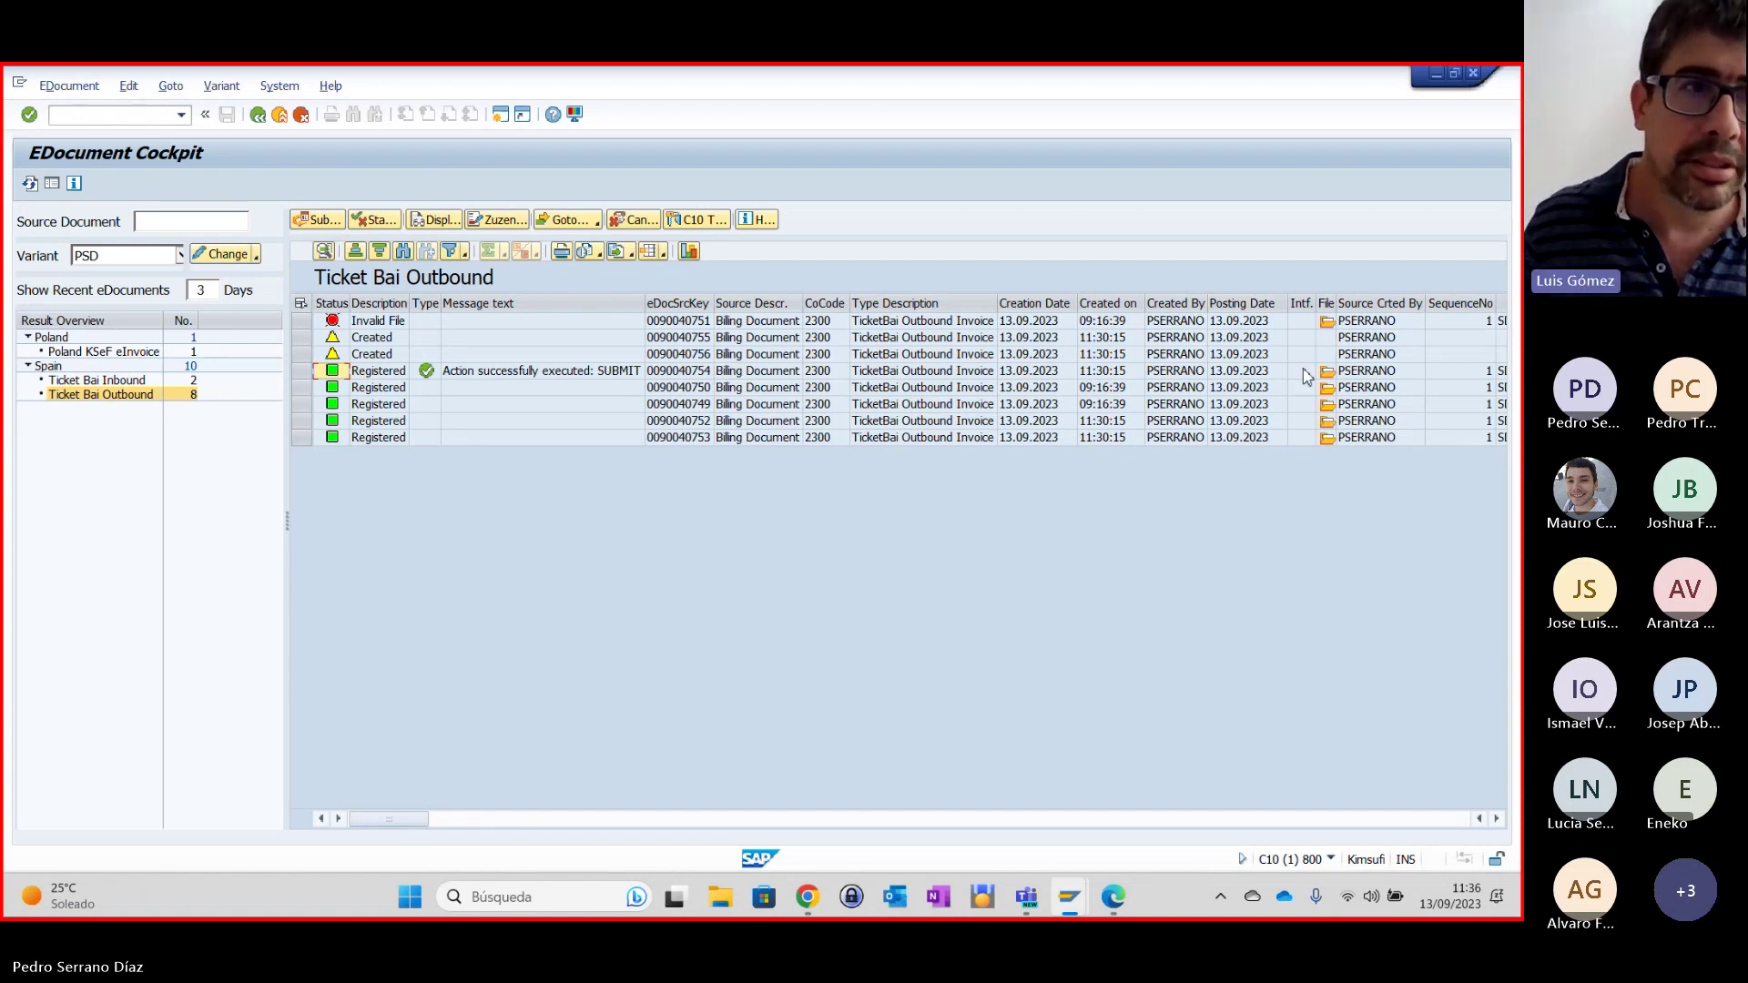
pyautogui.click(1327, 387)
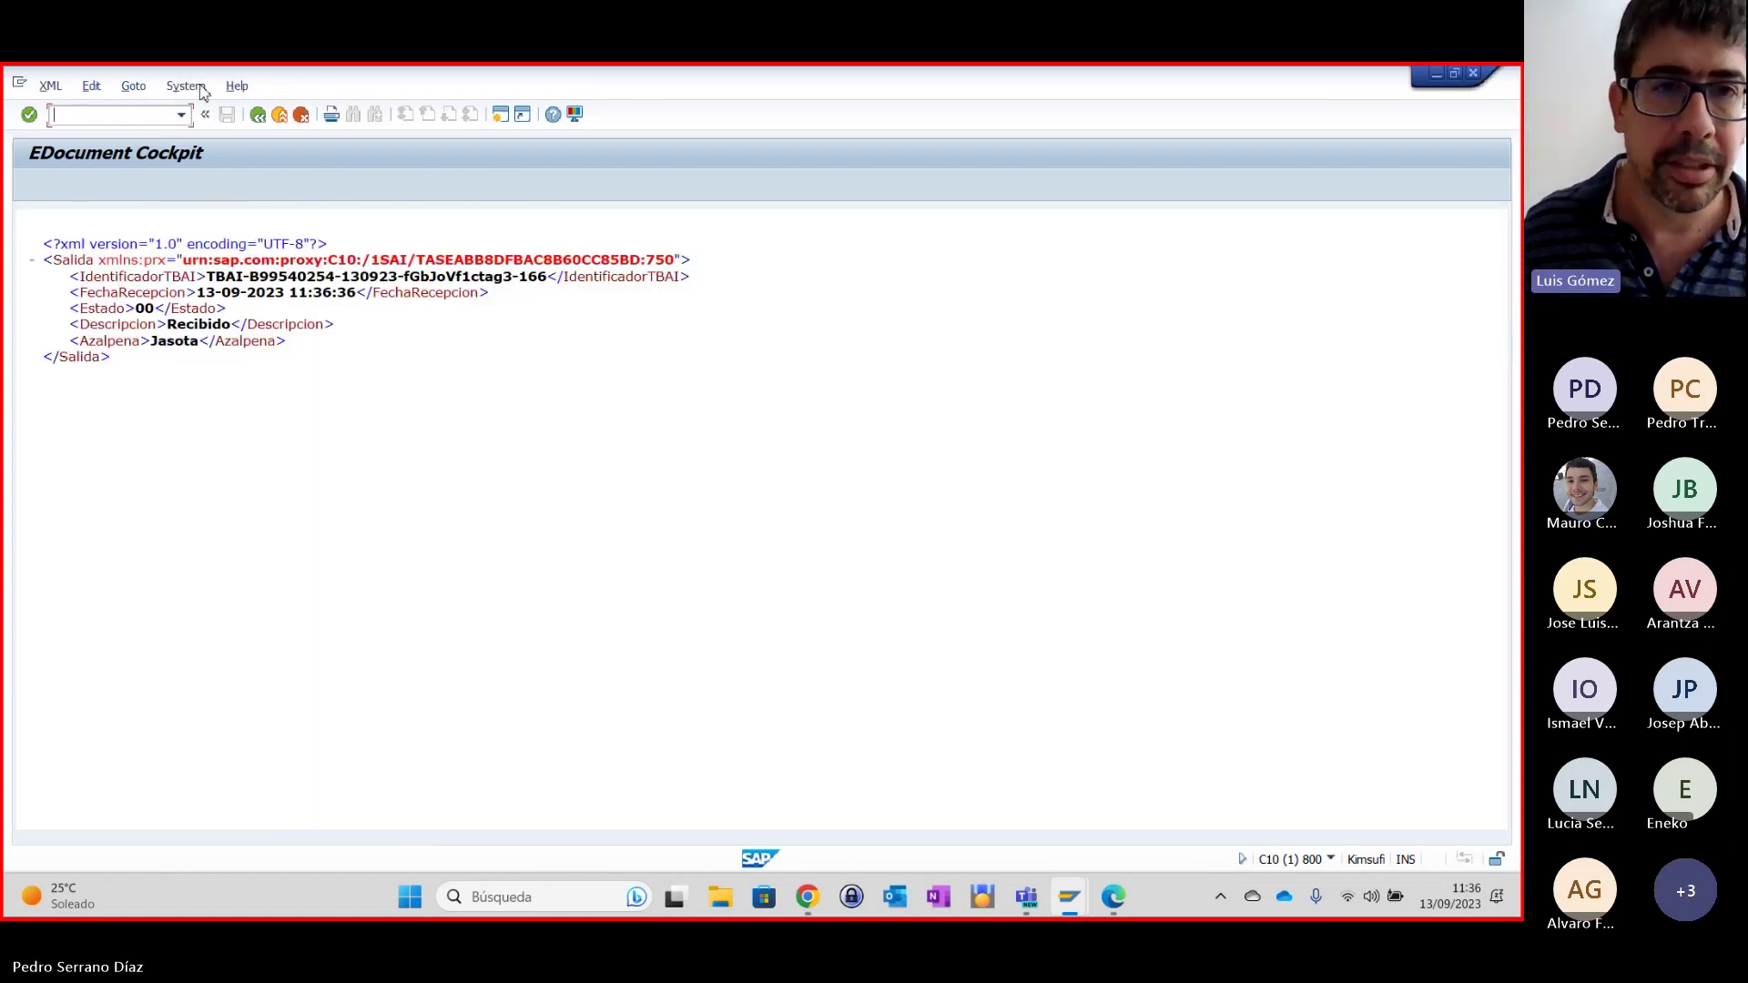
pyautogui.click(258, 115)
pyautogui.click(1485, 372)
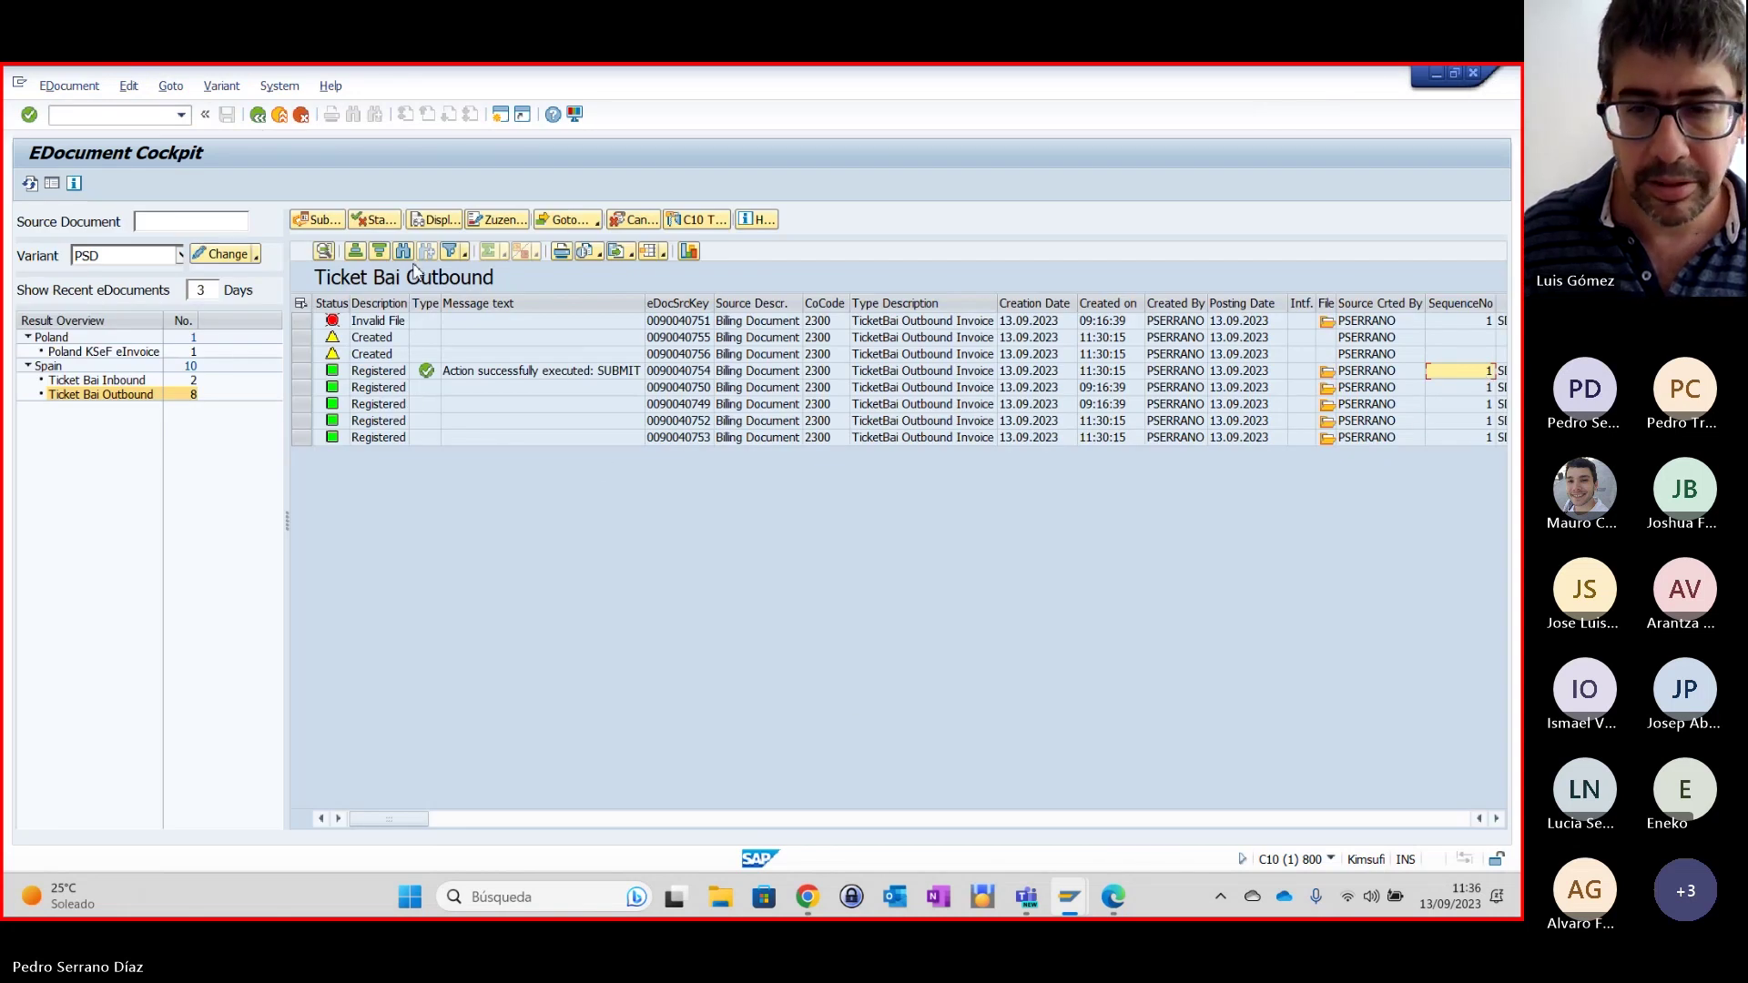
# Start transaction VF03 in the other session, leave it without displaying a document, and close that session window.
pyautogui.moveTo(1075, 900)
pyautogui.click(1287, 812)
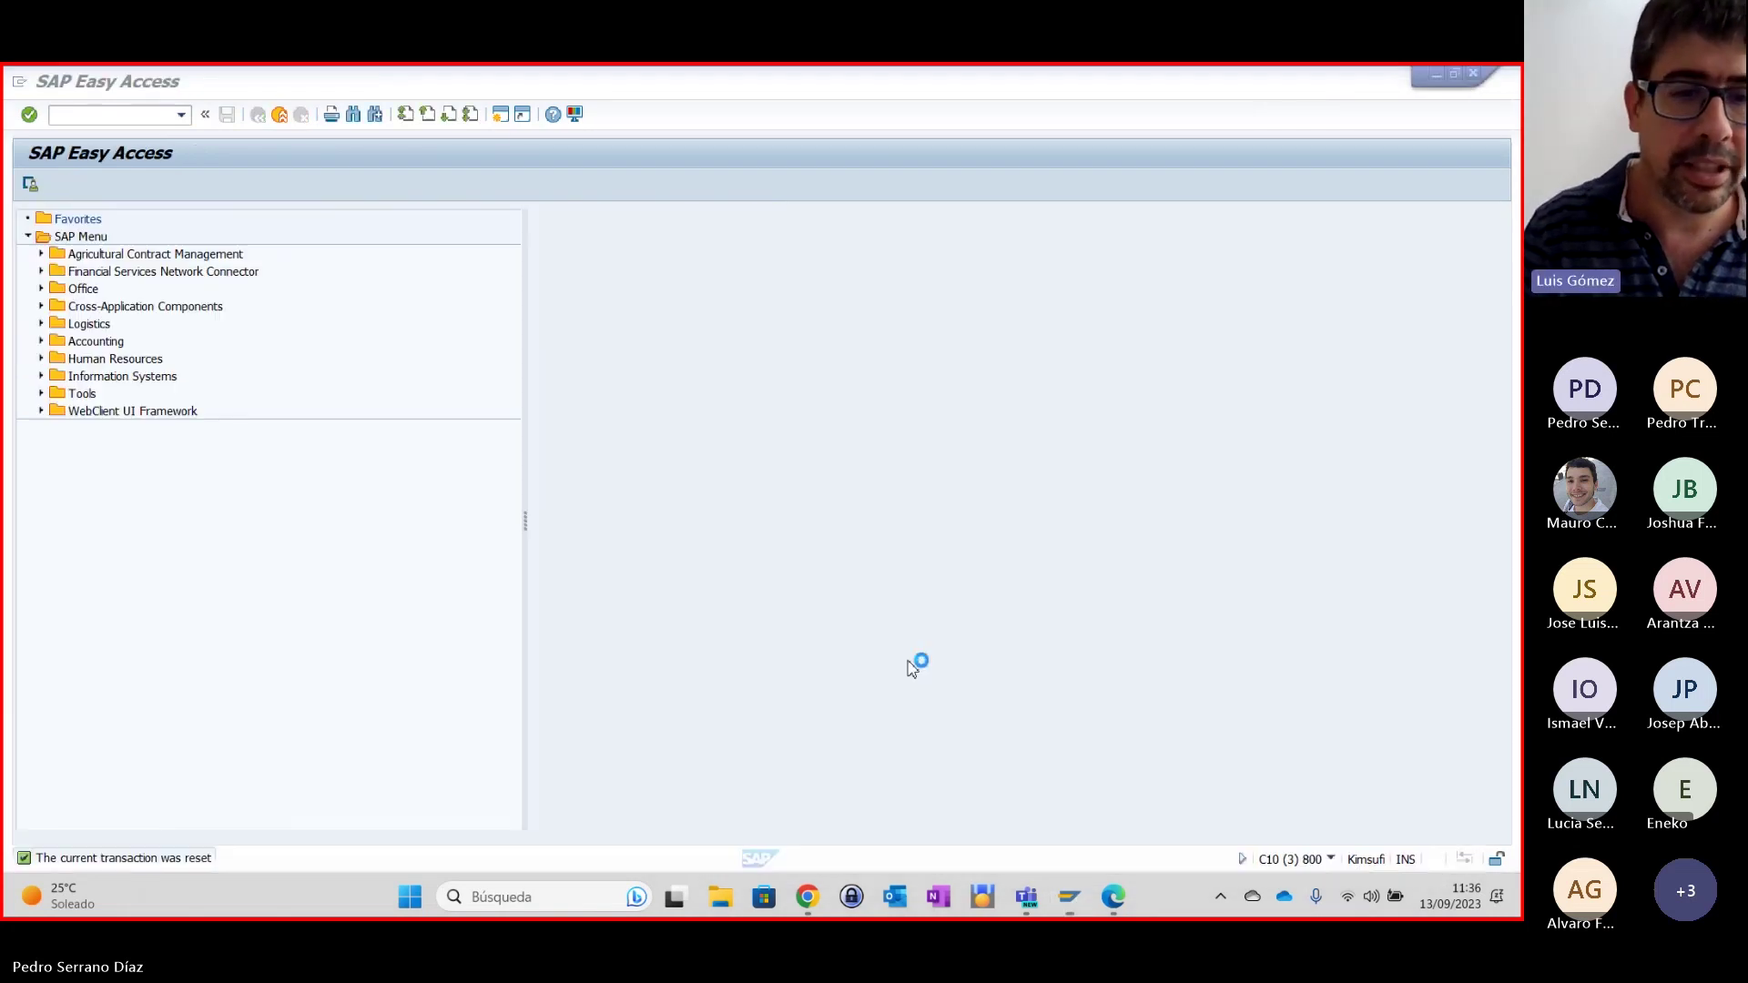
pyautogui.click(181, 115)
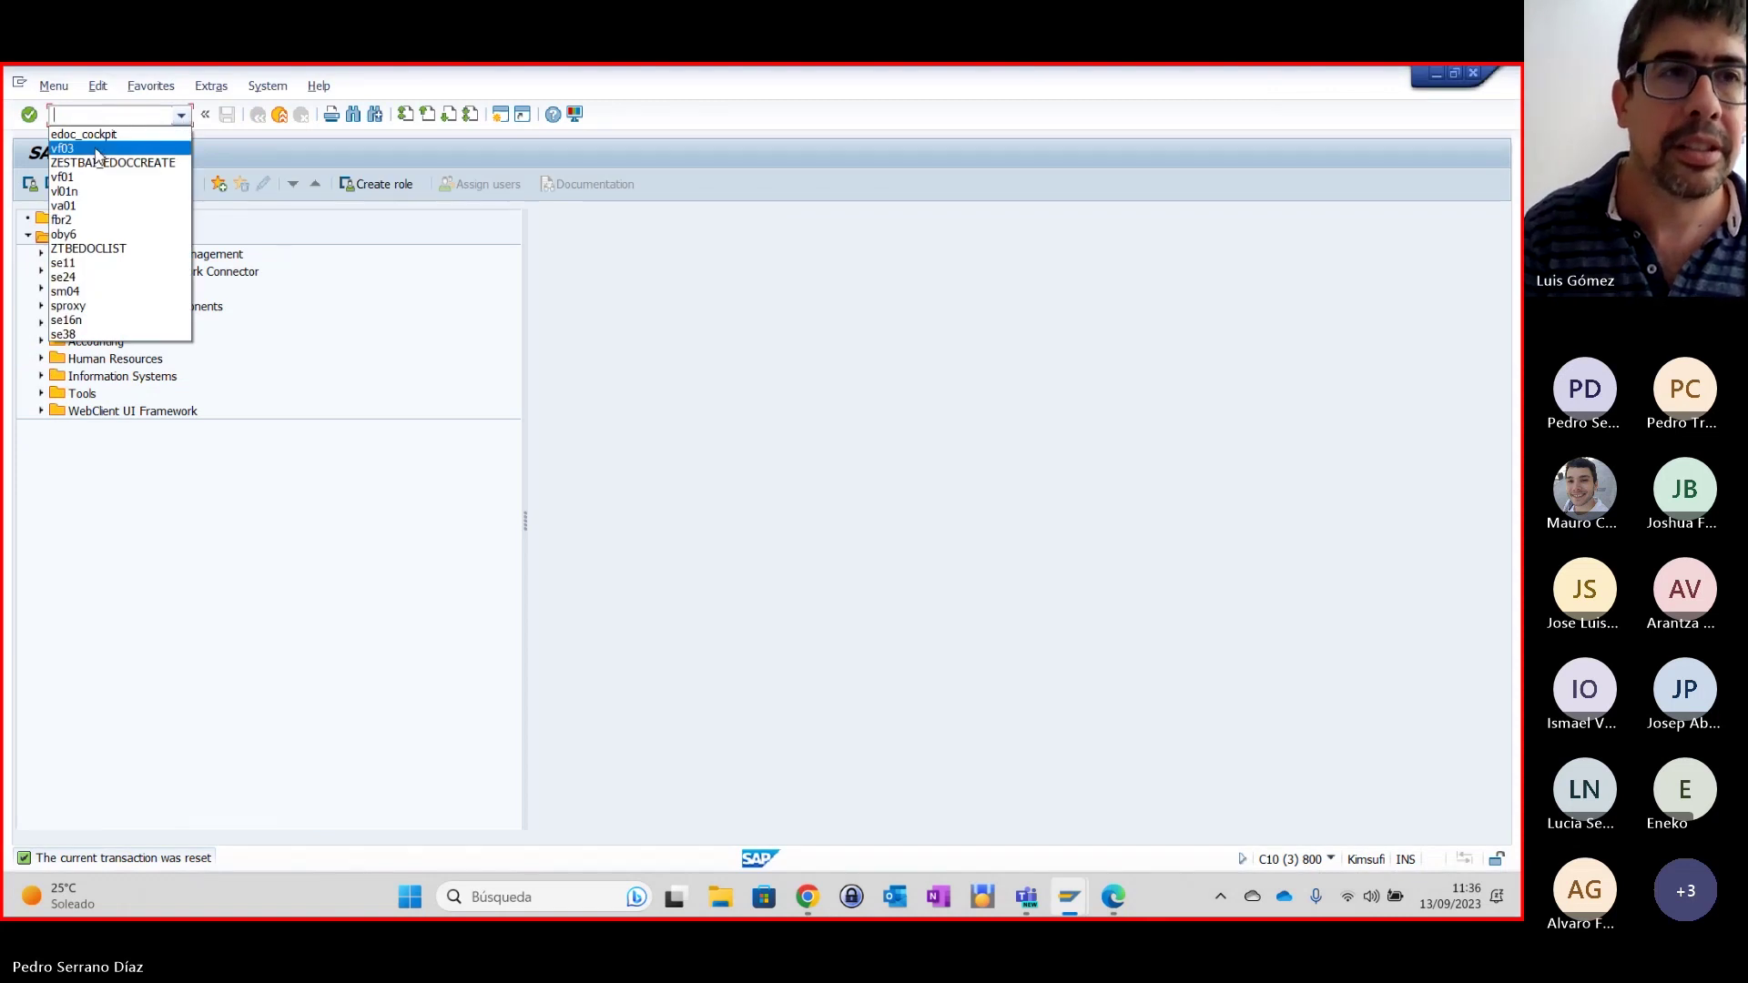
pyautogui.click(98, 151)
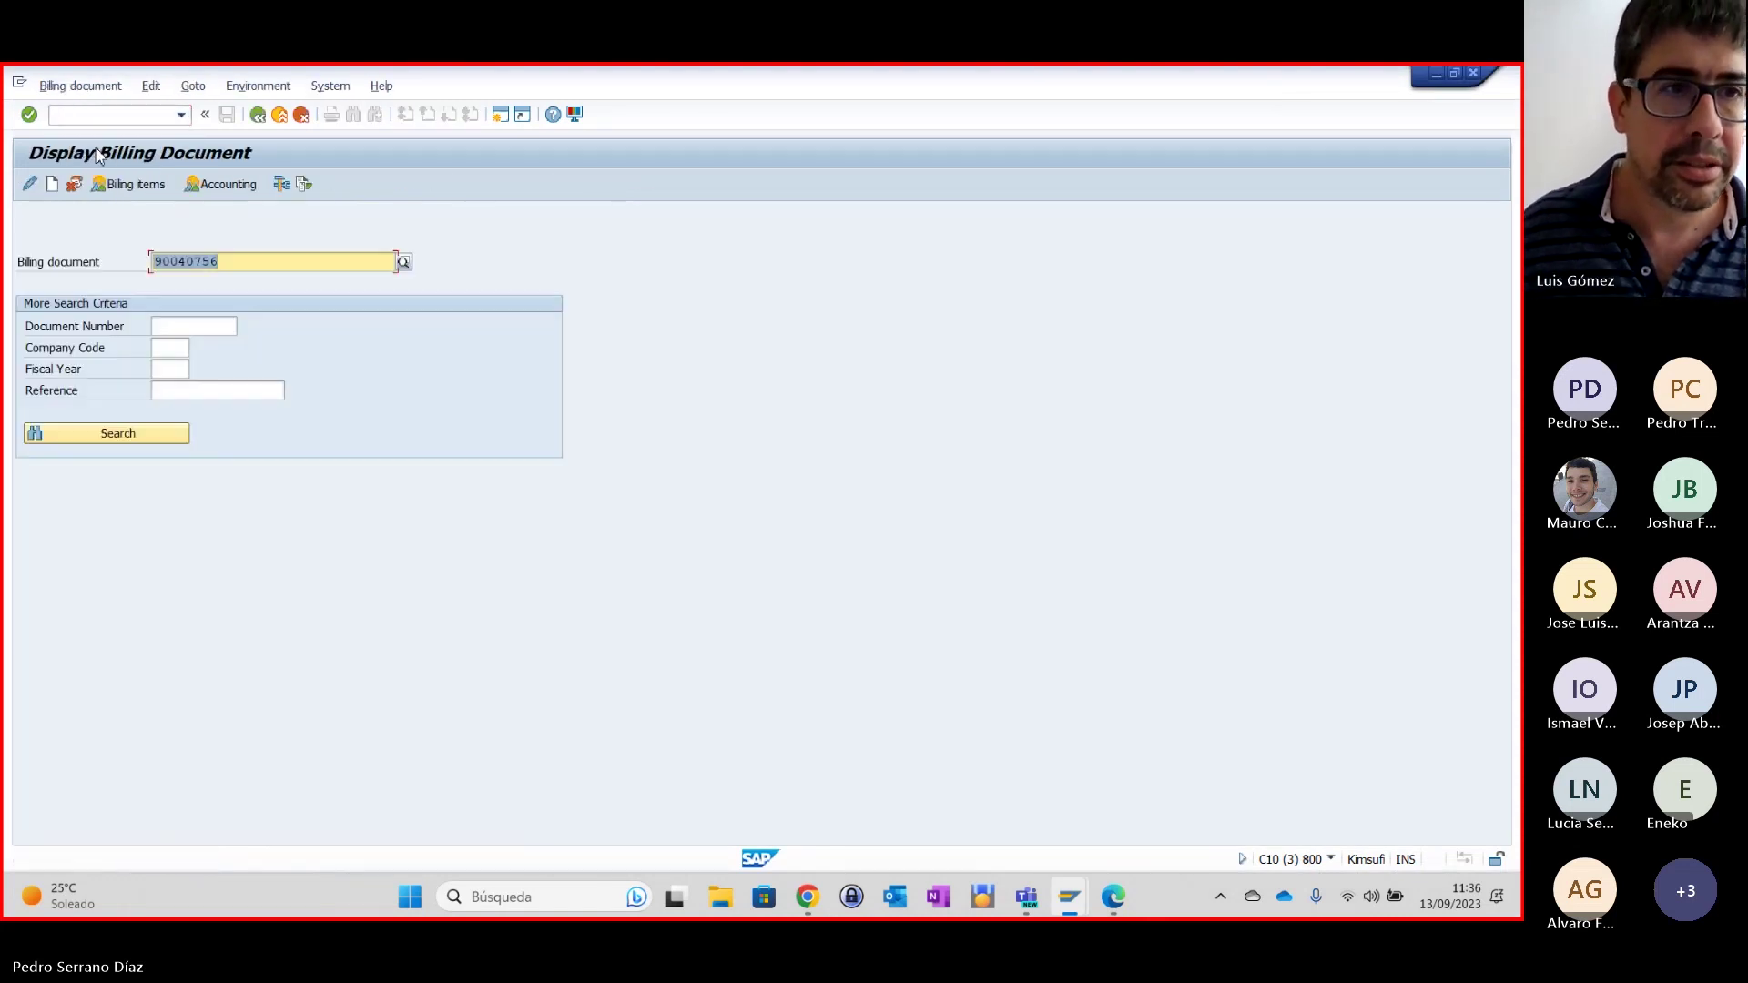
pyautogui.click(258, 114)
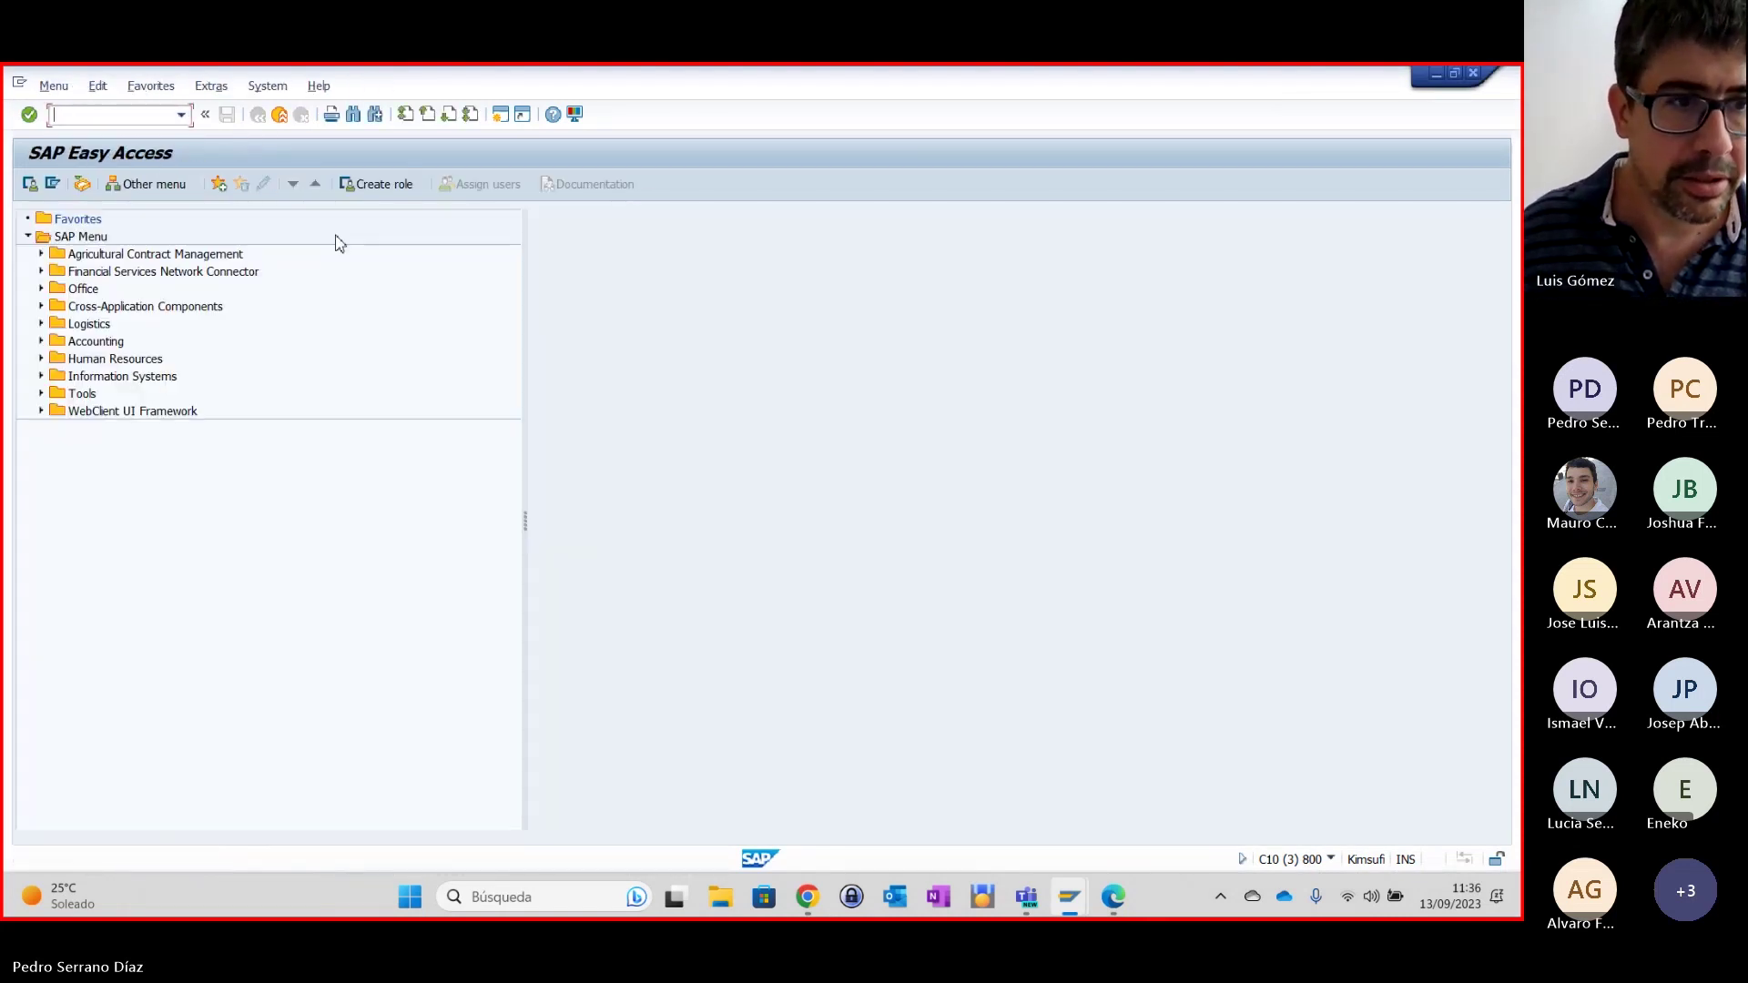
pyautogui.click(1473, 72)
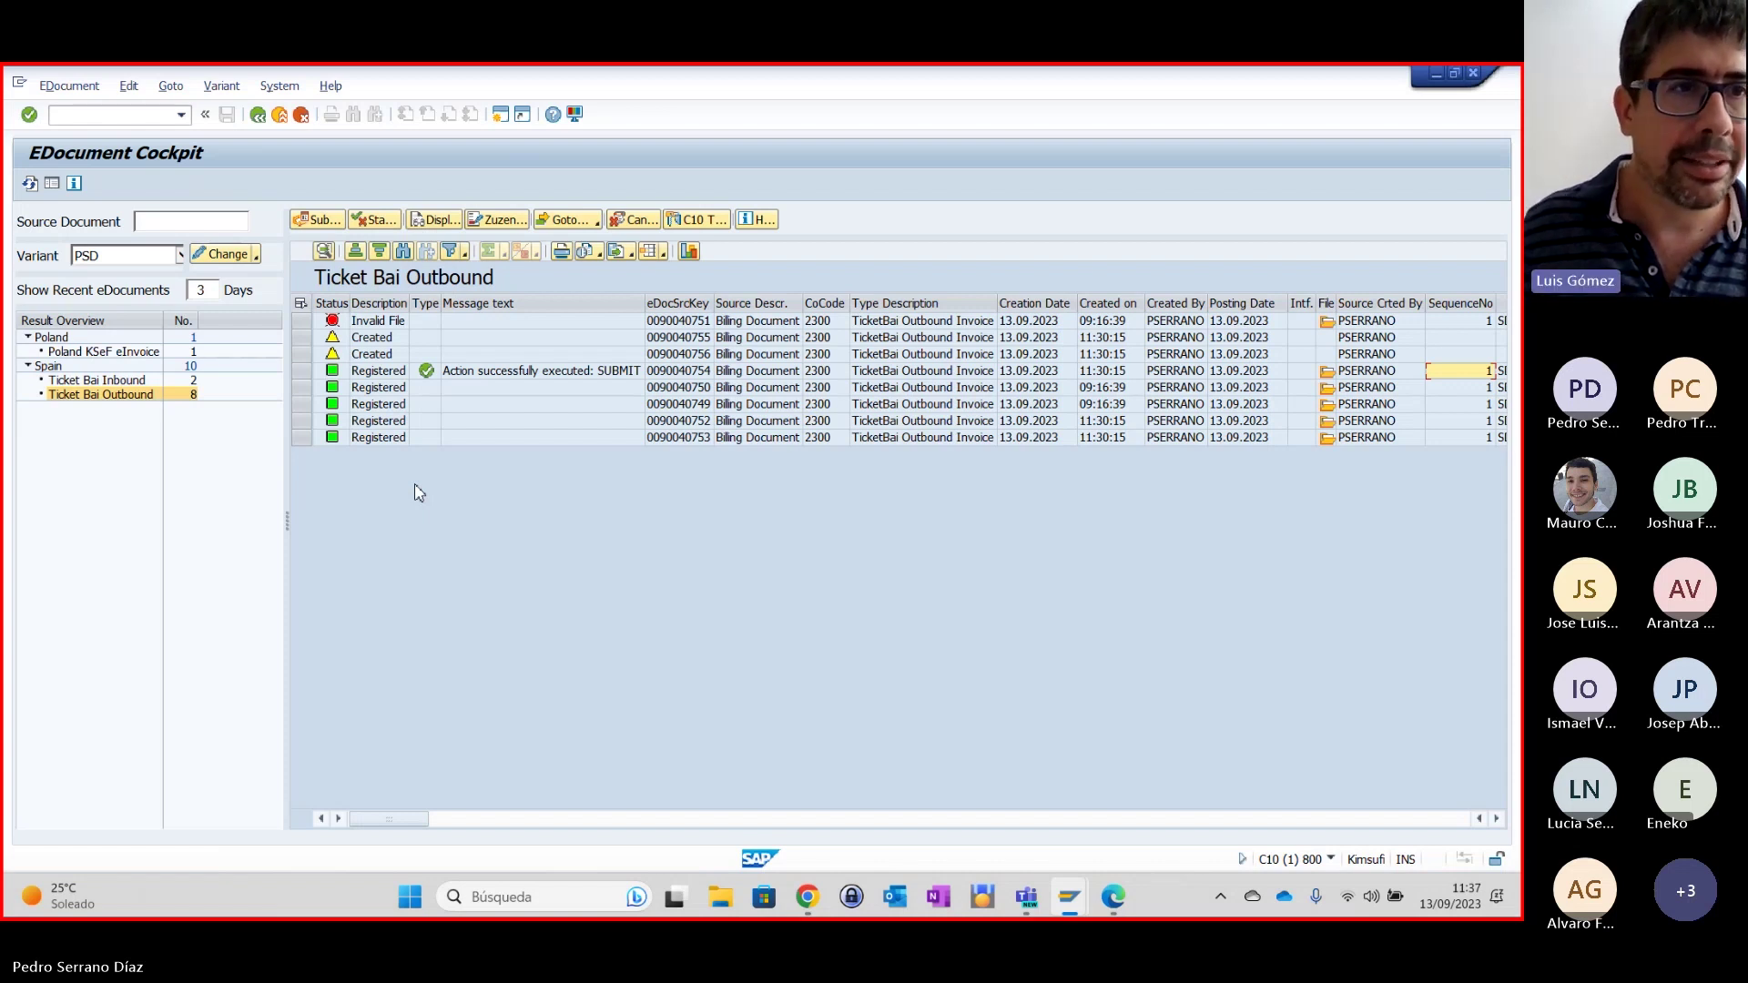
# Restart transaction edoc_cockpit from SAP Easy Access and reload the Ticket Bai Outbound list.
pyautogui.click(258, 114)
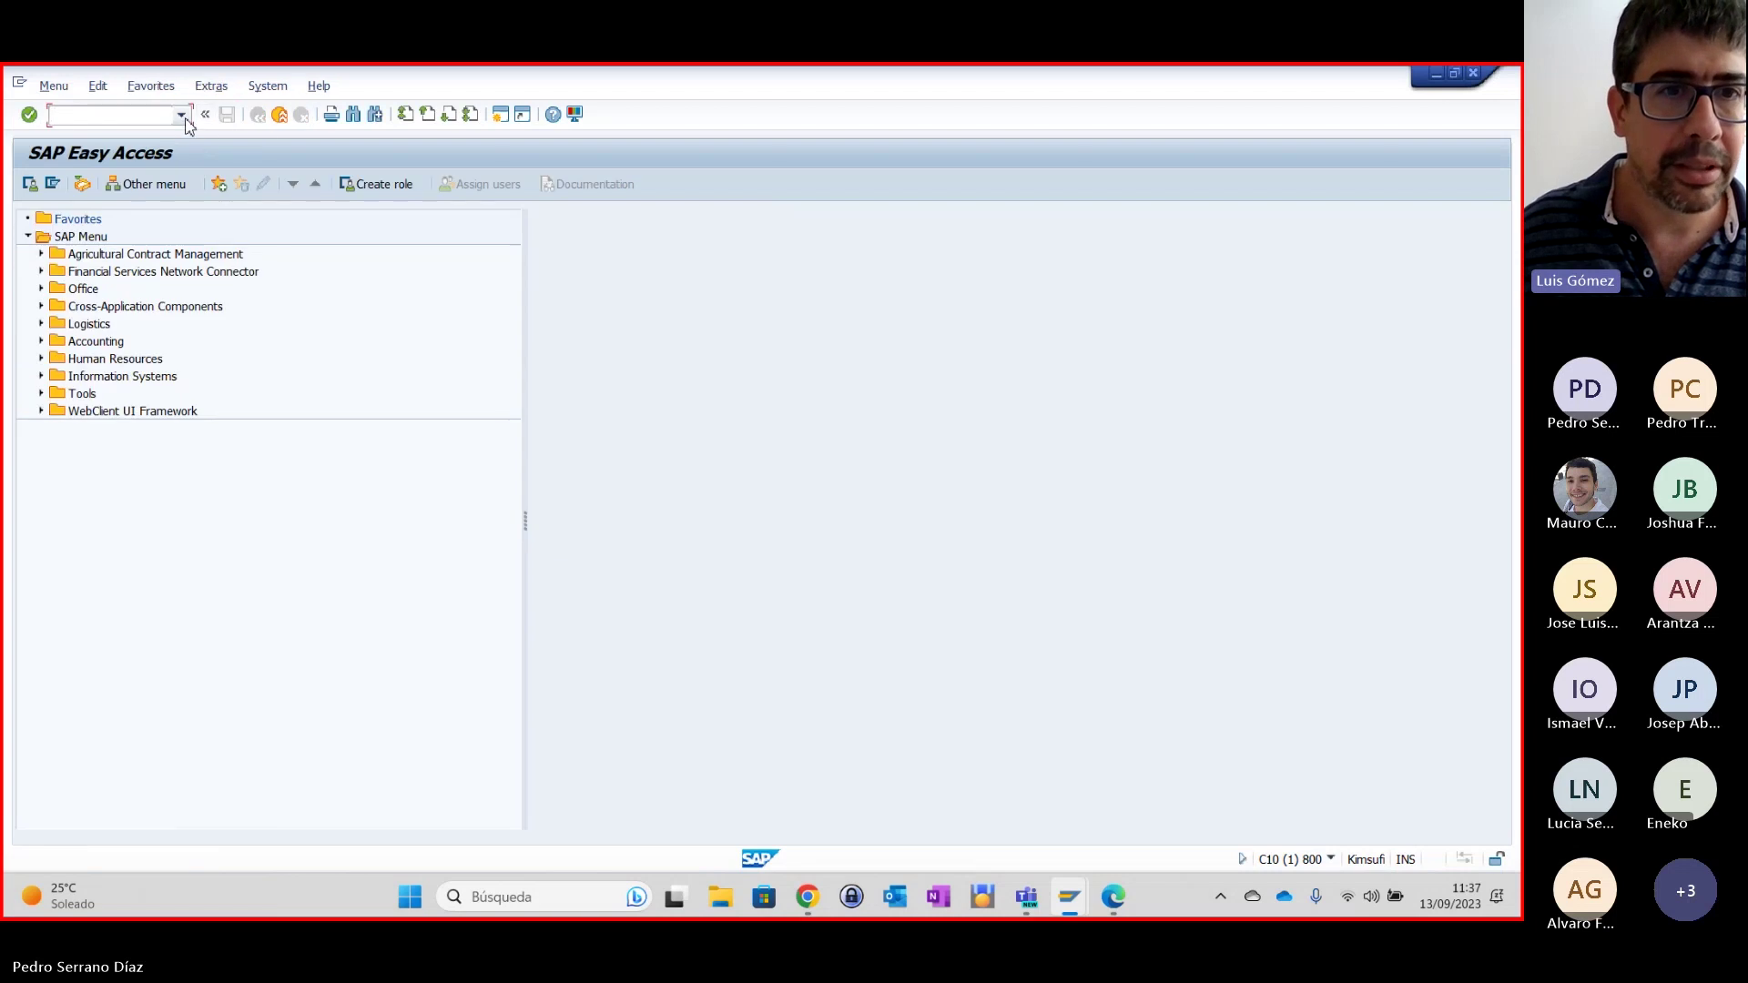
pyautogui.click(181, 115)
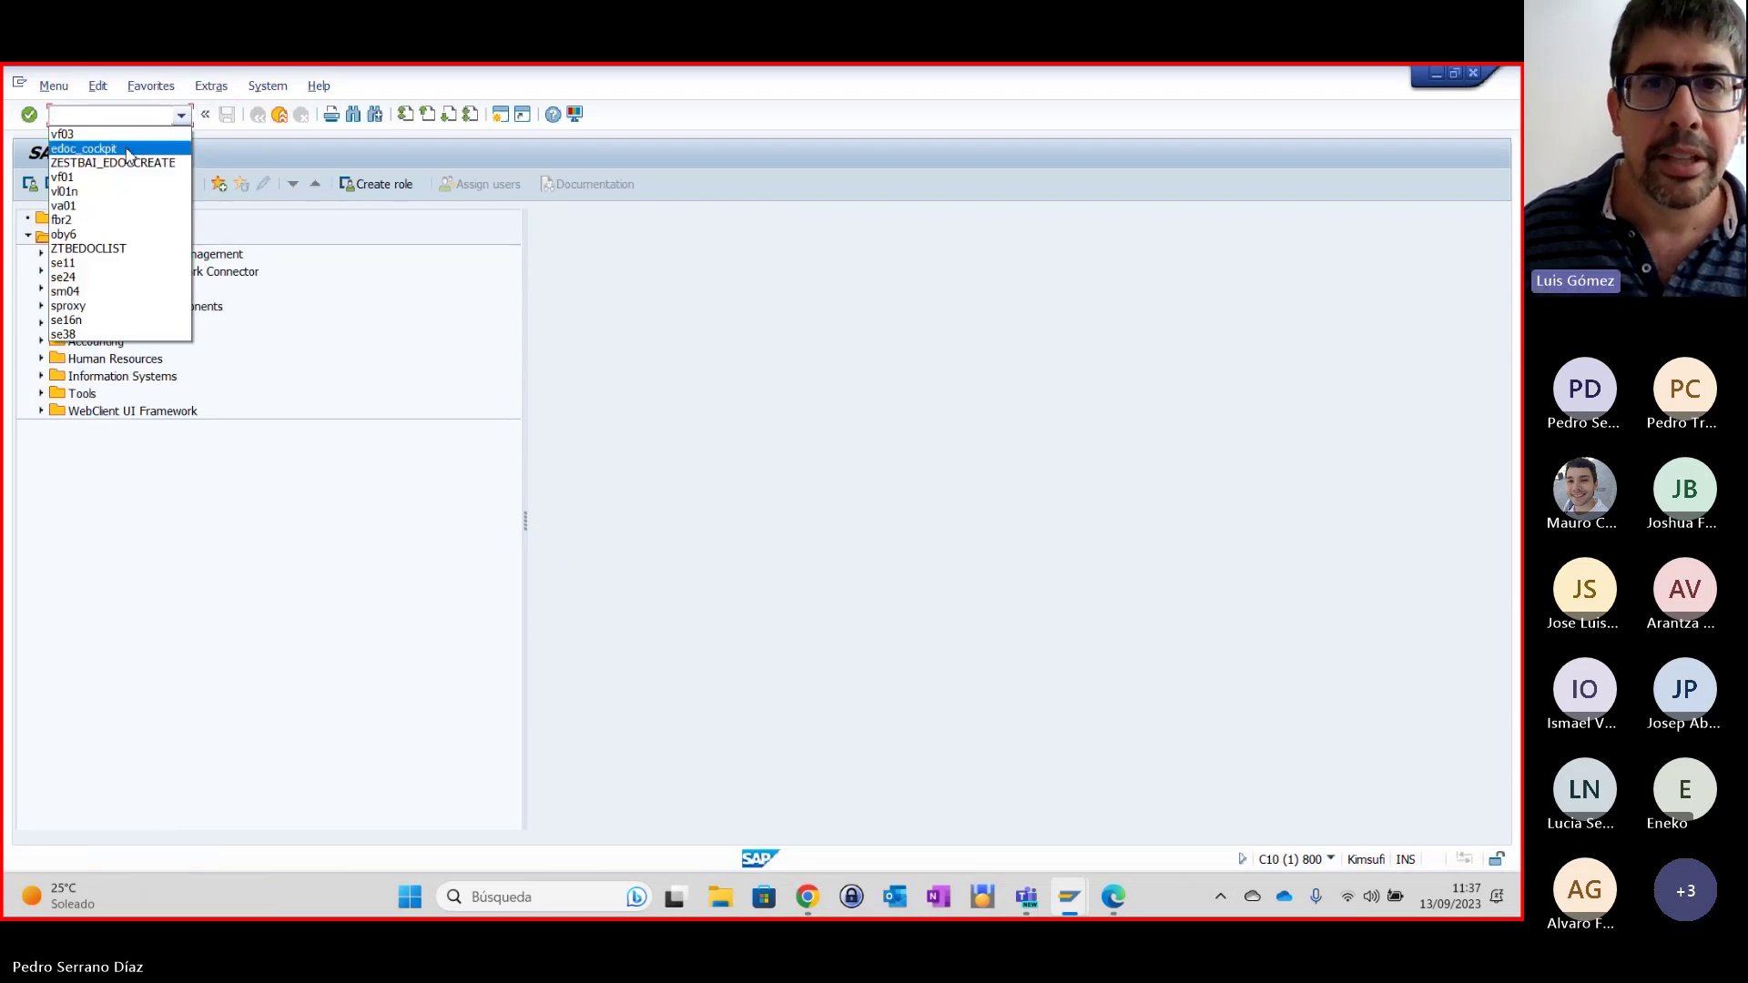
pyautogui.click(127, 150)
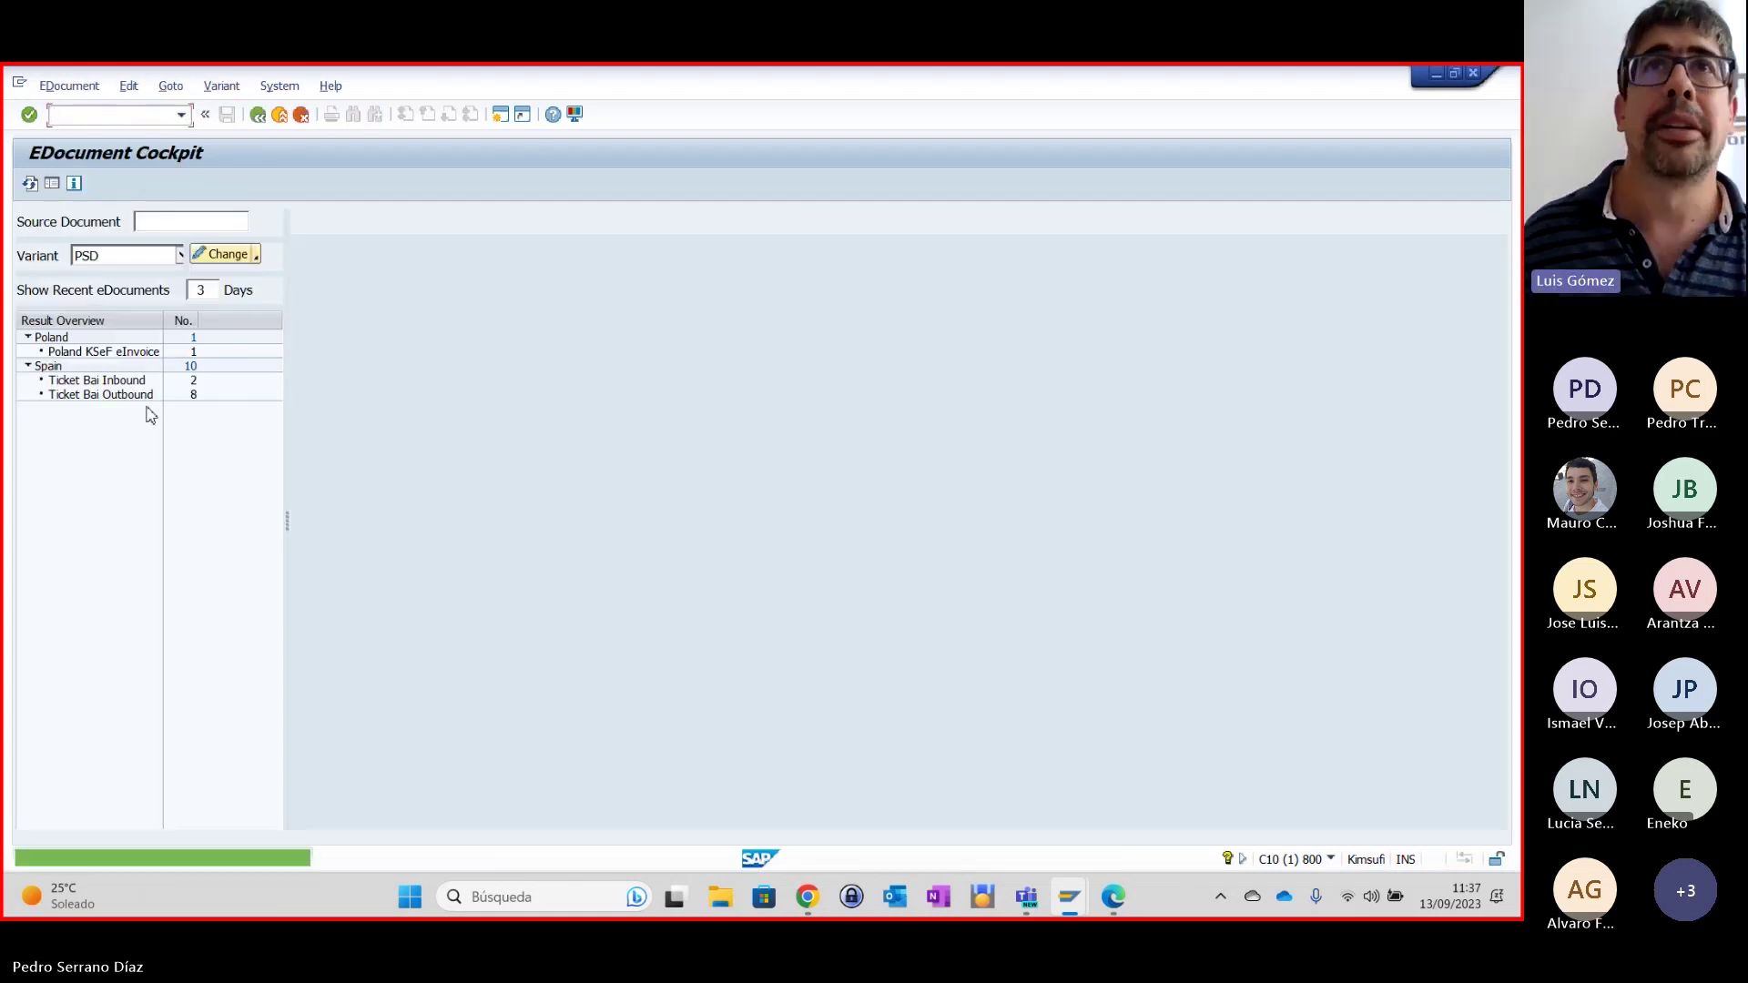
pyautogui.click(136, 395)
pyautogui.click(297, 356)
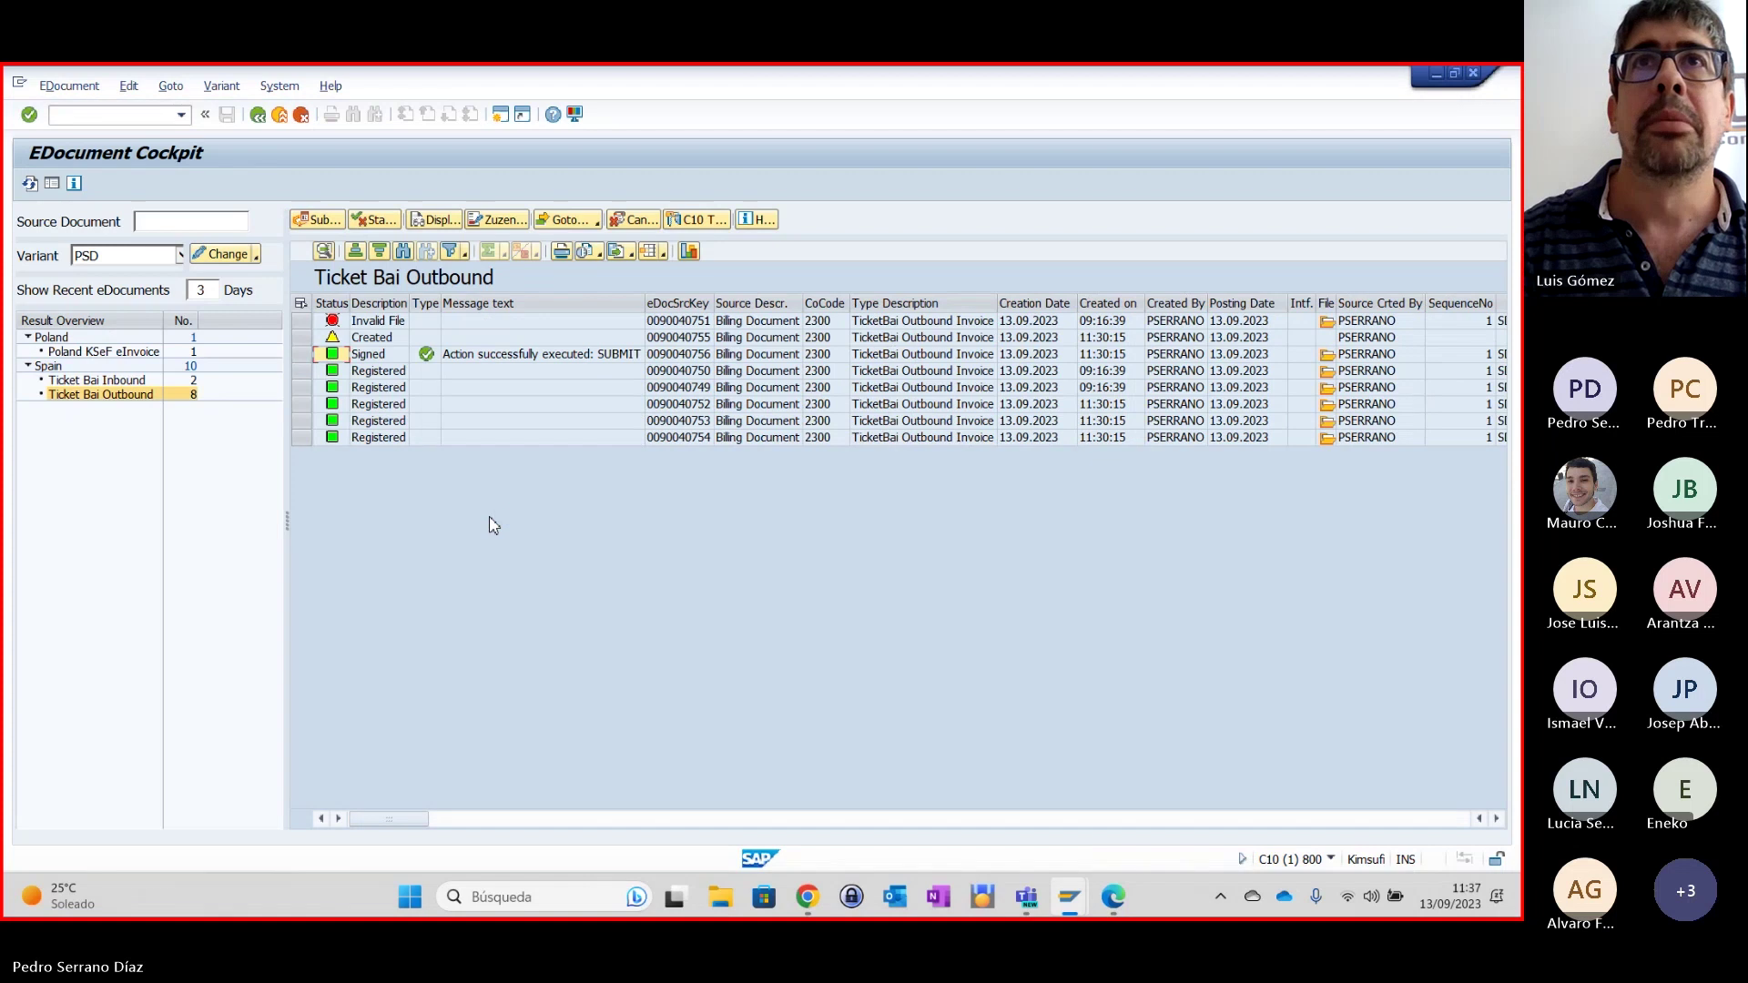
pyautogui.click(301, 356)
pyautogui.press('Return')
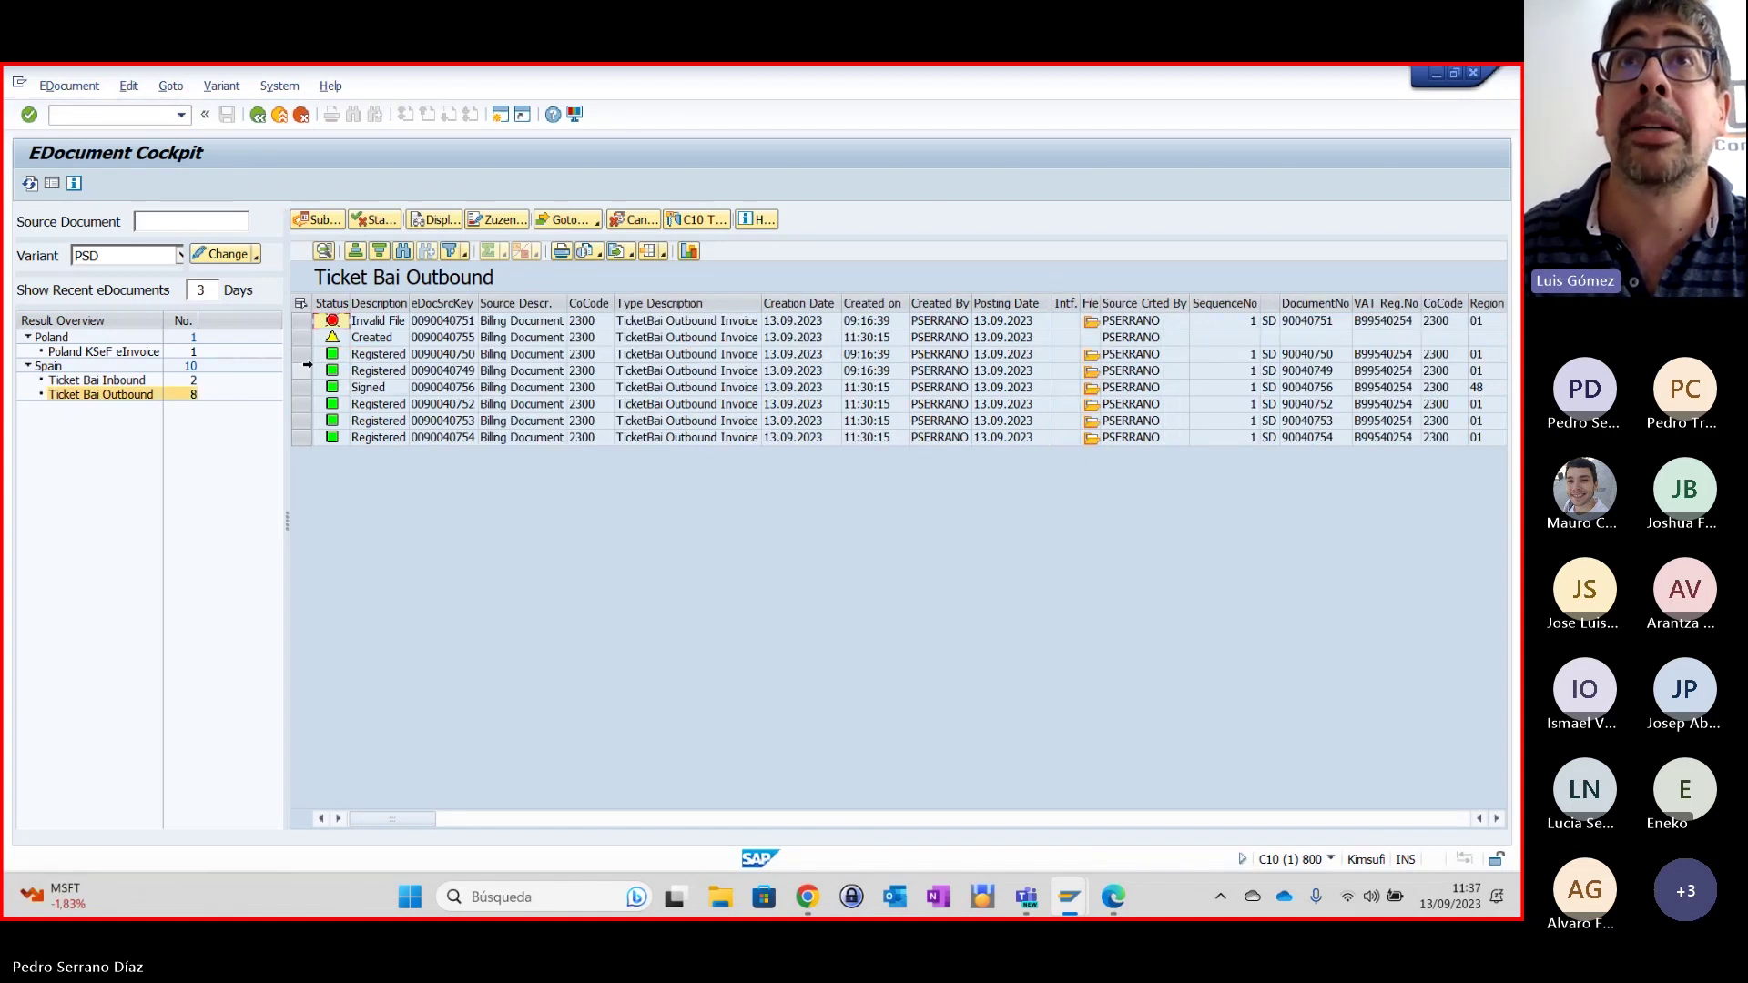
pyautogui.click(302, 388)
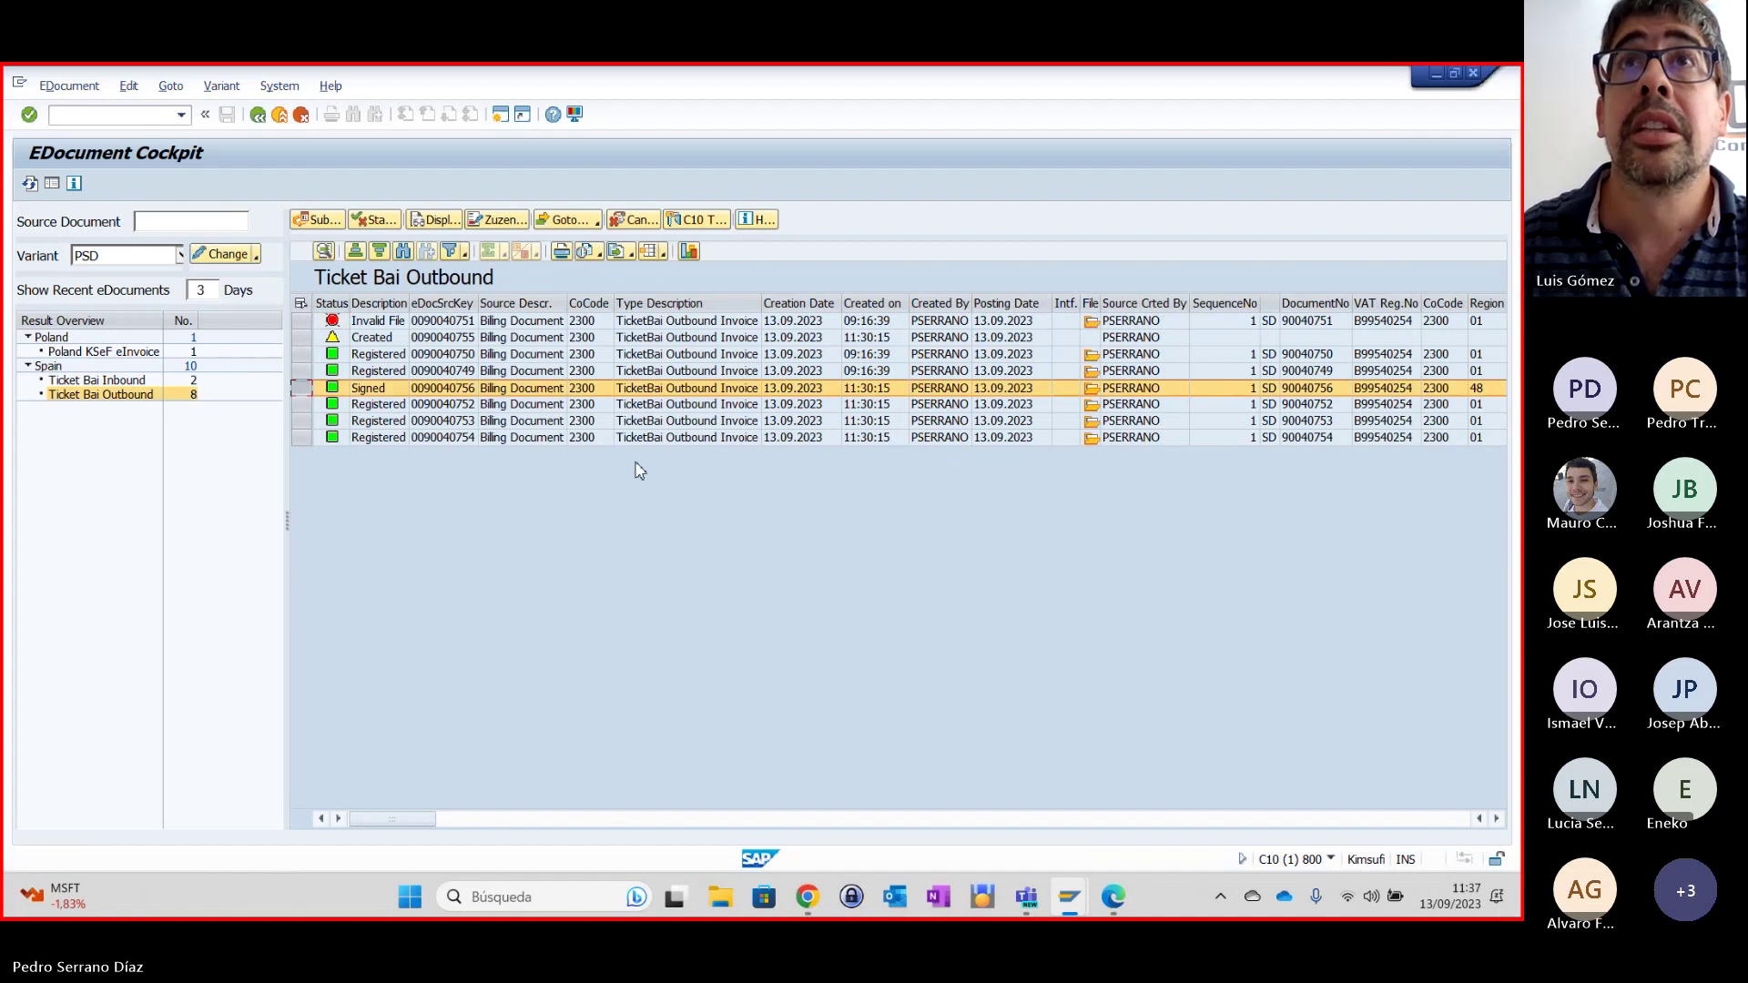
pyautogui.click(304, 340)
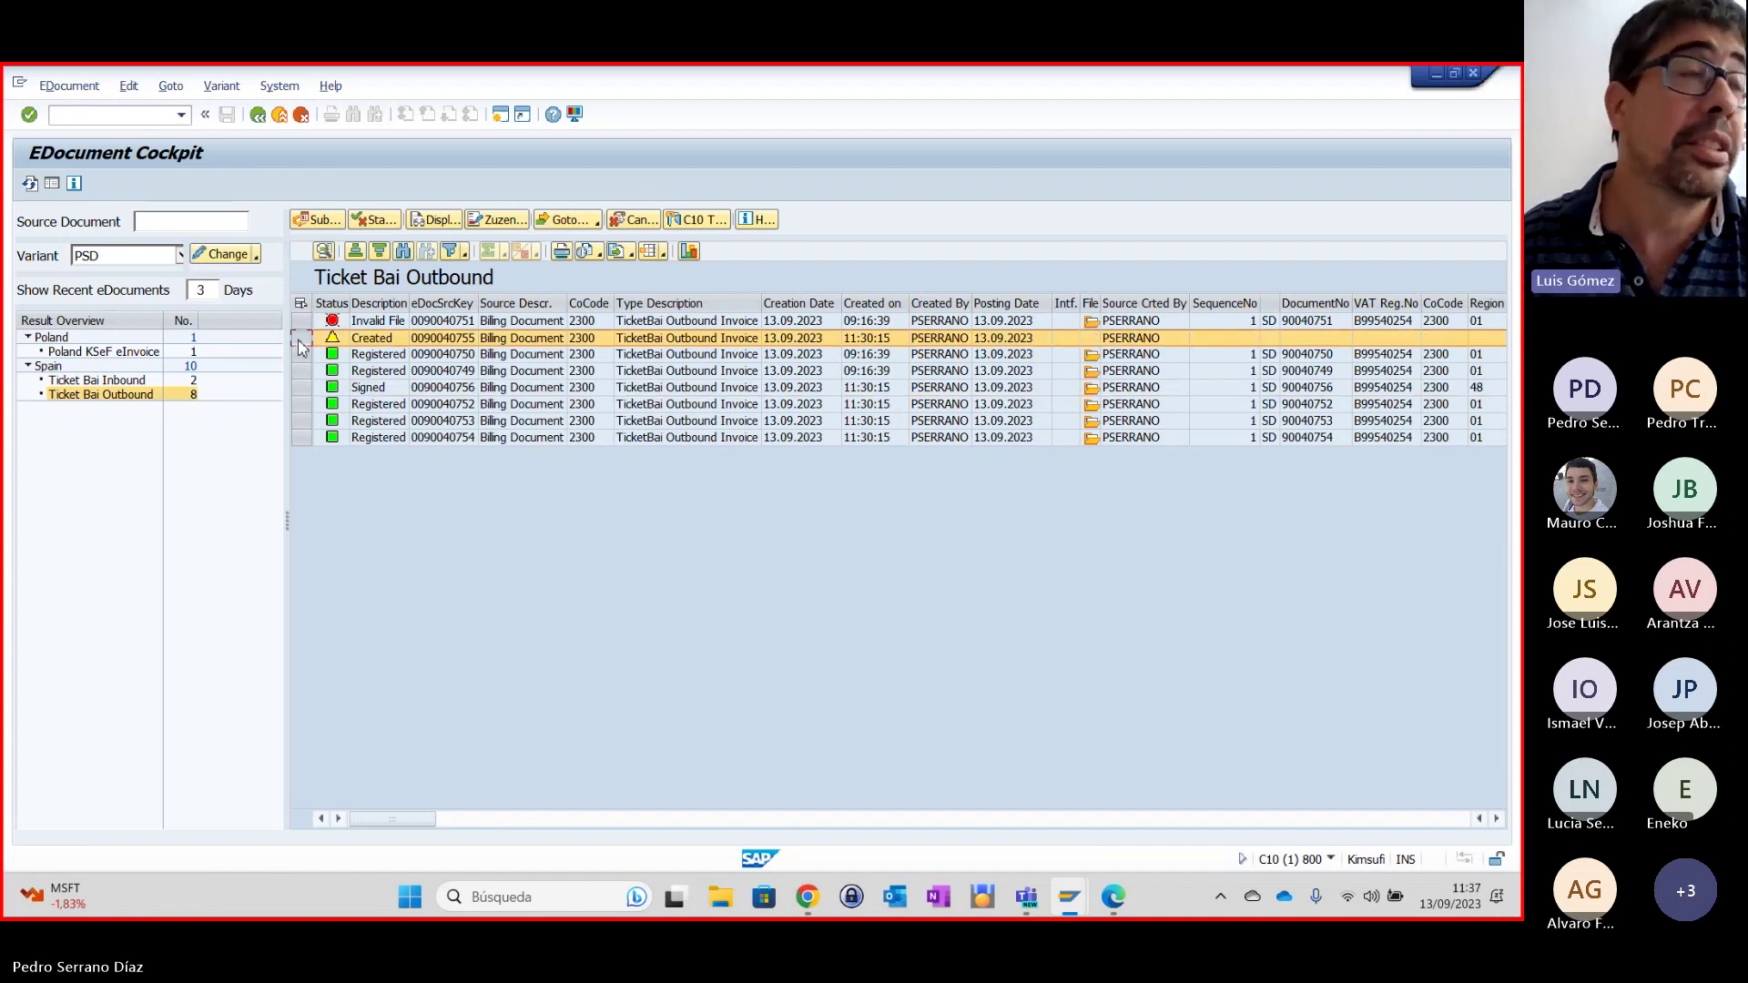
pyautogui.click(319, 221)
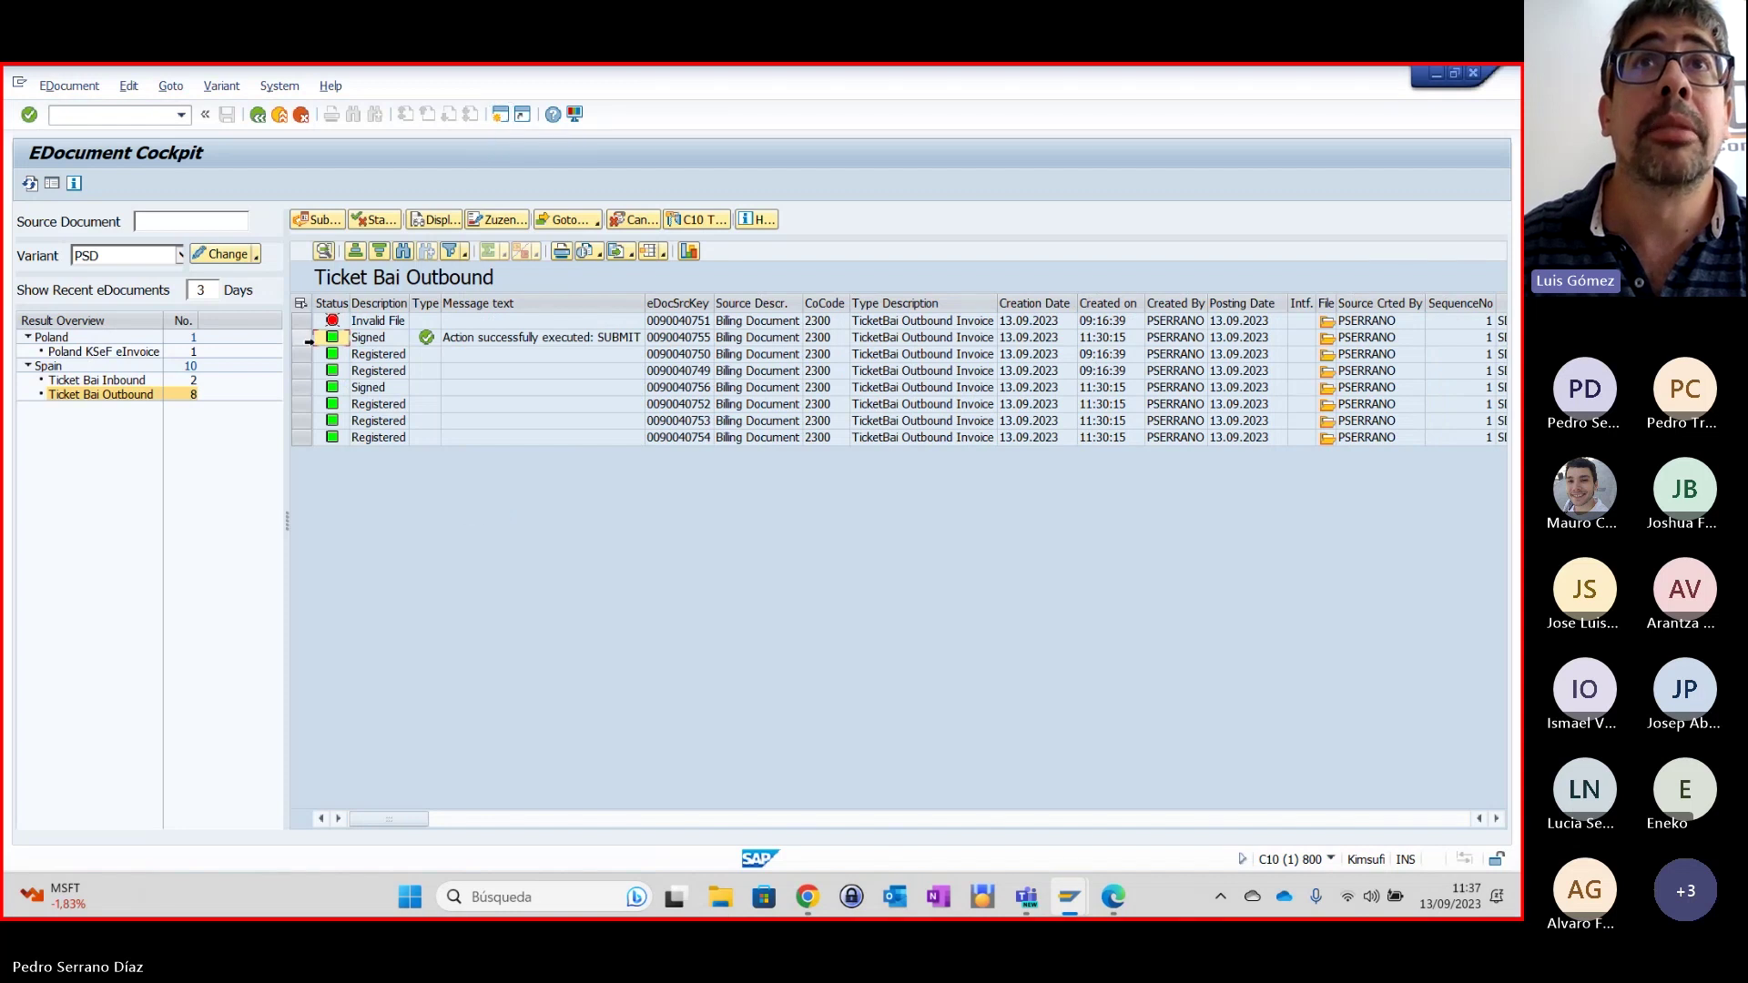
pyautogui.click(299, 340)
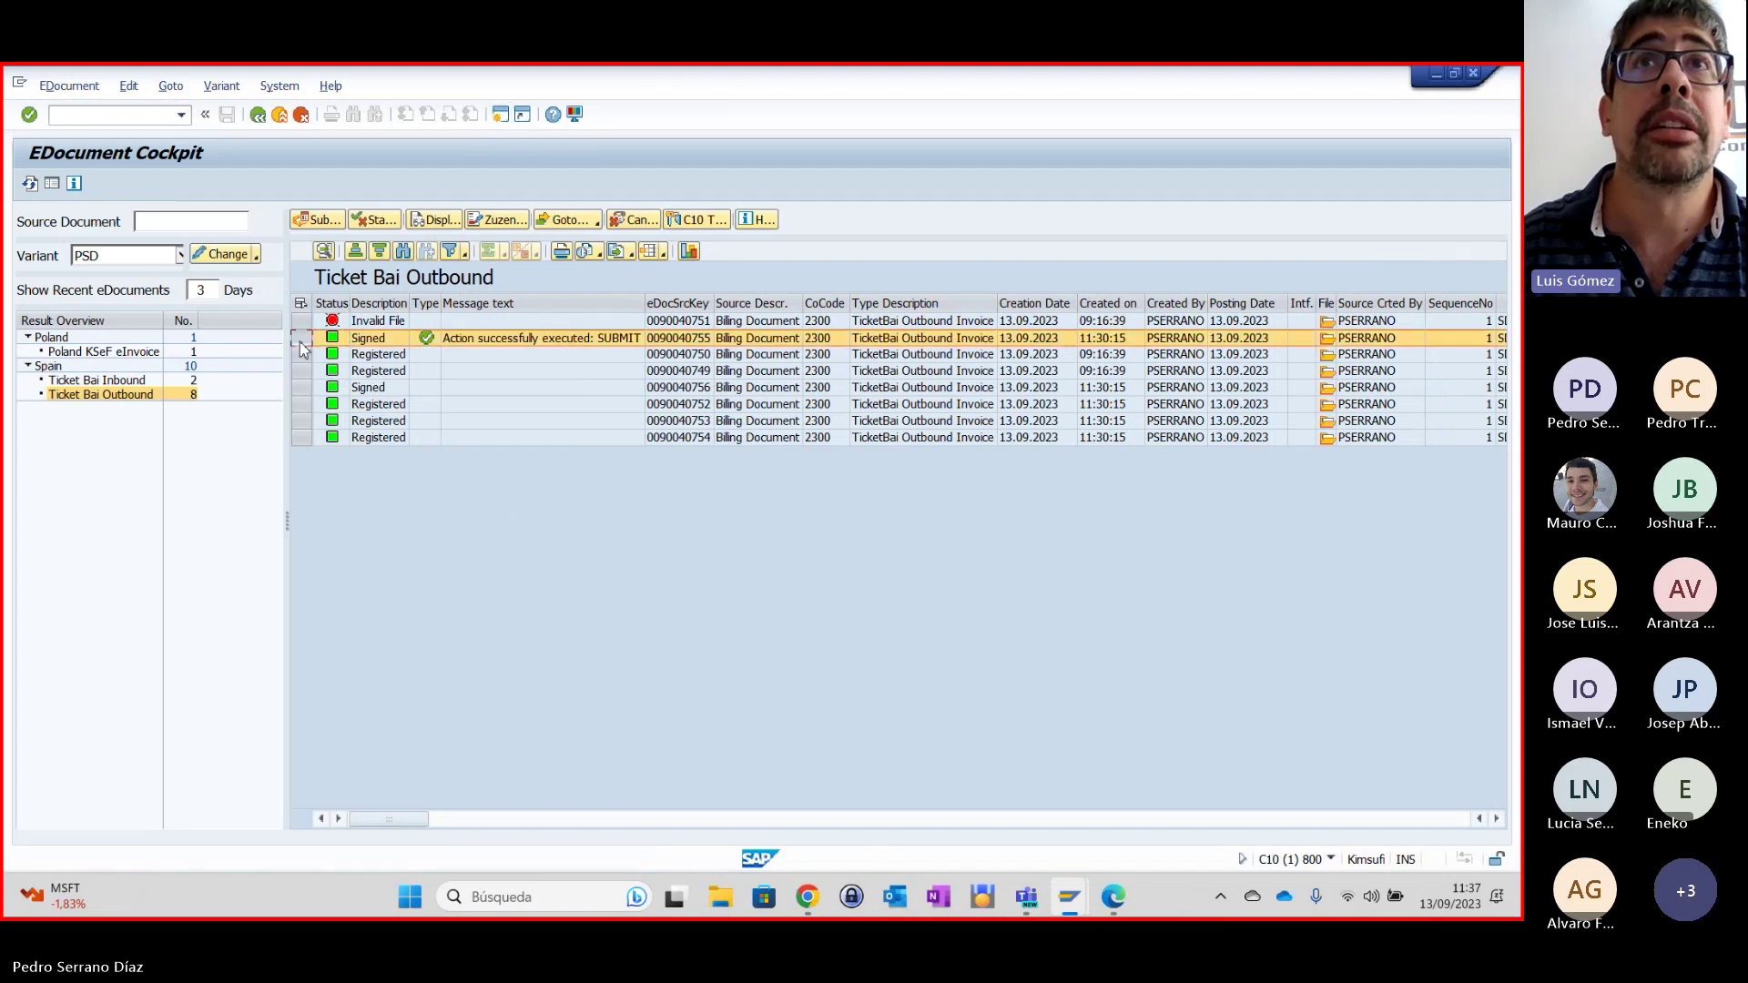
pyautogui.click(301, 389)
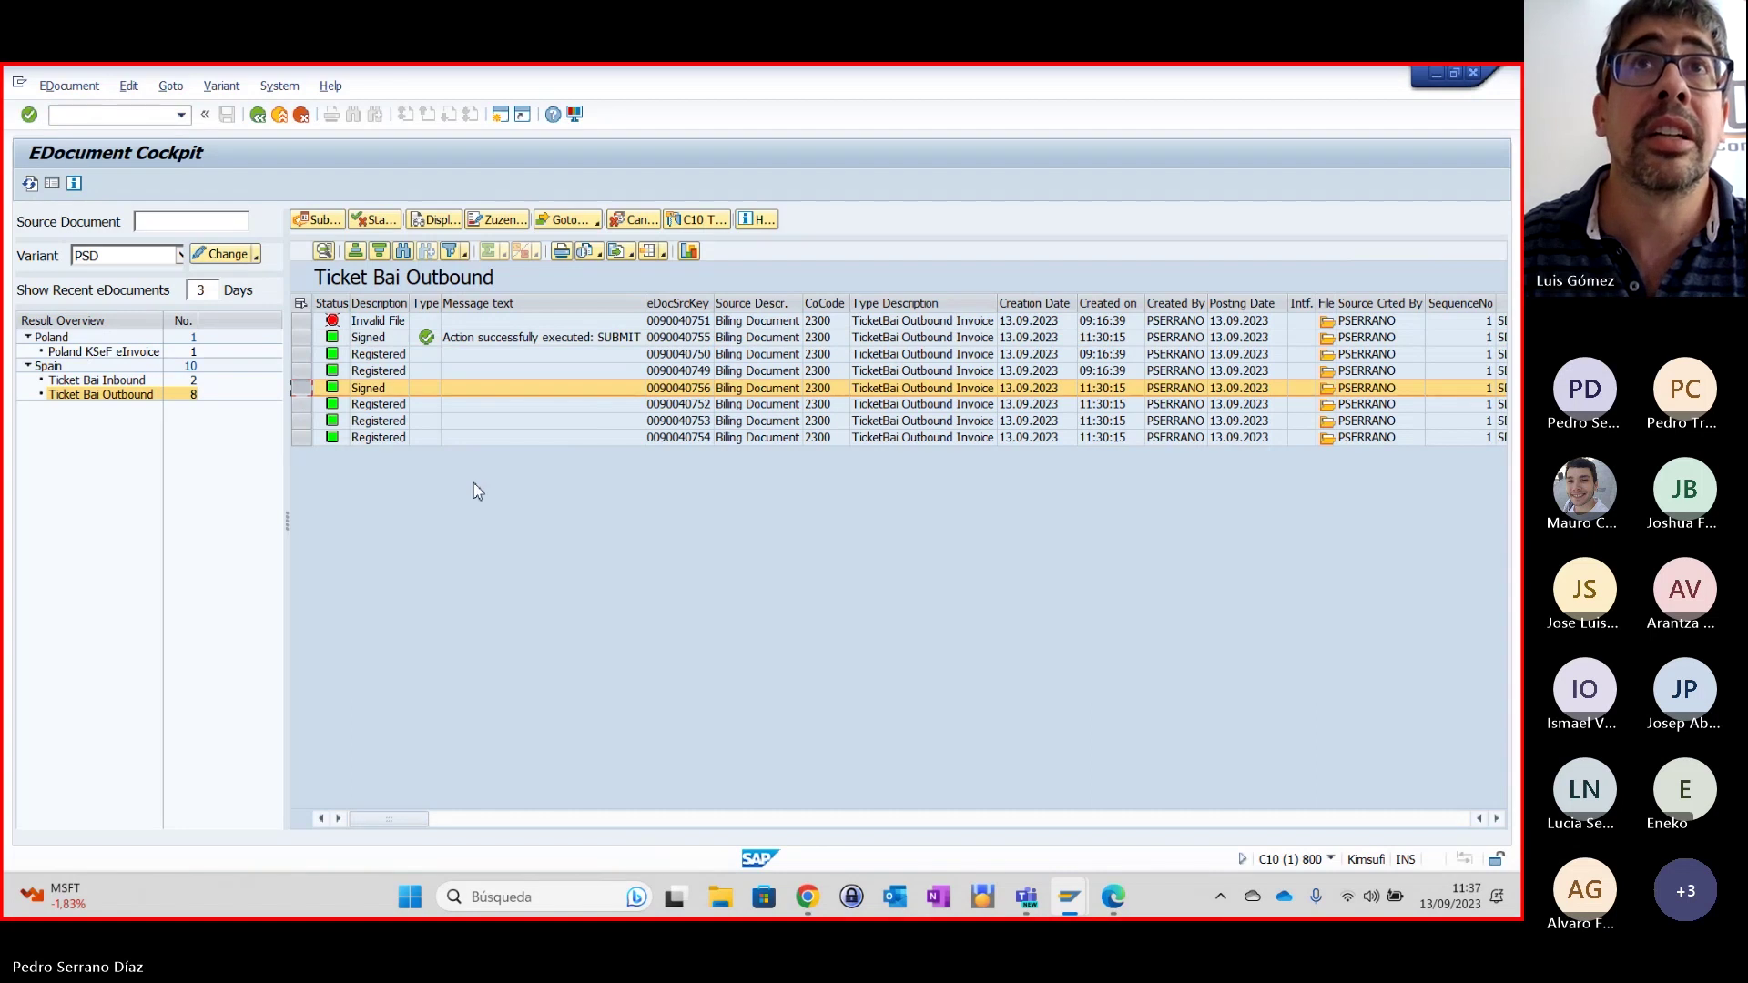
# Review the created eDocuments in the Ticket Bai Inbound list and return to the Ticket Bai Outbound list.
pyautogui.click(97, 380)
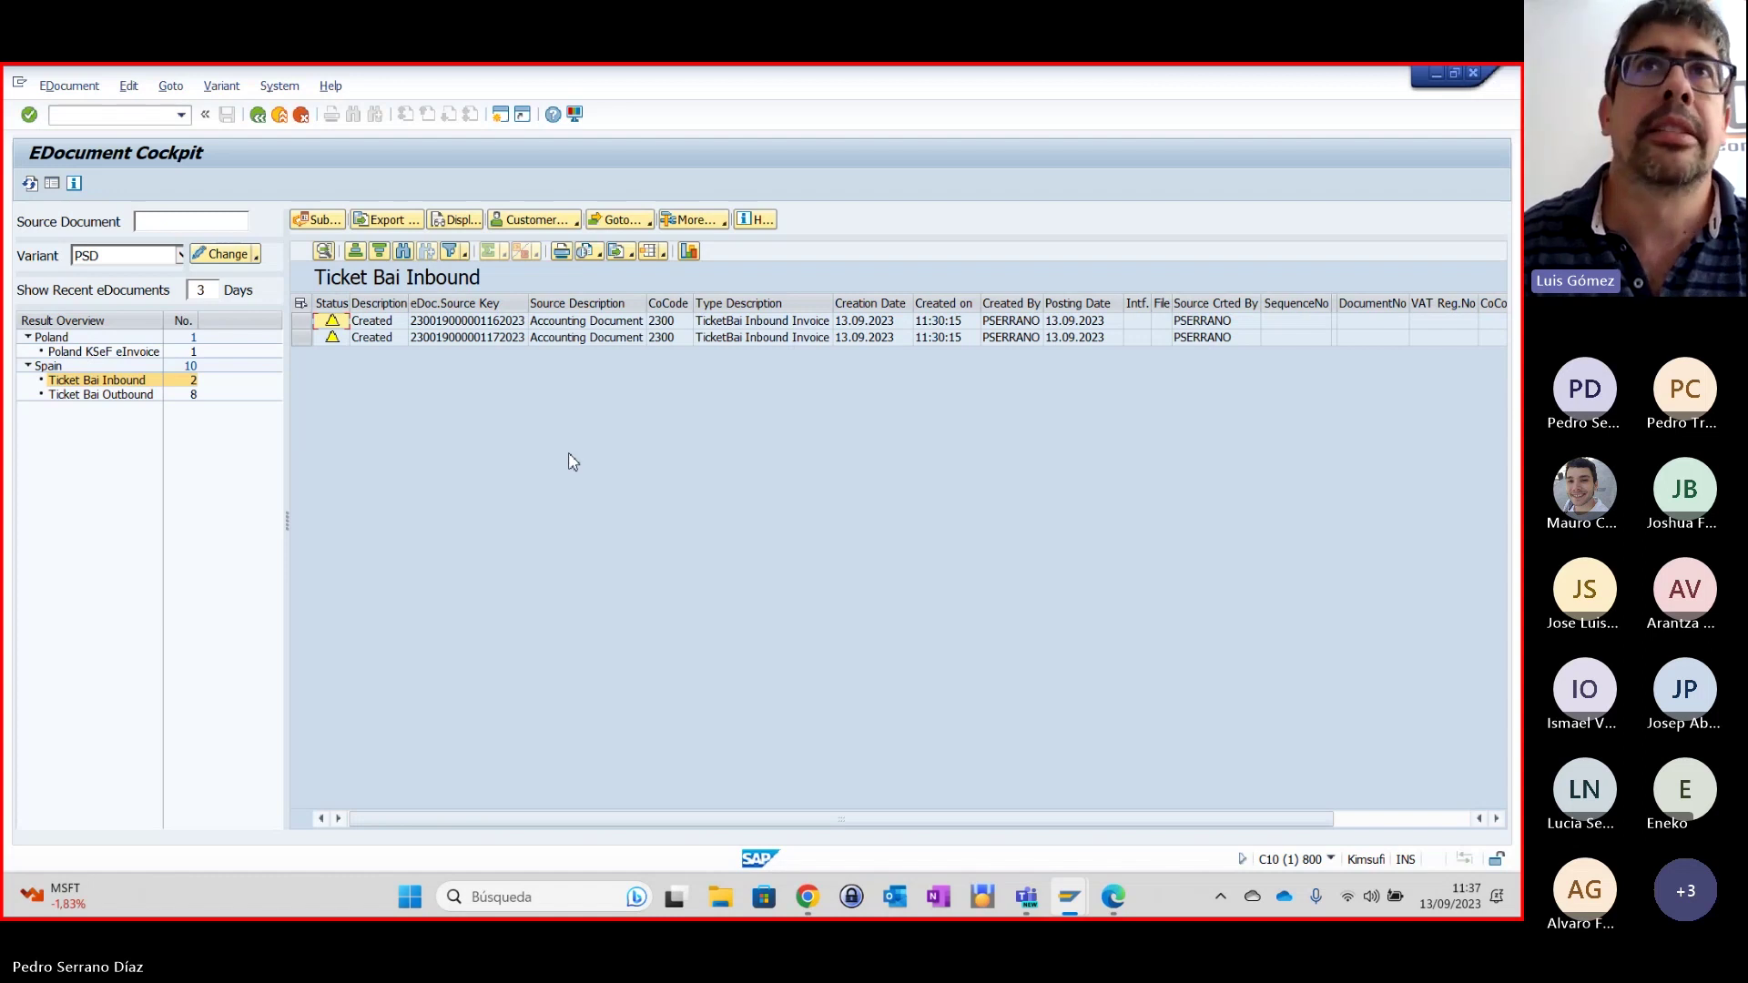
pyautogui.click(144, 400)
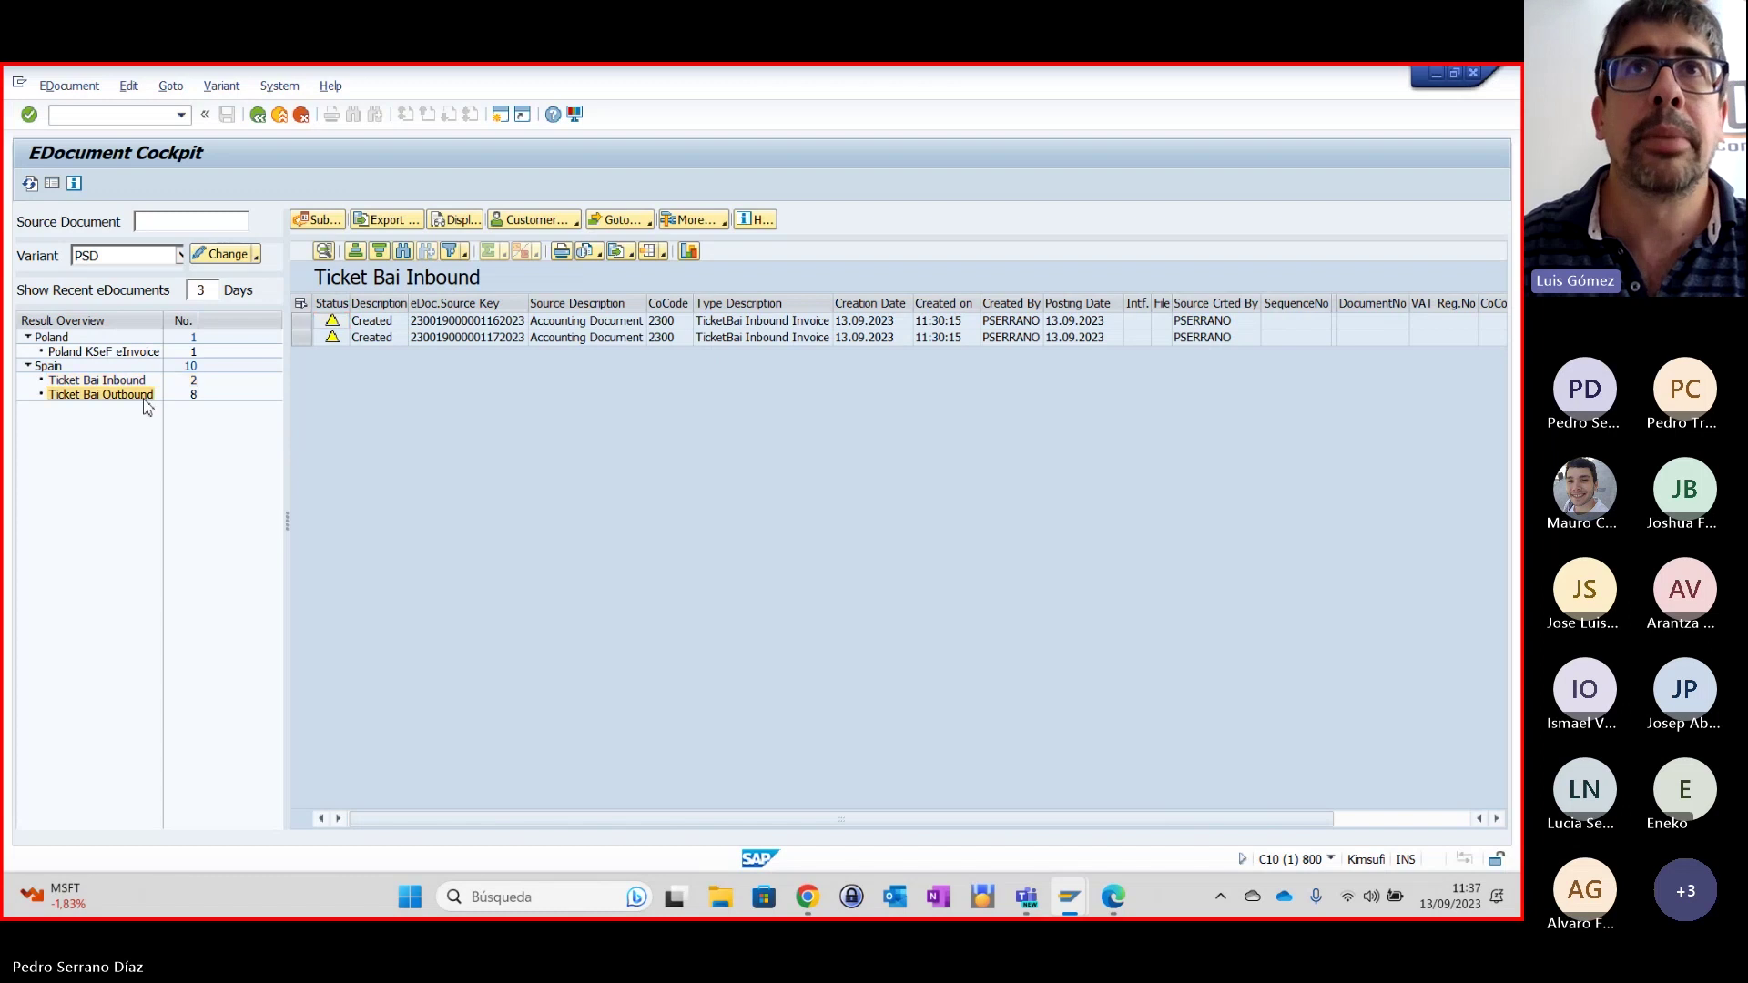
# Run transaction ZTBEDOCLIST in a new session to create the Batuz-LROE eDocument lists for company code 2300.
pyautogui.click(500, 116)
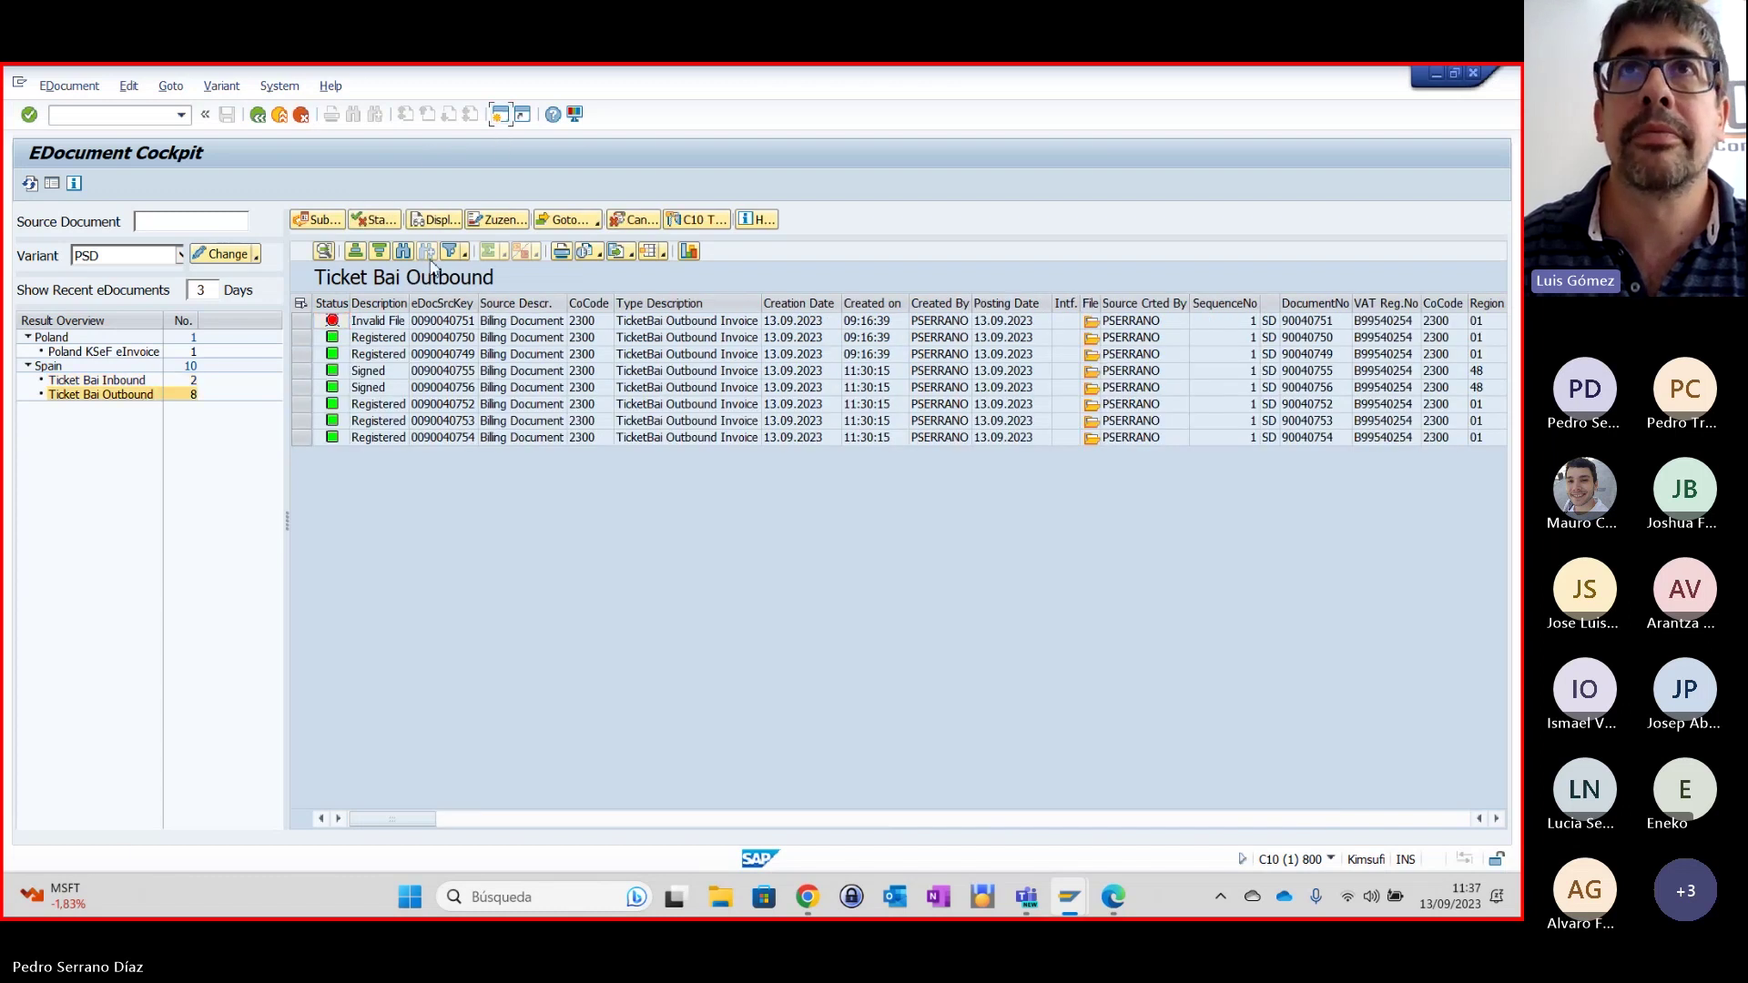
pyautogui.click(181, 115)
pyautogui.click(88, 249)
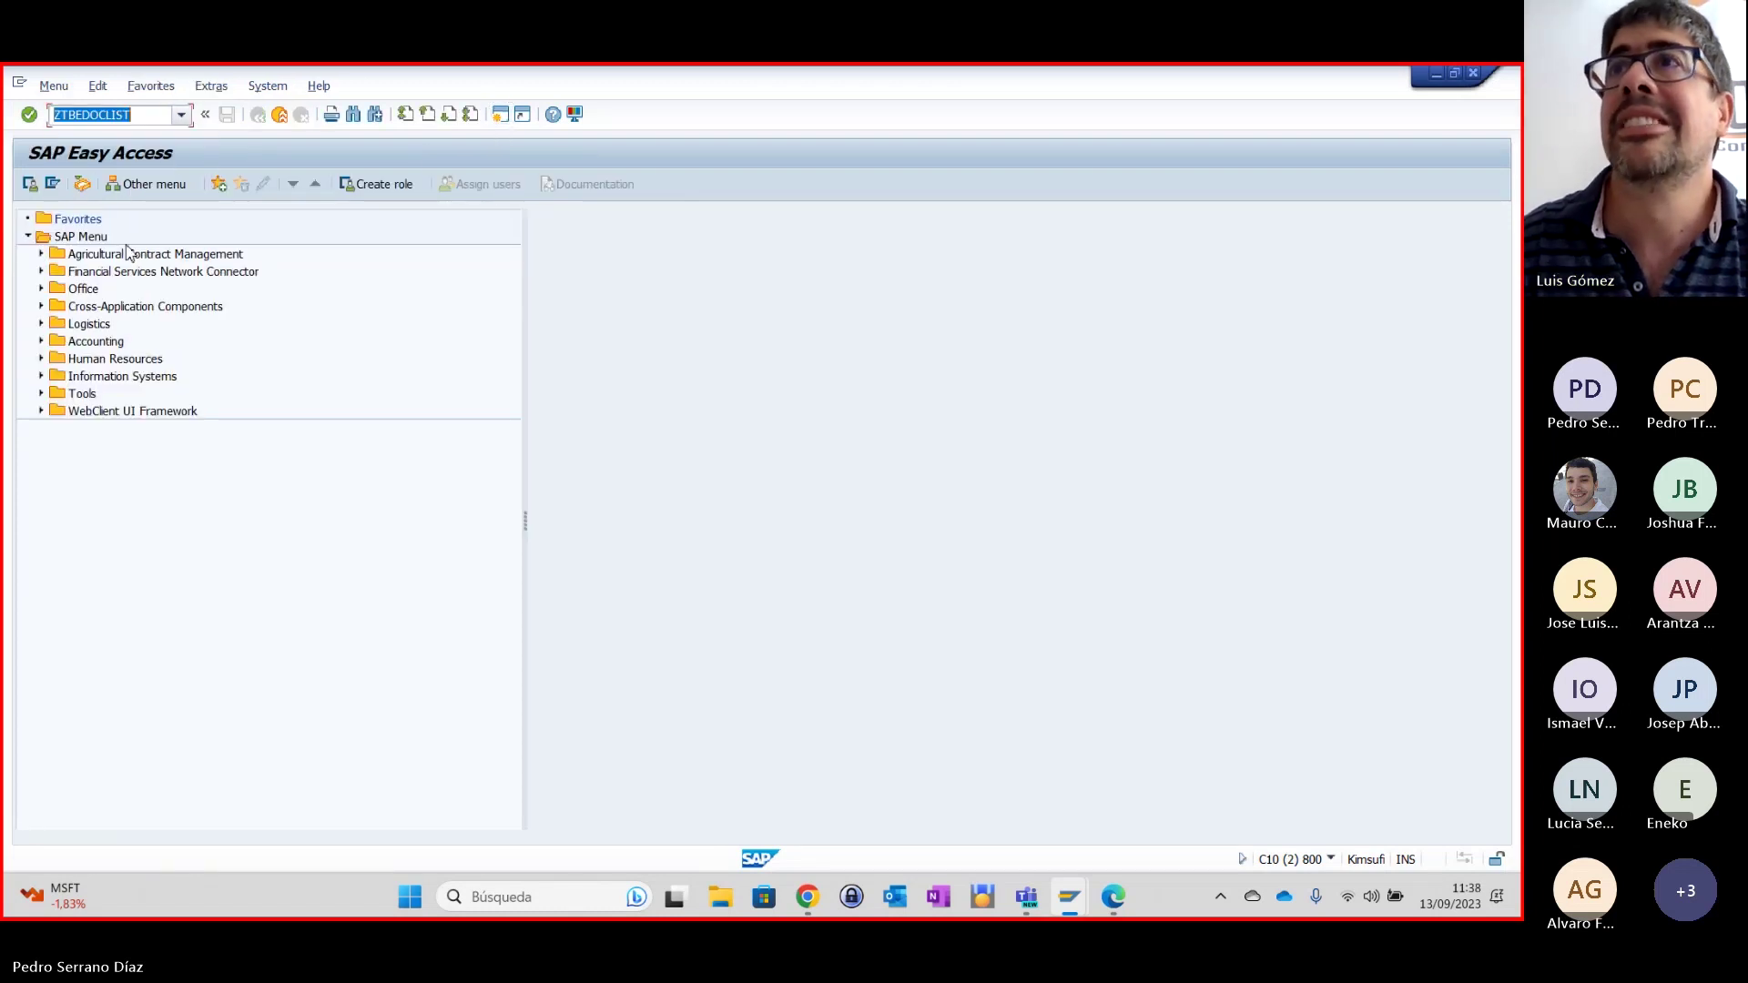
pyautogui.write('2300')
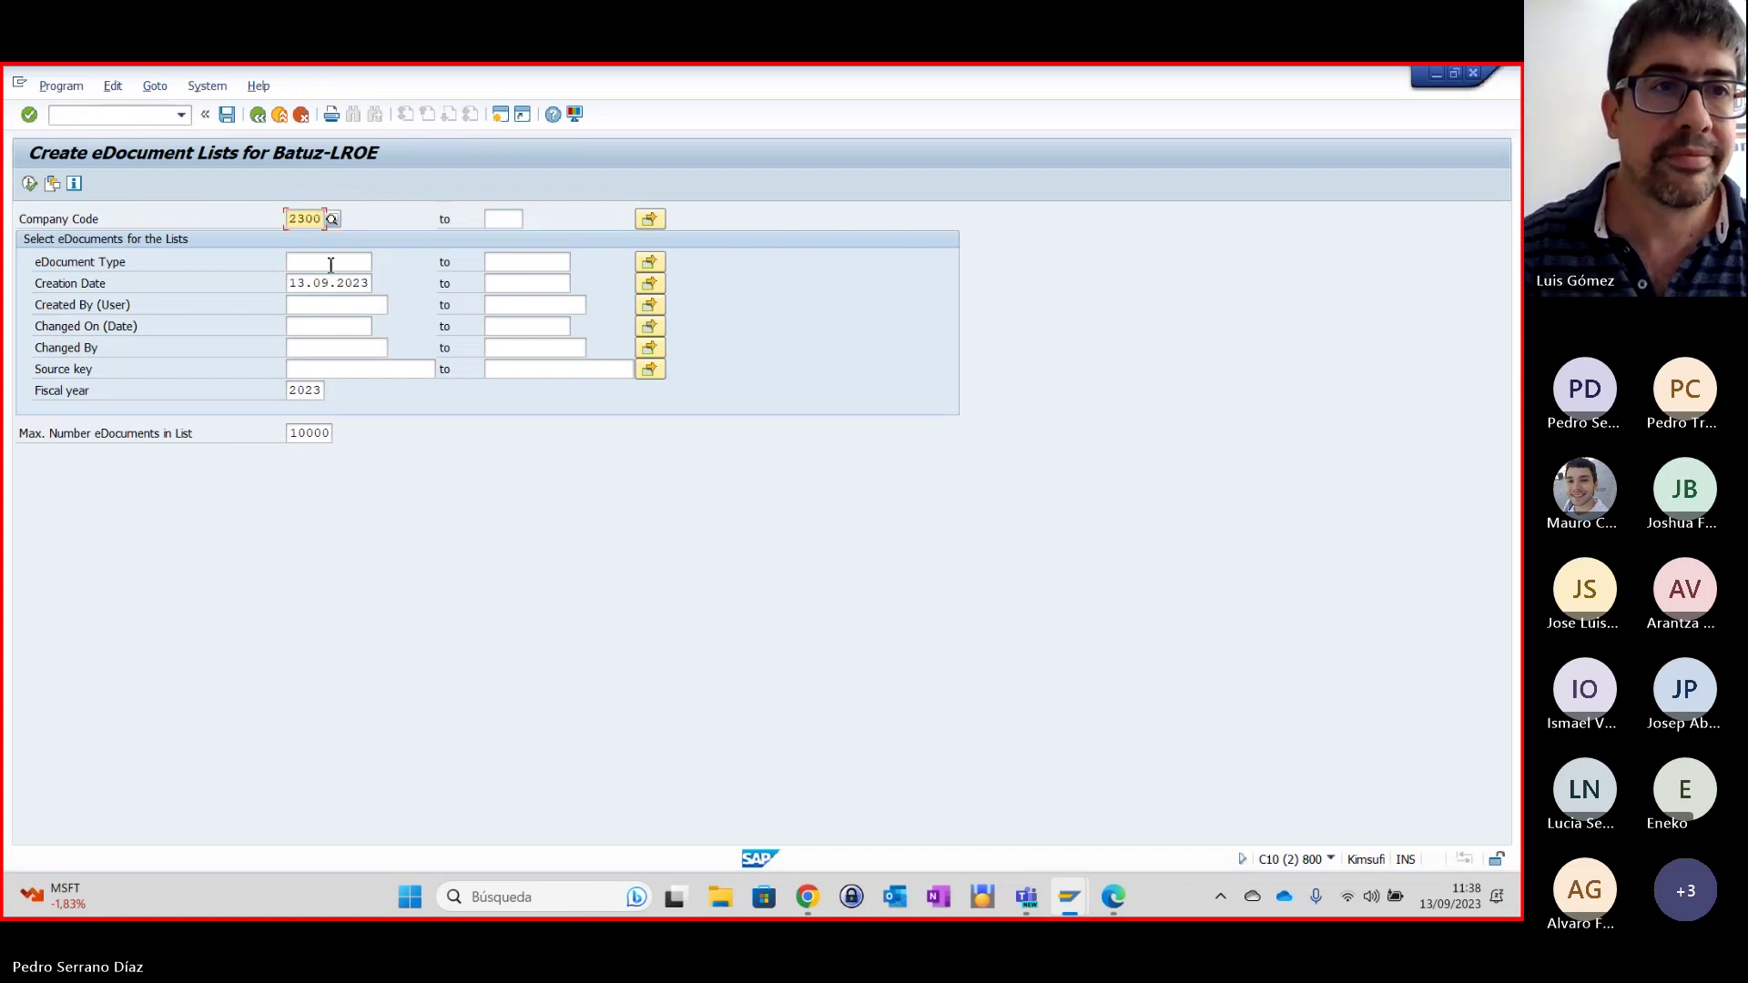
pyautogui.click(30, 183)
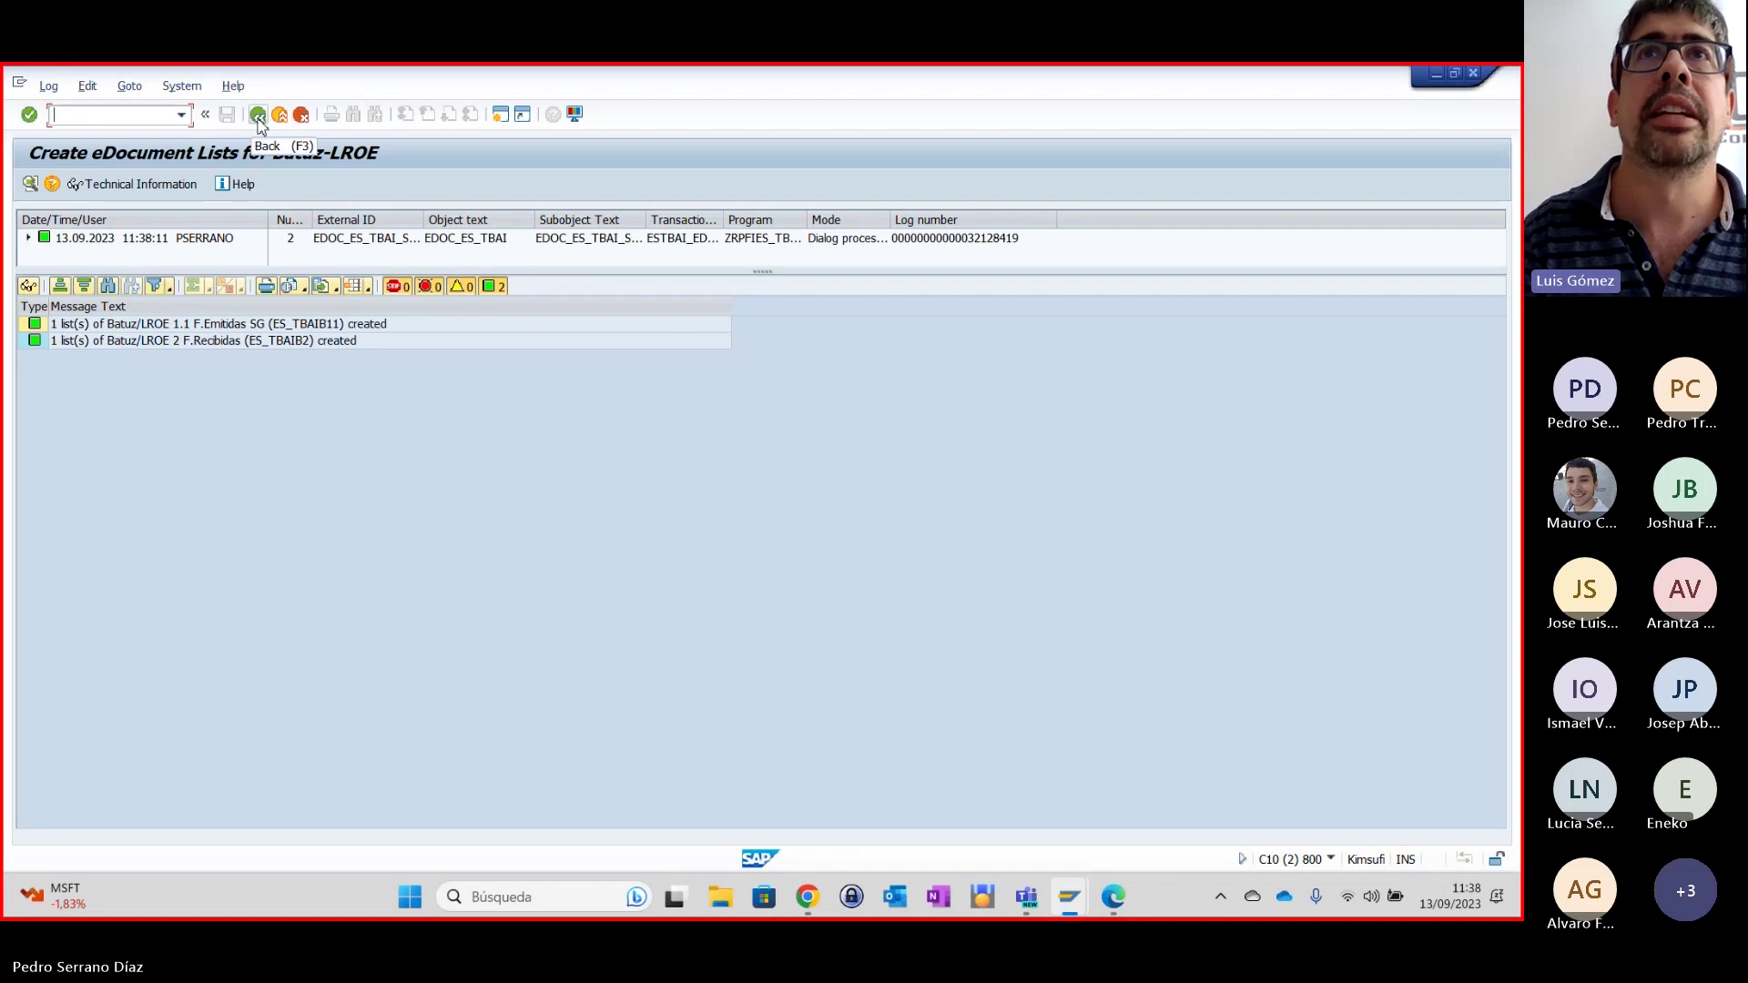
# Return to the EDocument Cockpit session, refresh the result overview and open the BATUZ Lists.
pyautogui.moveTo(1070, 901)
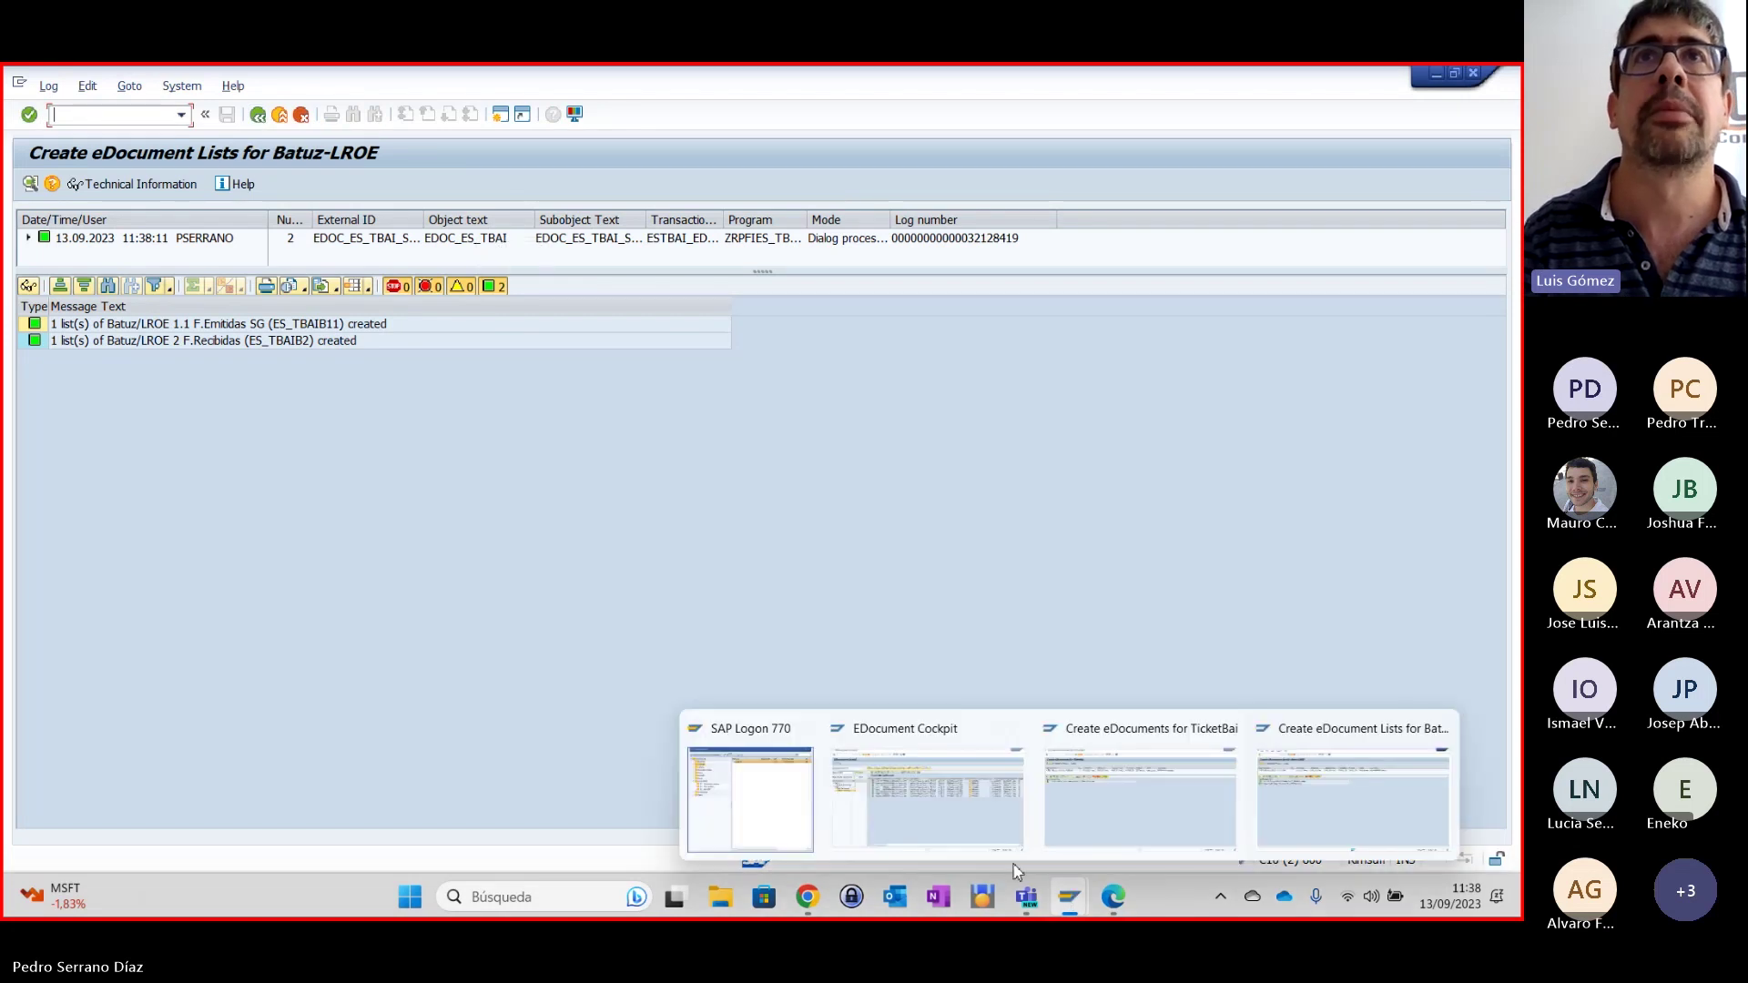
pyautogui.click(967, 829)
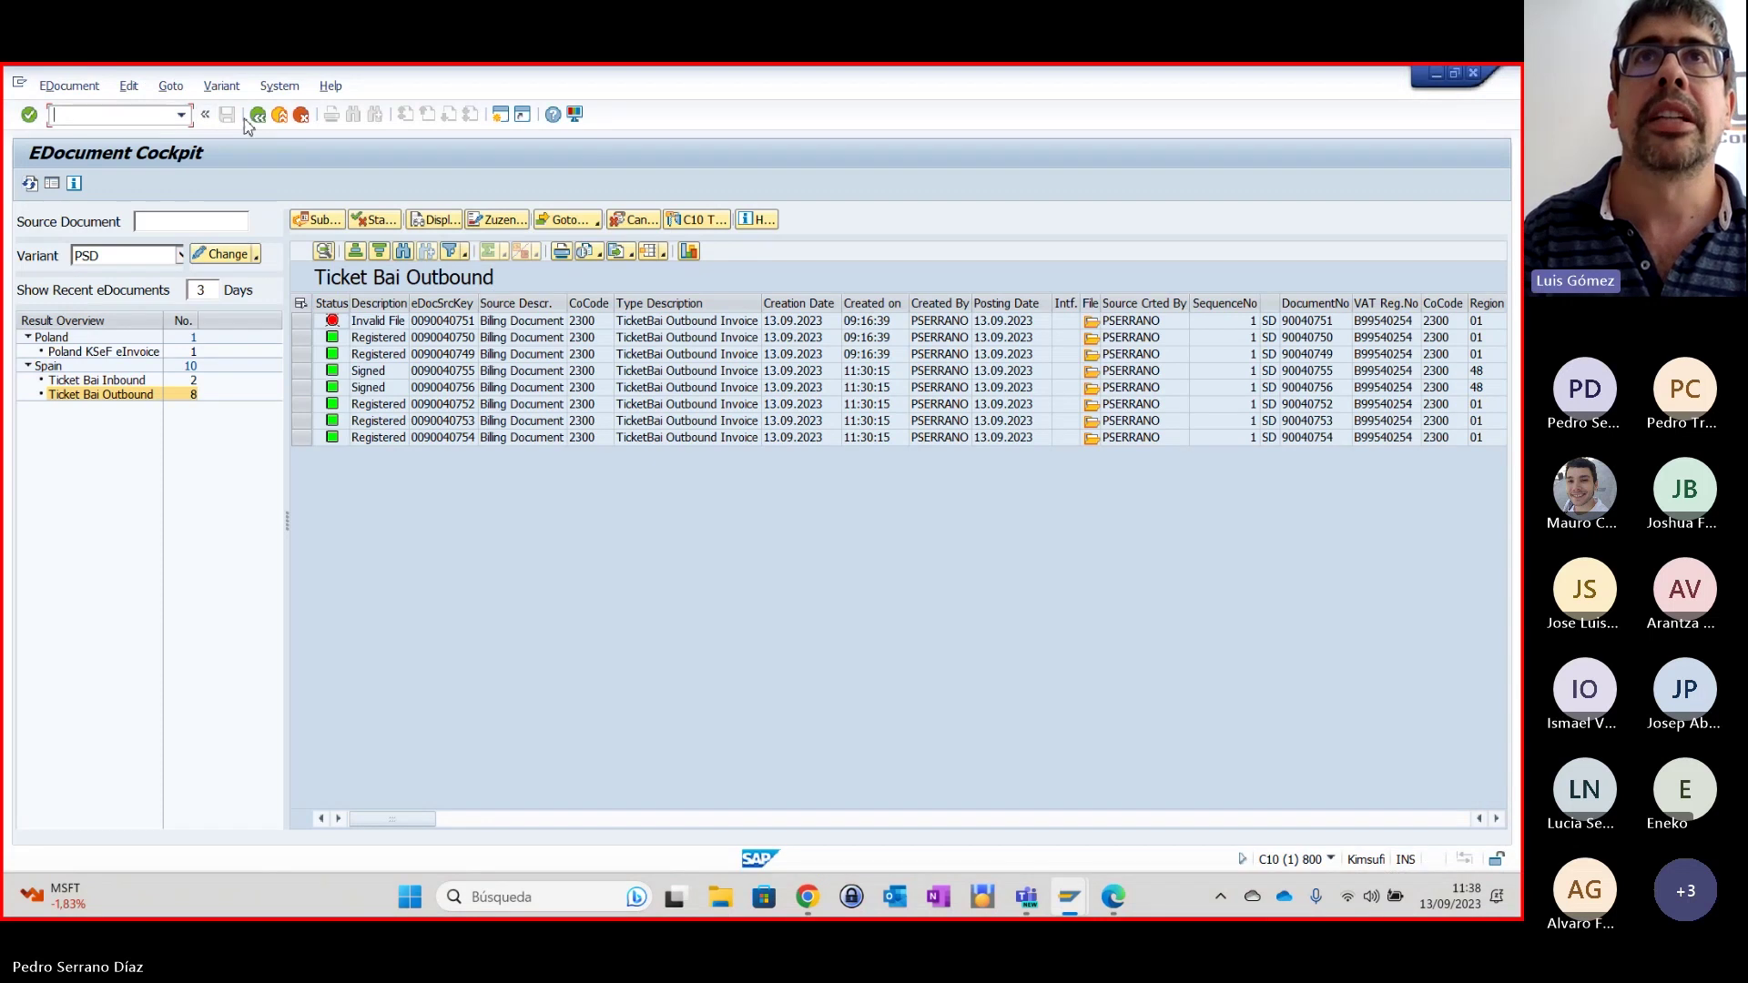
pyautogui.click(30, 183)
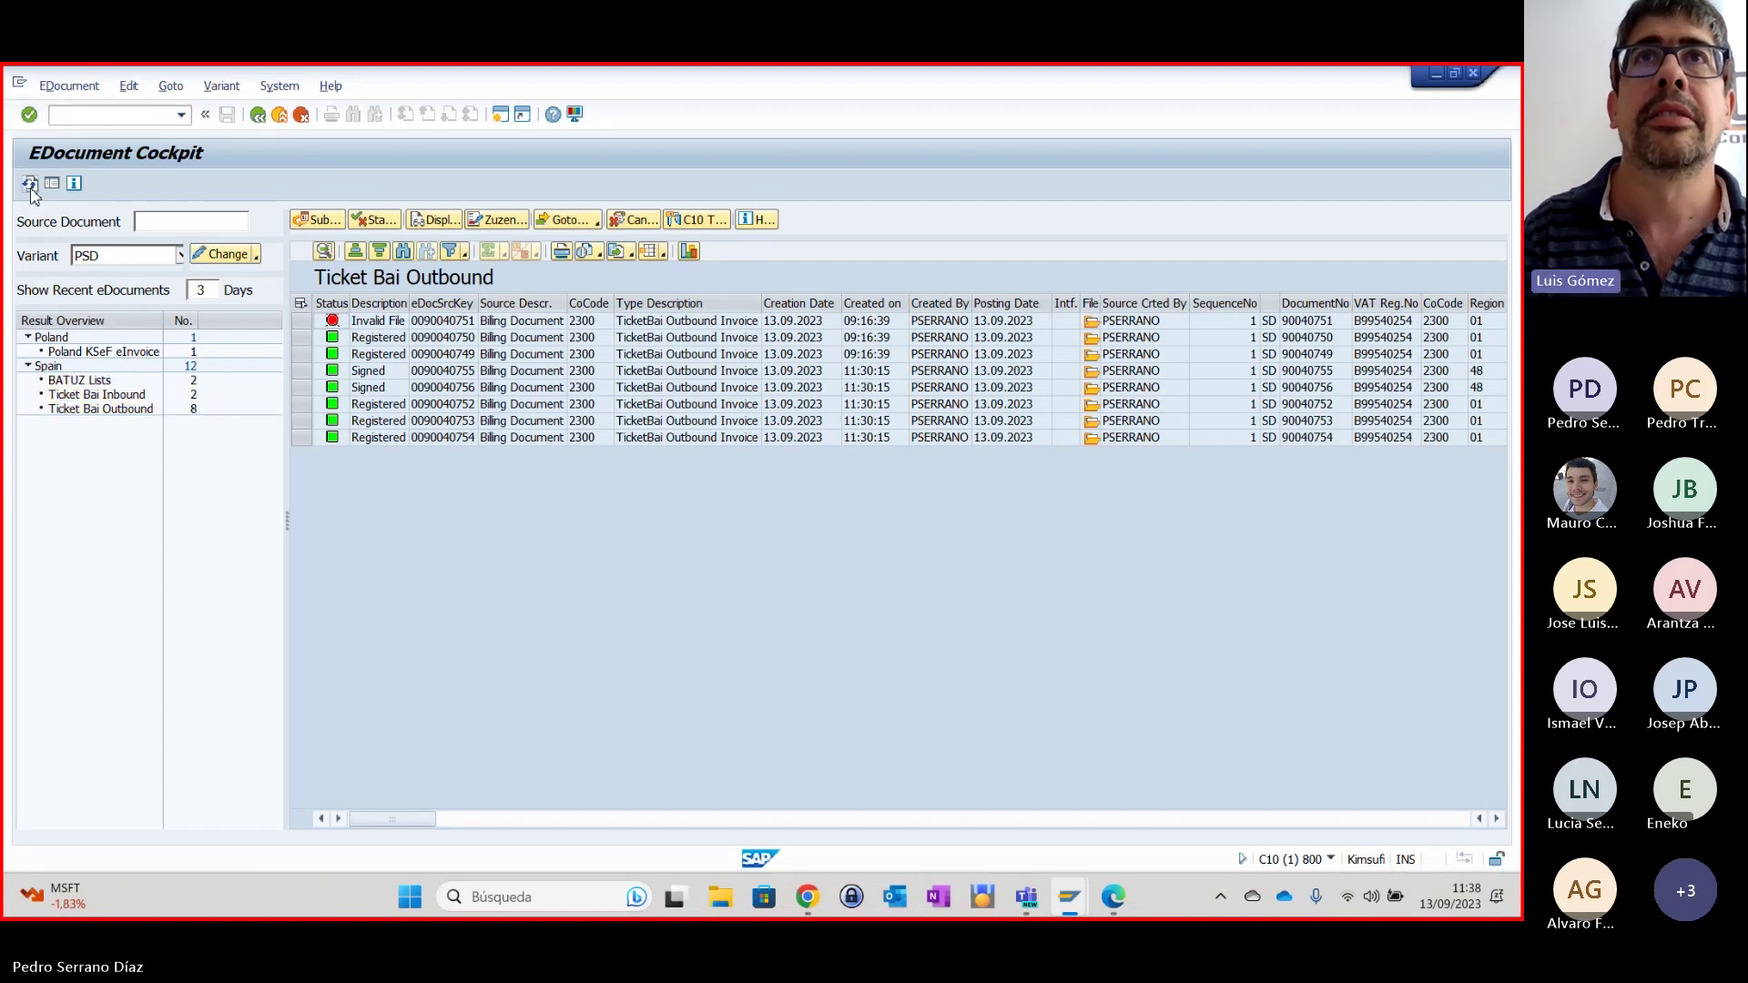
pyautogui.click(80, 381)
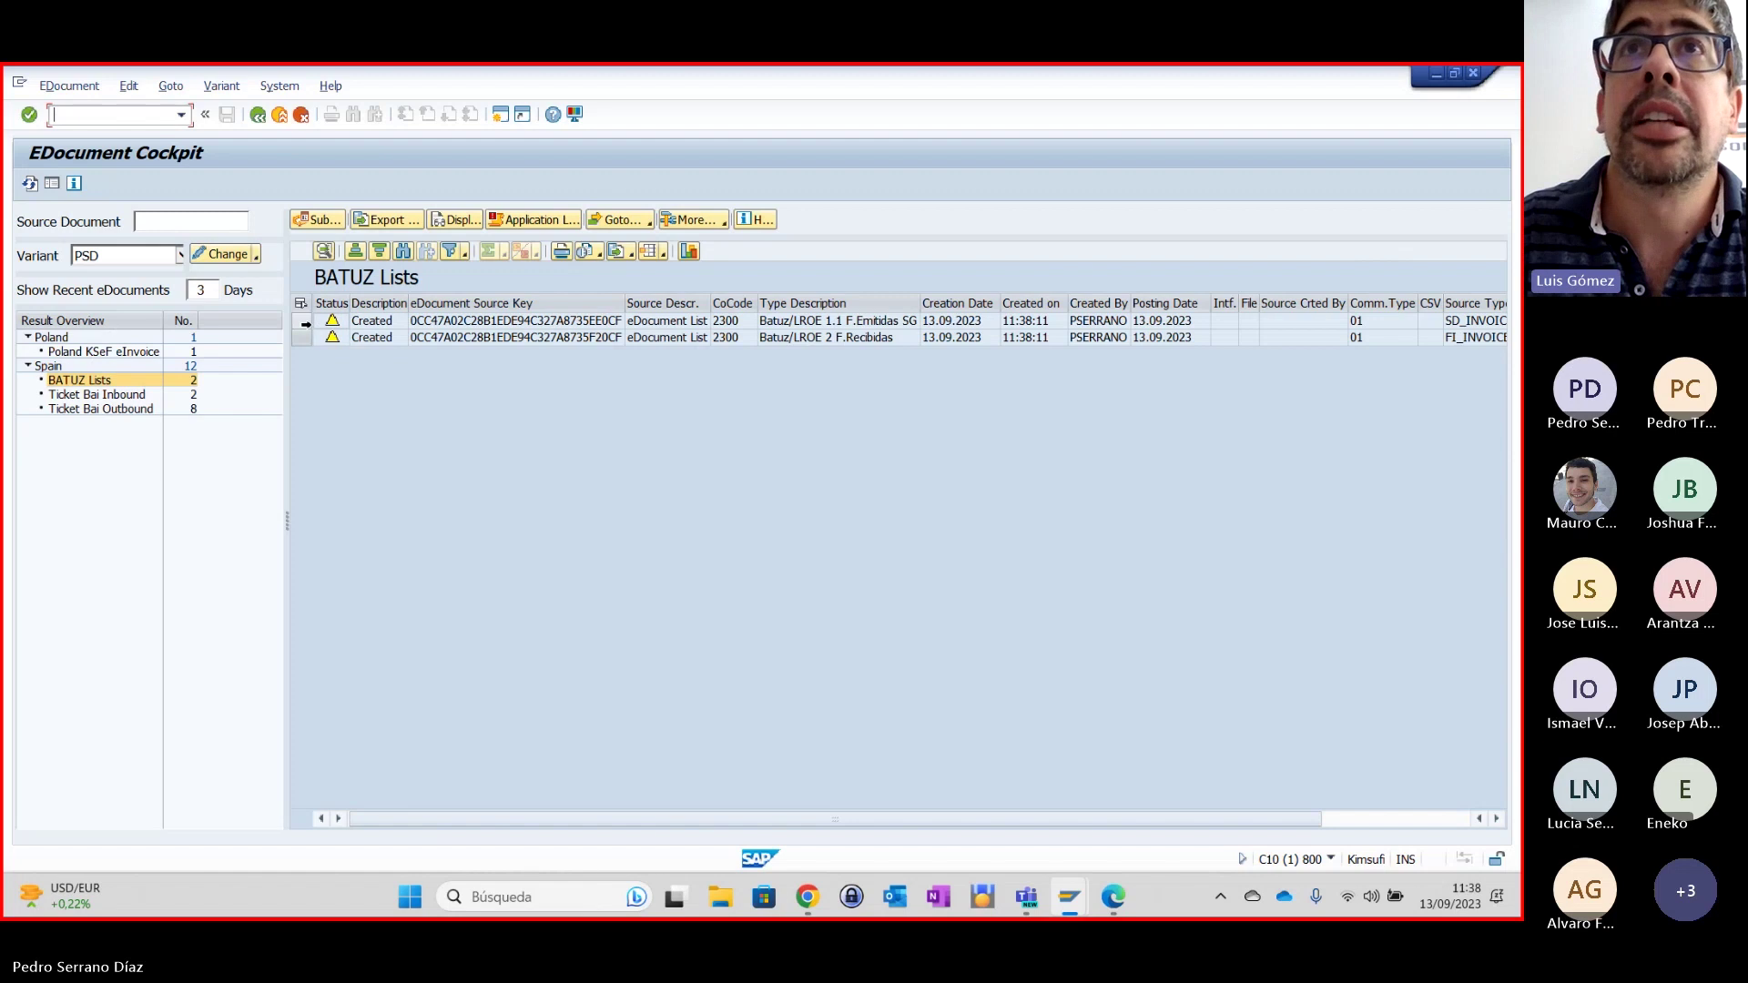
# Submit the Batuz/LROE 1.1 F.Emitidas SG list and select its row to check the status.
pyautogui.click(302, 322)
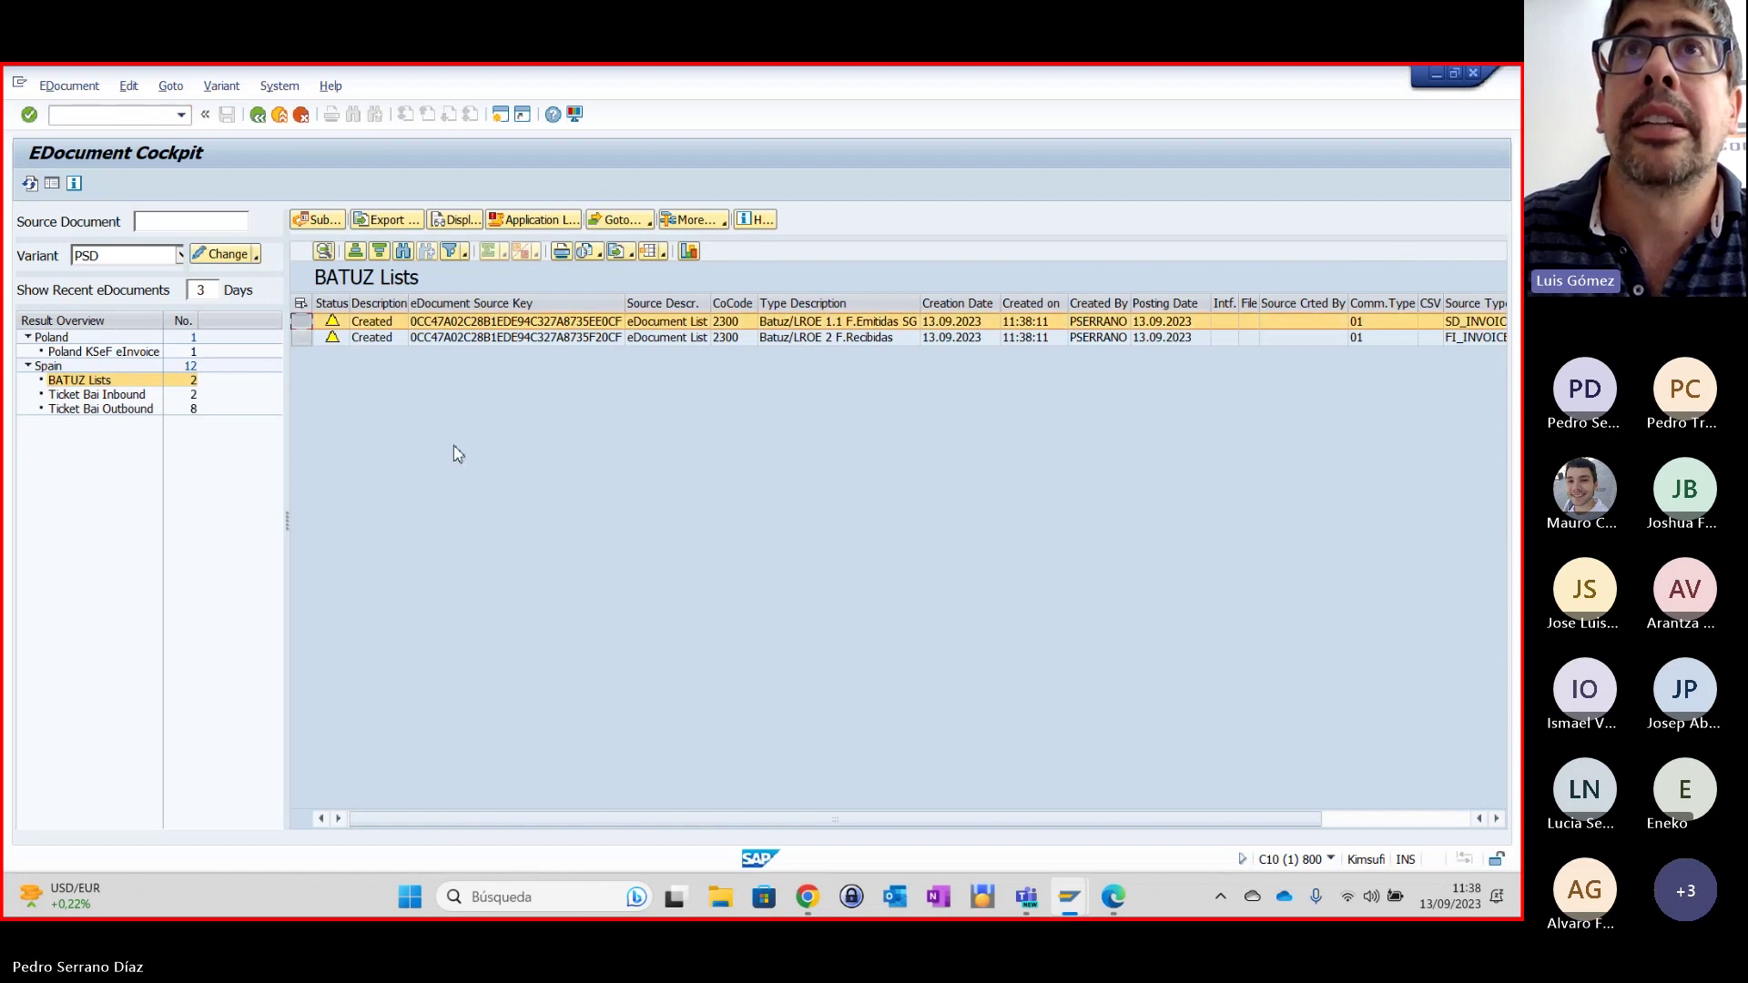
pyautogui.click(326, 221)
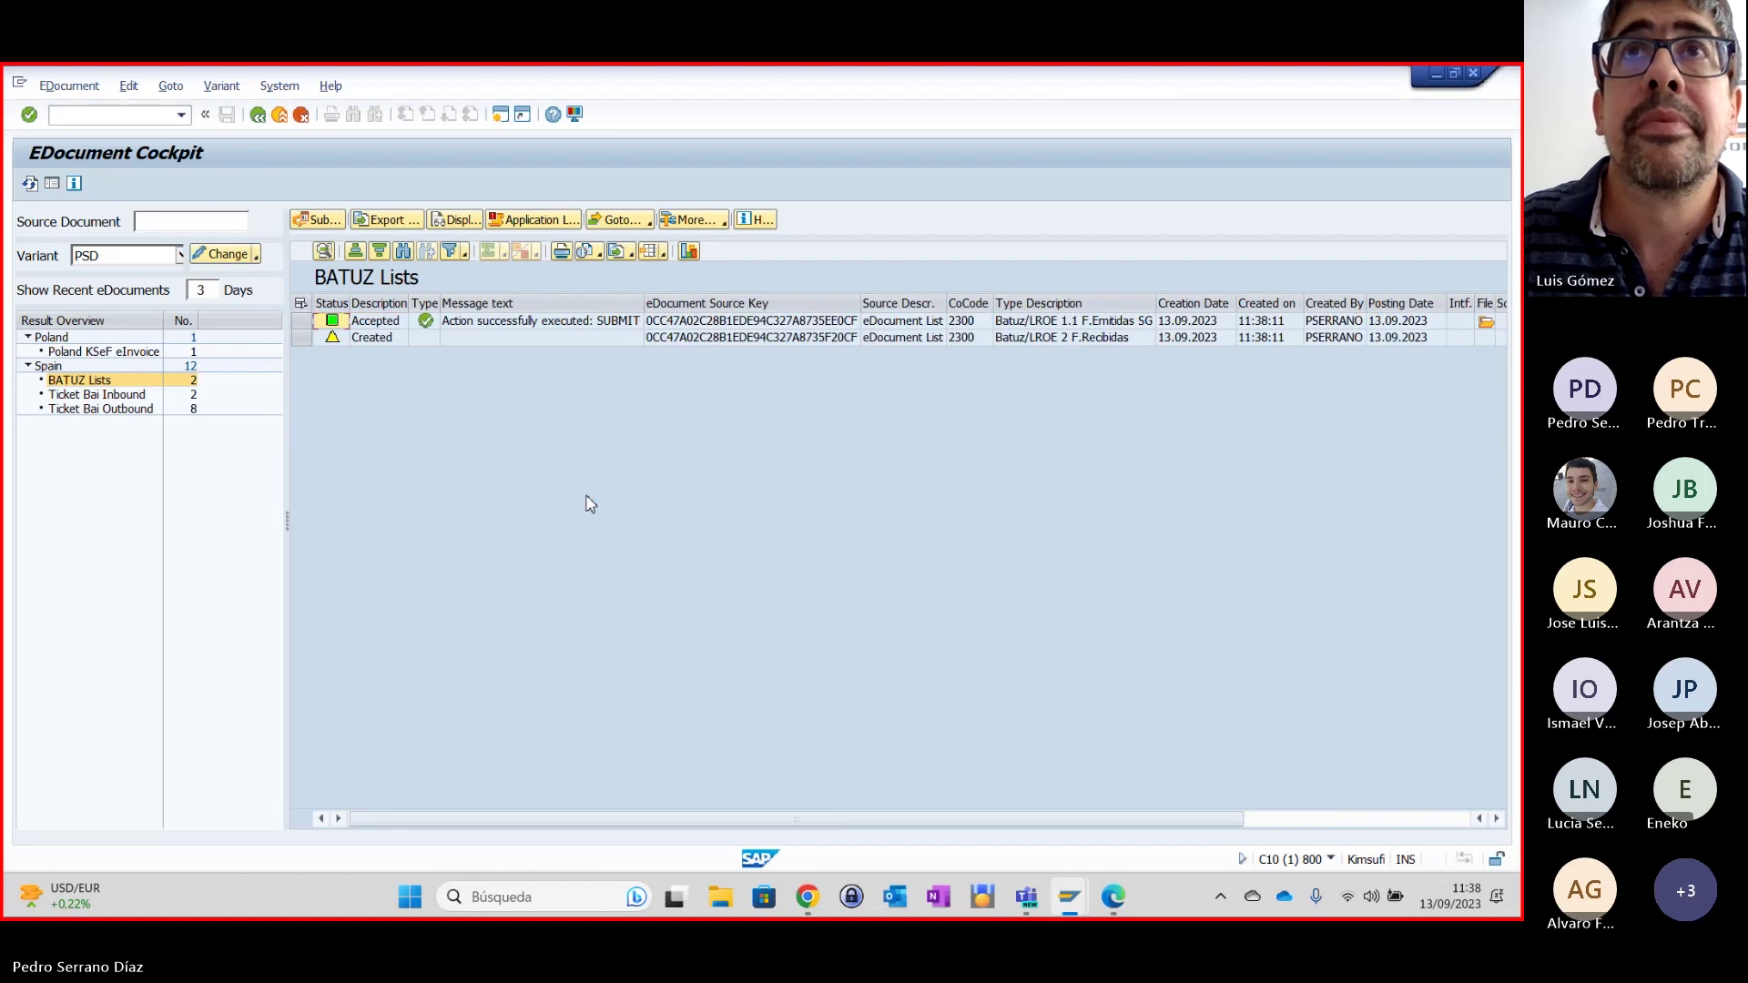
pyautogui.click(301, 322)
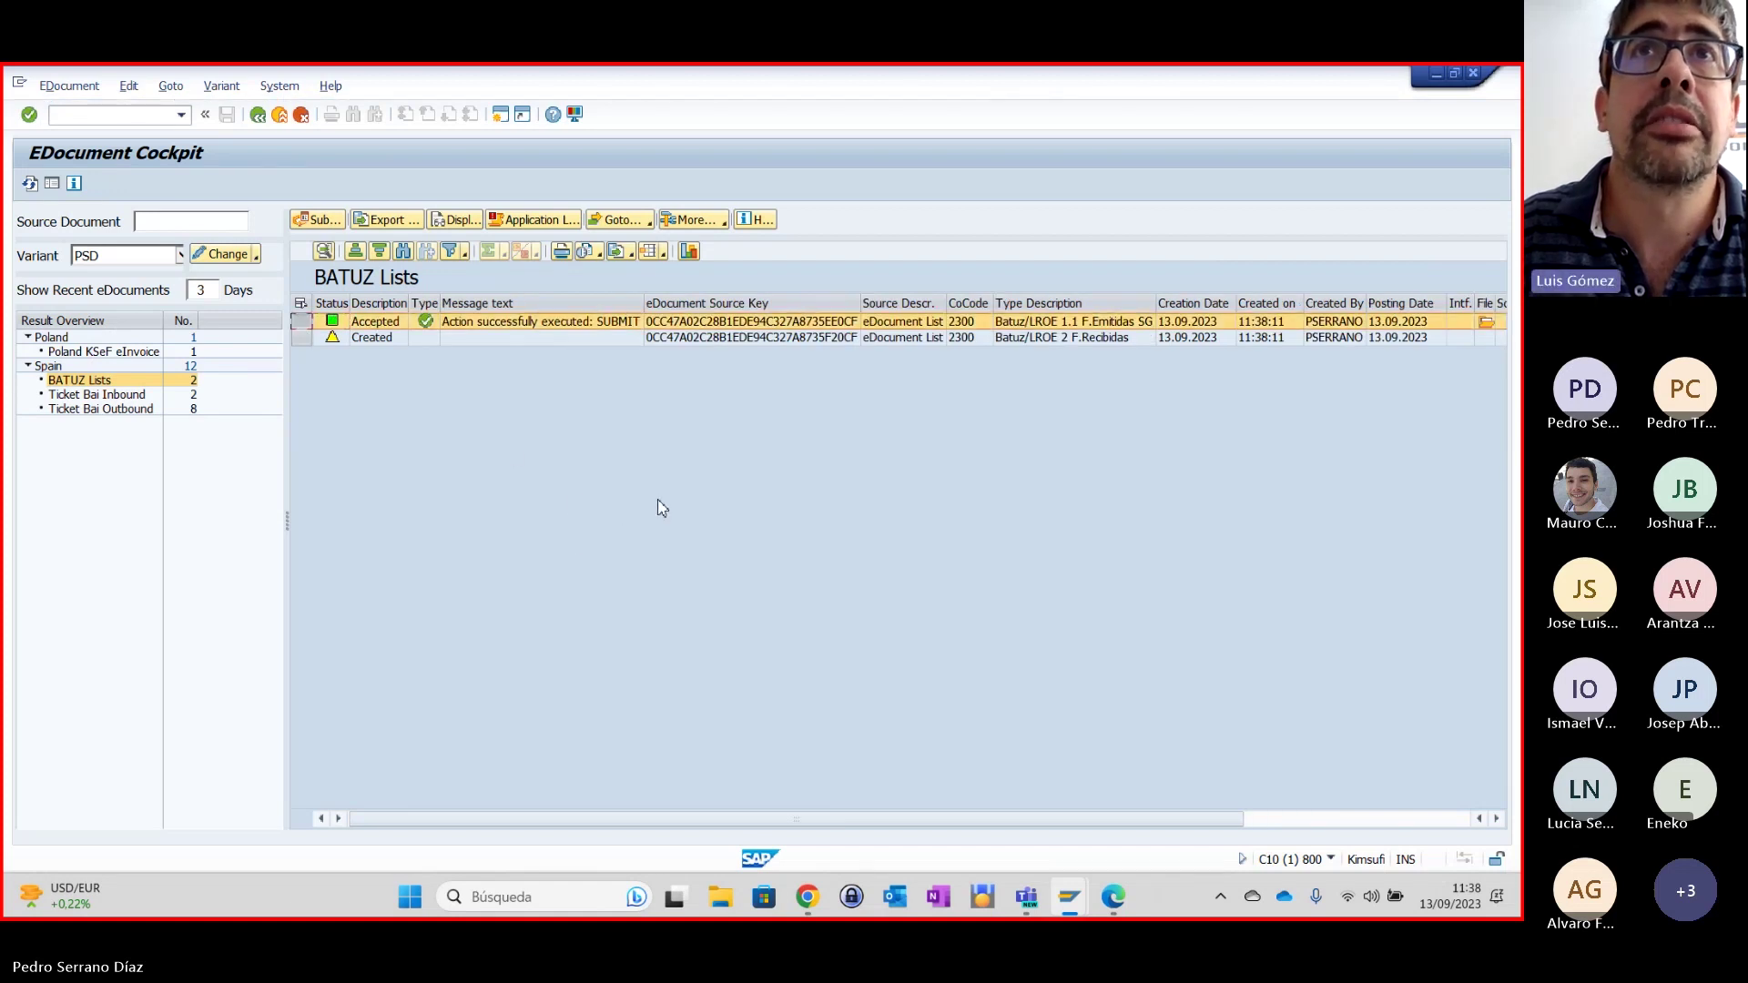
pyautogui.click(128, 410)
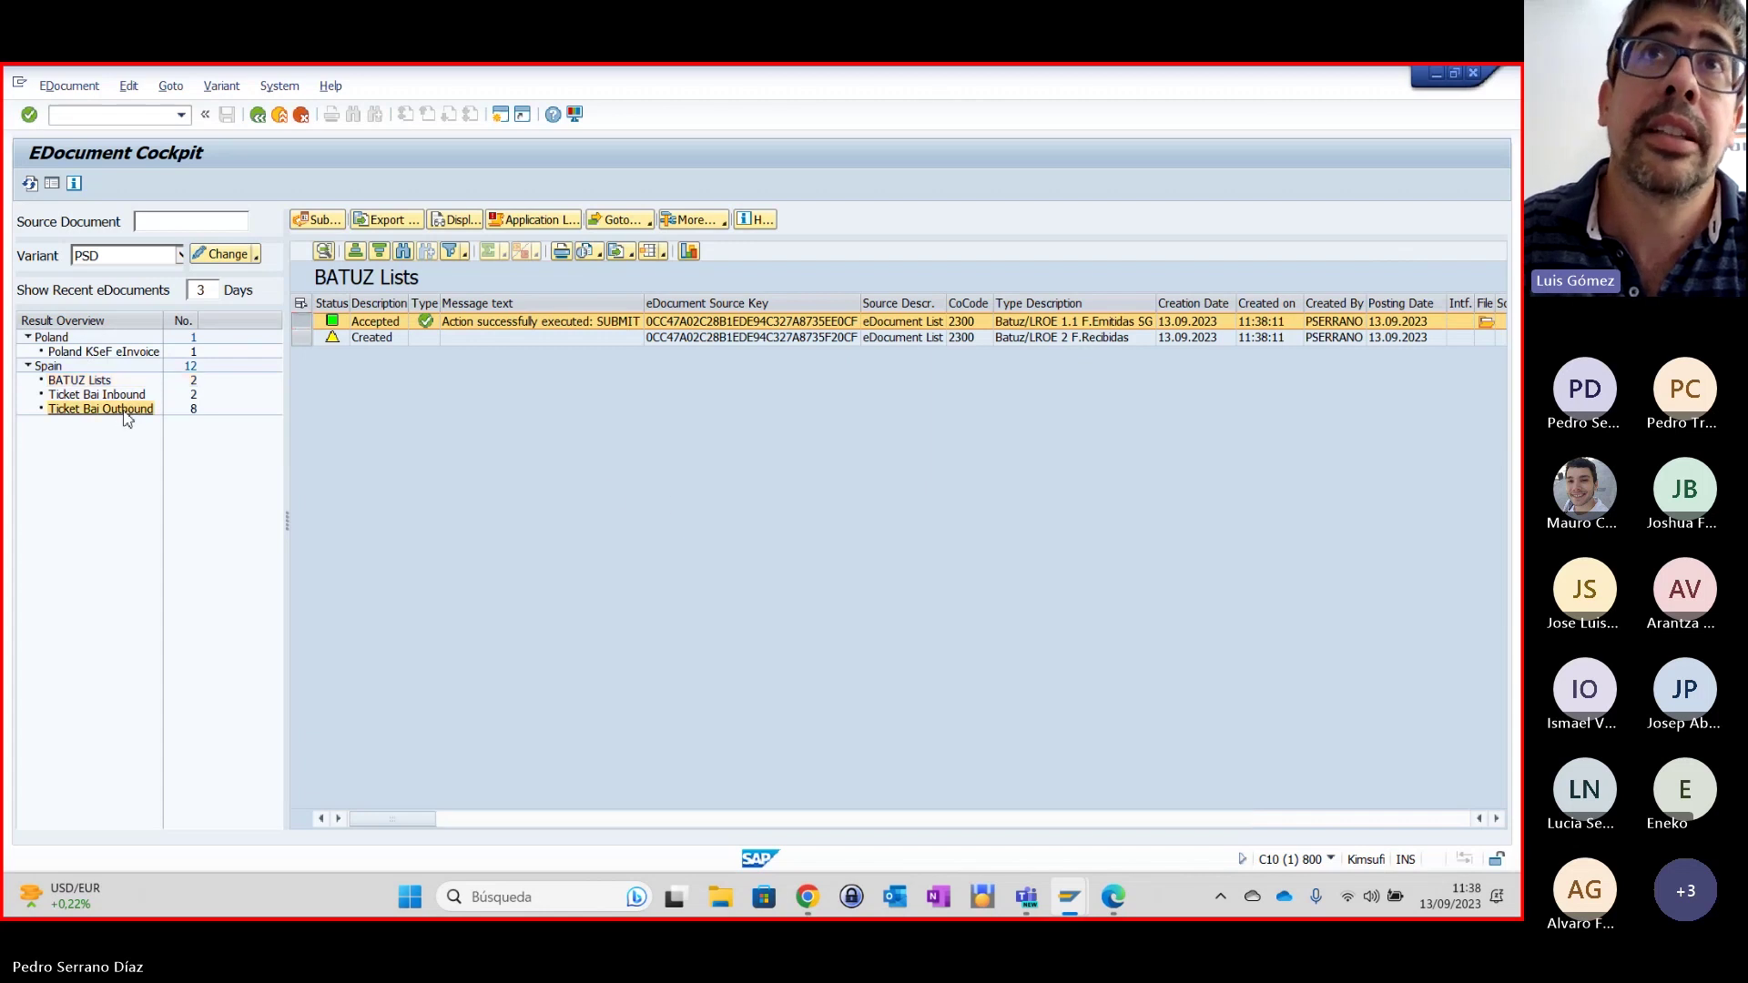
pyautogui.click(300, 371)
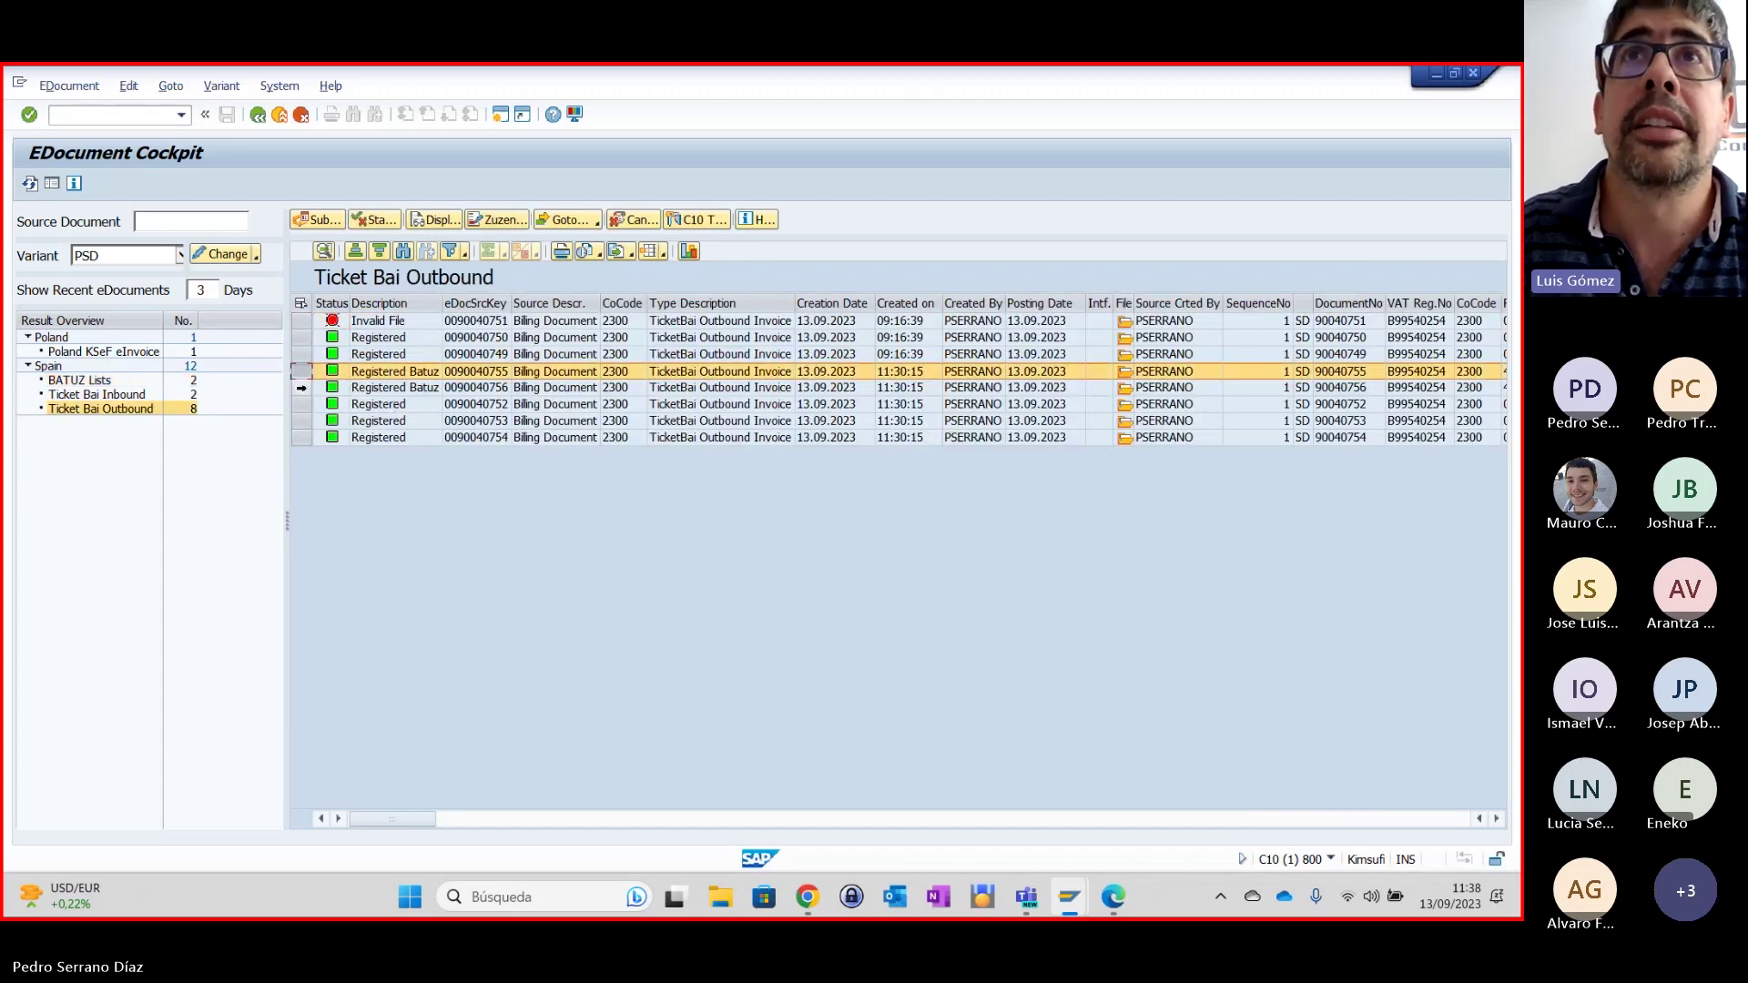
pyautogui.click(300, 389)
pyautogui.click(301, 372)
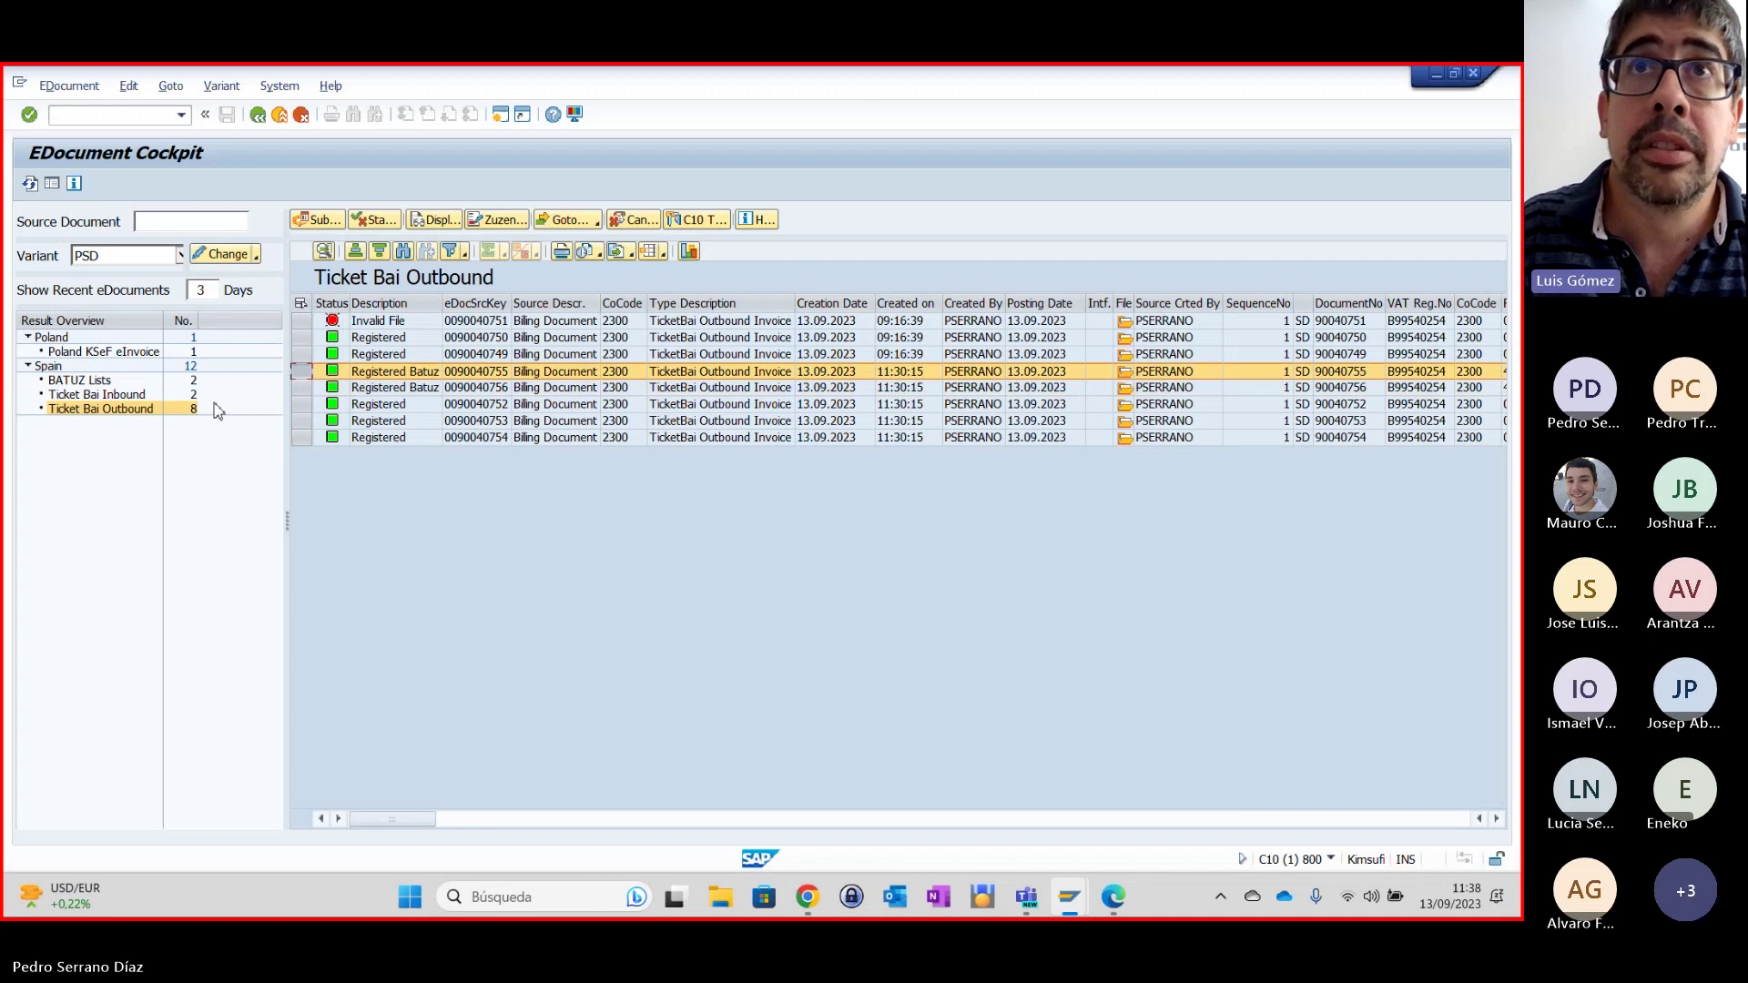
# Submit the Batuz/LROE 2 F.Recibidas list from the BATUZ Lists and select its row to check the status.
pyautogui.click(105, 383)
pyautogui.click(301, 321)
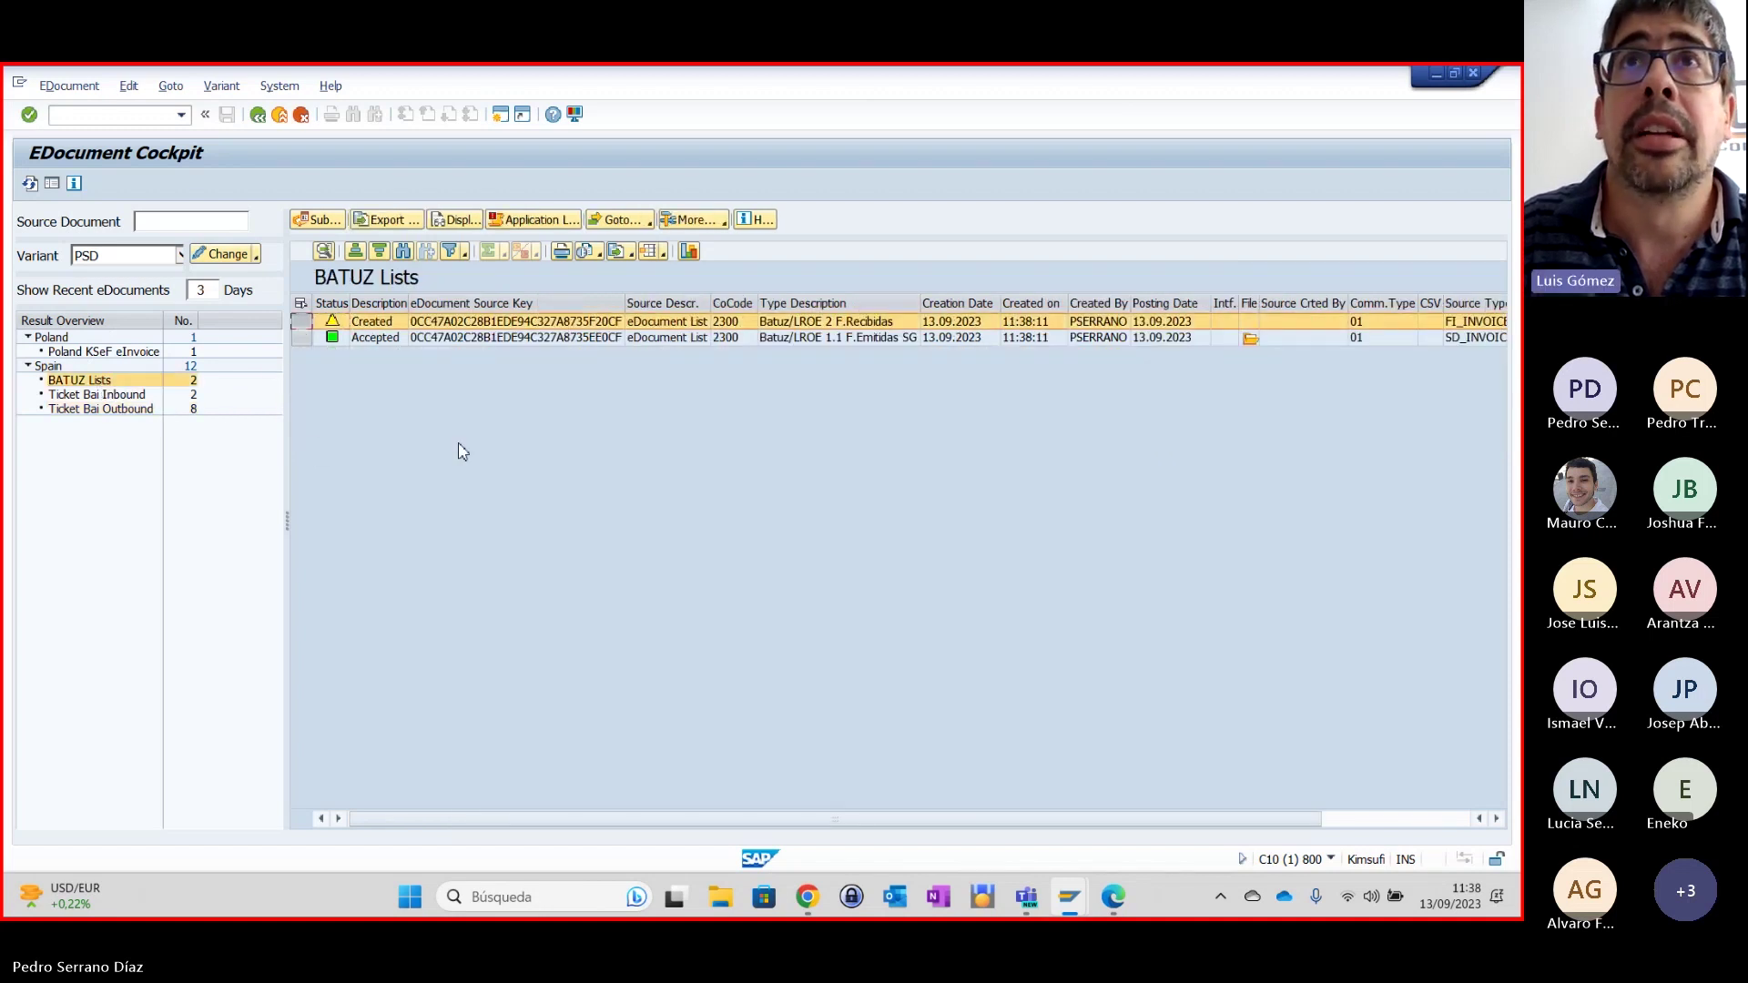
pyautogui.click(330, 219)
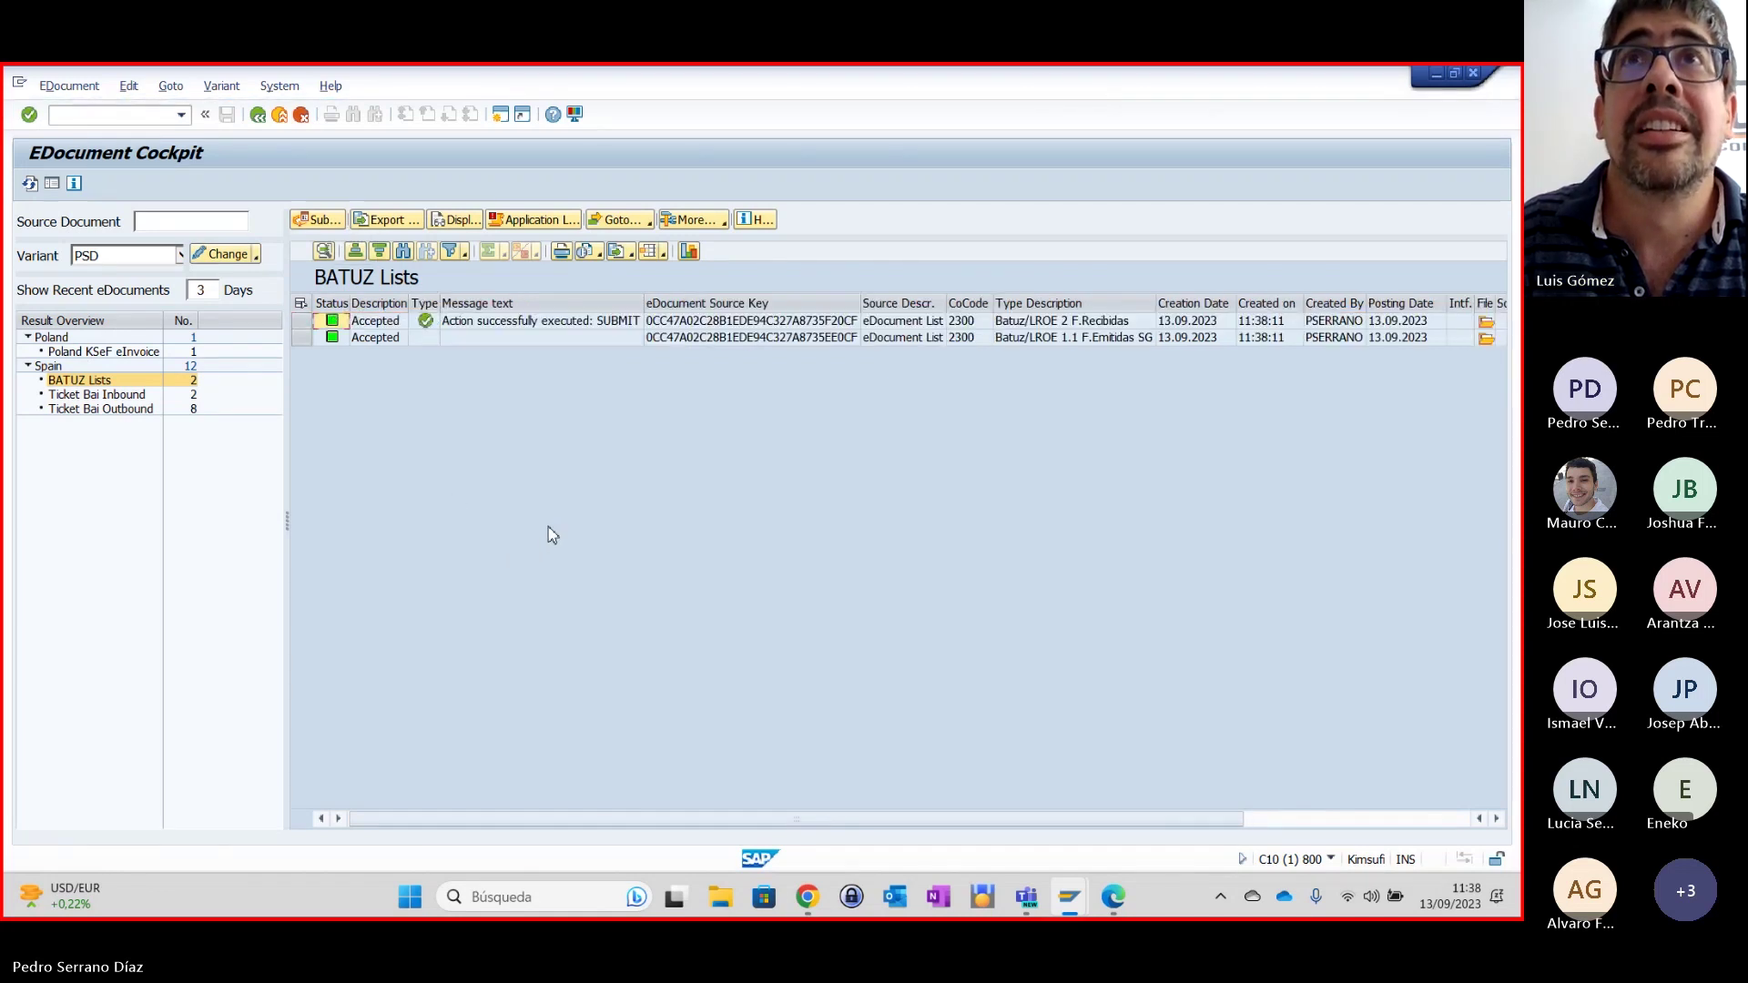
pyautogui.click(301, 322)
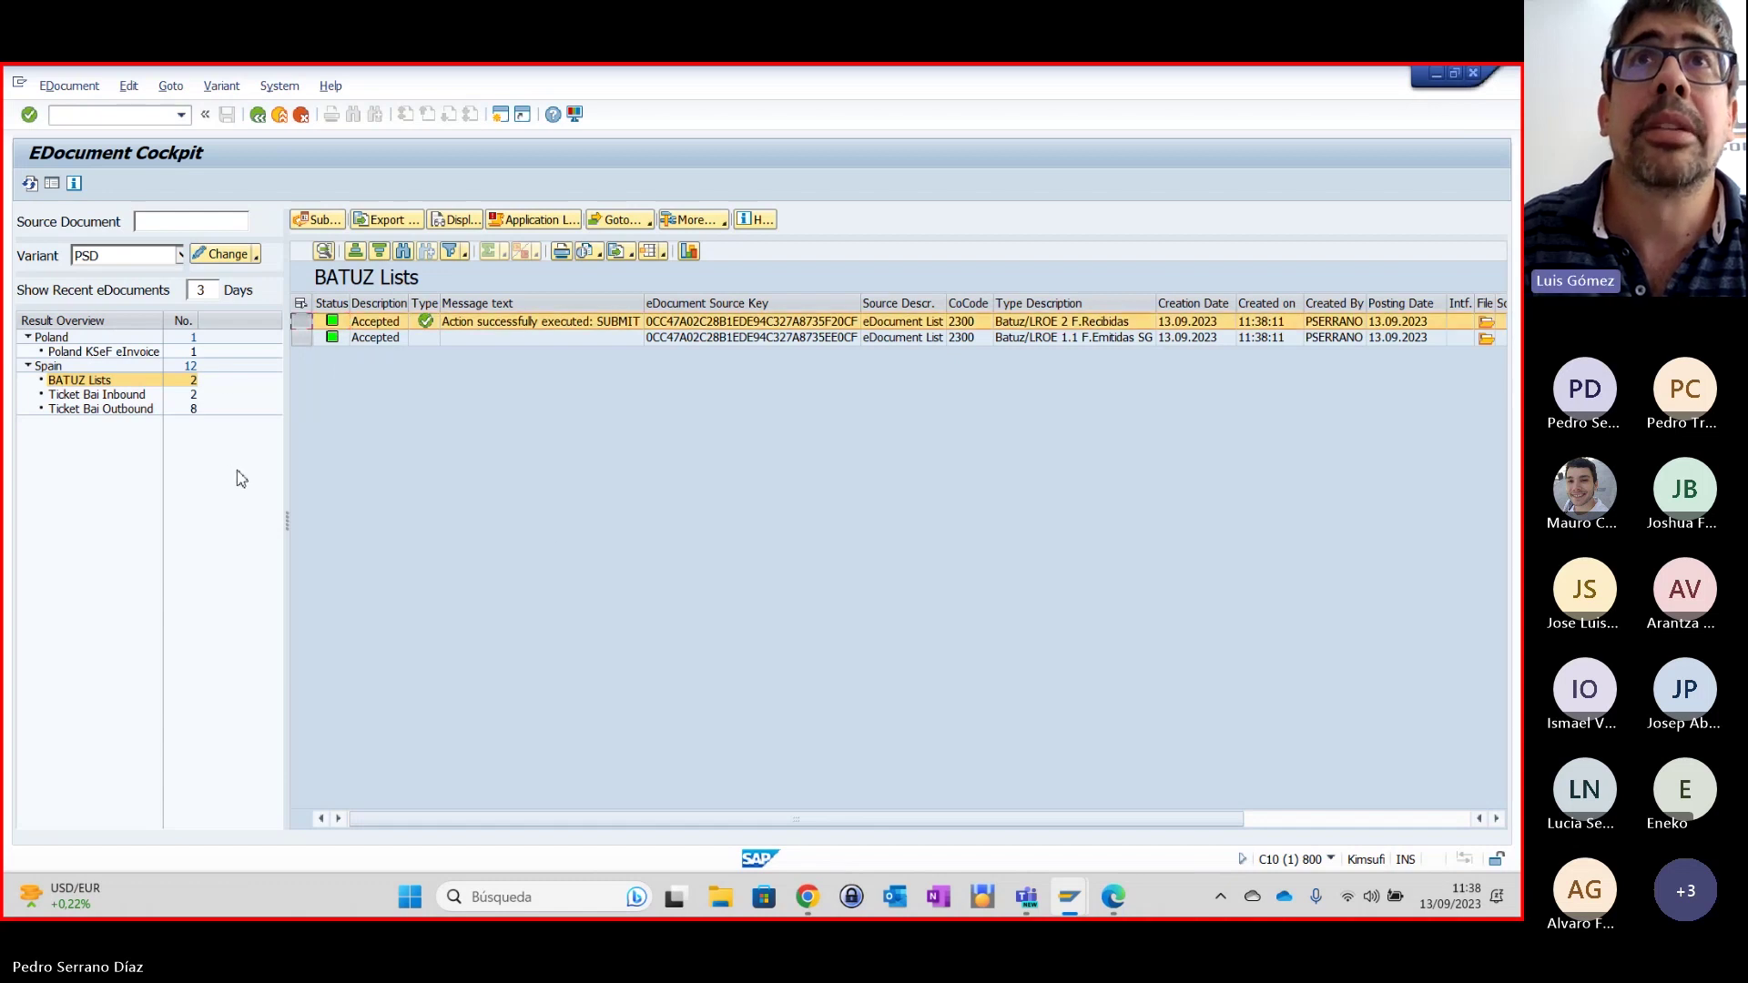
# Check the updated status of both accounting documents in the Ticket Bai Inbound list.
pyautogui.click(100, 395)
pyautogui.click(301, 321)
pyautogui.click(302, 338)
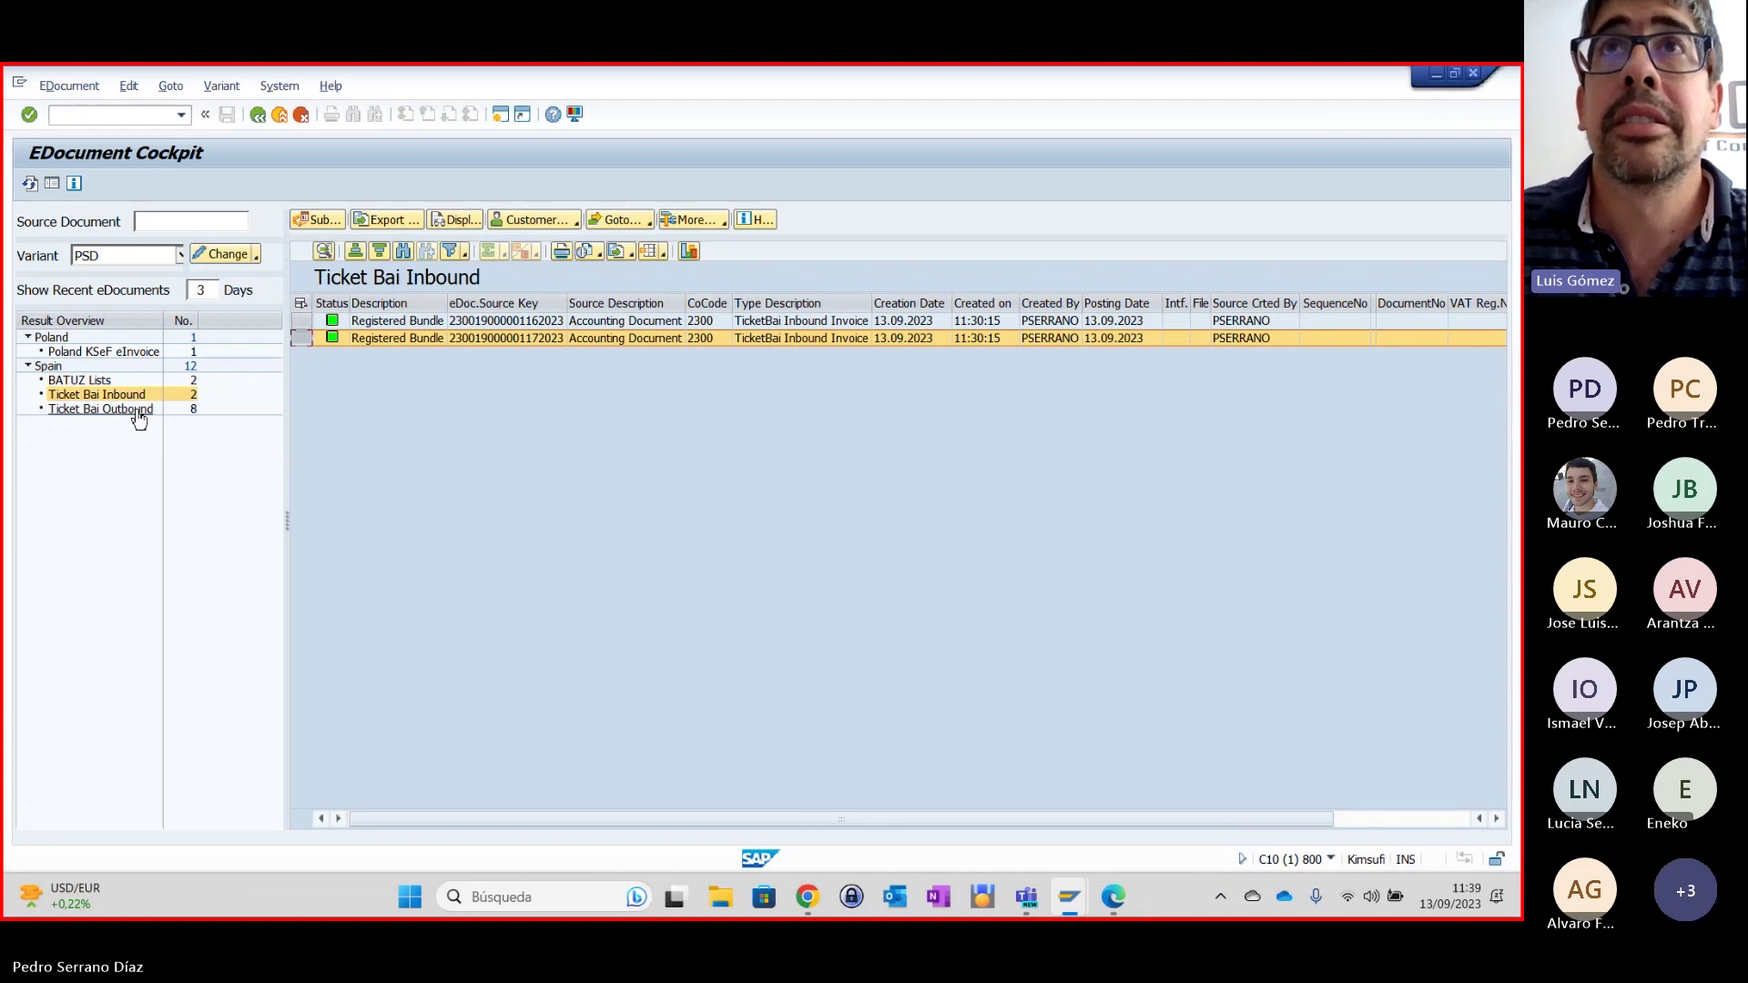
pyautogui.click(140, 412)
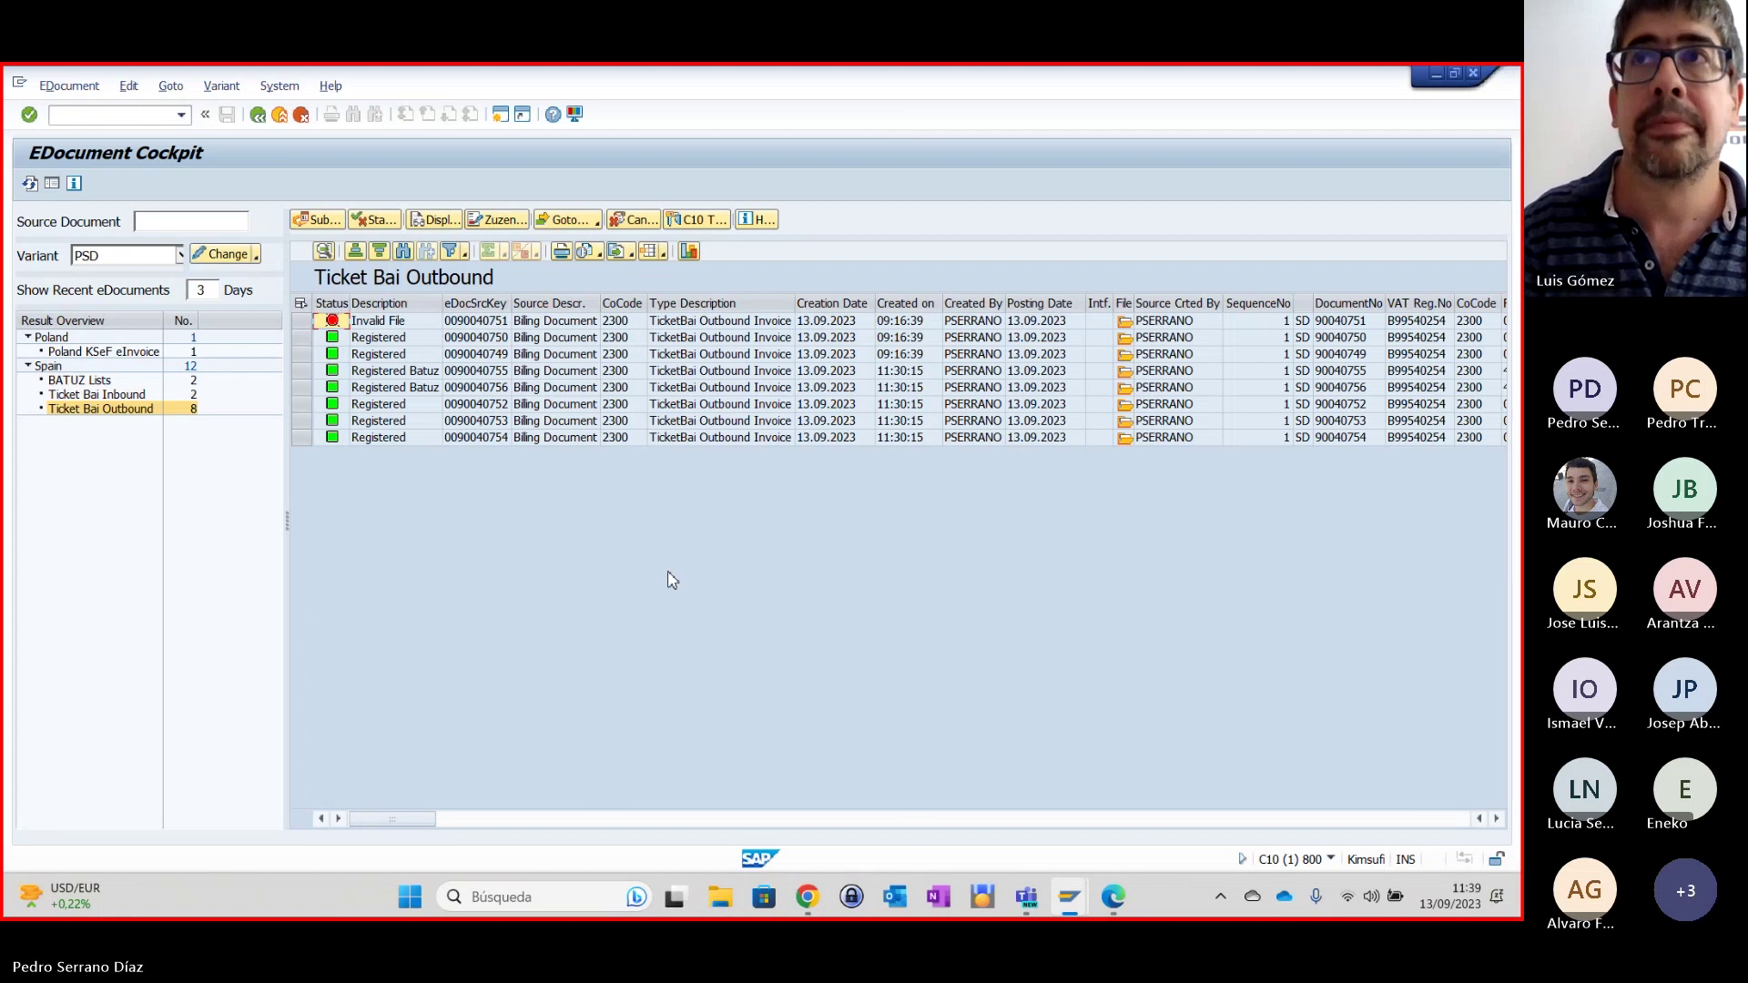
pyautogui.click(386, 411)
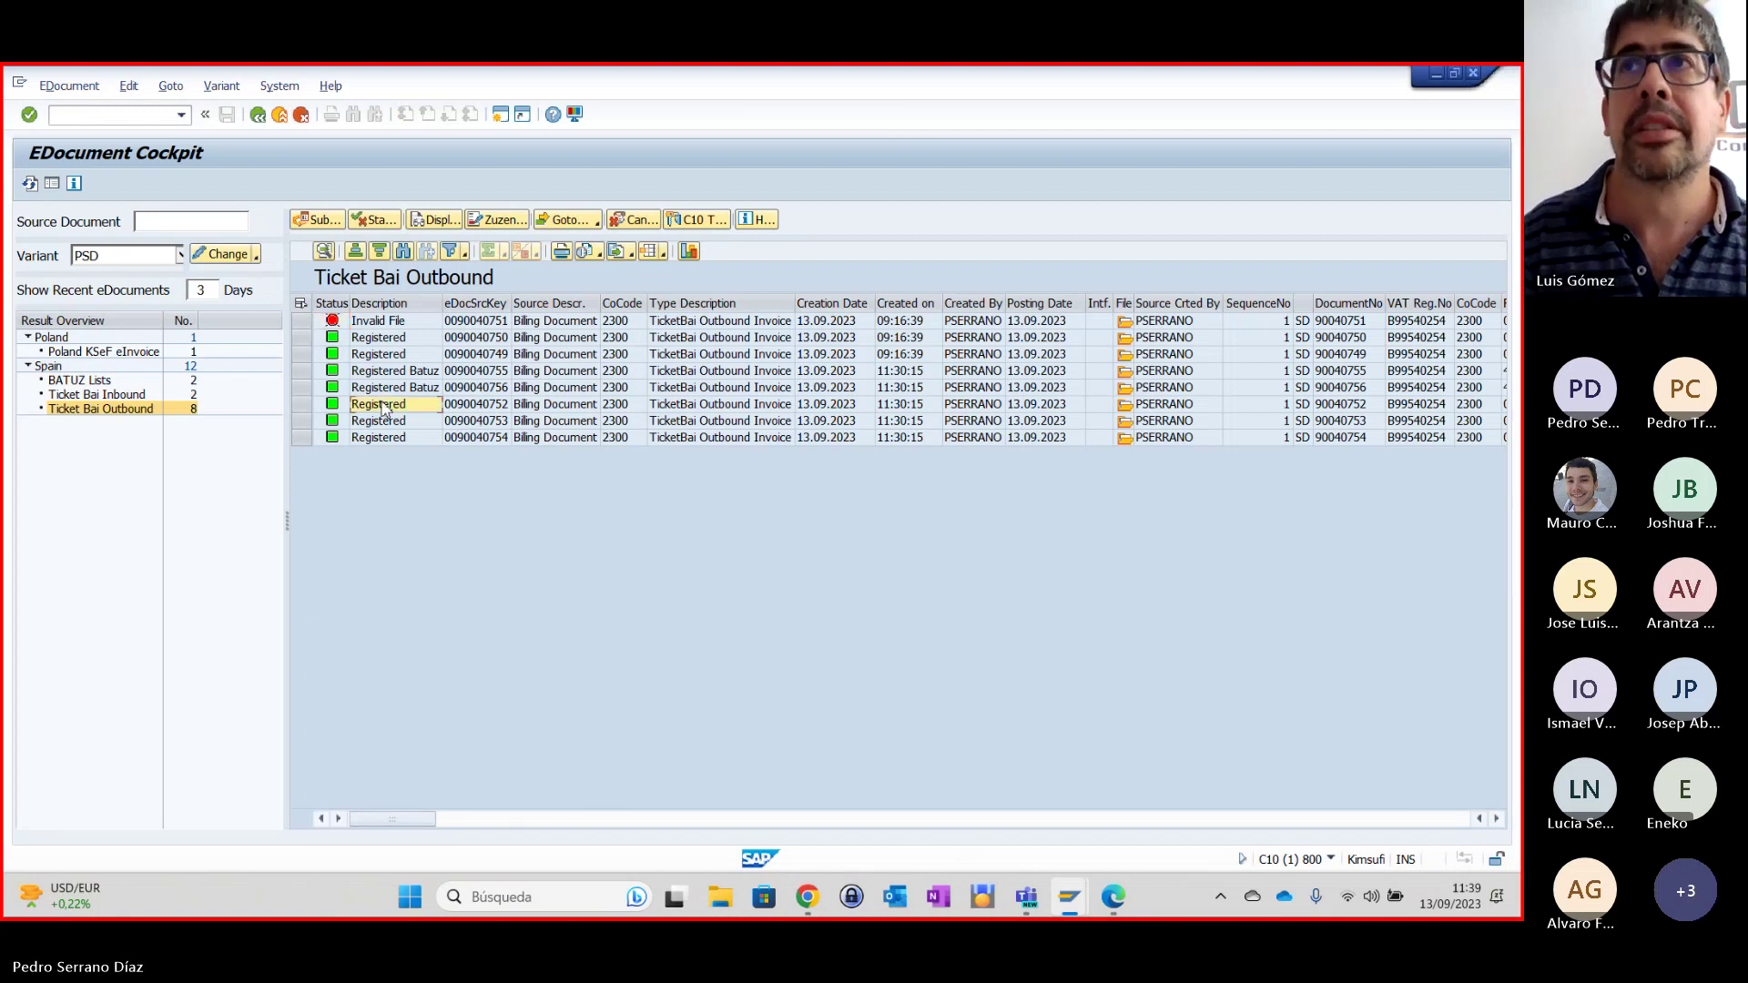
pyautogui.click(479, 409)
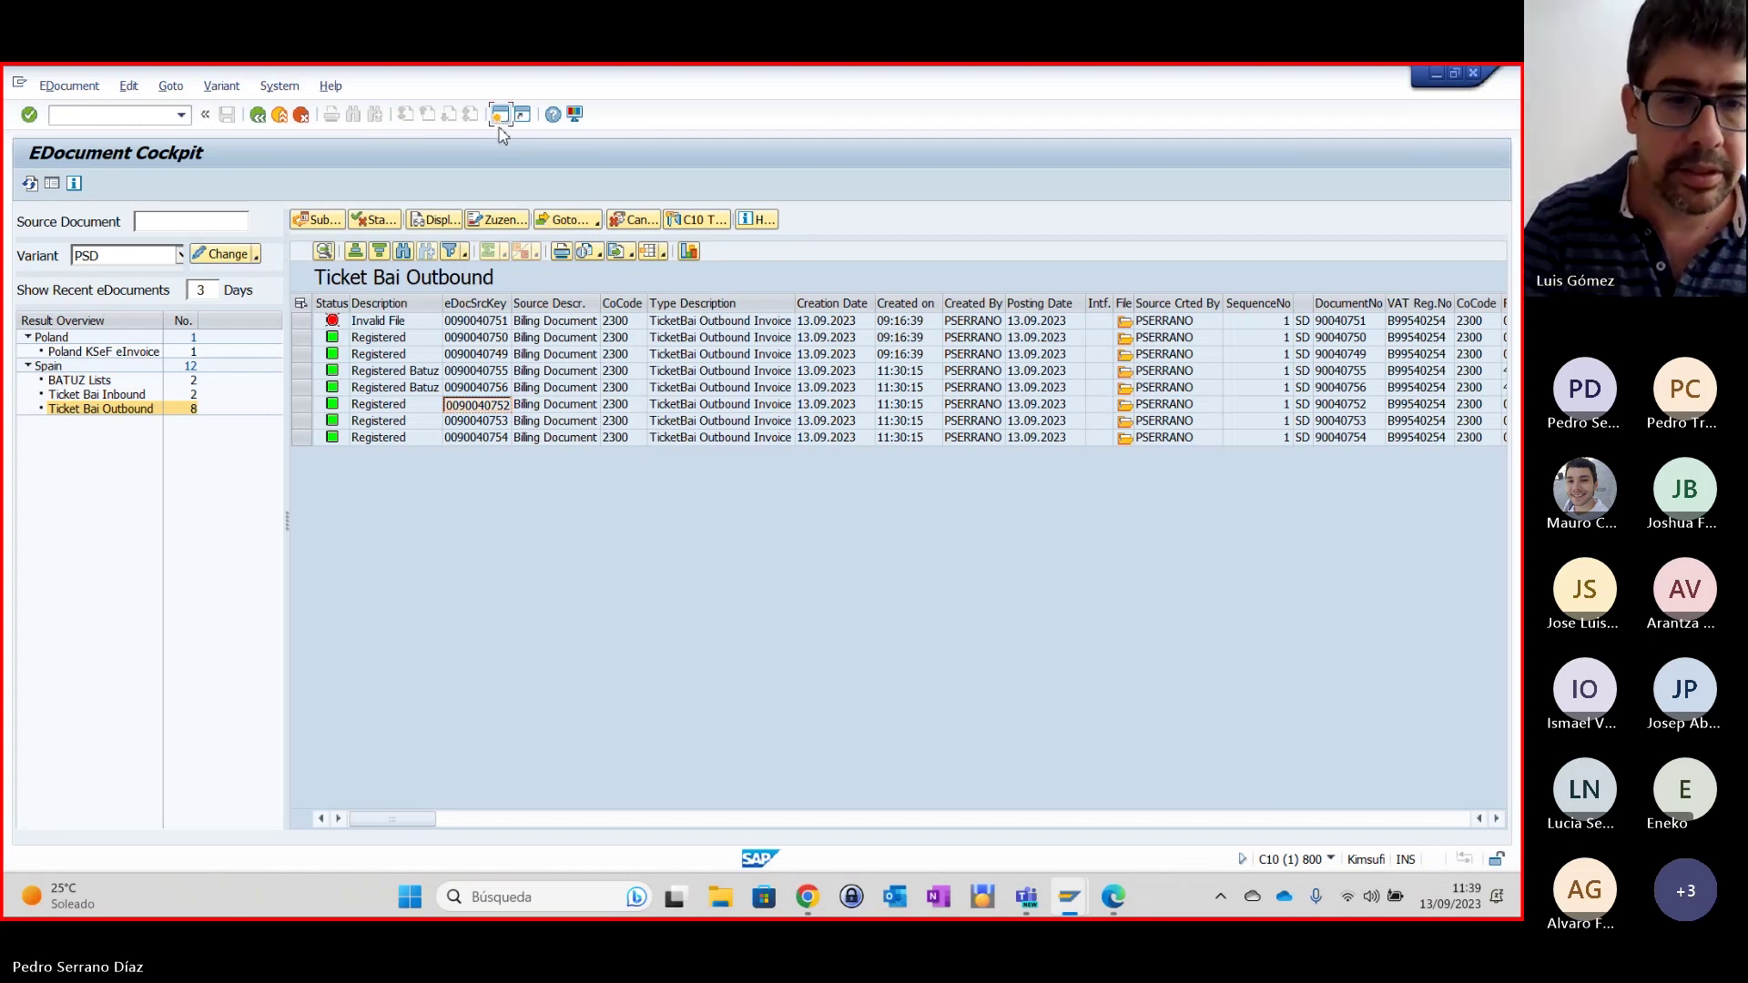
pyautogui.click(499, 116)
pyautogui.click(181, 115)
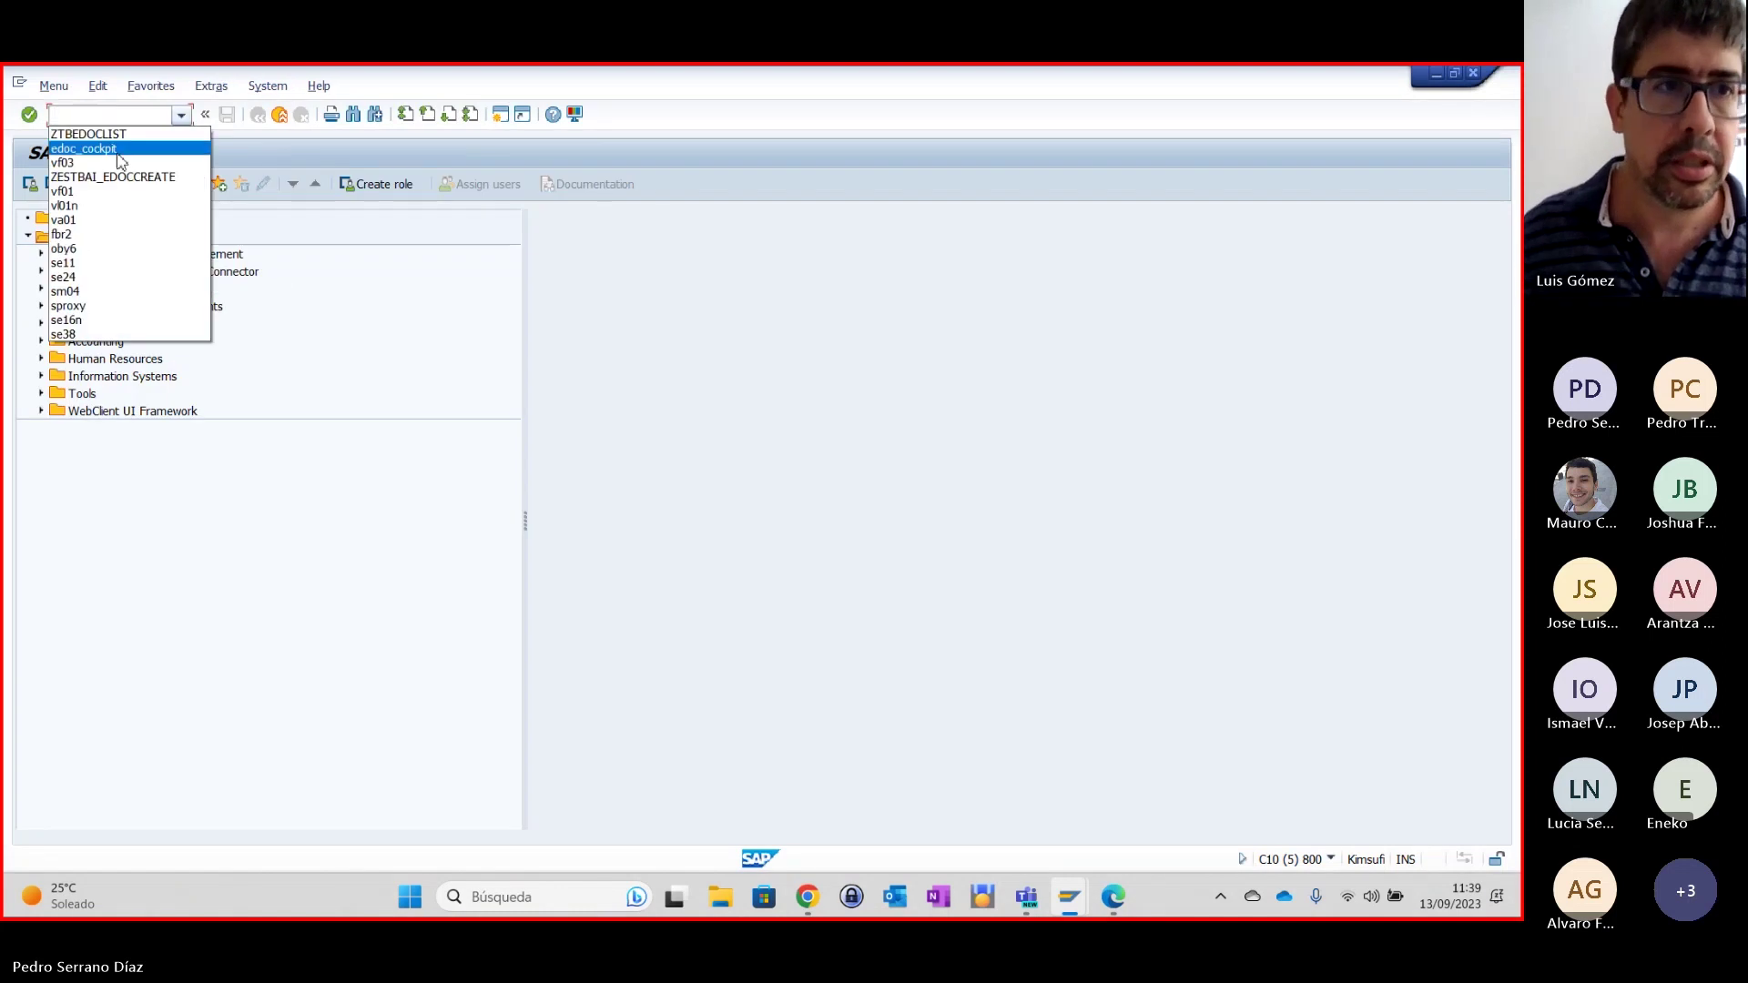
pyautogui.click(111, 163)
pyautogui.press('Return')
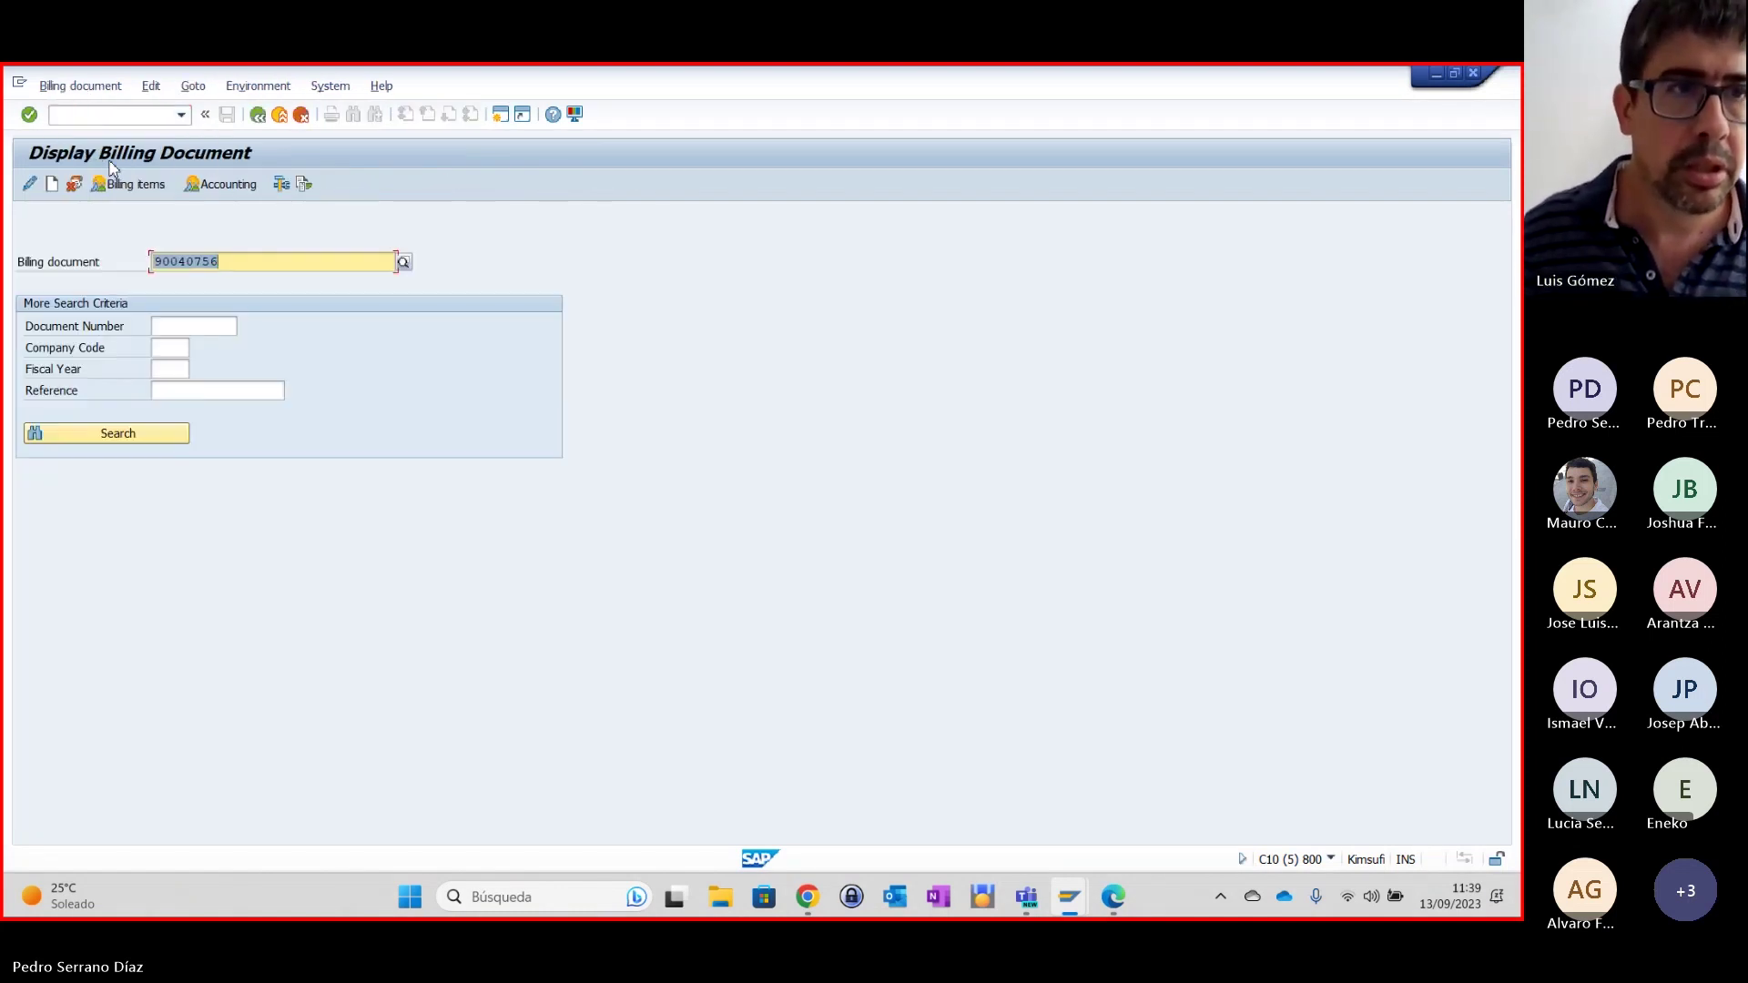
pyautogui.hotkey('ctrl', 'v')
pyautogui.click(80, 86)
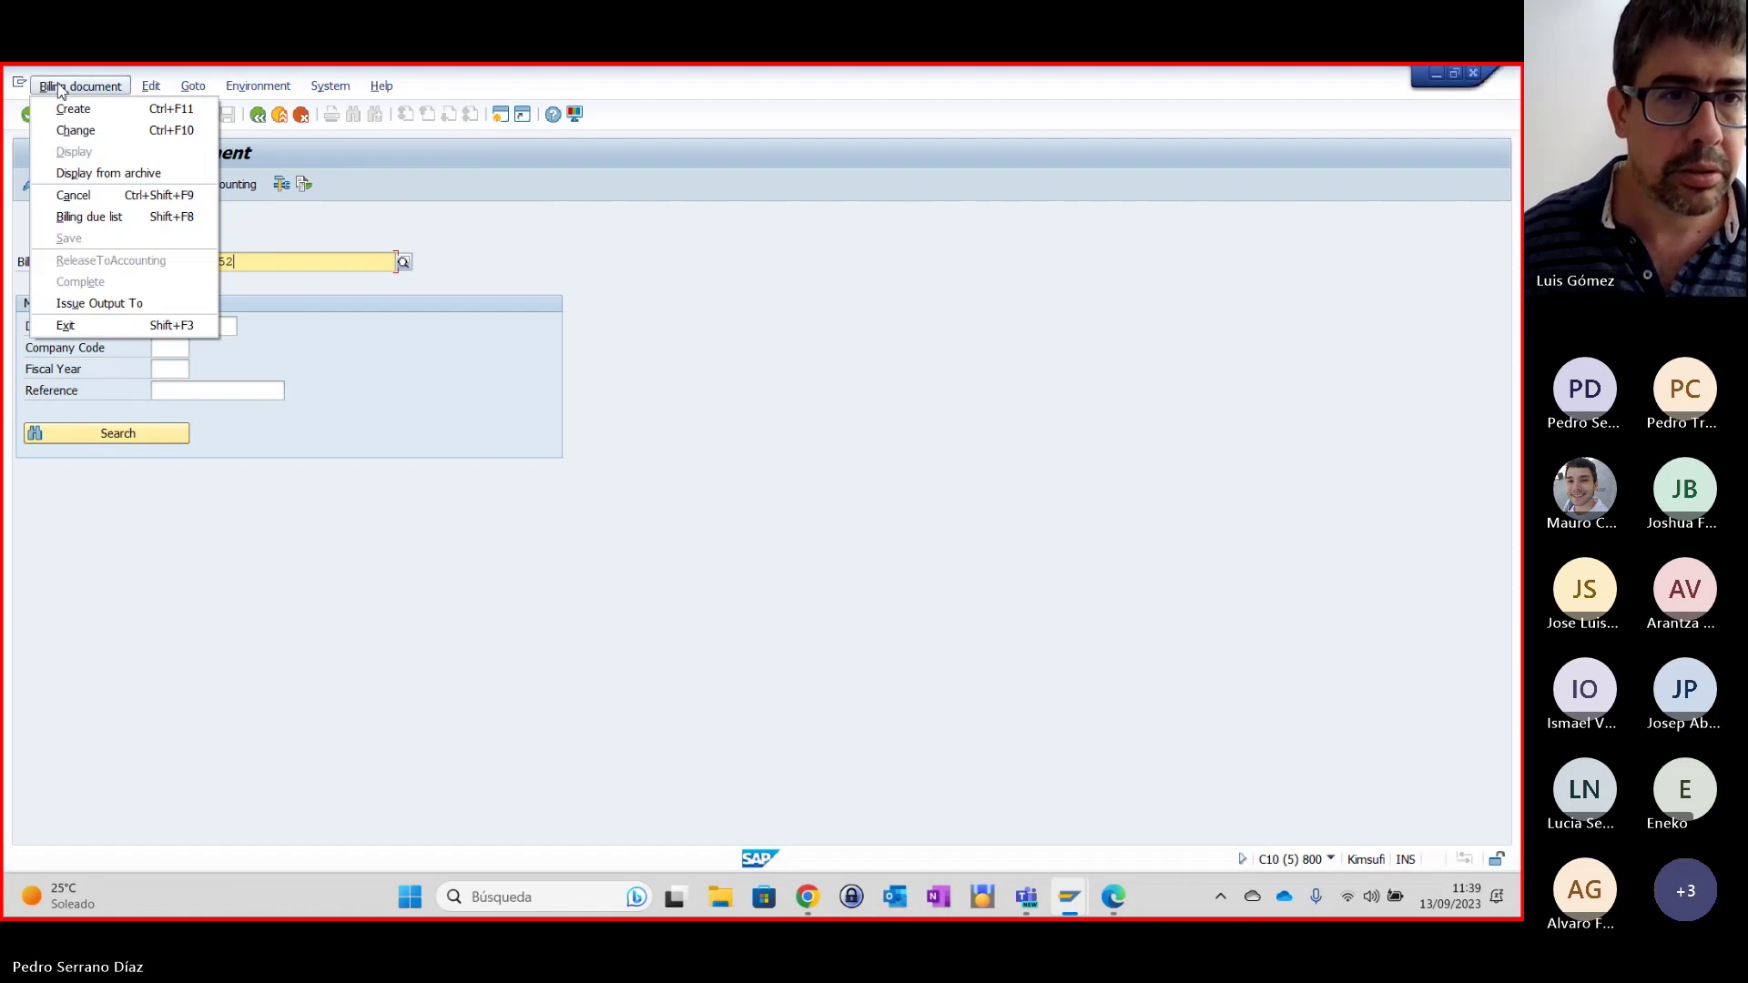
pyautogui.click(98, 304)
pyautogui.click(776, 781)
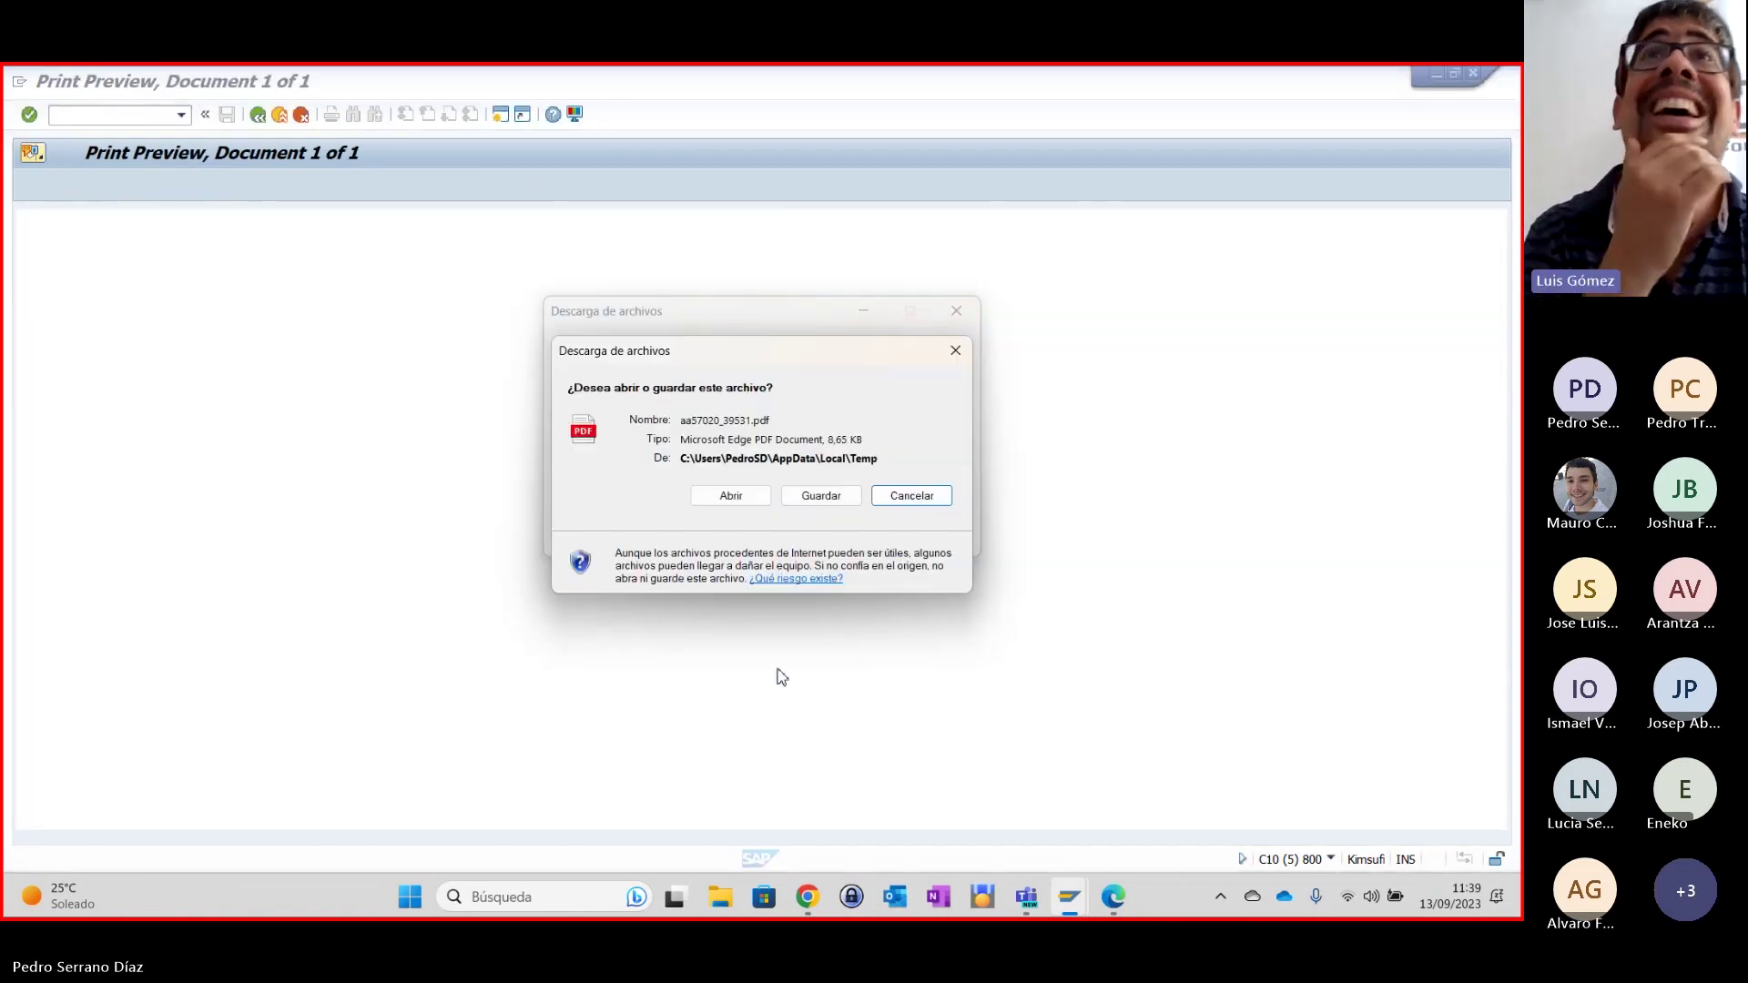
pyautogui.click(731, 495)
pyautogui.scroll(-5, 763, 482)
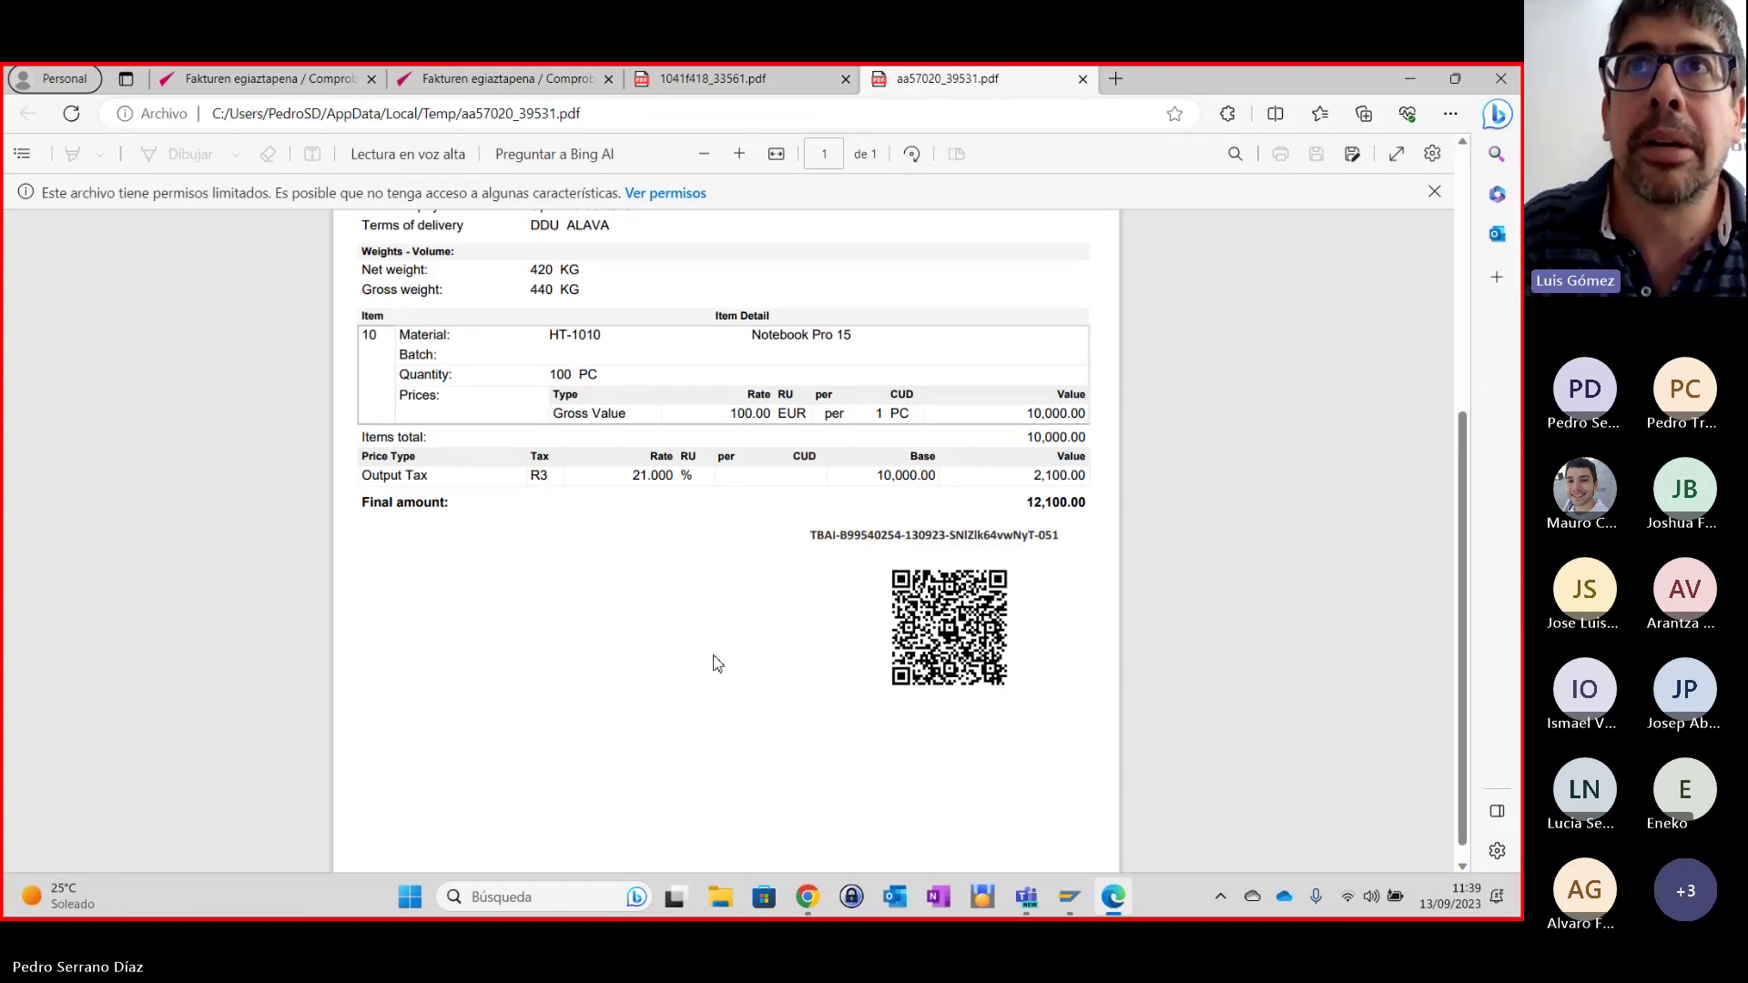
pyautogui.scroll(2, 721, 662)
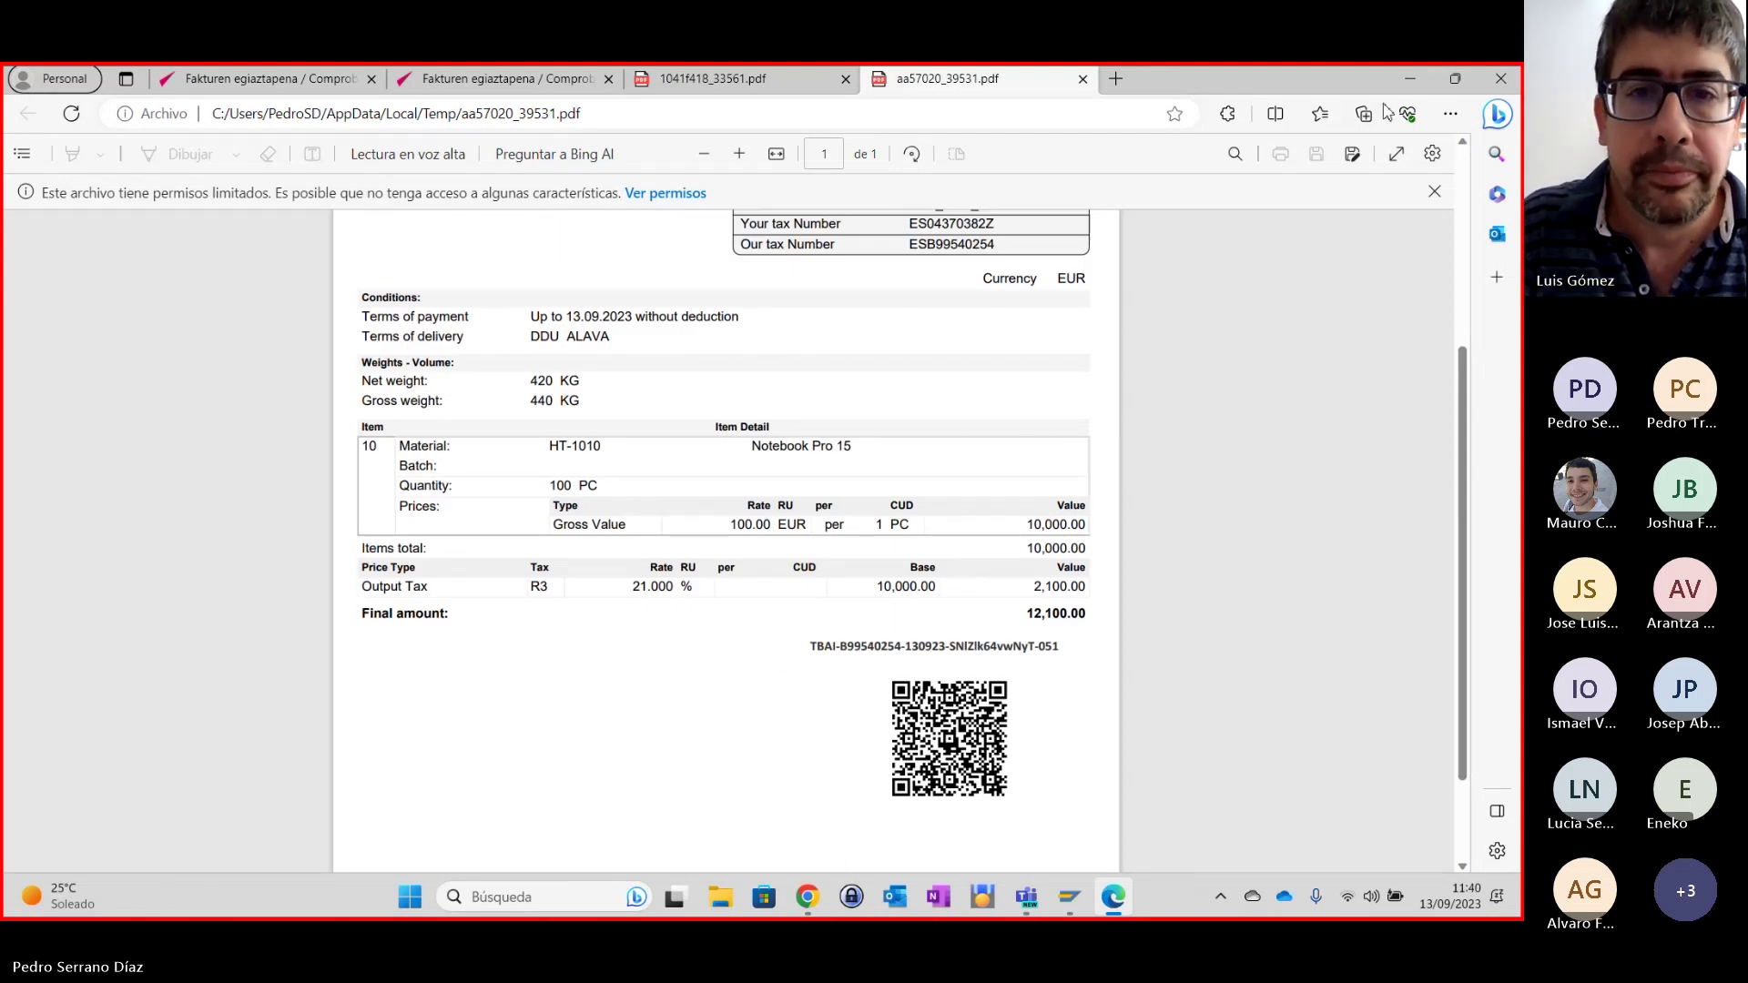
pyautogui.click(1410, 82)
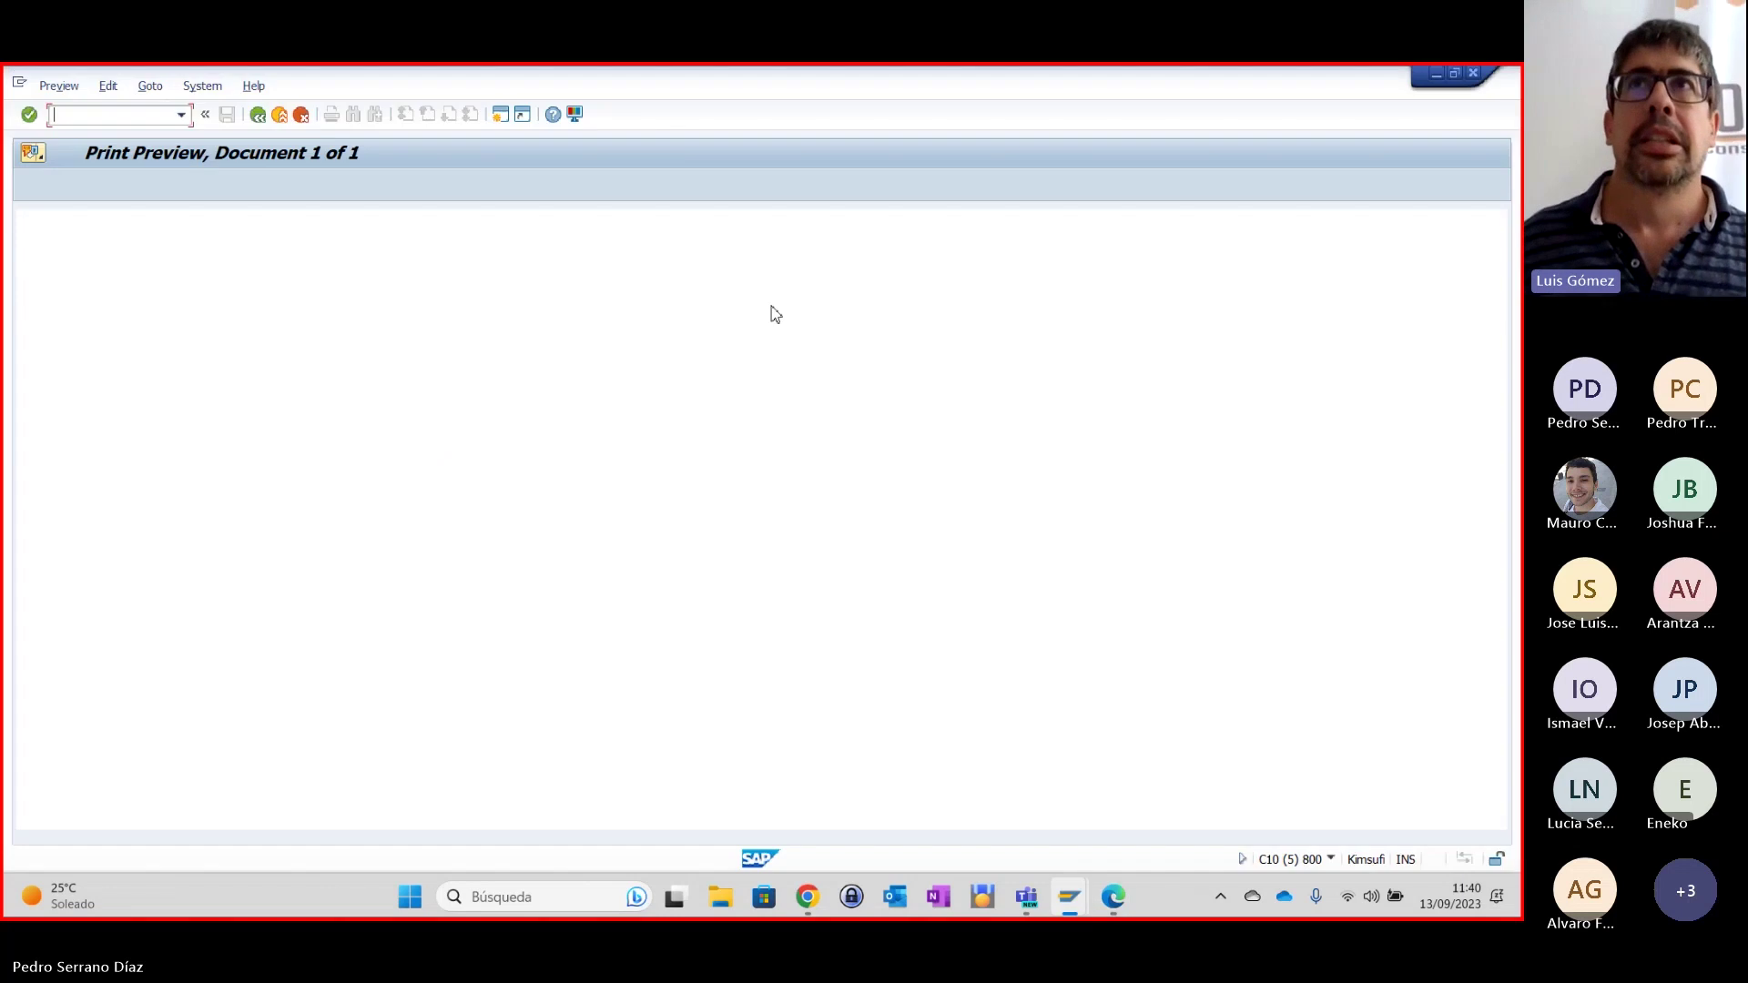
pyautogui.moveTo(1070, 899)
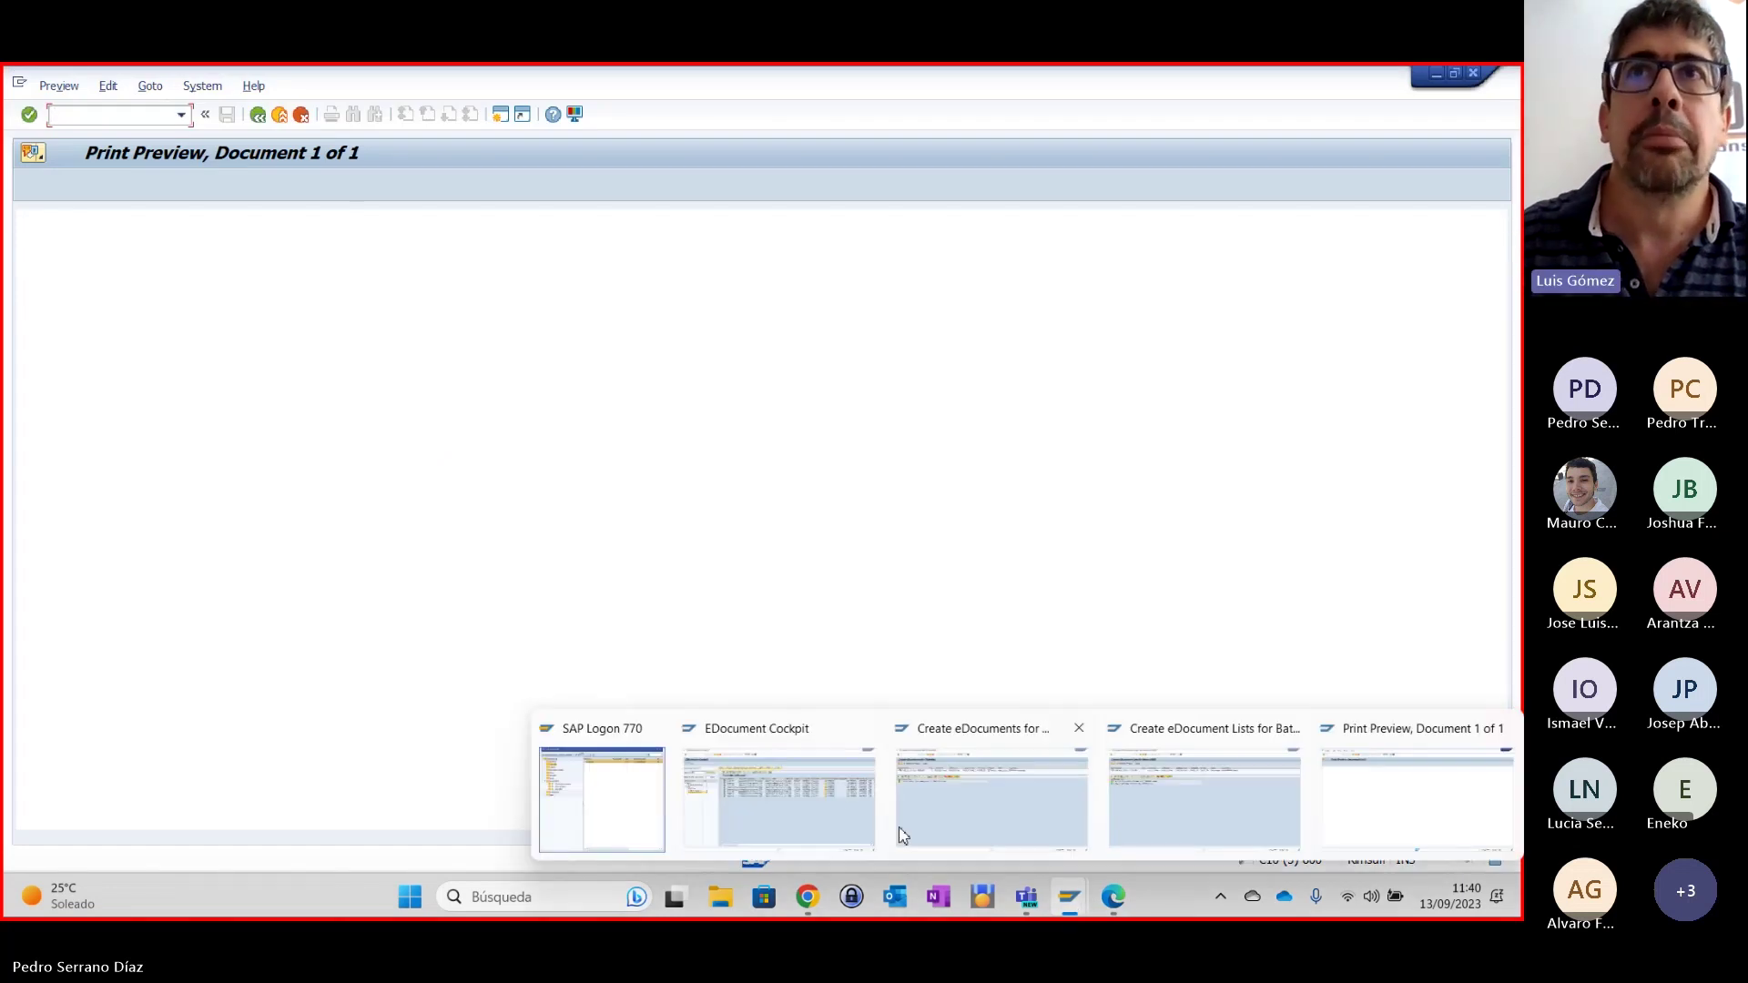
pyautogui.click(835, 788)
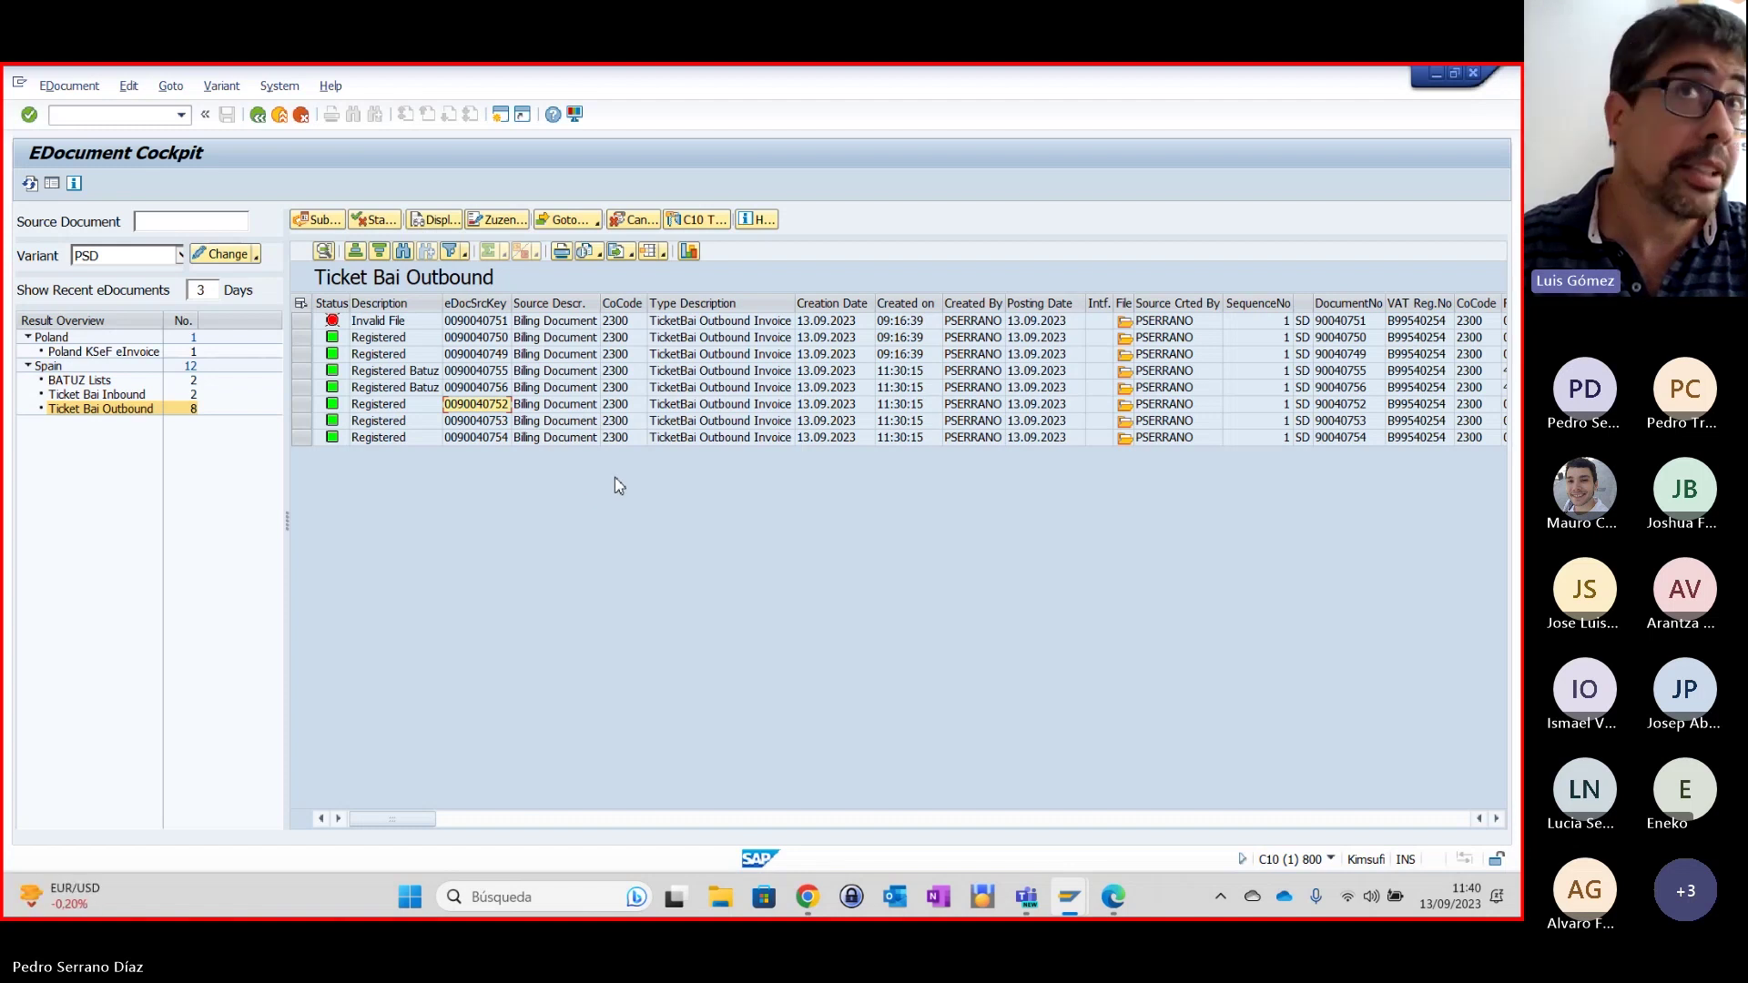
pyautogui.click(306, 406)
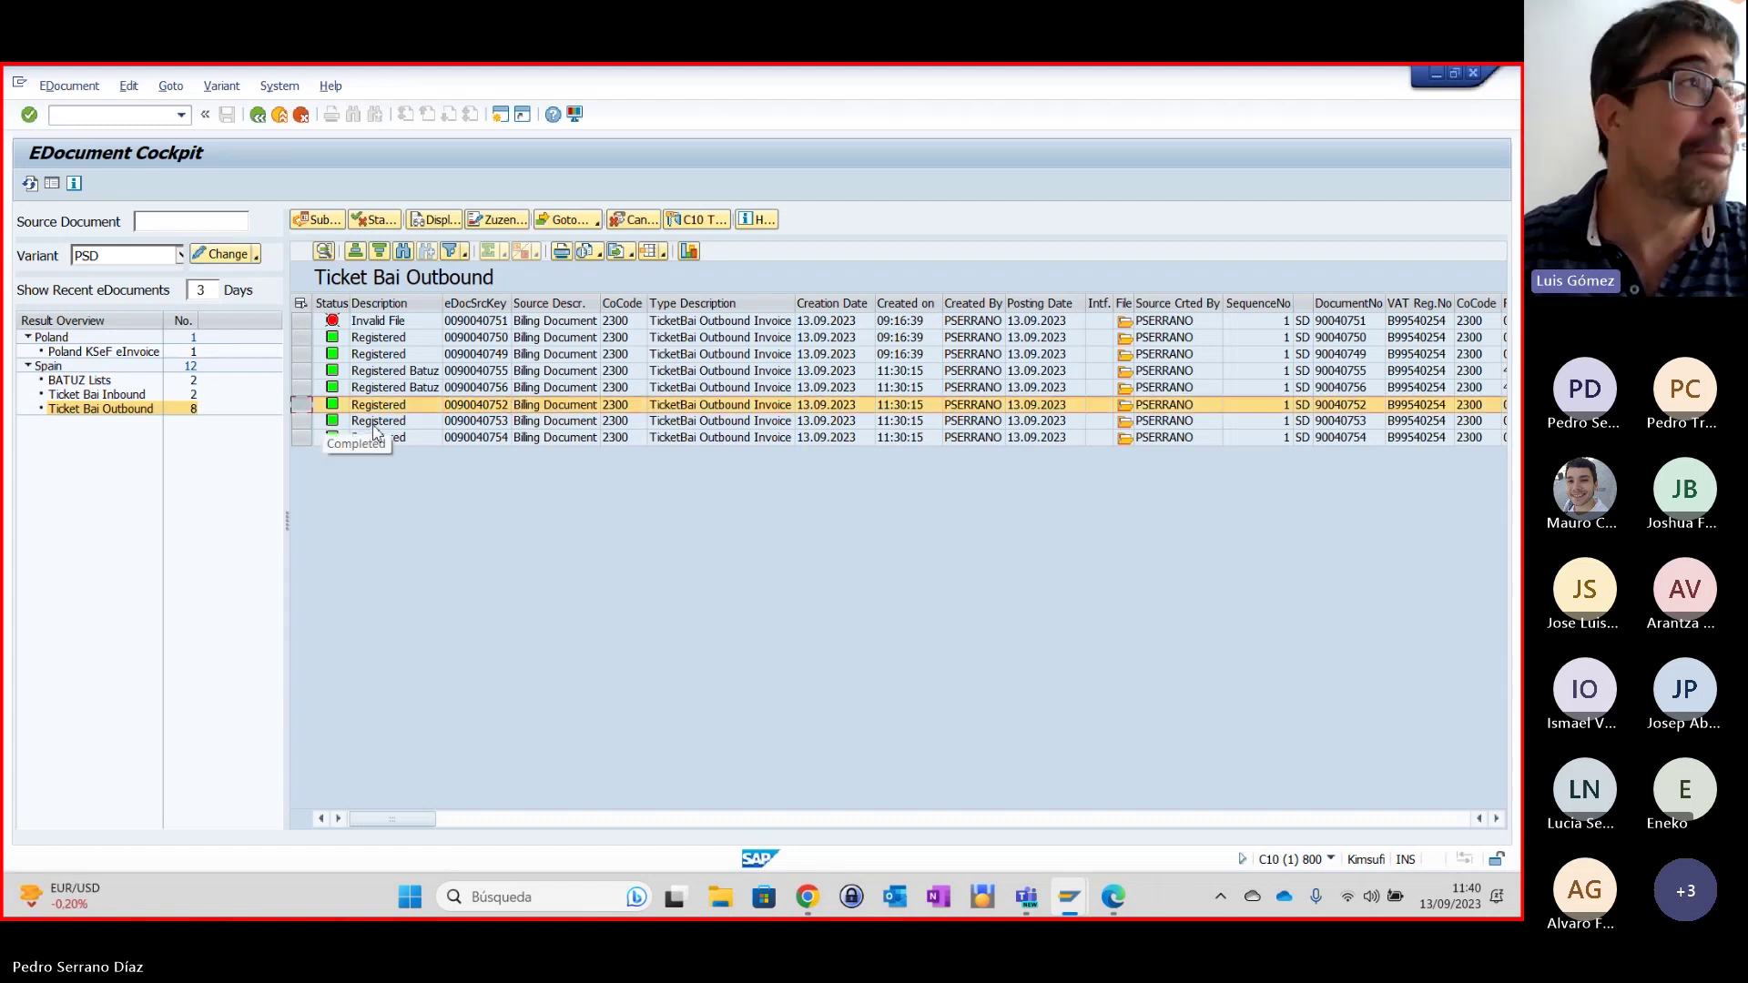
pyautogui.click(599, 225)
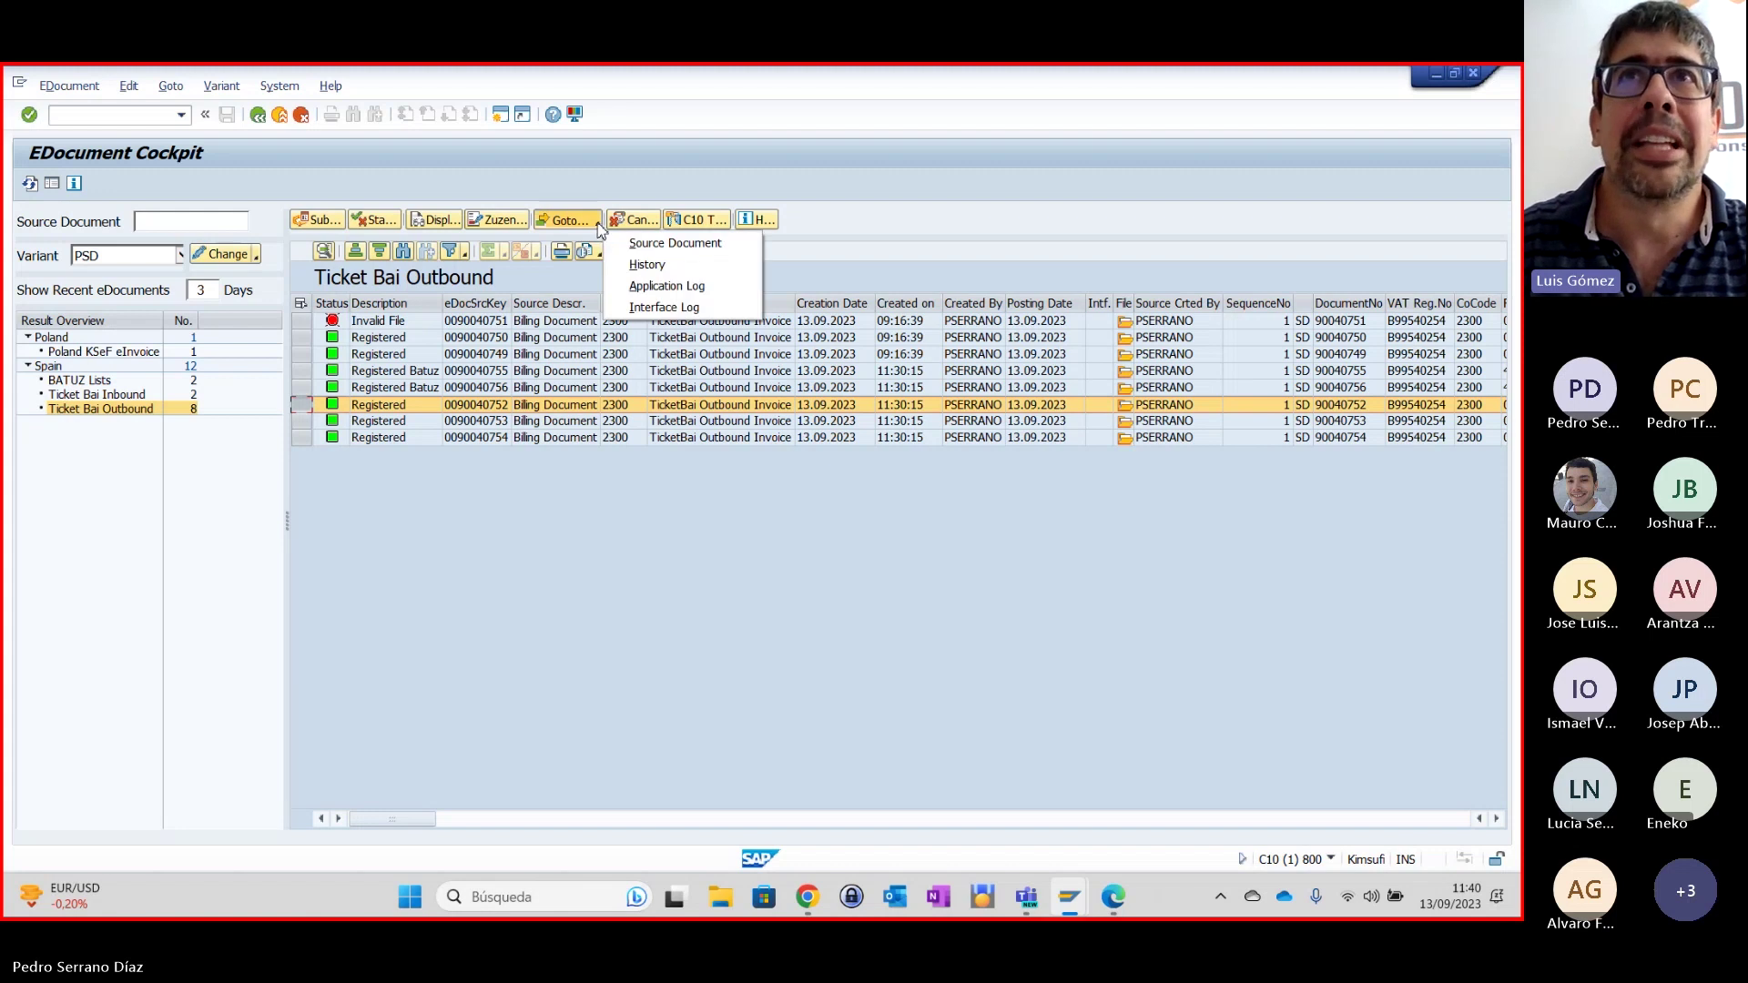
pyautogui.click(637, 287)
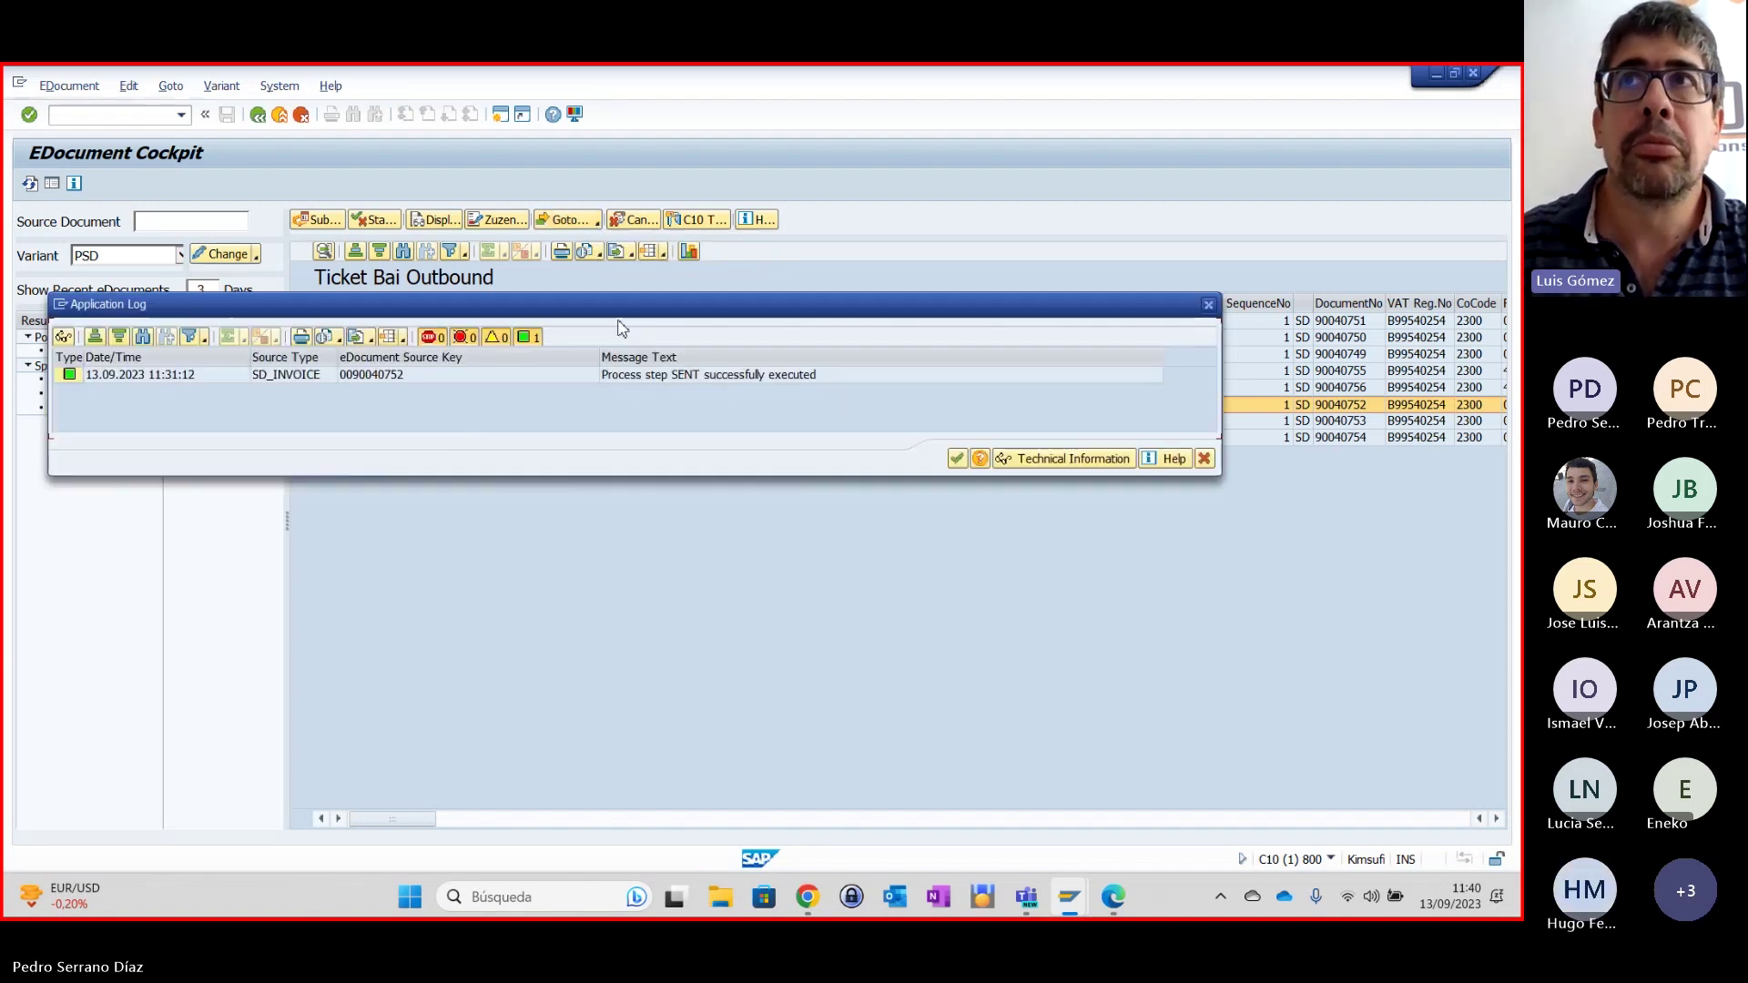
pyautogui.click(1209, 305)
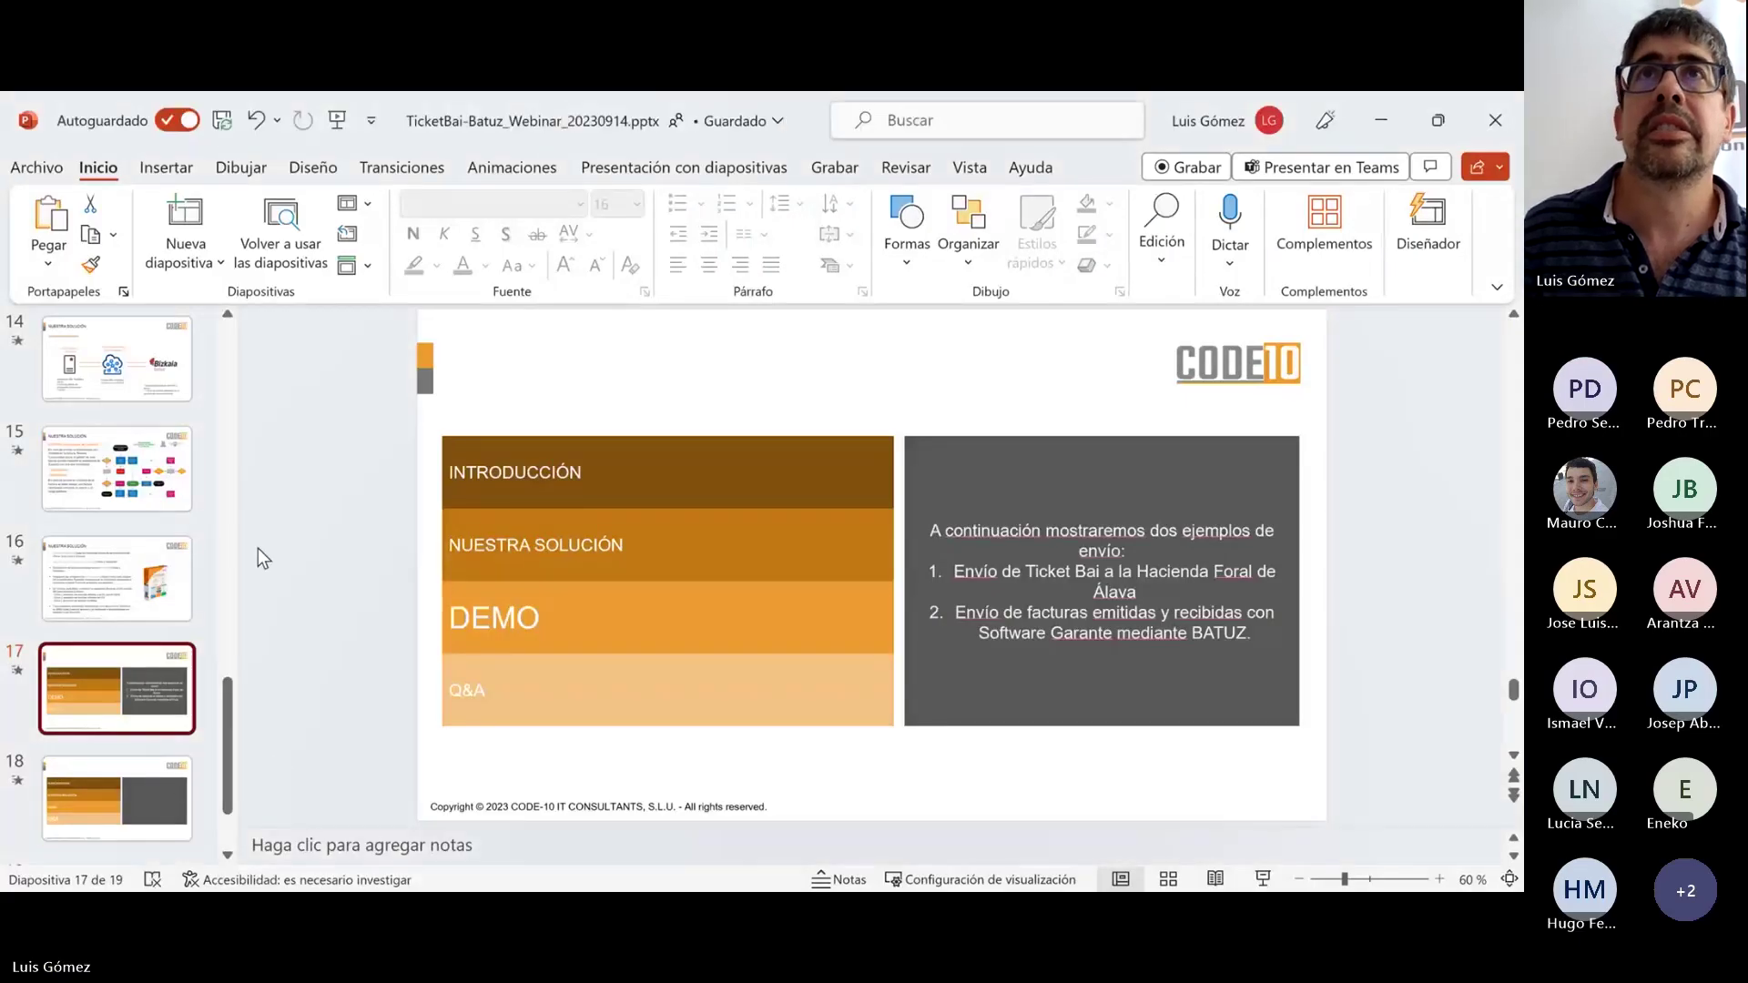
# Start the slide show of the TicketBai-Batuz_Webinar_20230914.pptx presentation in PowerPoint.
pyautogui.click(339, 121)
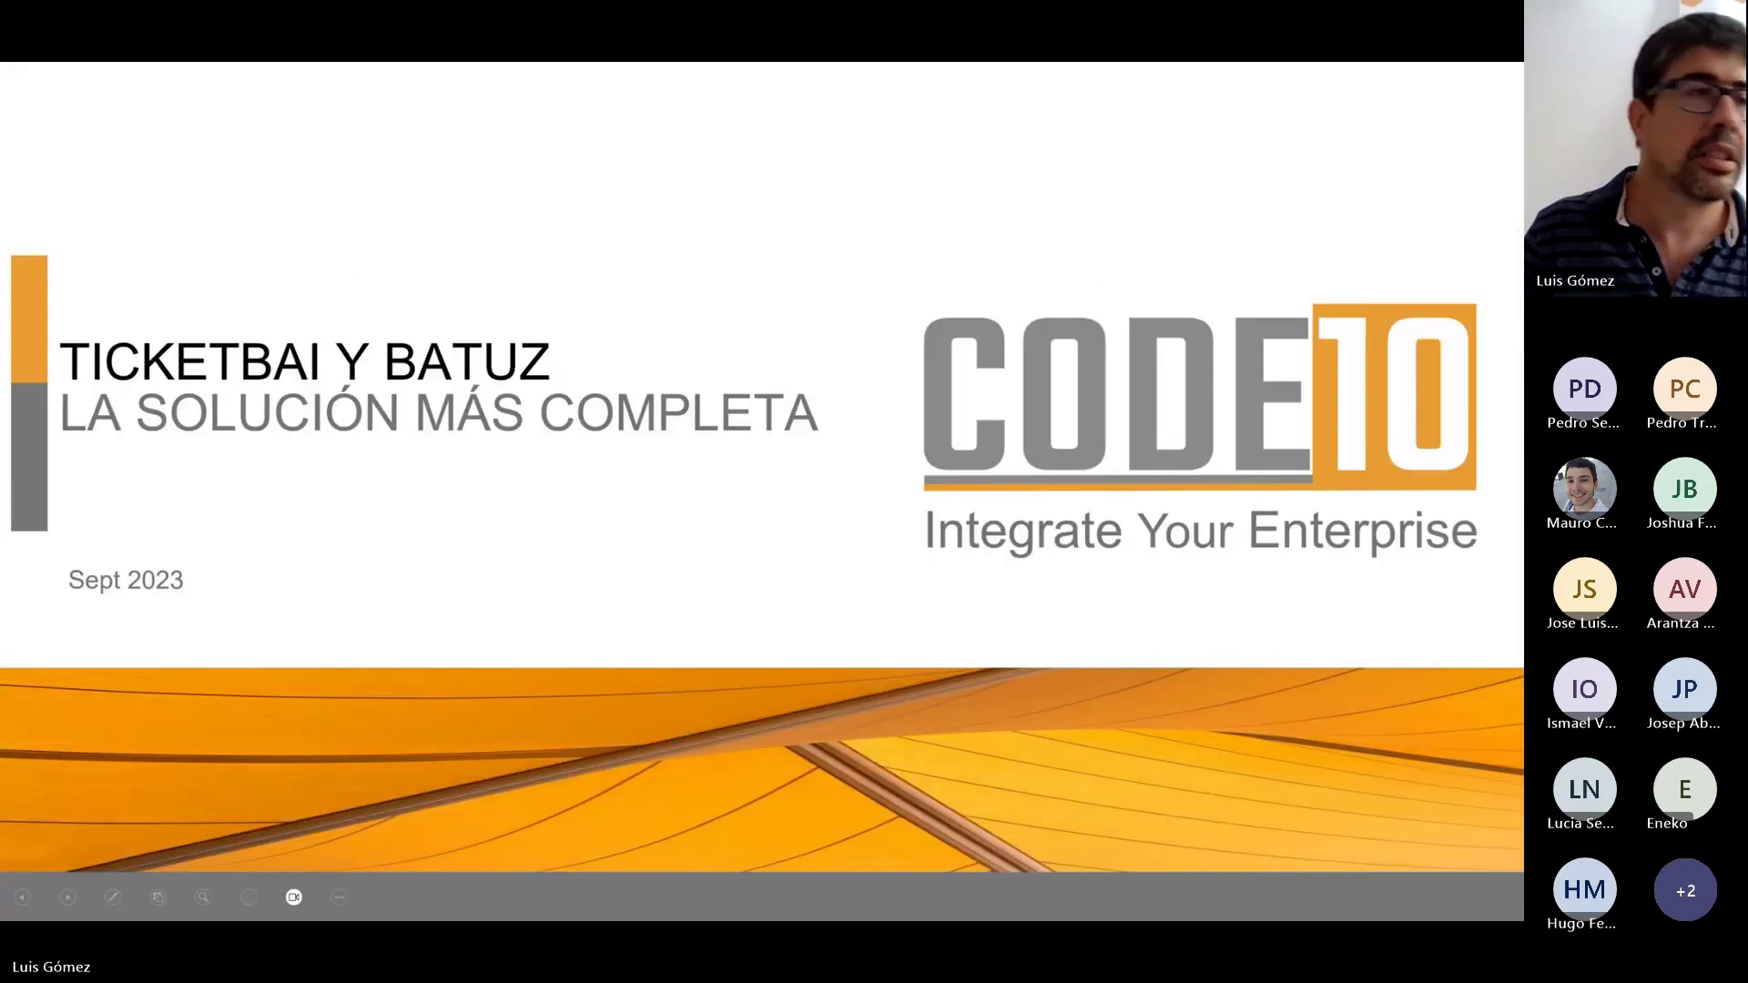